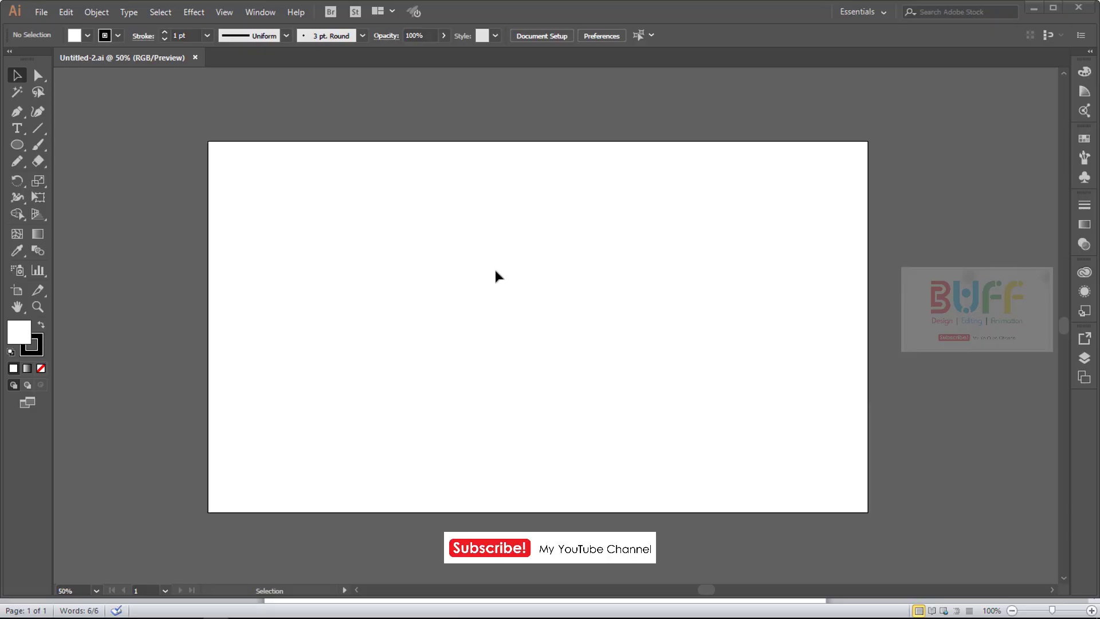
Select the Pen tool and tear off its tool group as a floating panel.
click(18, 112)
click(173, 127)
drag(50, 112, 167, 69)
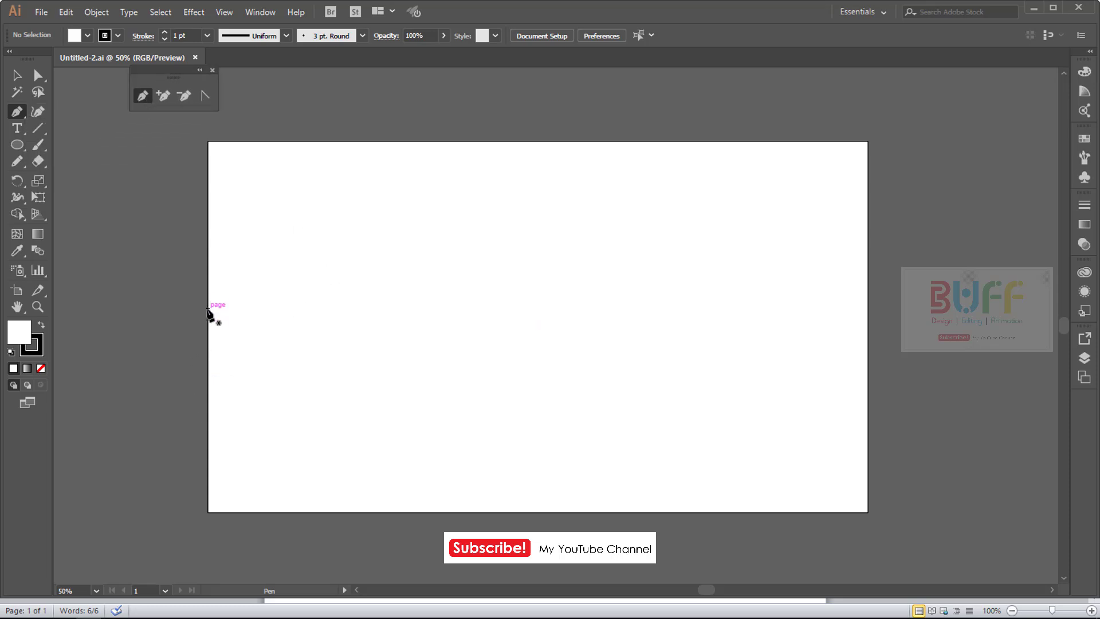
Draw a closed three-peak zigzag hill across the artboard down to both bottom corners.
click(208, 269)
key(ctrl+z)
click(208, 300)
click(345, 273)
click(443, 297)
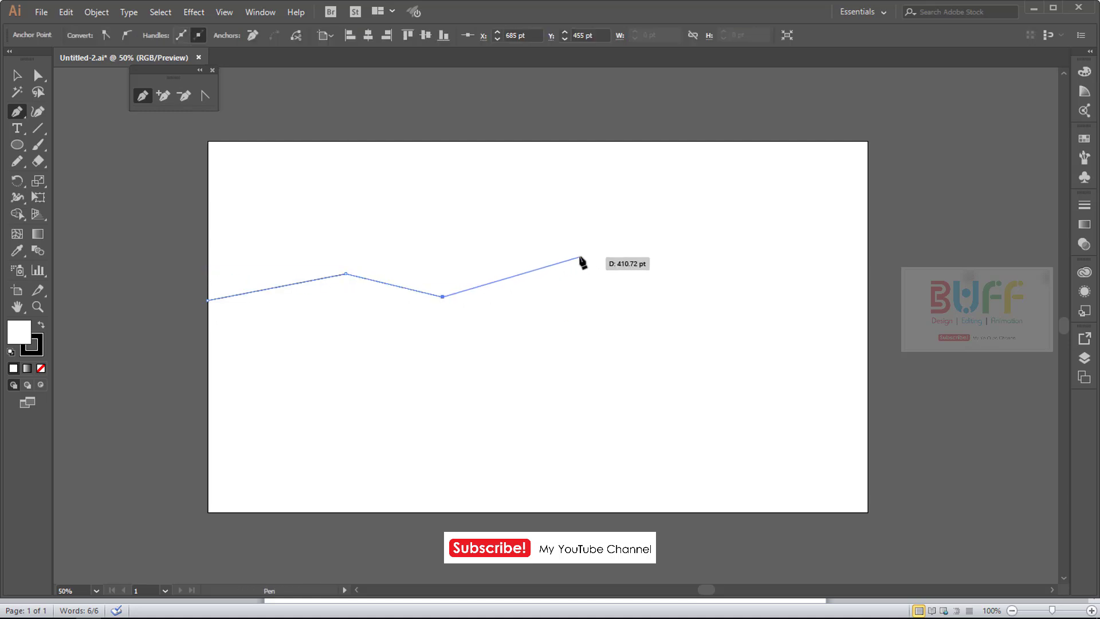
click(592, 253)
click(715, 299)
click(867, 261)
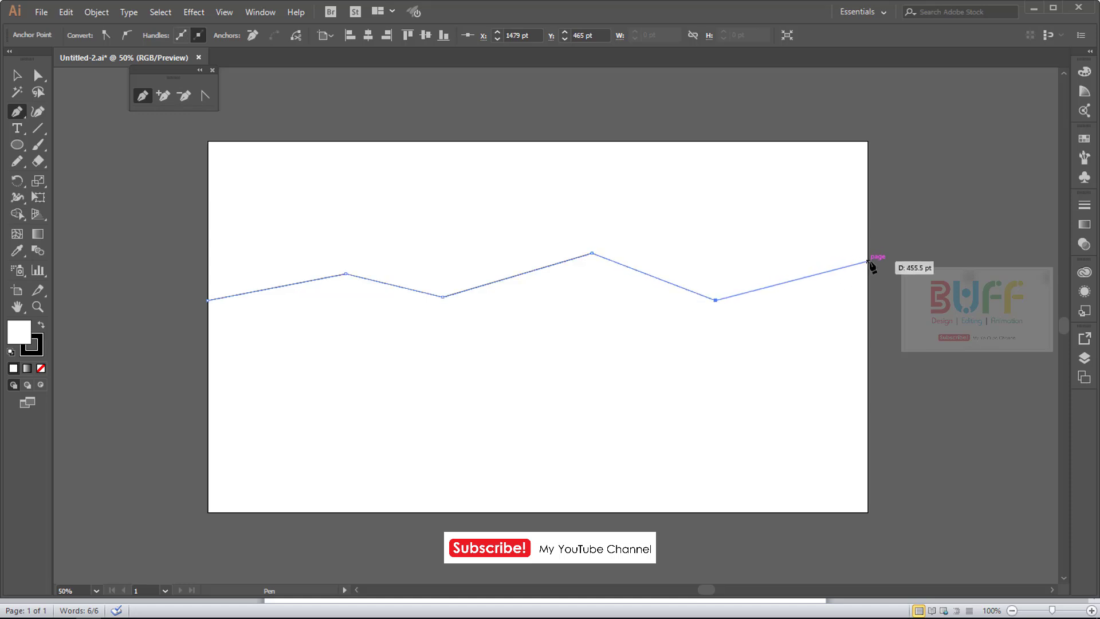
click(868, 512)
click(207, 511)
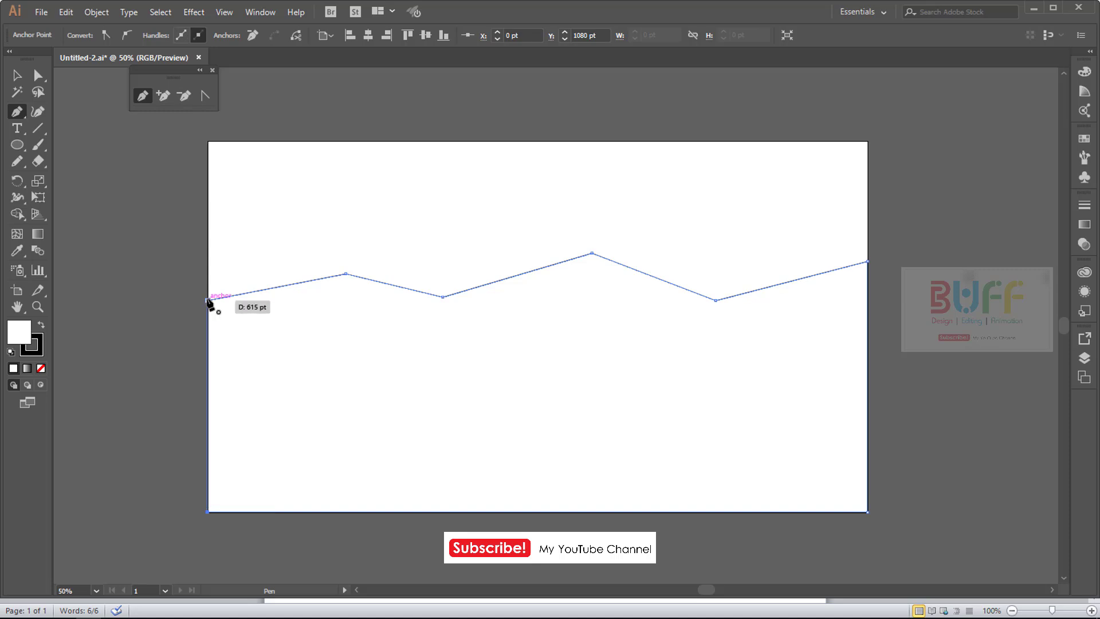
key(v)
click(347, 184)
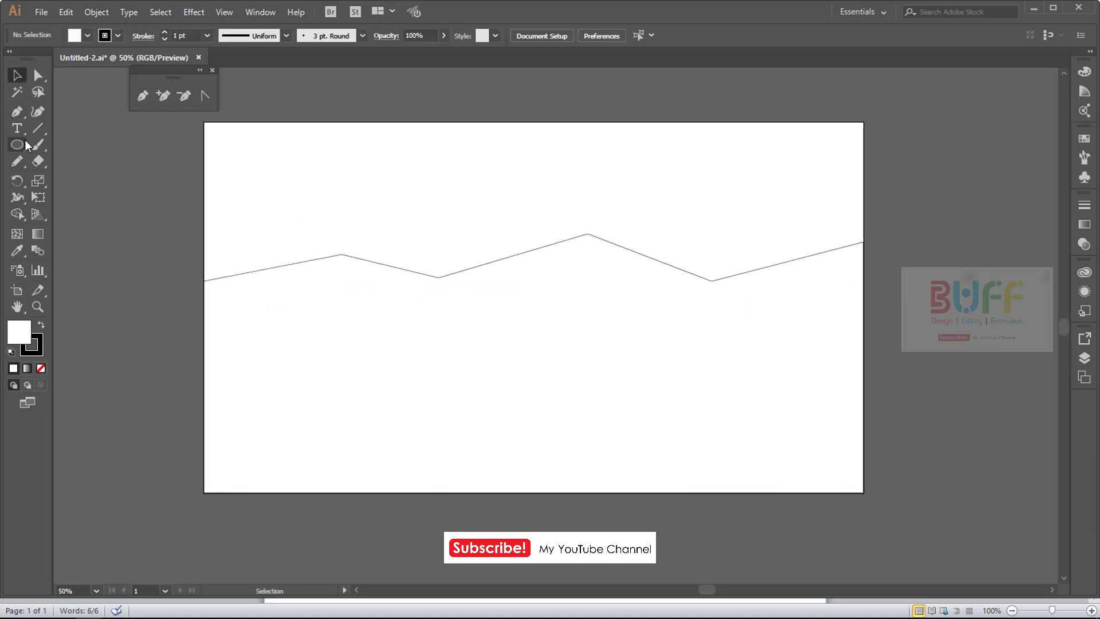
Deselect the first hill and return to the Pen tool.
click(354, 263)
click(180, 178)
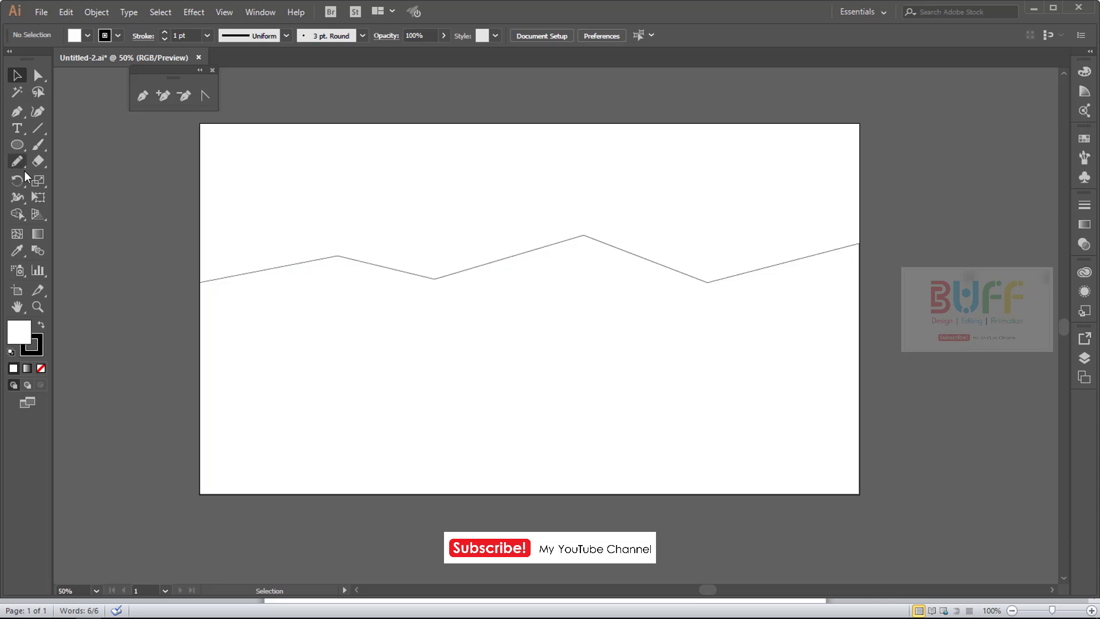
click(143, 95)
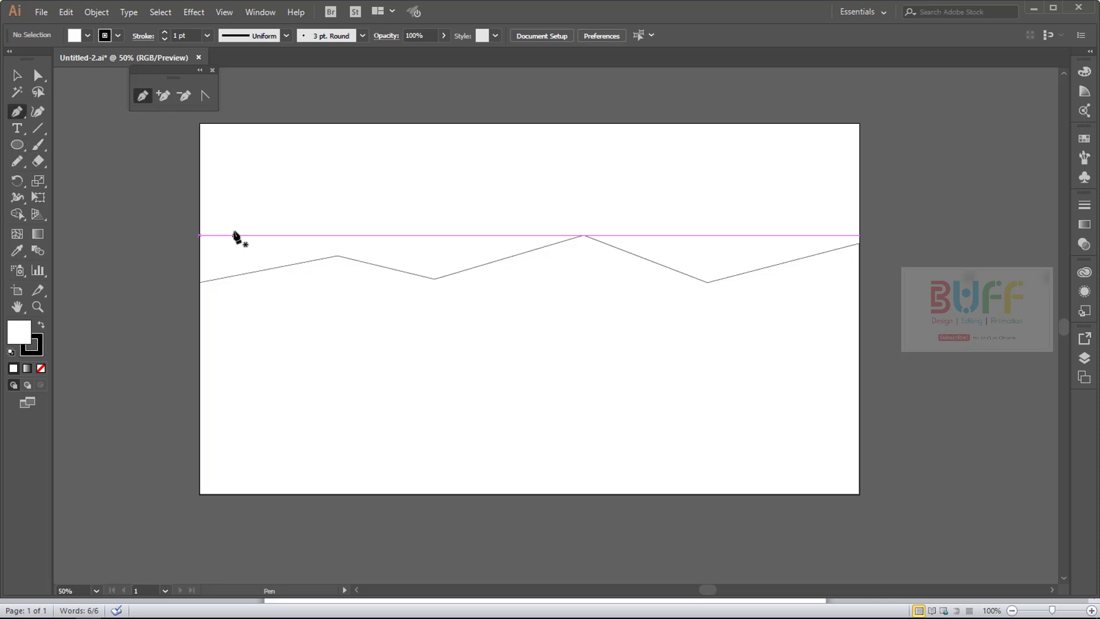
Draw a second closed zigzag ridge overlapping the first, down to both bottom corners, then deselect.
click(202, 251)
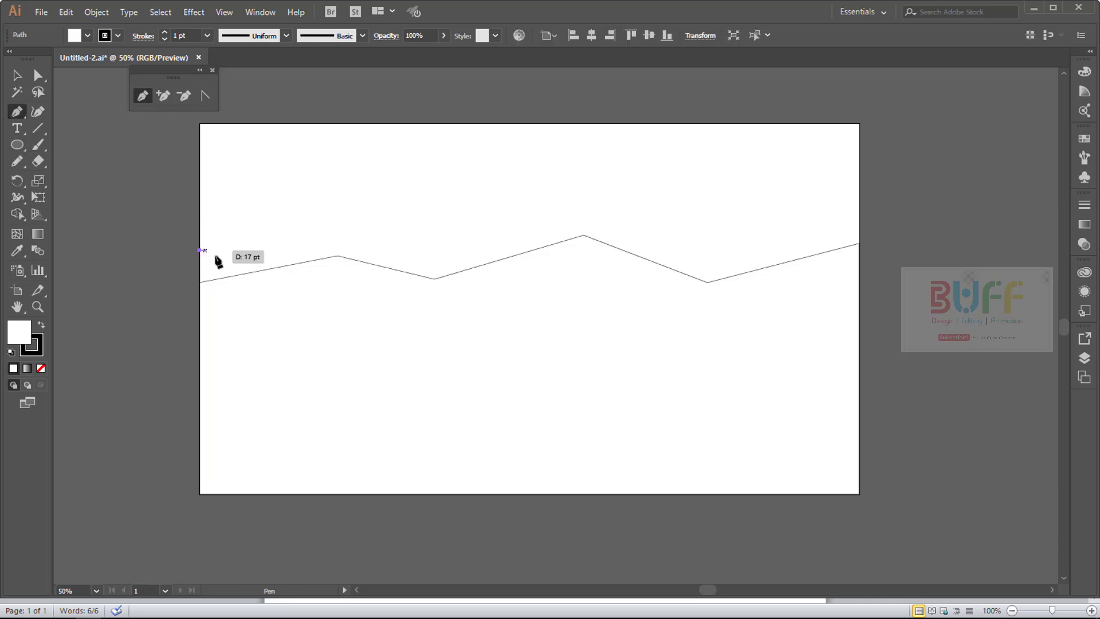
click(359, 285)
click(440, 257)
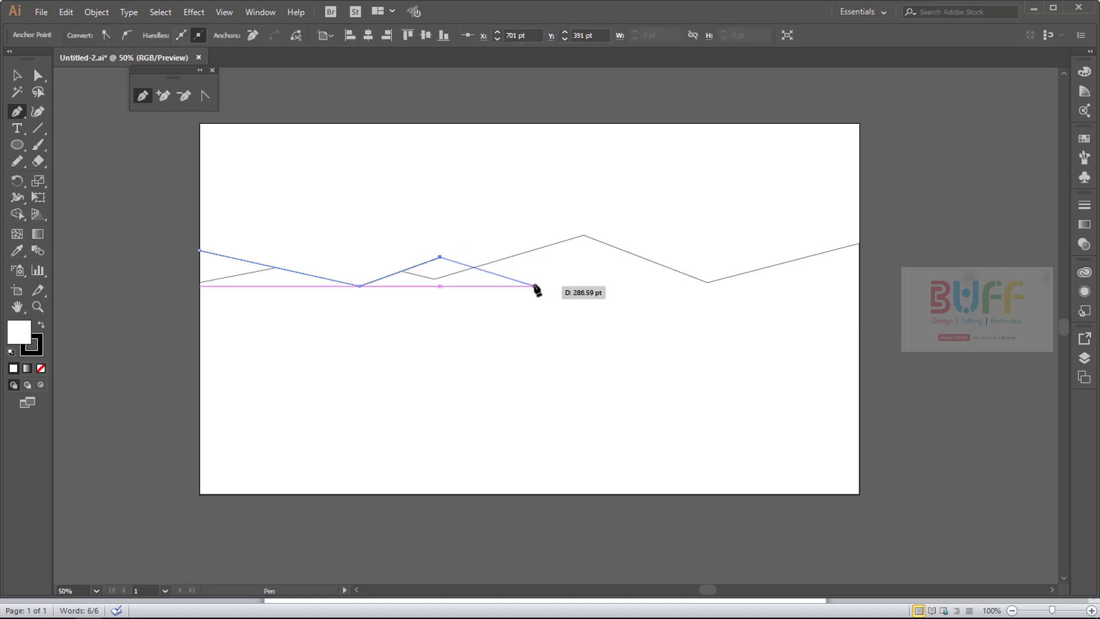
click(534, 285)
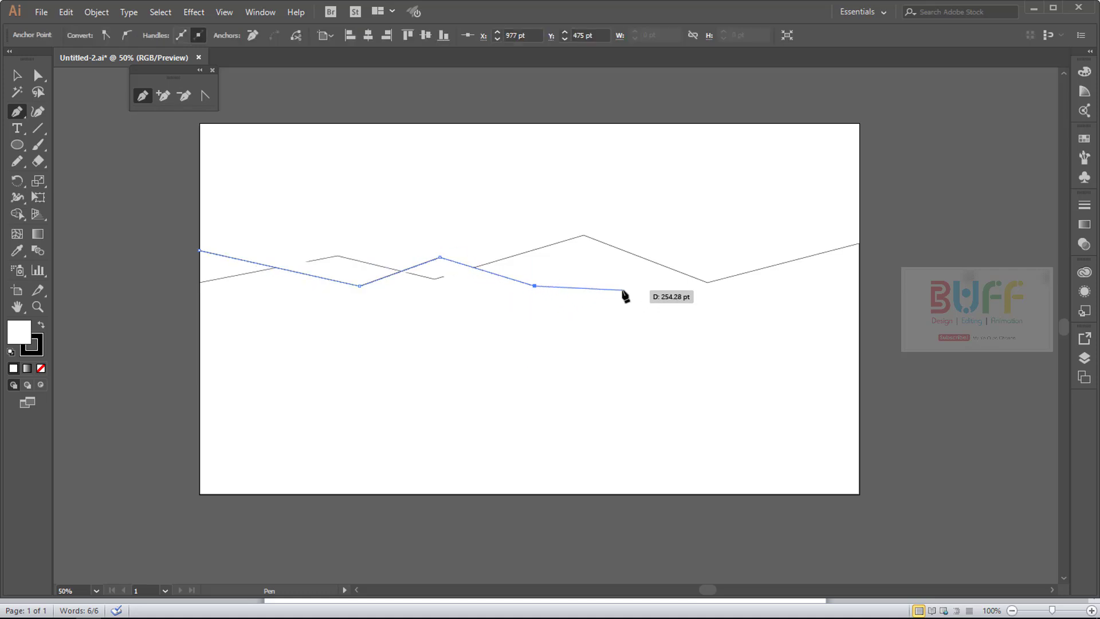
click(710, 268)
click(806, 292)
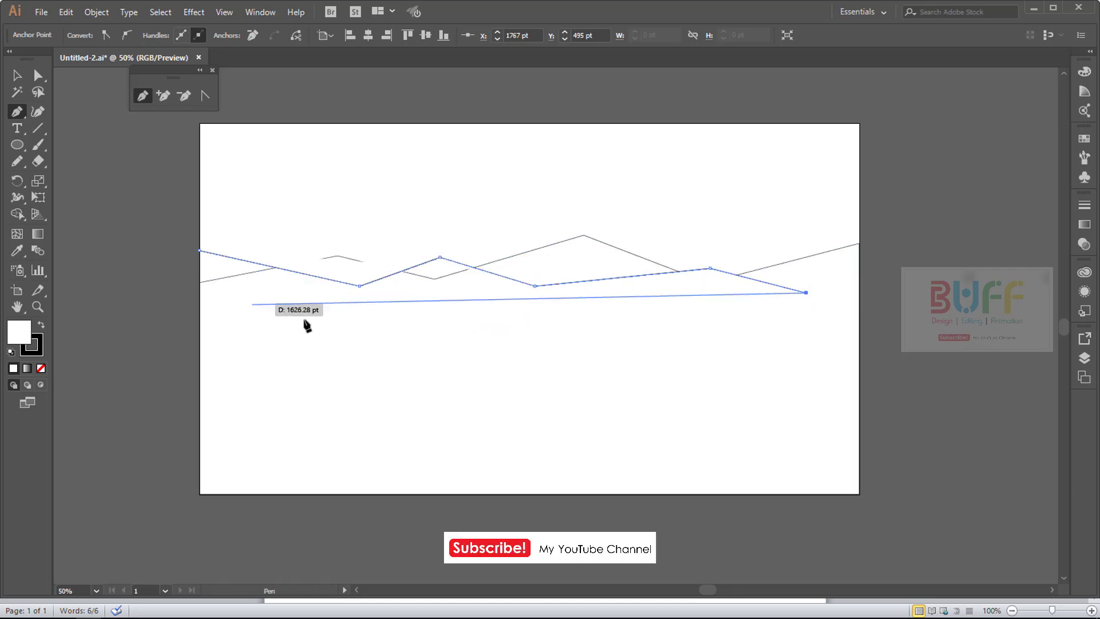
click(859, 283)
click(859, 493)
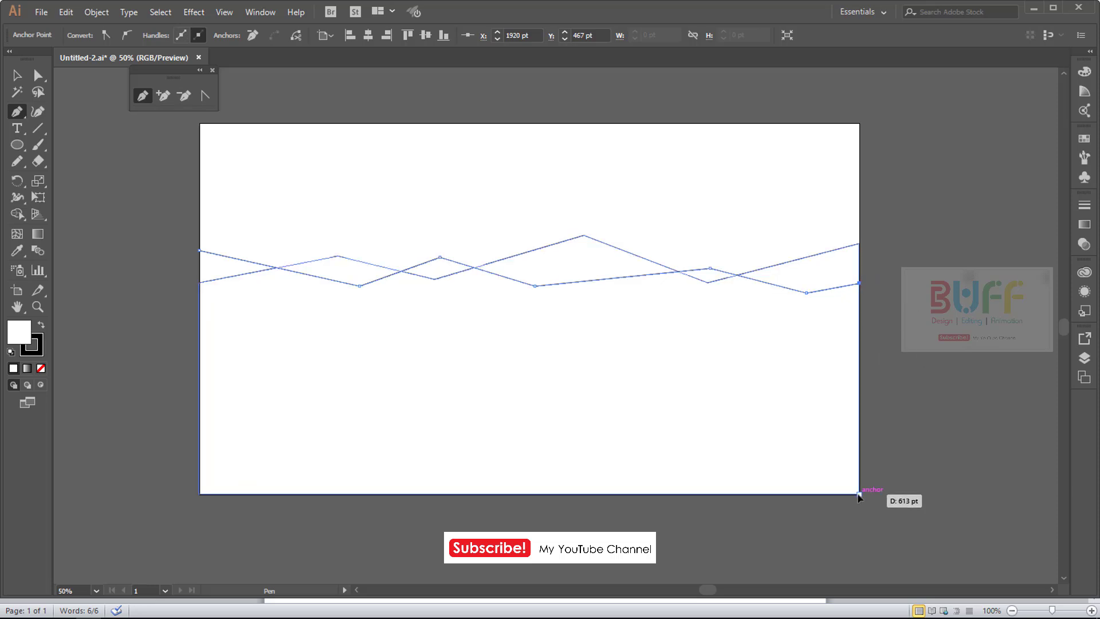
click(200, 493)
click(200, 251)
key(v)
click(924, 329)
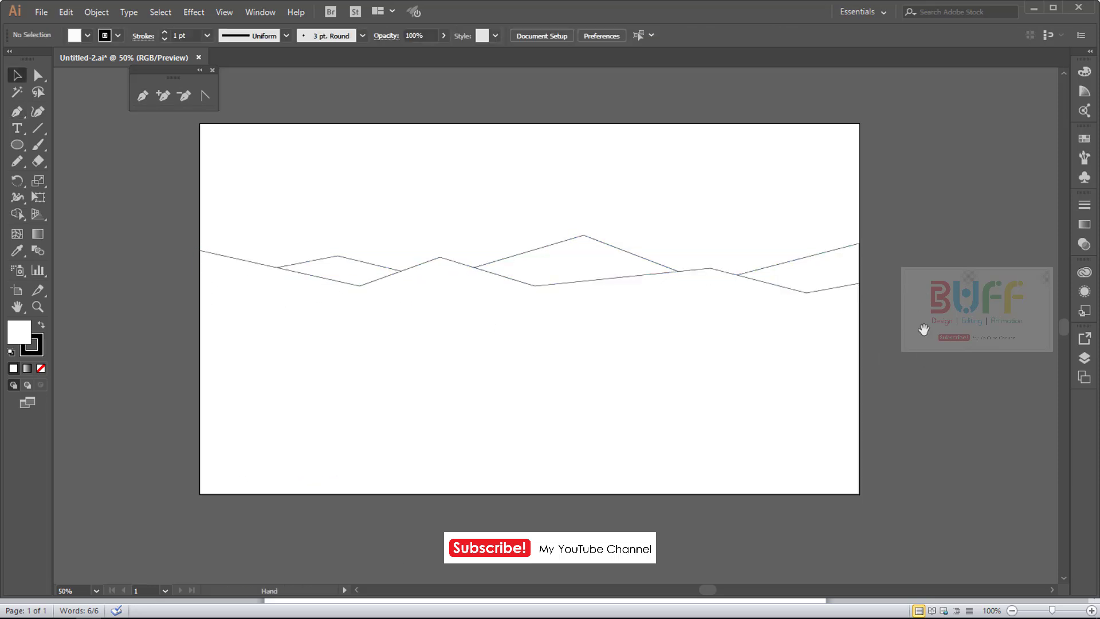
Draw a third closed zigzag hill with a high right peak, then deselect.
click(144, 95)
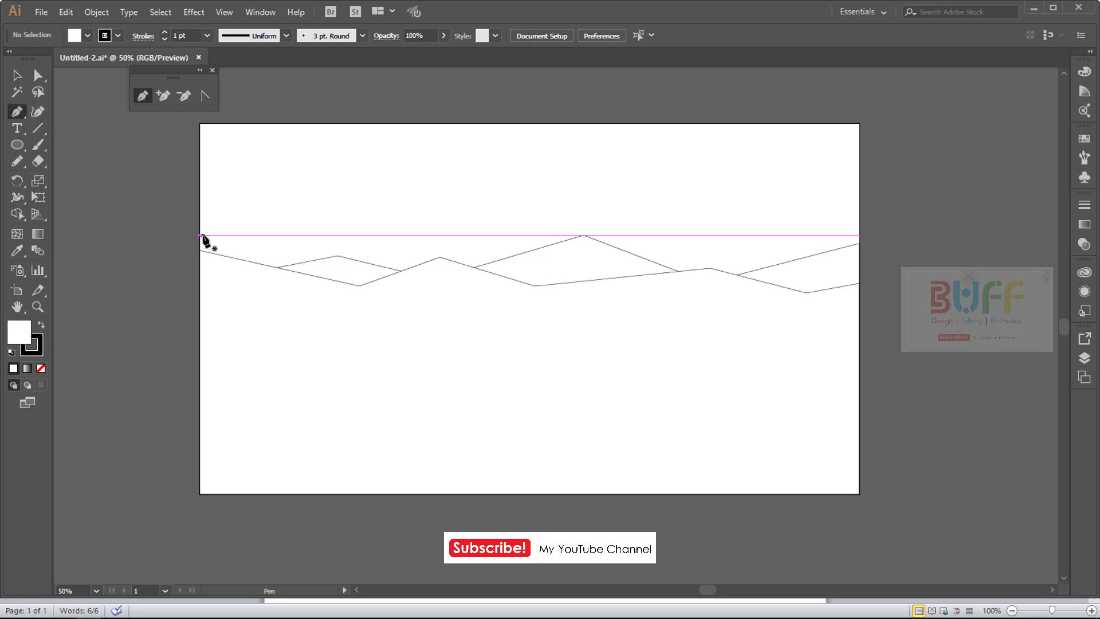
click(199, 324)
click(299, 289)
click(402, 308)
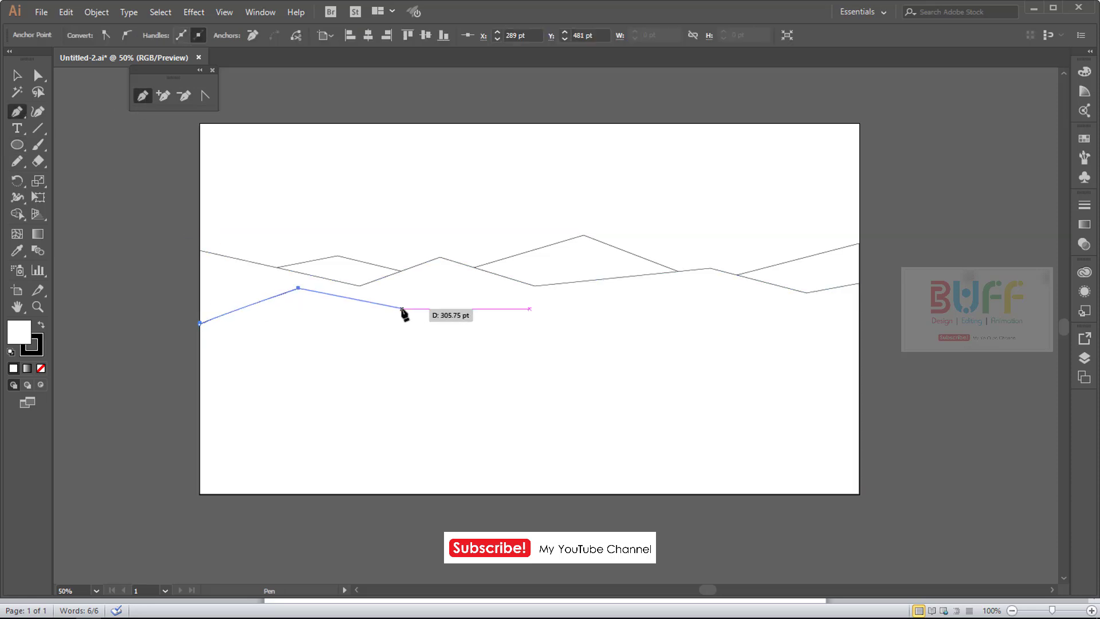
click(617, 291)
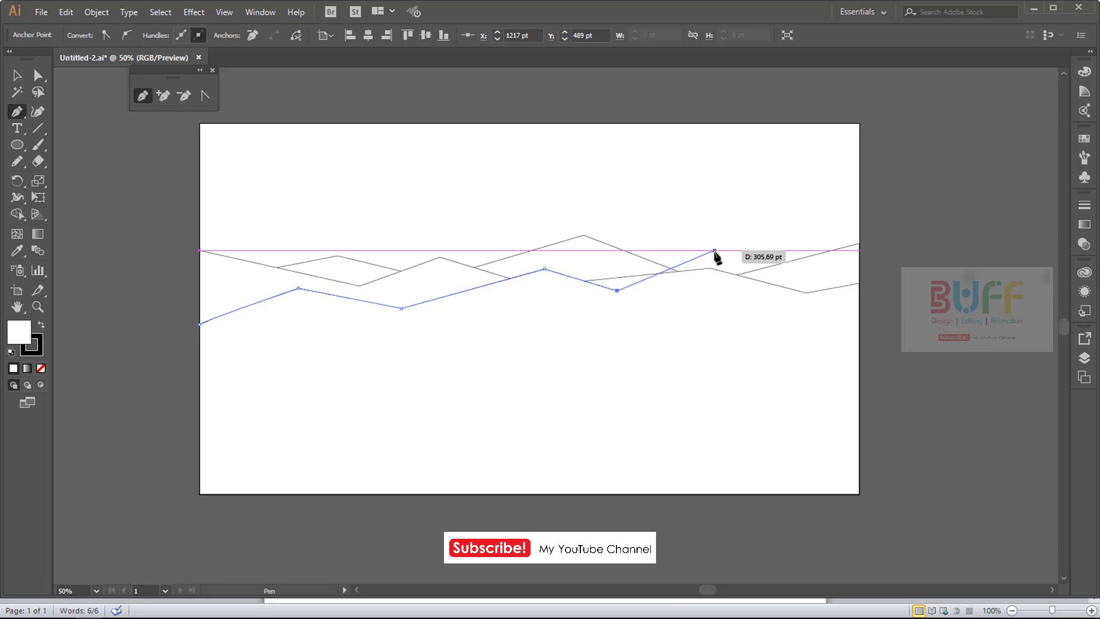
click(714, 250)
click(859, 275)
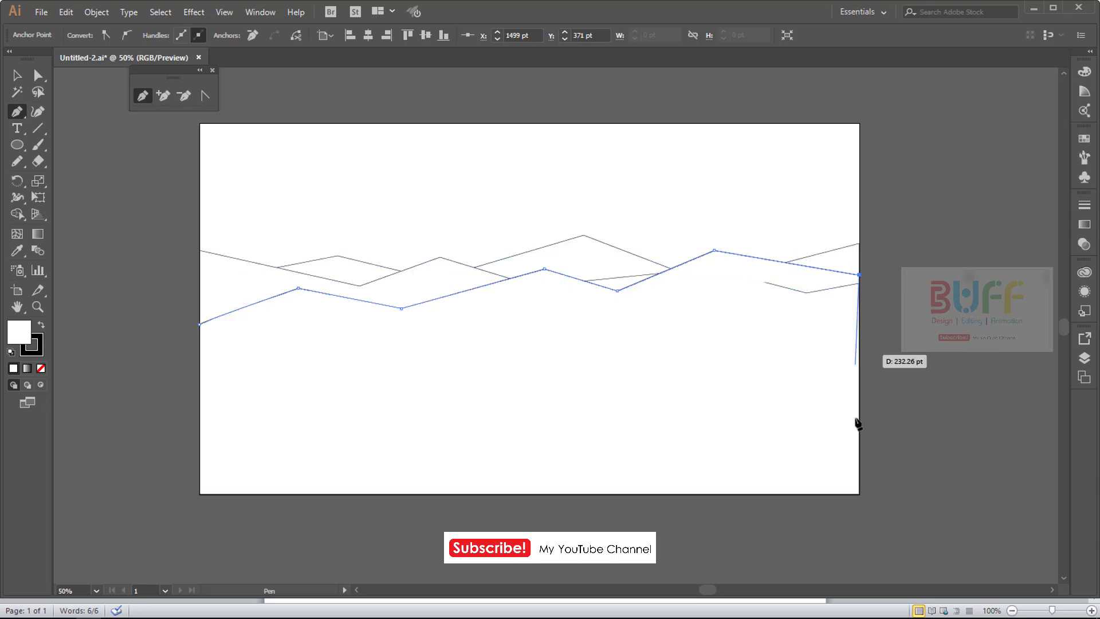
click(859, 493)
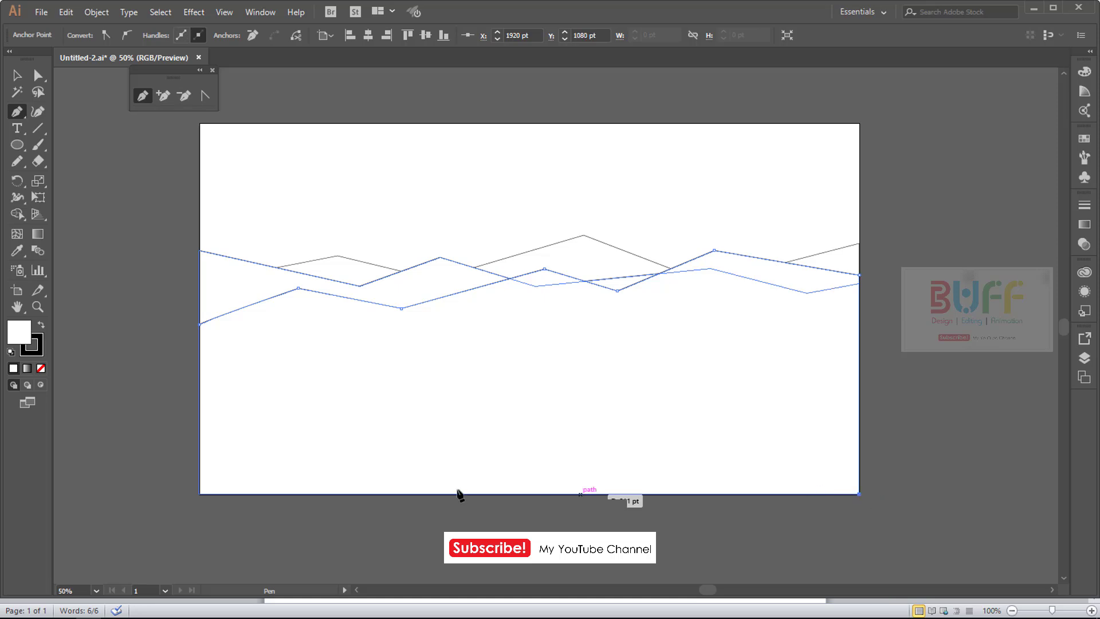
click(199, 493)
click(199, 324)
key(v)
click(127, 287)
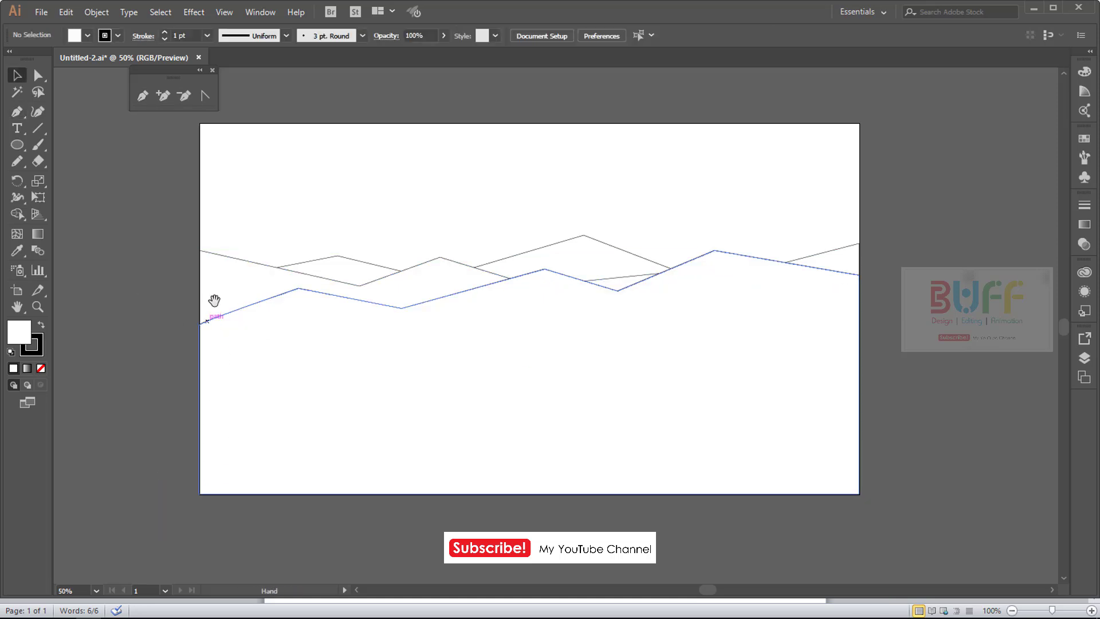
Check the third hill's left-edge anchor with Direct Selection, then deselect everything.
drag(211, 304, 219, 286)
key(a)
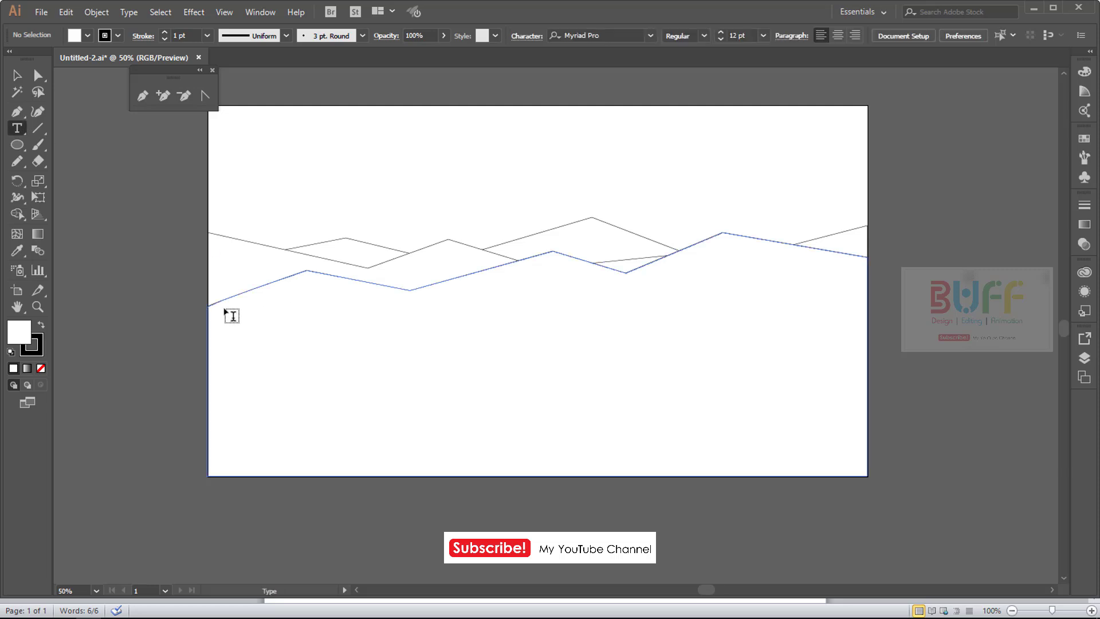
click(208, 305)
click(37, 75)
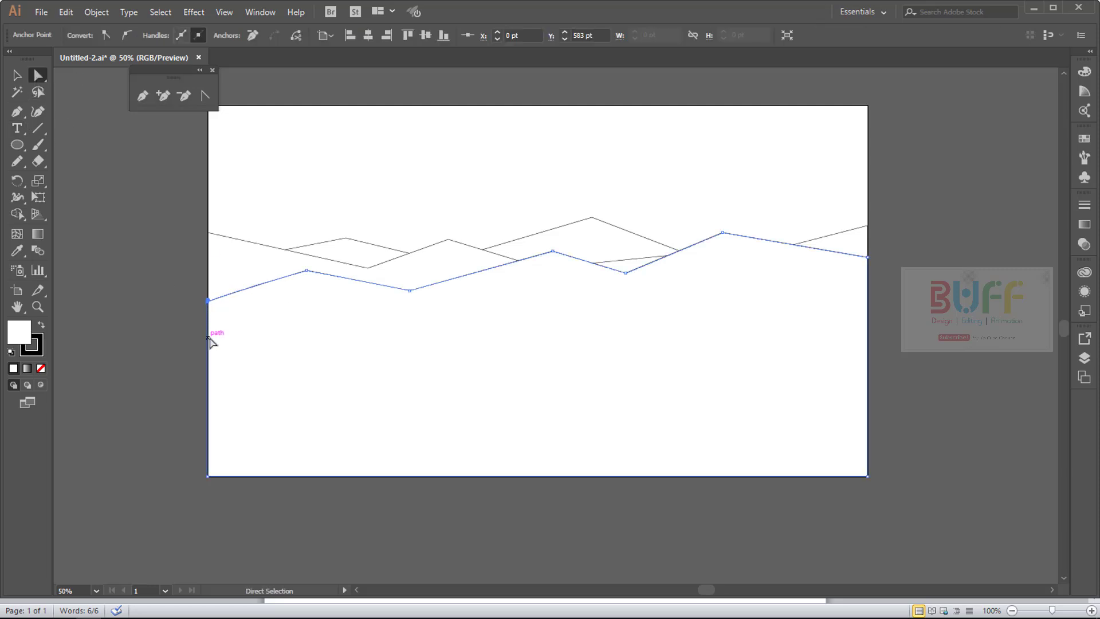
key(v)
click(81, 183)
Draw a fourth gently rising zigzag hill from the left edge to both bottom corners.
key(p)
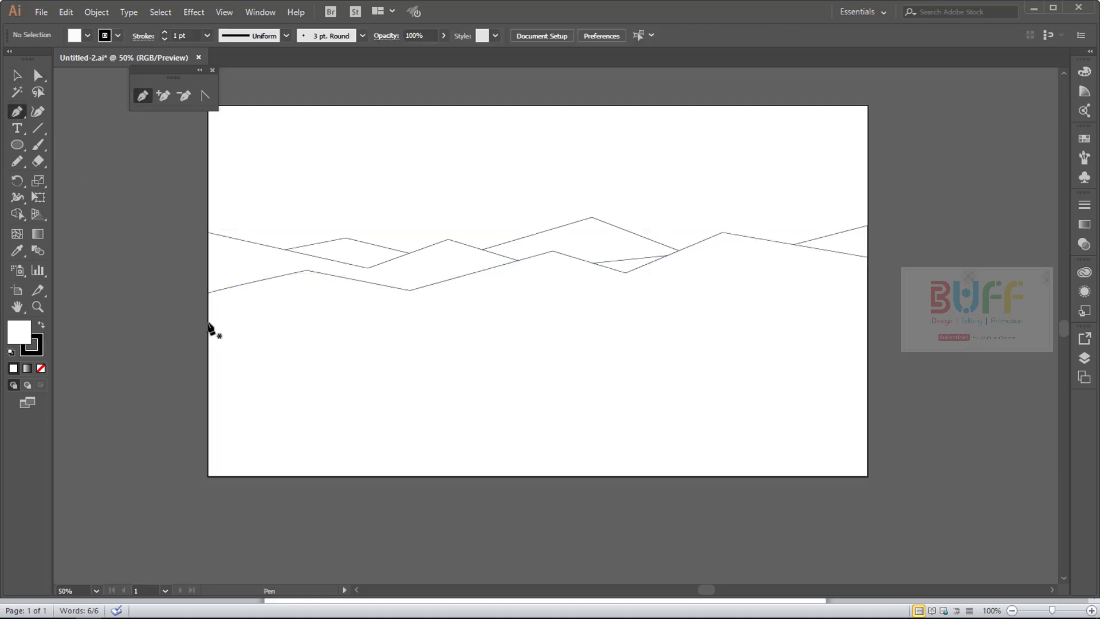
click(208, 315)
drag(340, 301, 489, 309)
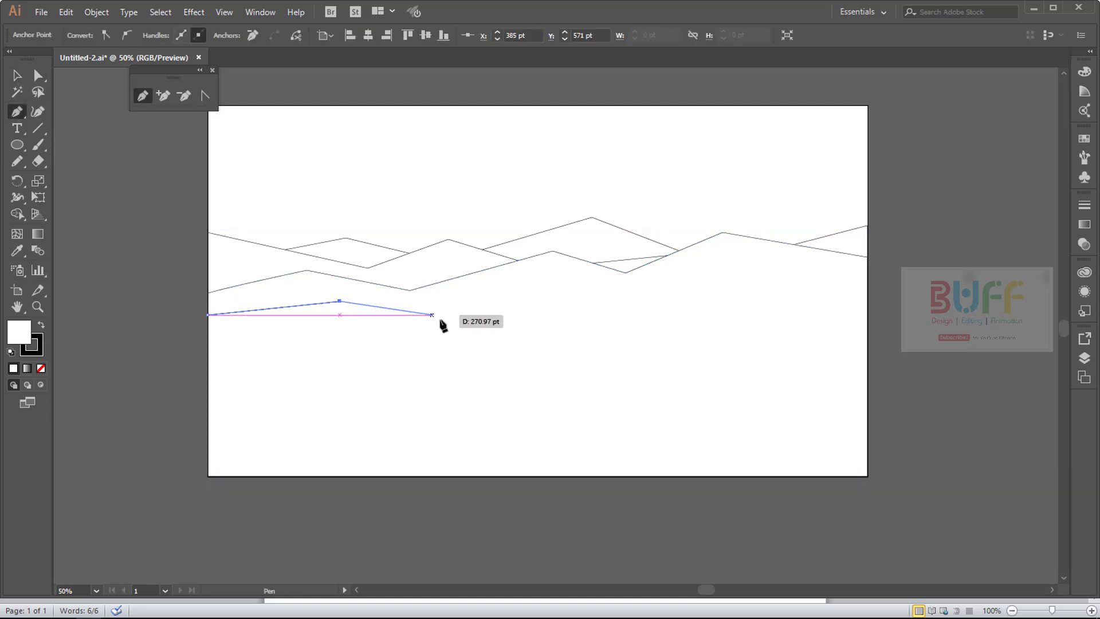
click(482, 315)
click(641, 301)
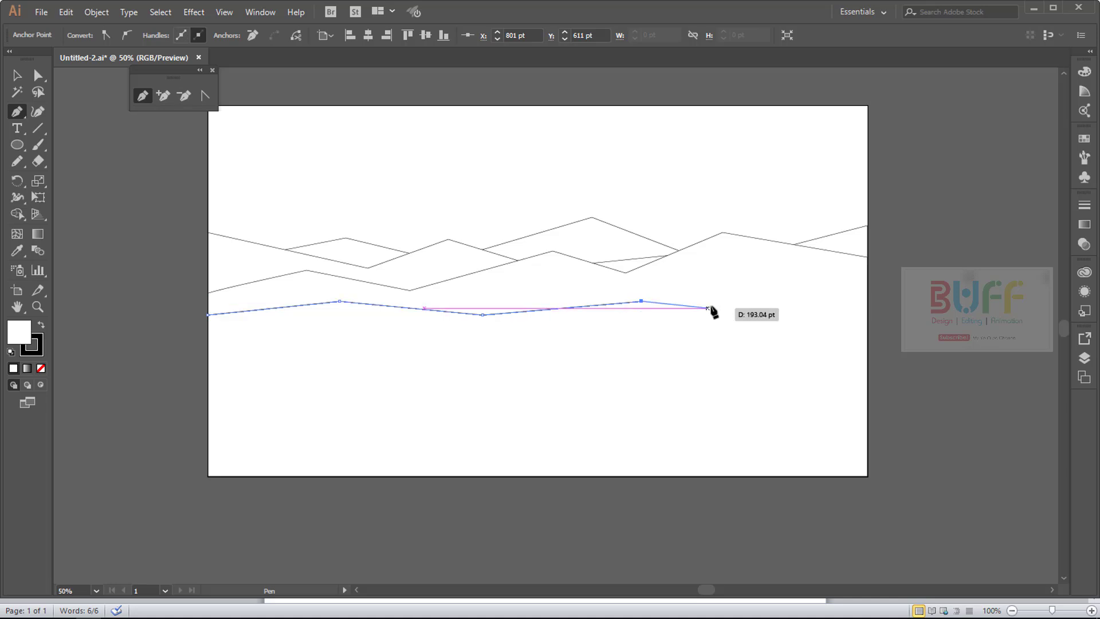
click(773, 308)
click(867, 296)
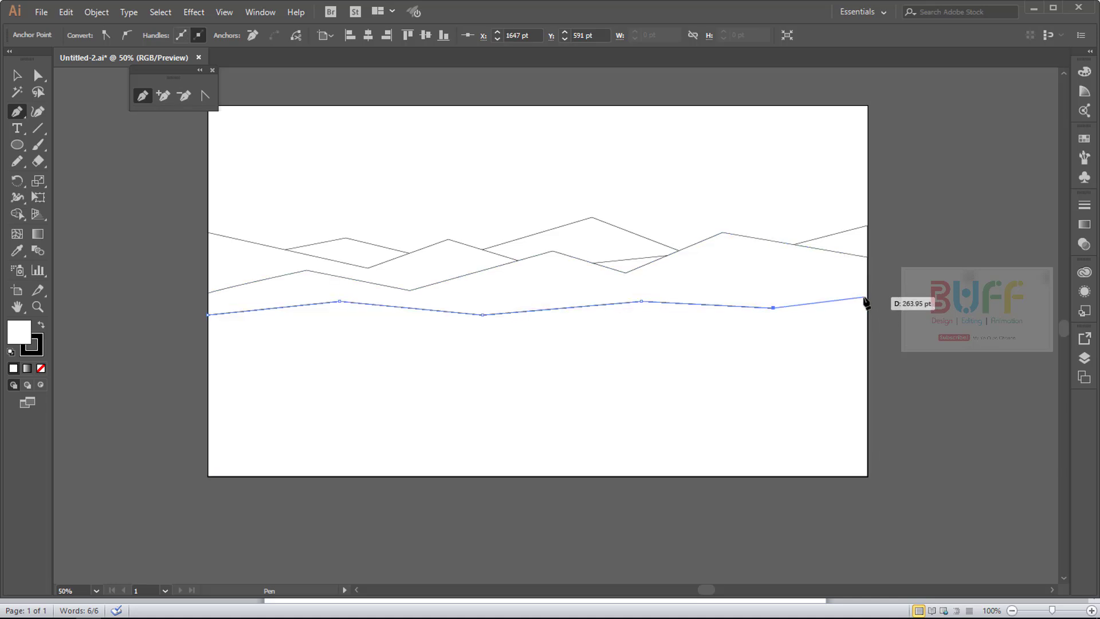
click(868, 476)
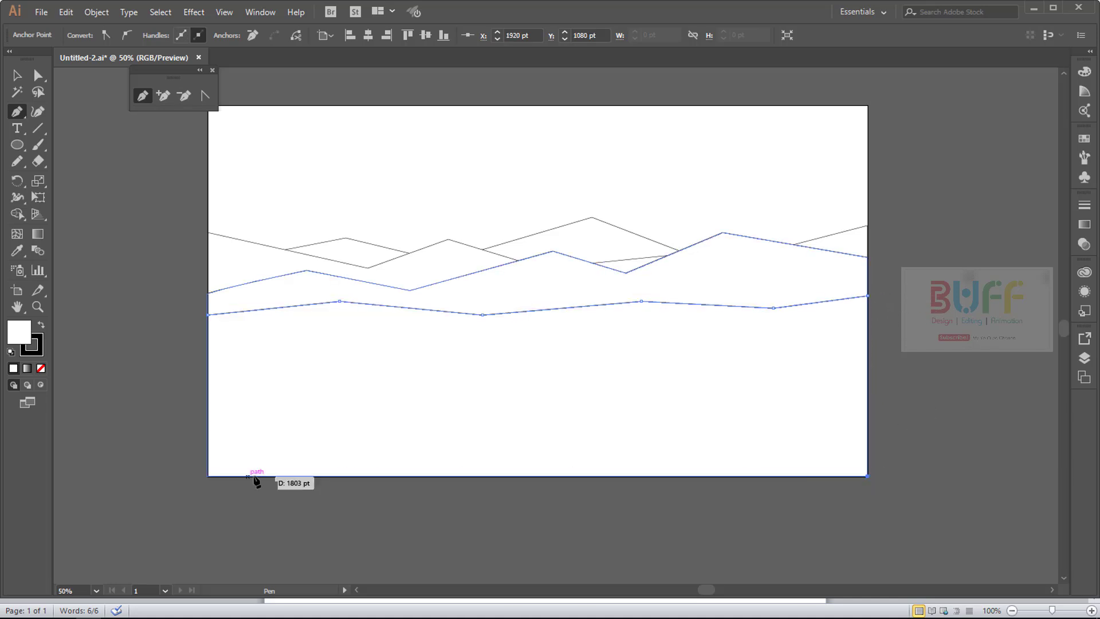
click(208, 476)
click(208, 315)
key(v)
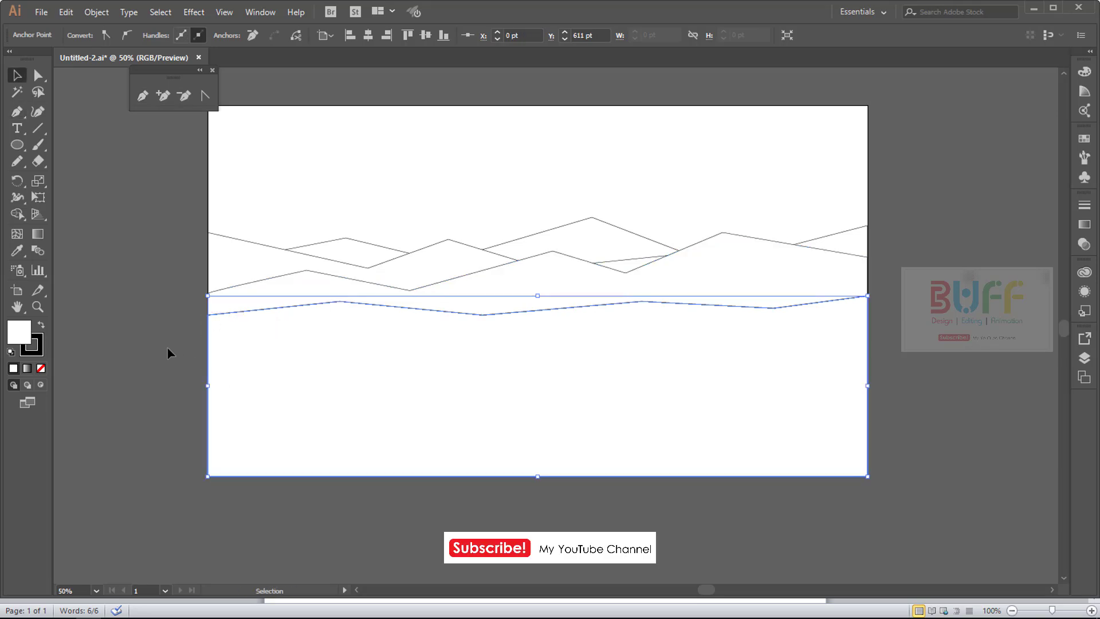
click(166, 355)
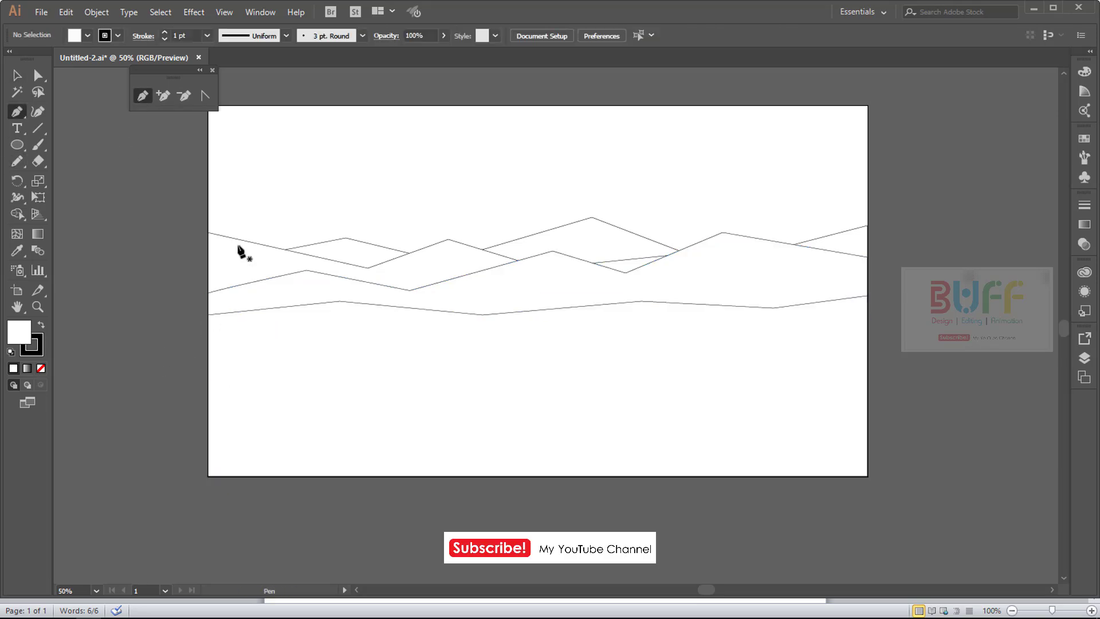
Draw a fifth, lower closed zigzag hill across the artboard to both bottom corners.
click(207, 326)
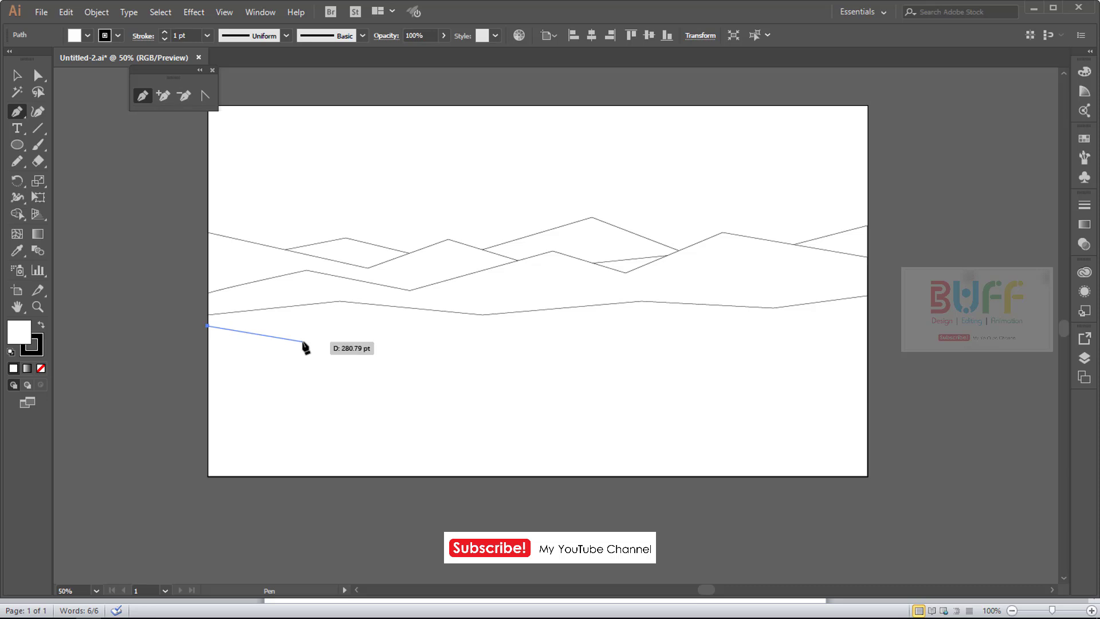
click(311, 337)
click(426, 325)
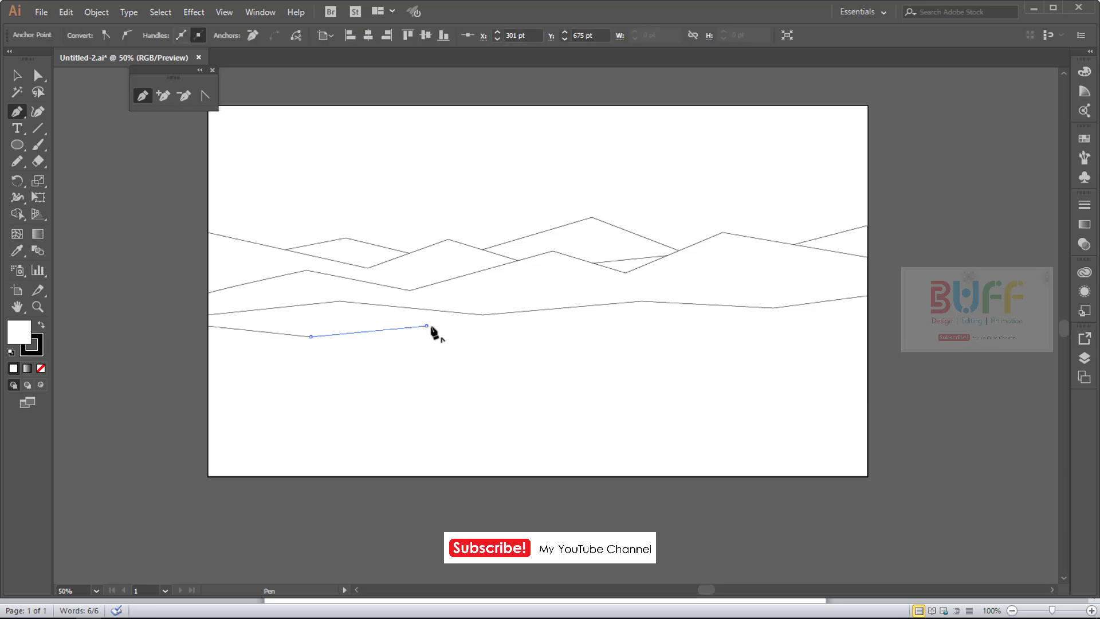
click(514, 339)
click(711, 322)
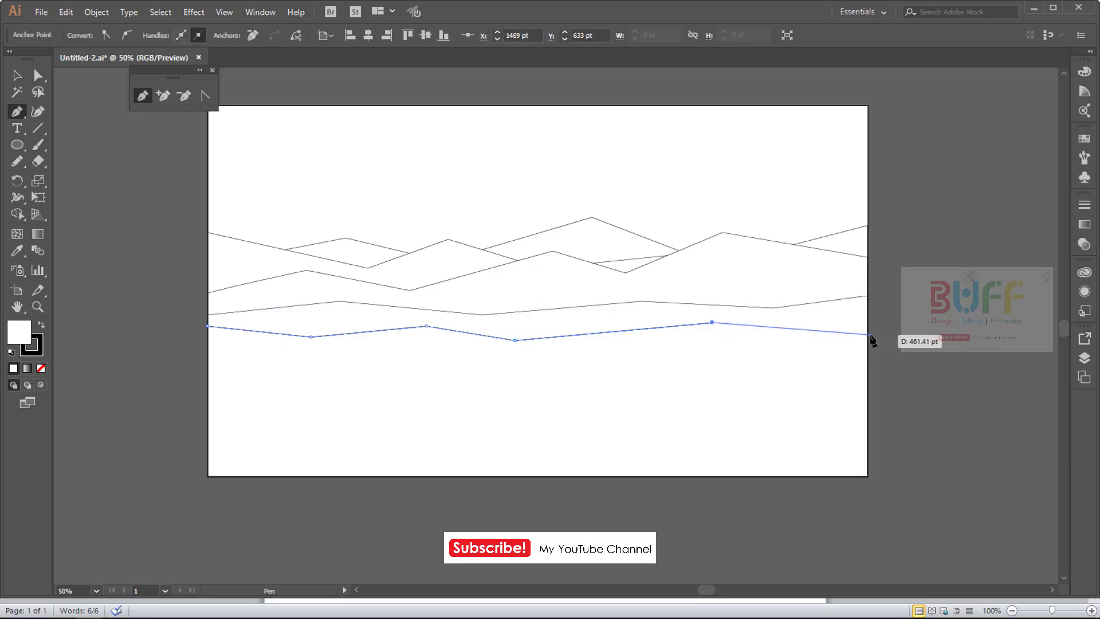
key(ctrl+z)
click(640, 325)
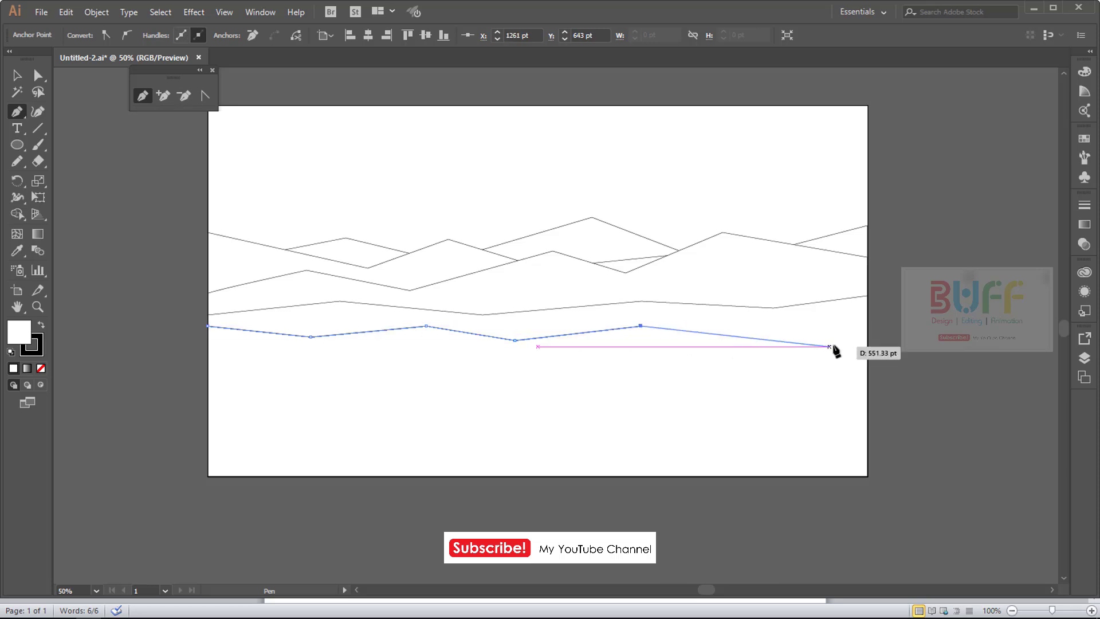
click(867, 336)
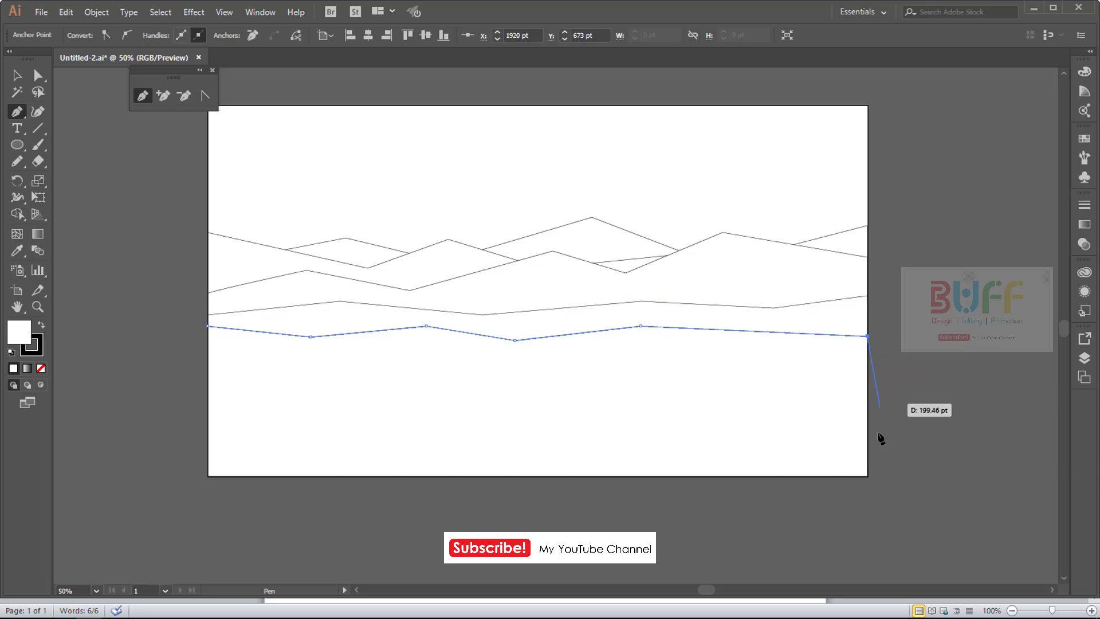
click(867, 475)
click(208, 476)
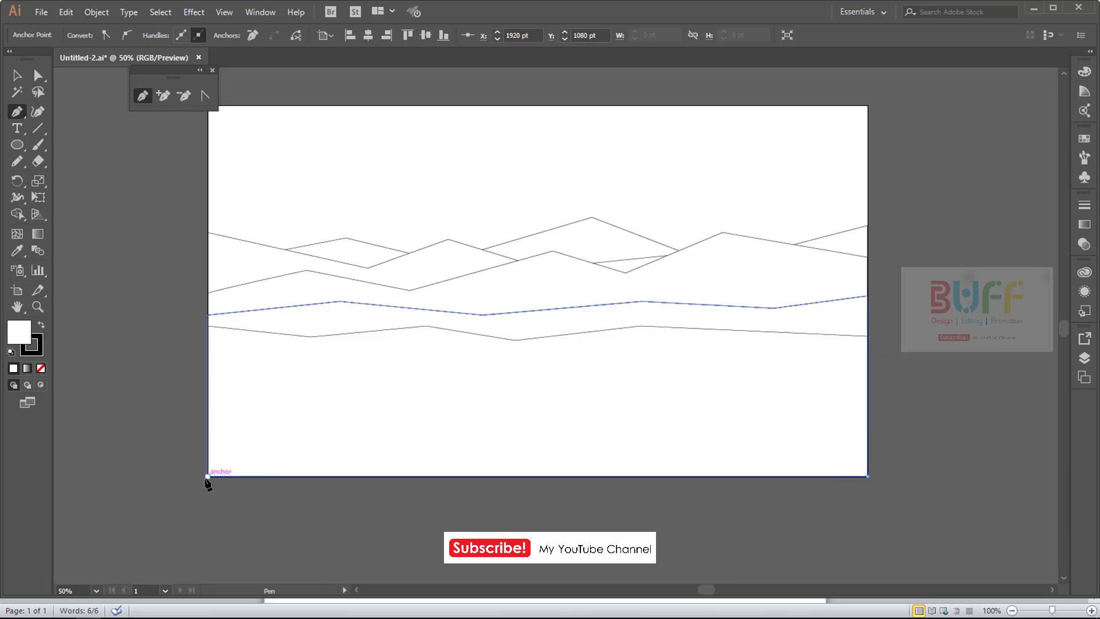
click(208, 326)
key(v)
Nudge the fifth hill's ridge anchors up two steps with Direct Selection, then deselect.
key(a)
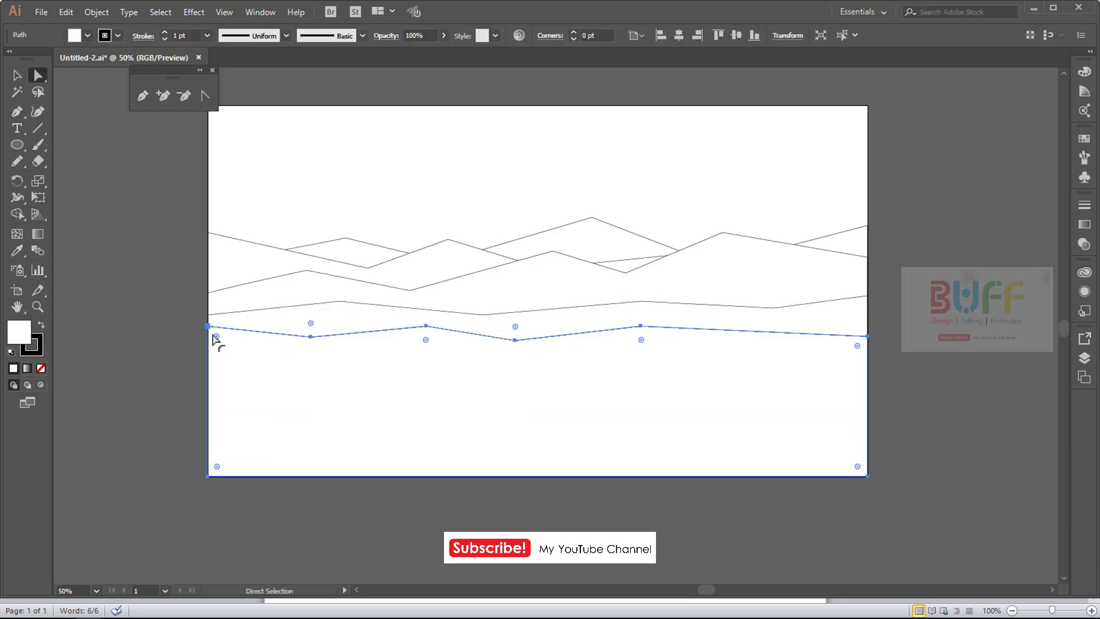
shift+click(311, 337)
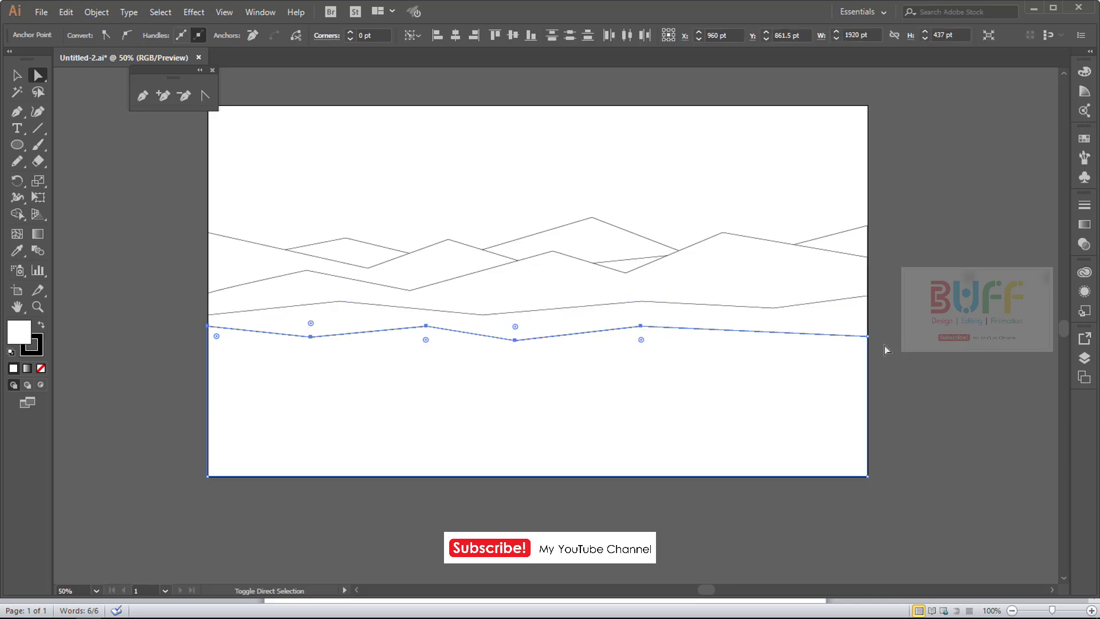
key(Up)
key(Up)
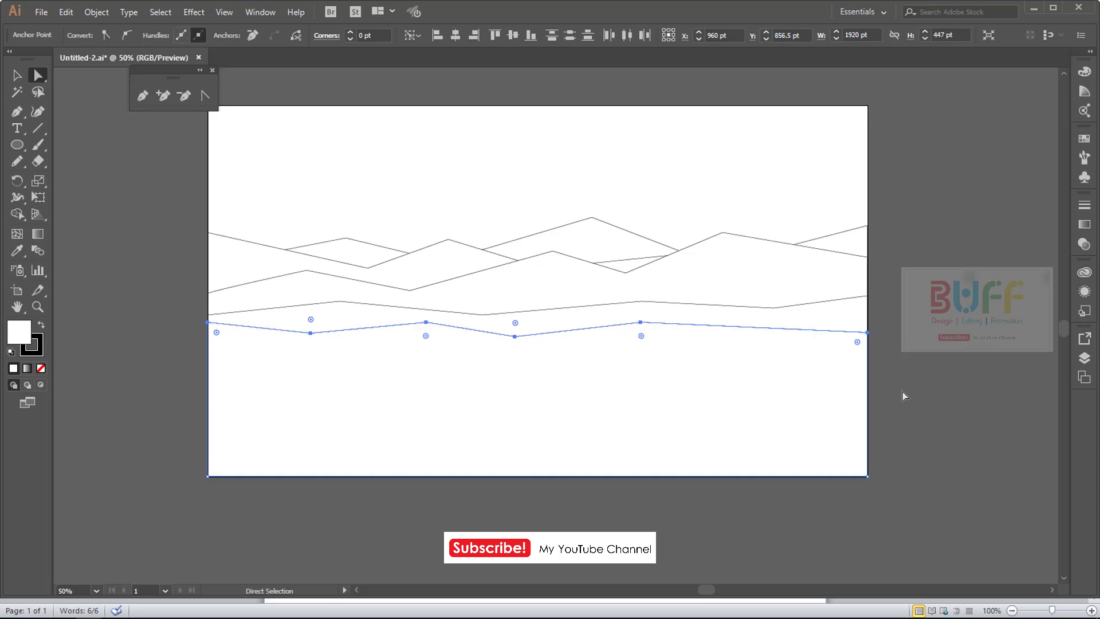
key(Up)
key(Up)
key(v)
click(918, 376)
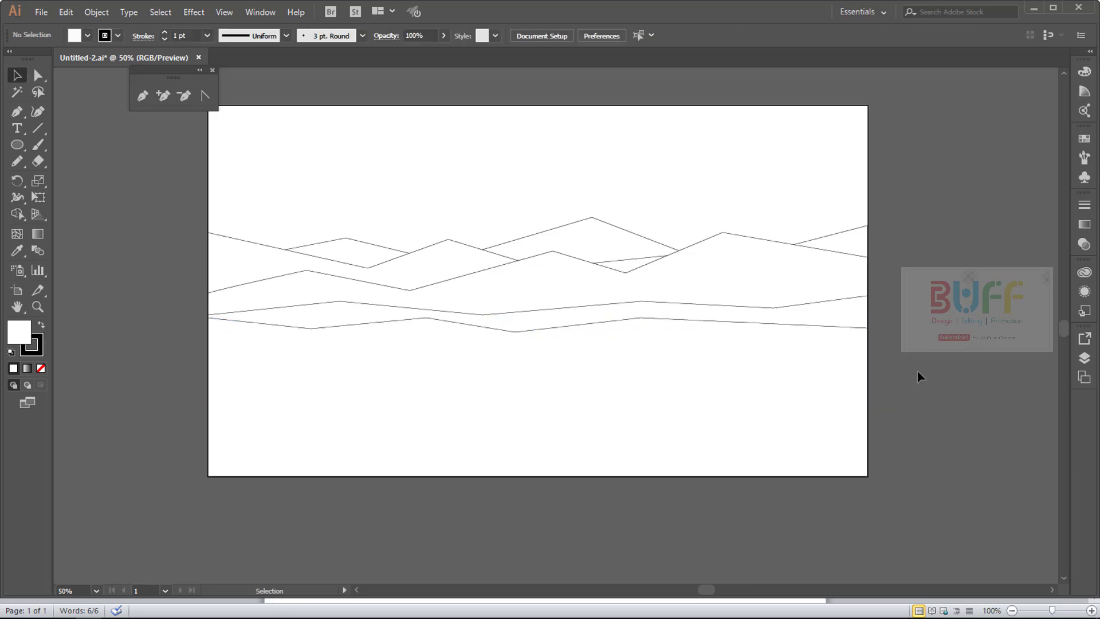
Start a dune outline with a wavy line from the left edge to the right edge.
click(208, 343)
click(279, 352)
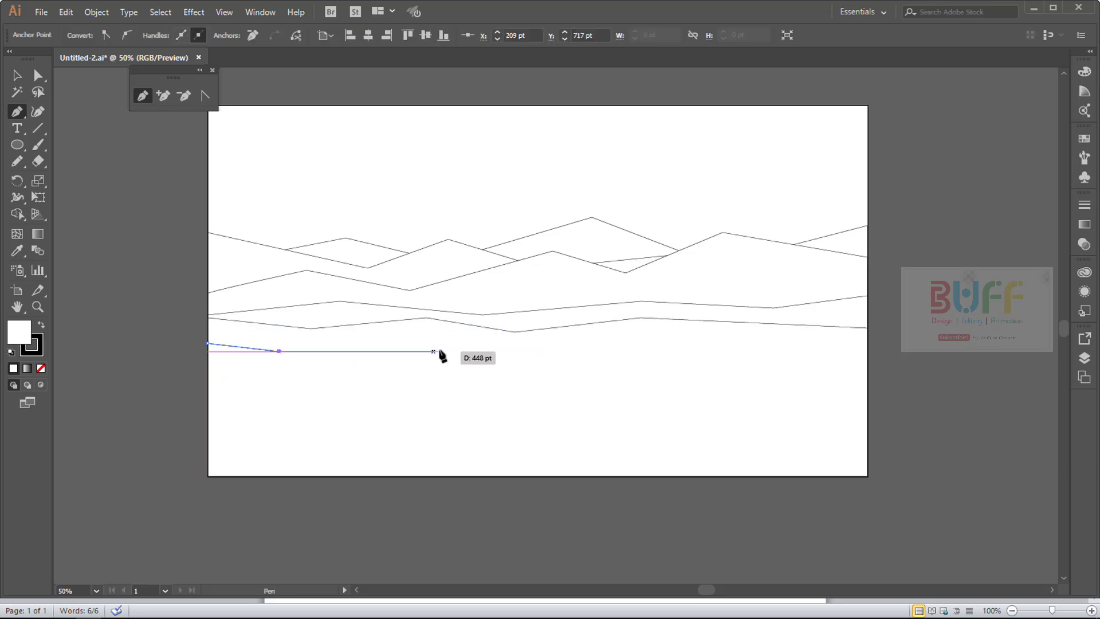
click(437, 335)
click(531, 347)
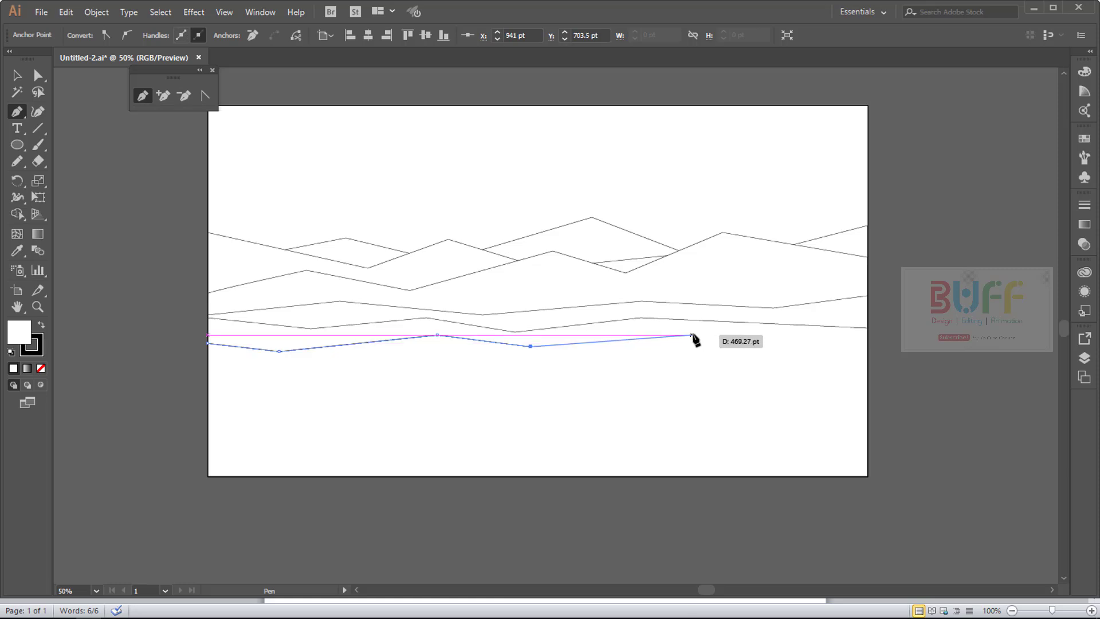
click(696, 335)
click(866, 346)
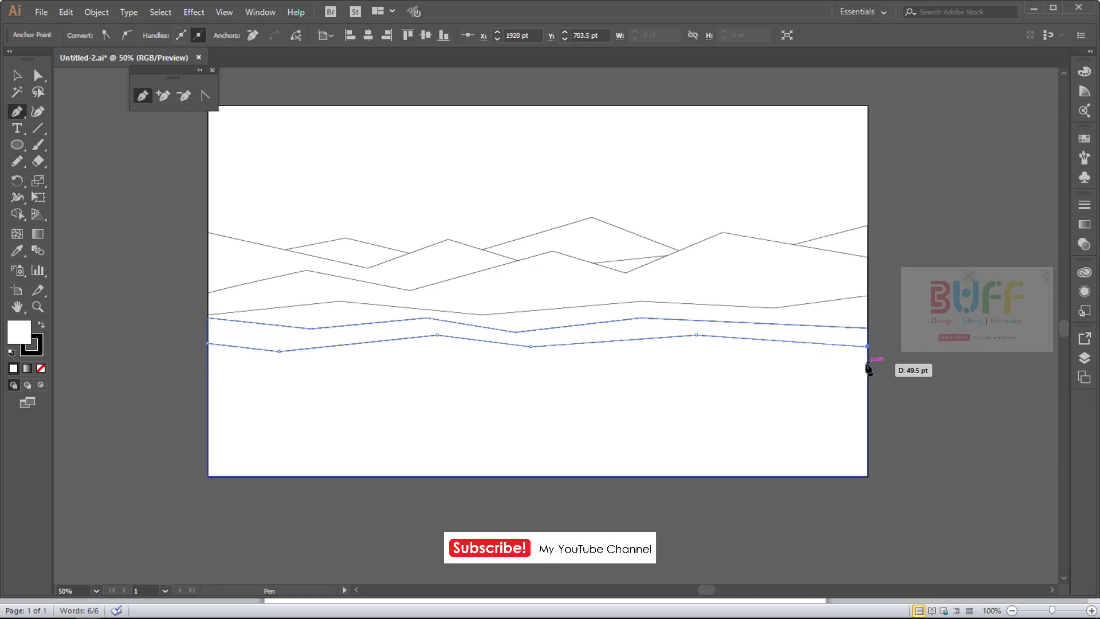
Zigzag the outline down the right side, then run it to the bottom-right and bottom-left corners.
click(868, 363)
click(510, 368)
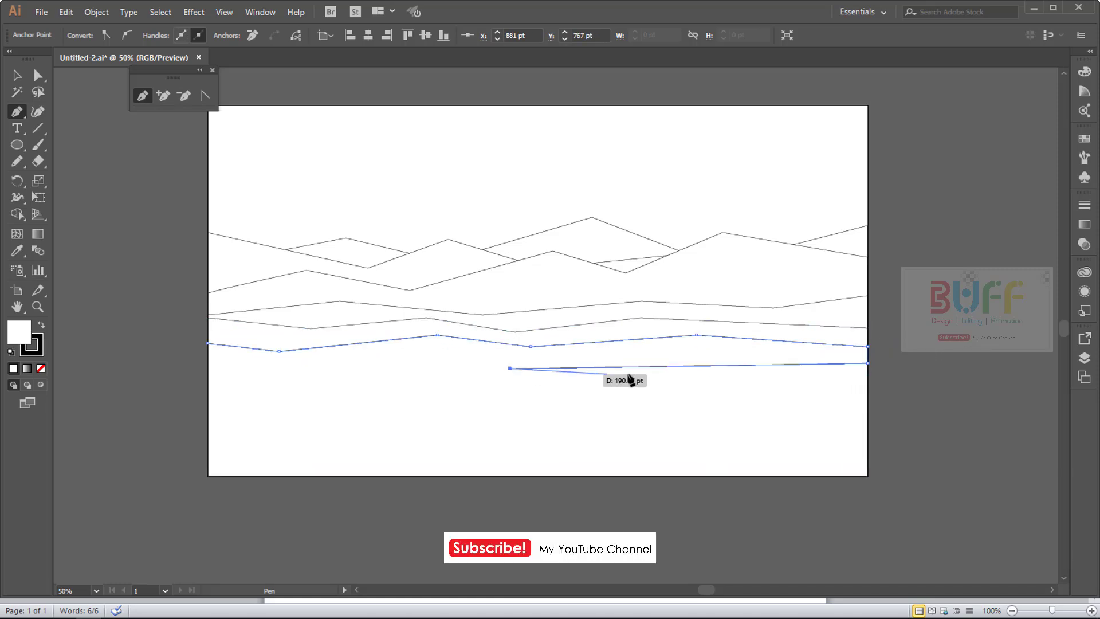
click(680, 374)
click(748, 385)
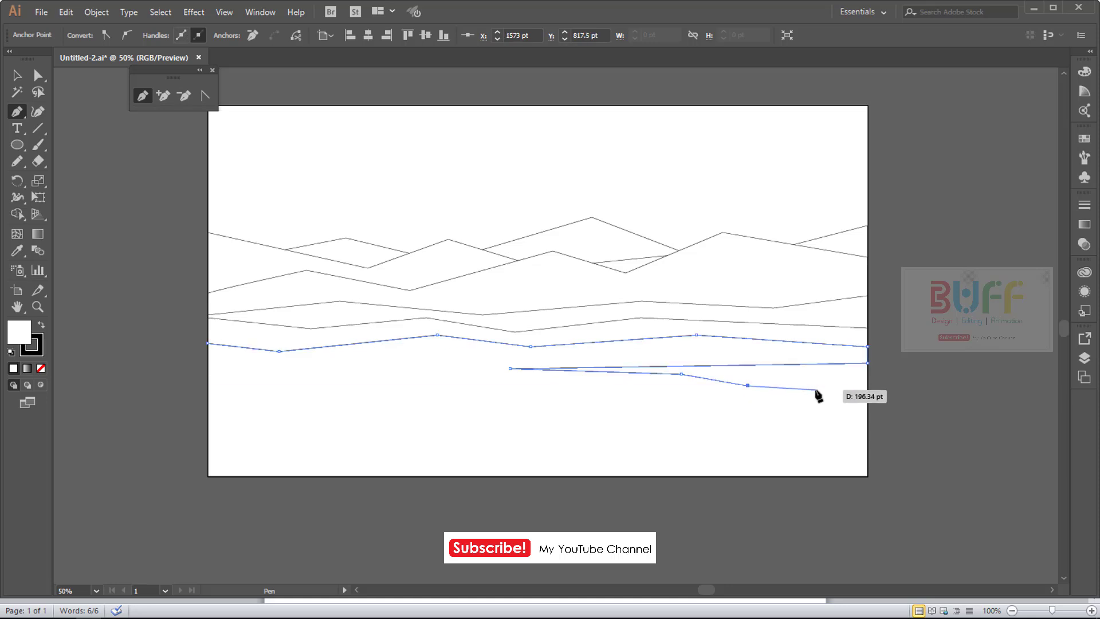
click(817, 386)
click(654, 405)
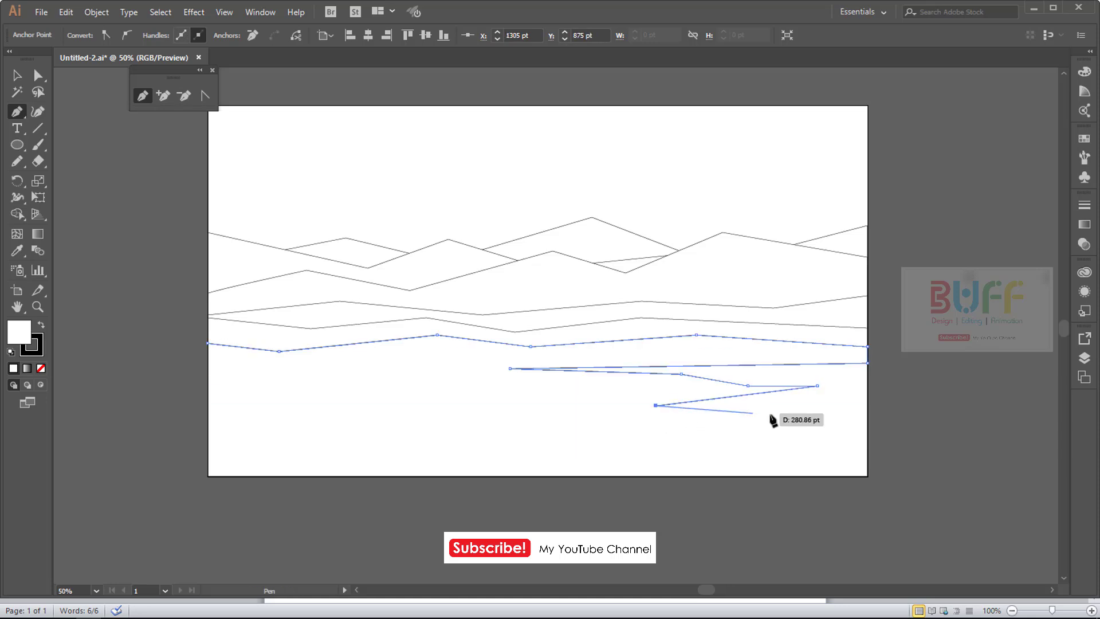
click(868, 420)
click(792, 424)
click(868, 434)
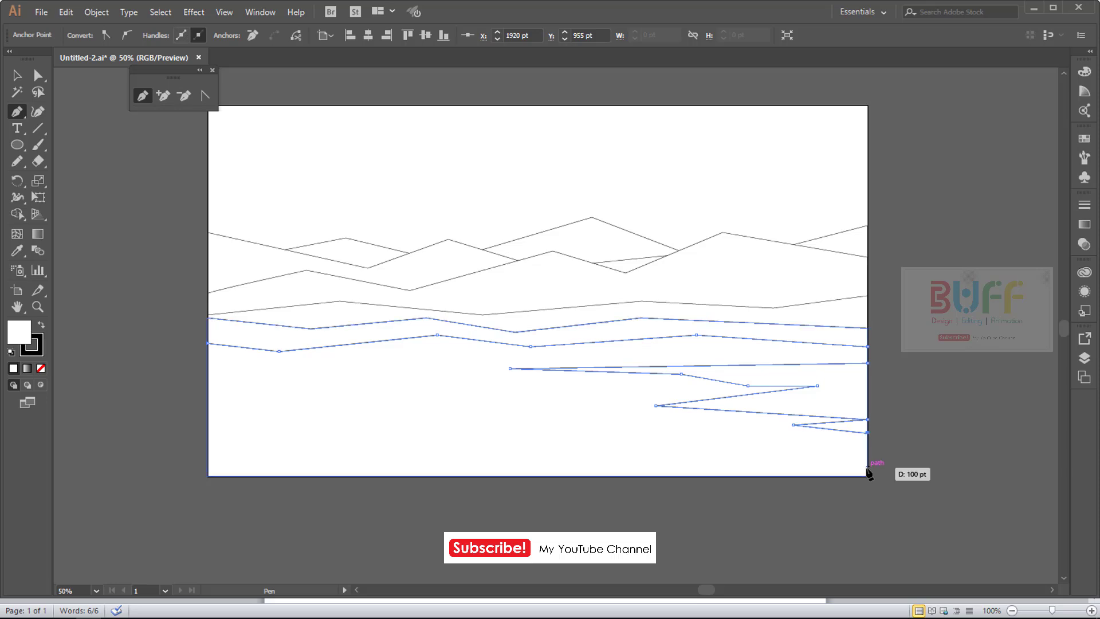
click(868, 476)
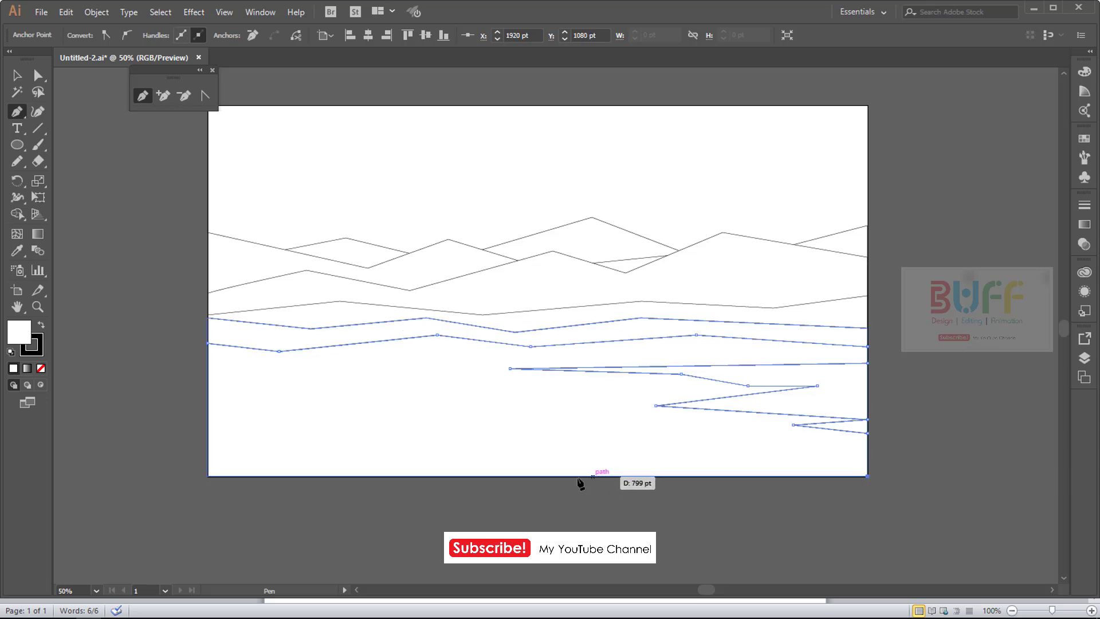
click(208, 476)
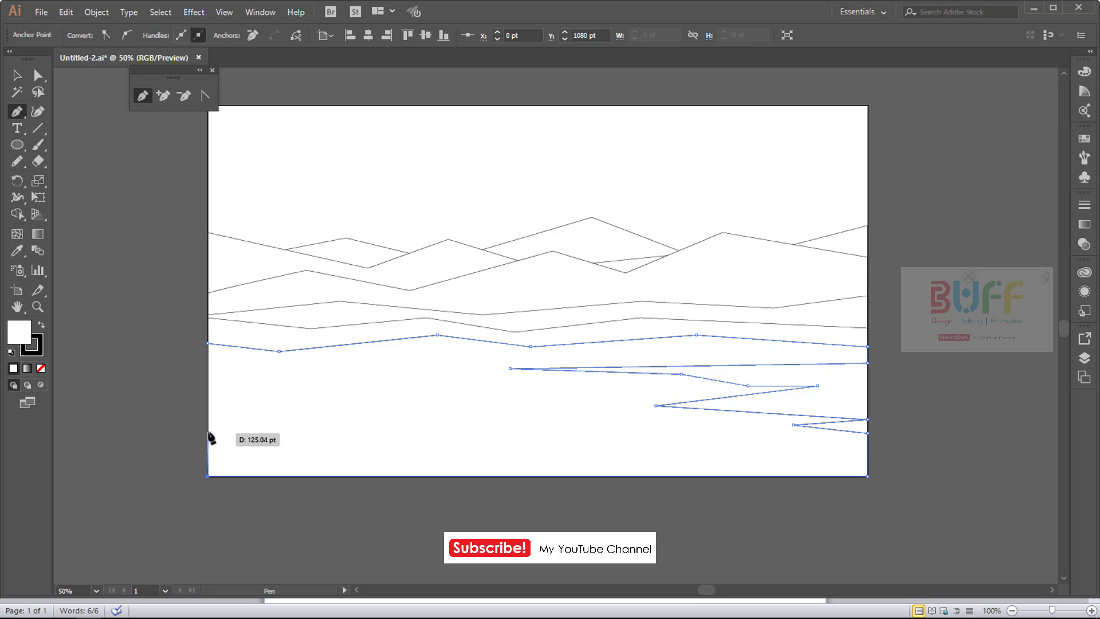
Zigzag the dune outline across the left side back to its start point and deselect.
click(429, 422)
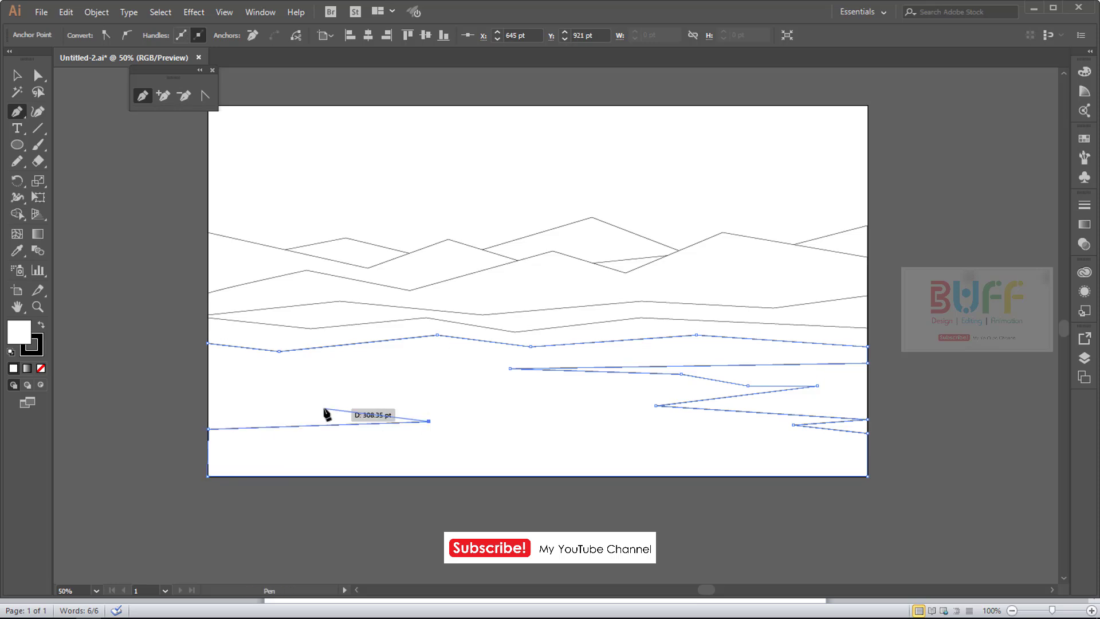
click(247, 396)
click(319, 391)
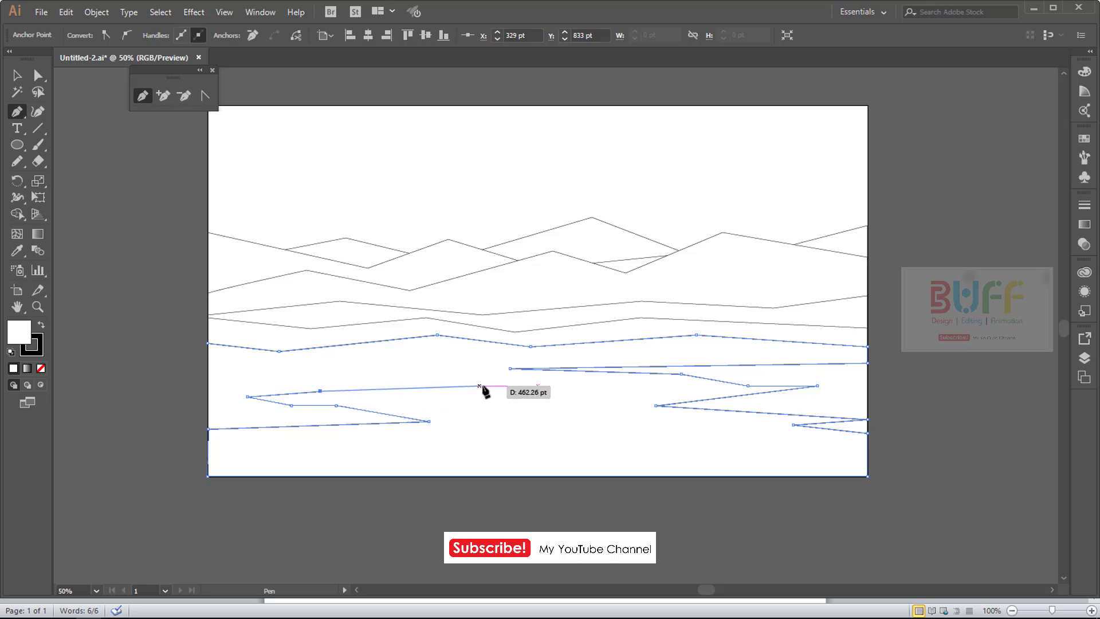
click(567, 393)
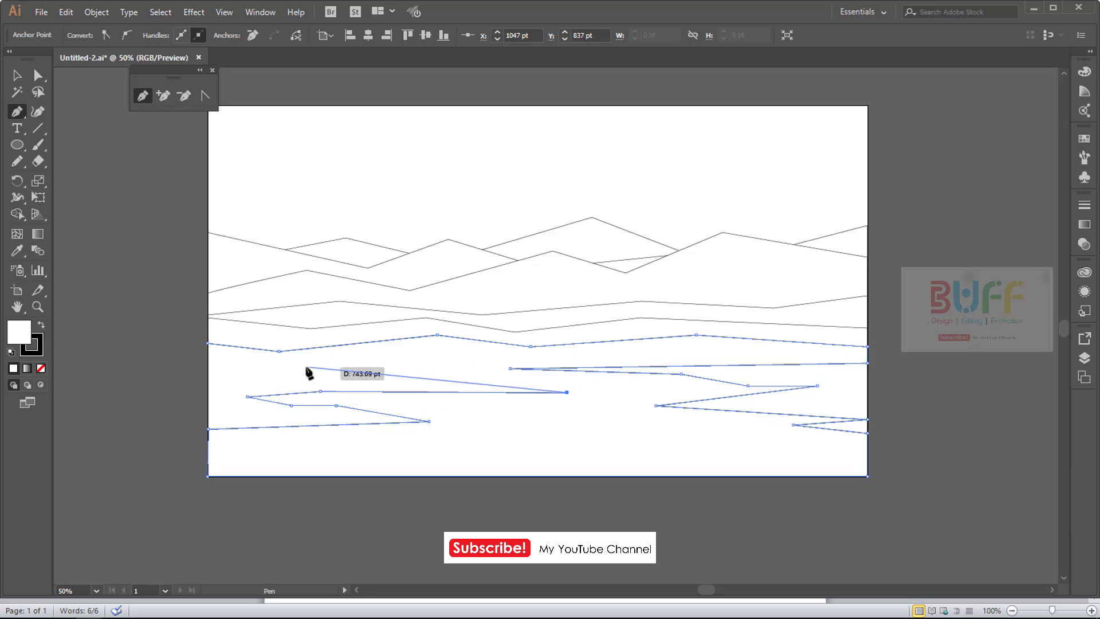
click(269, 378)
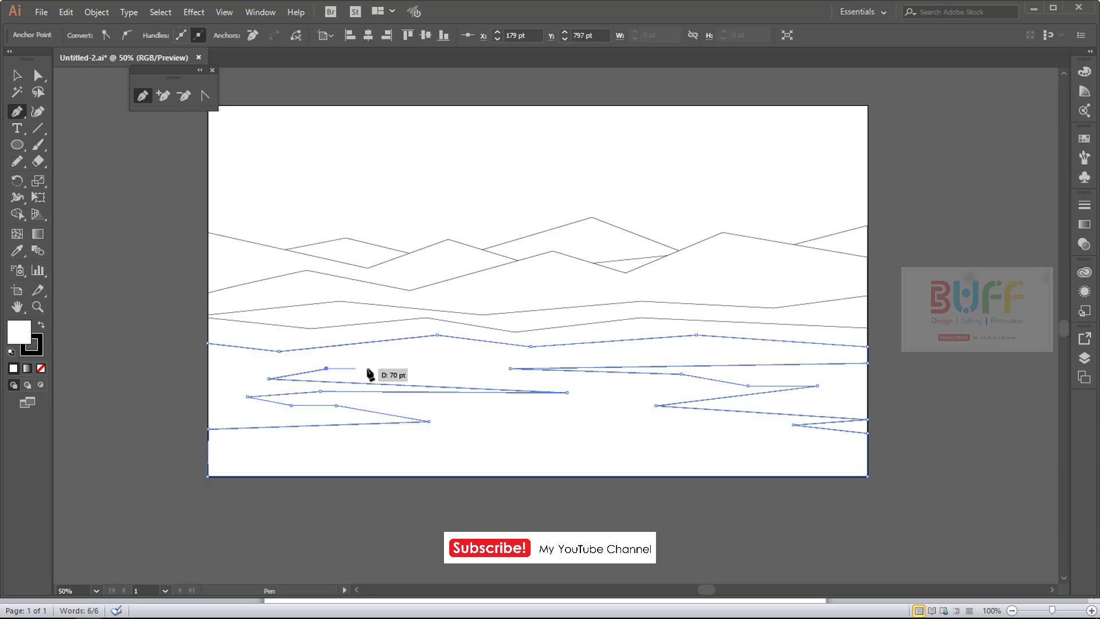
click(393, 360)
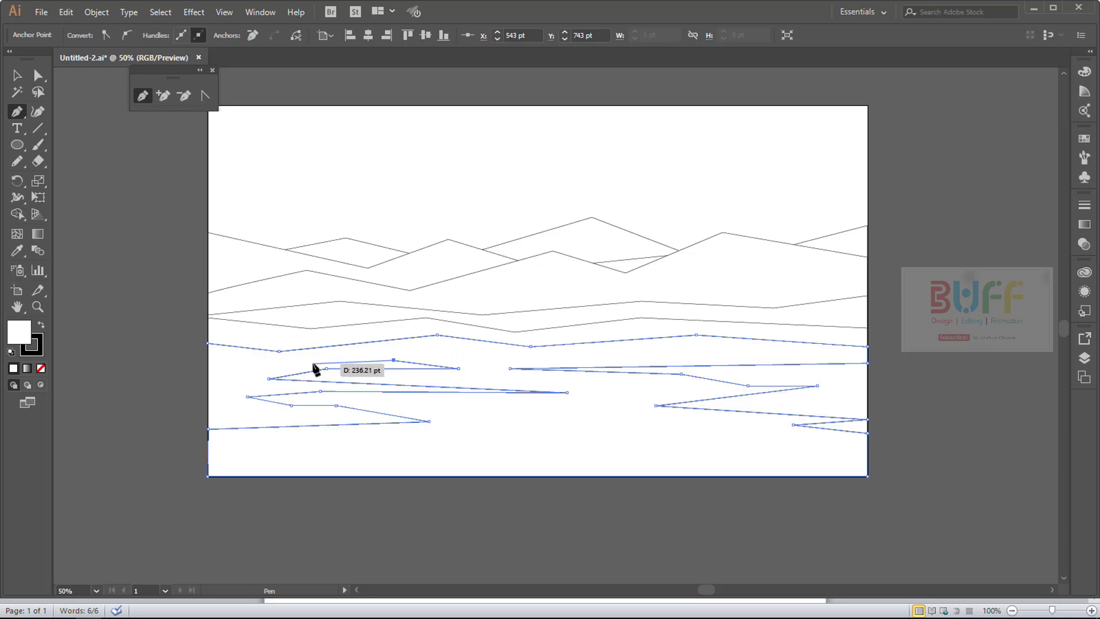
click(215, 354)
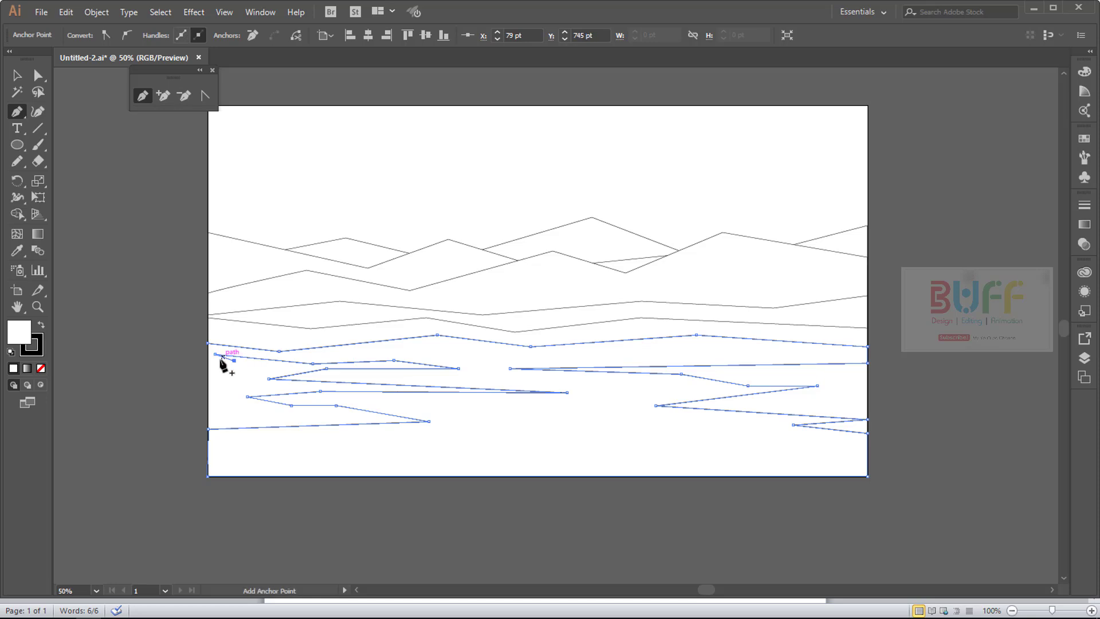
click(208, 346)
key(v)
click(536, 455)
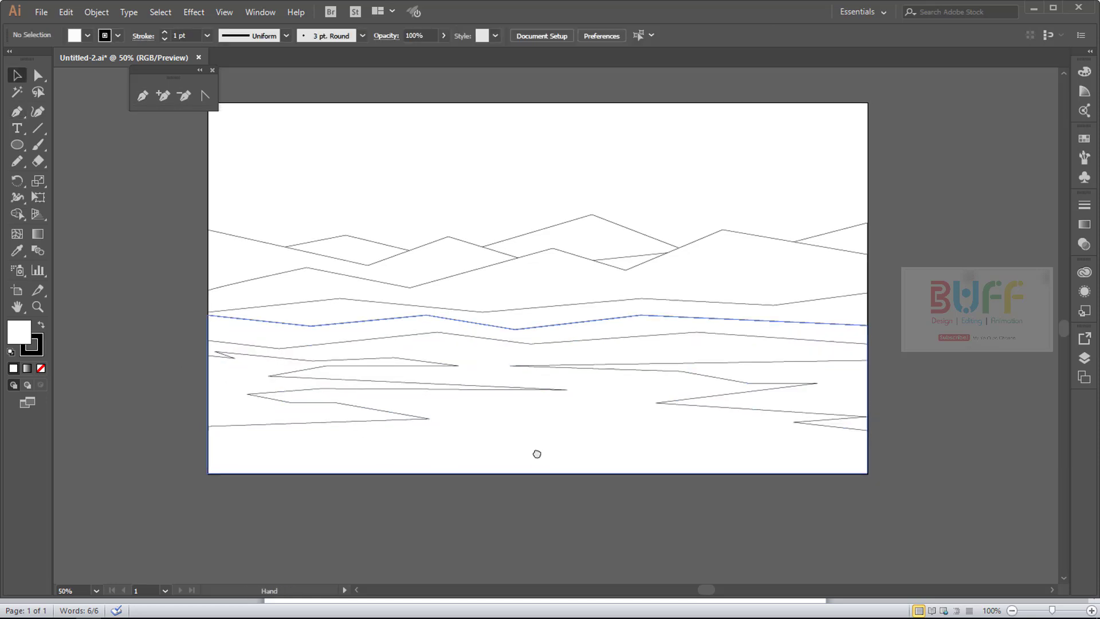
scroll(547, 501, down, 1)
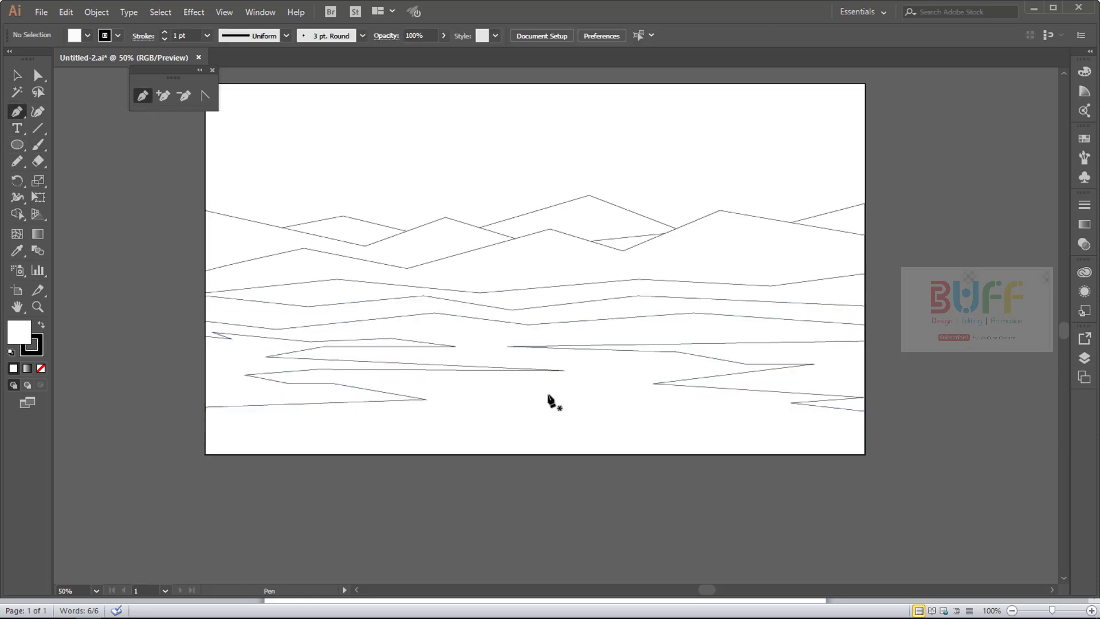
Draw a small closed zigzag dune shape in the lower middle of the artboard.
click(580, 380)
click(421, 384)
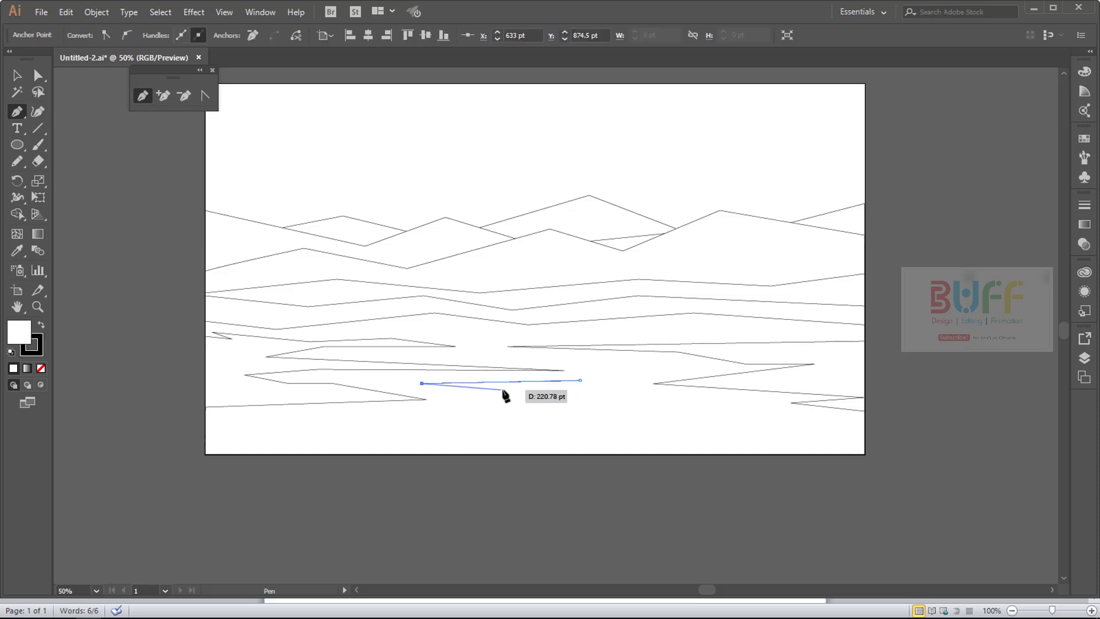
click(579, 406)
click(454, 411)
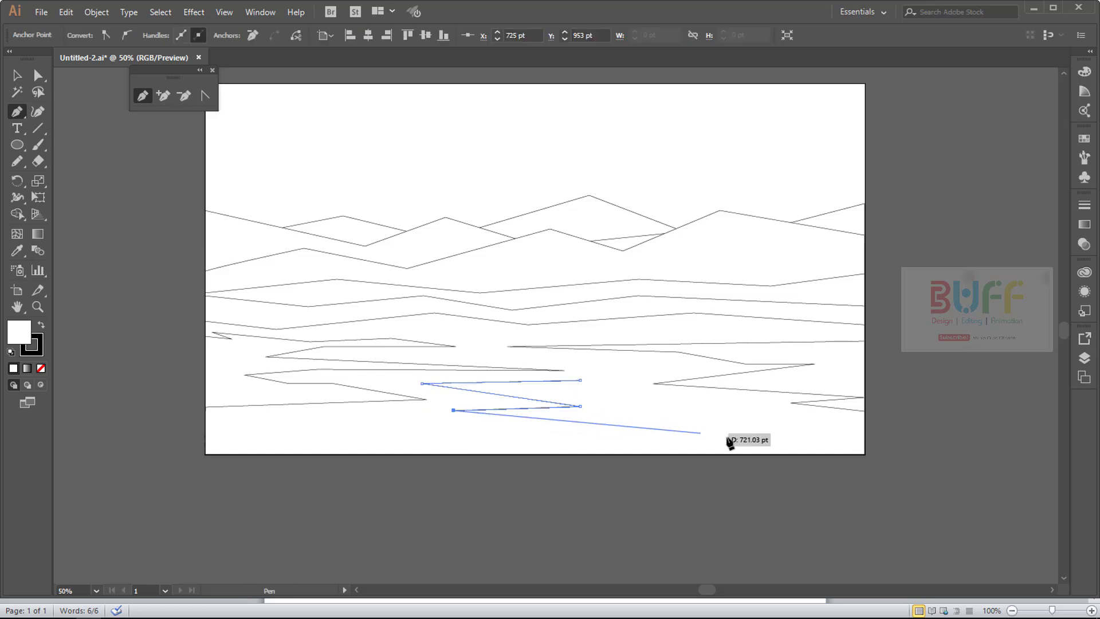
click(703, 435)
click(664, 420)
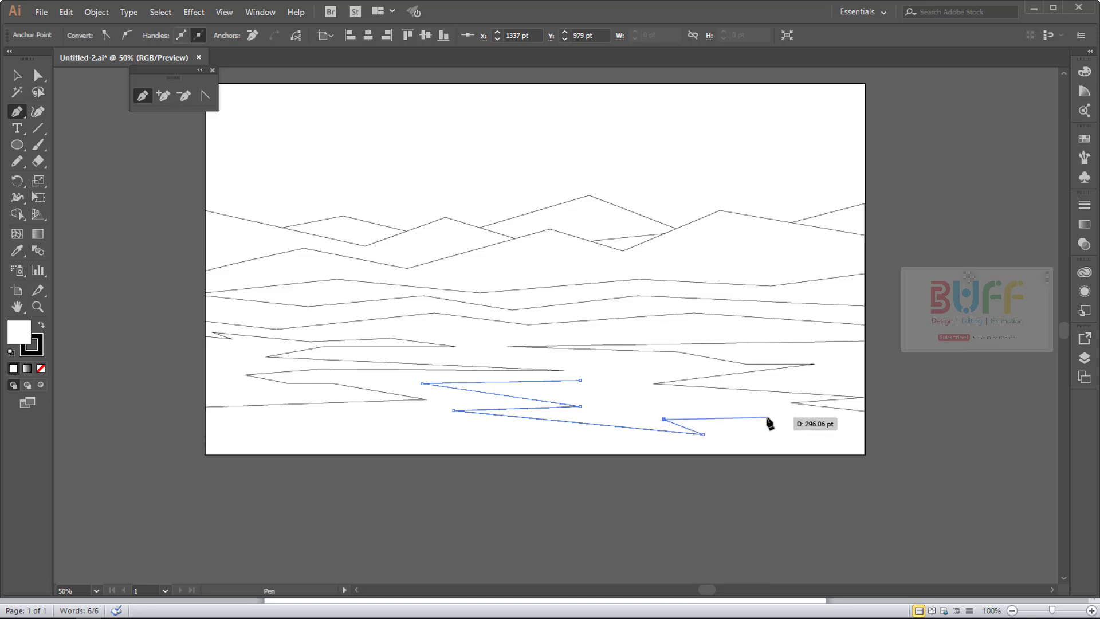
click(628, 403)
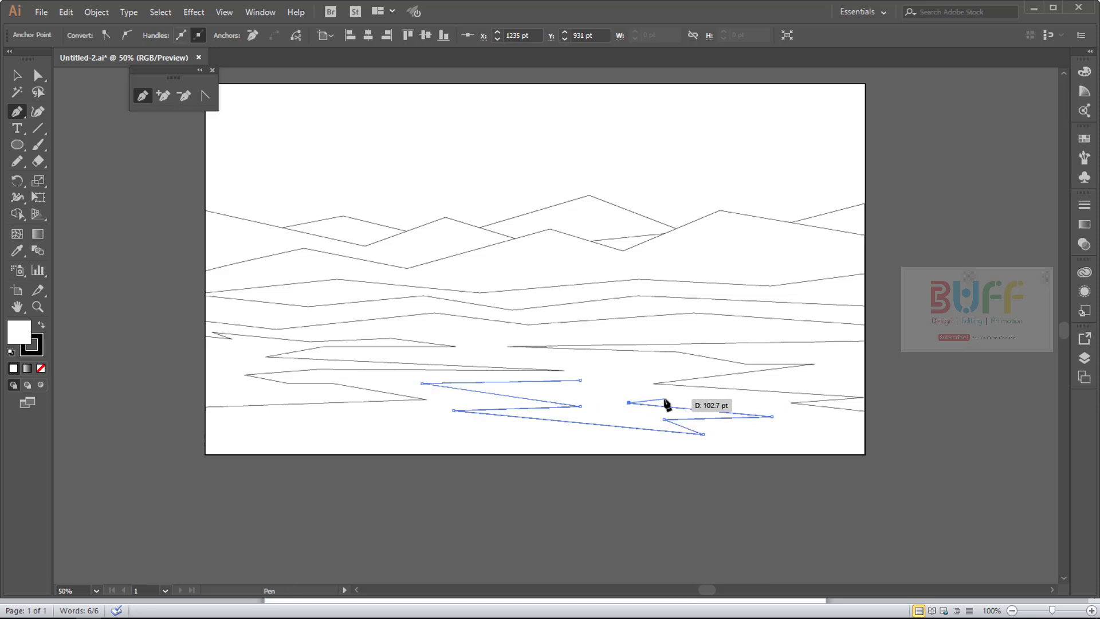
click(579, 381)
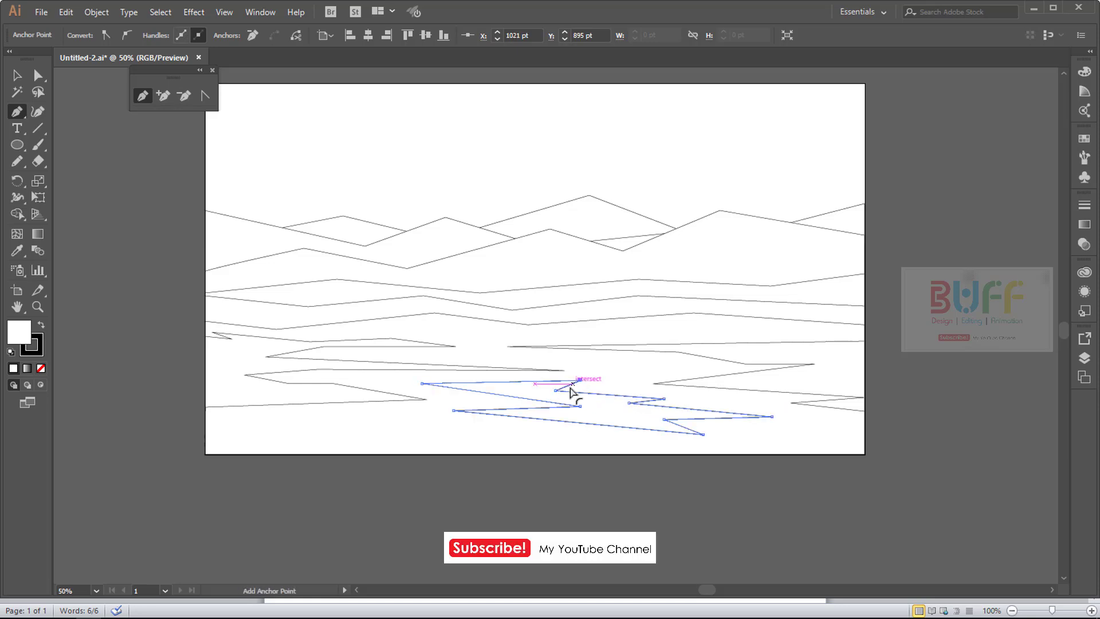
Pick the small dune's start anchor with Direct Selection, then deselect and pan the view.
key(a)
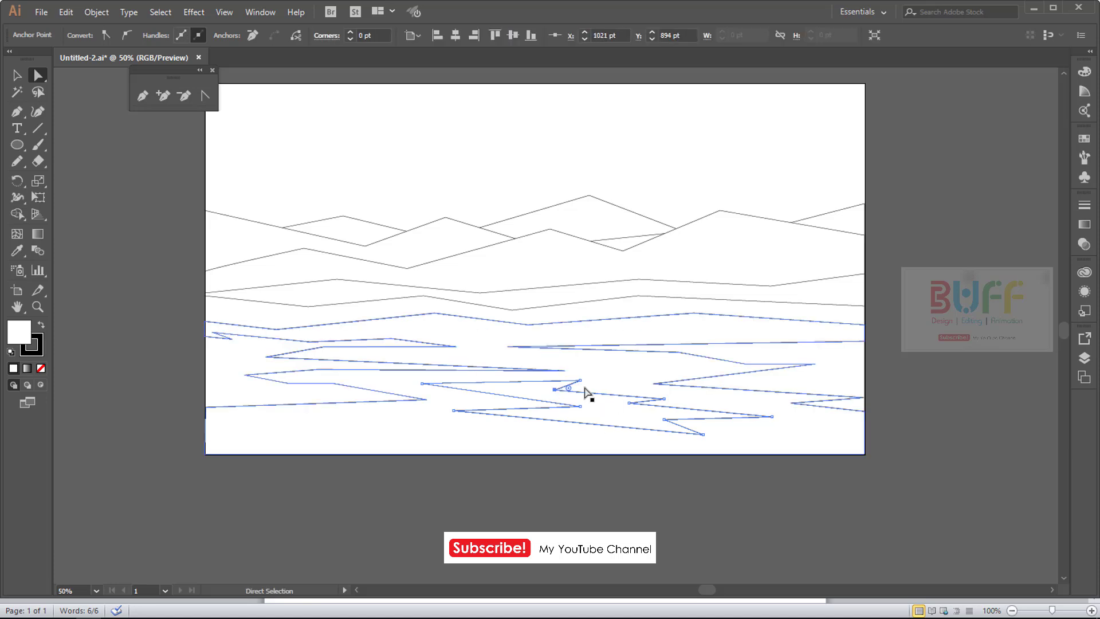
click(581, 380)
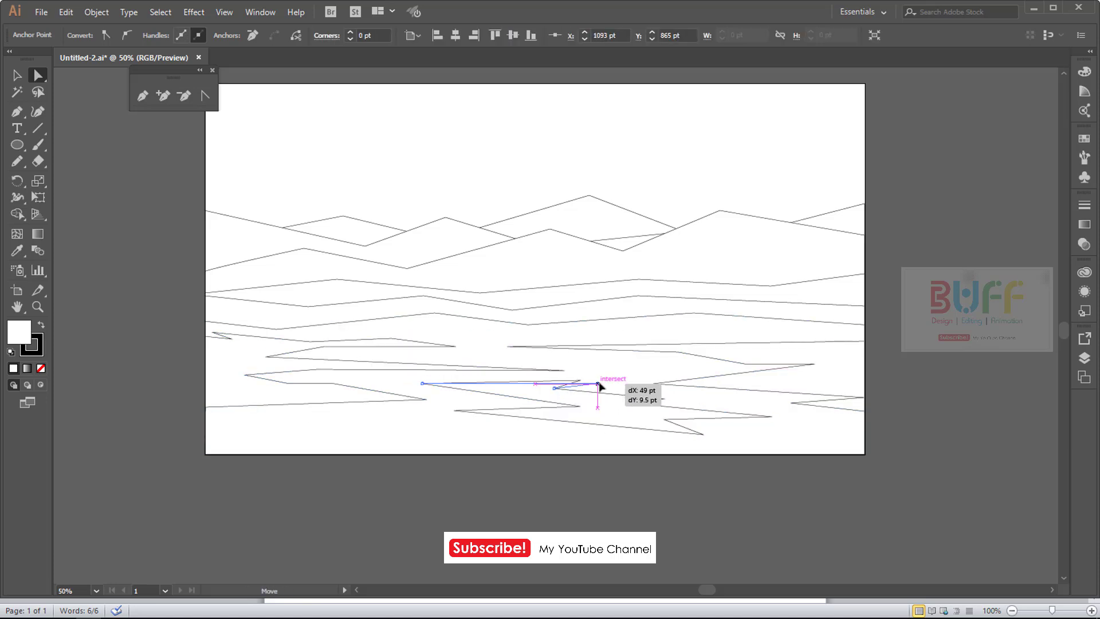
click(656, 473)
drag(618, 485, 627, 487)
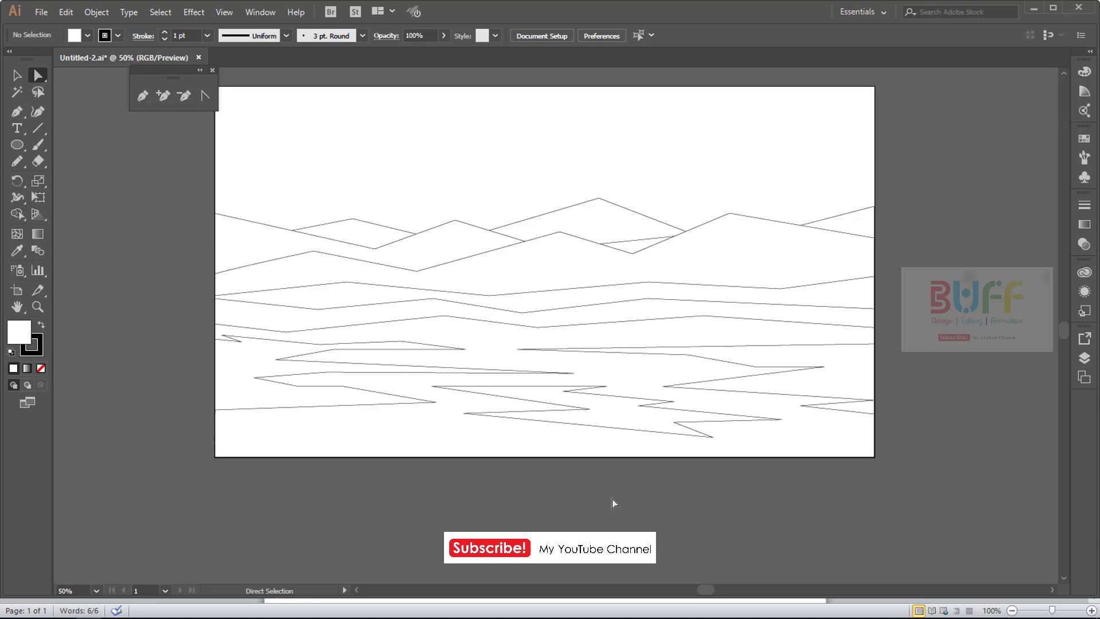
drag(490, 116, 502, 171)
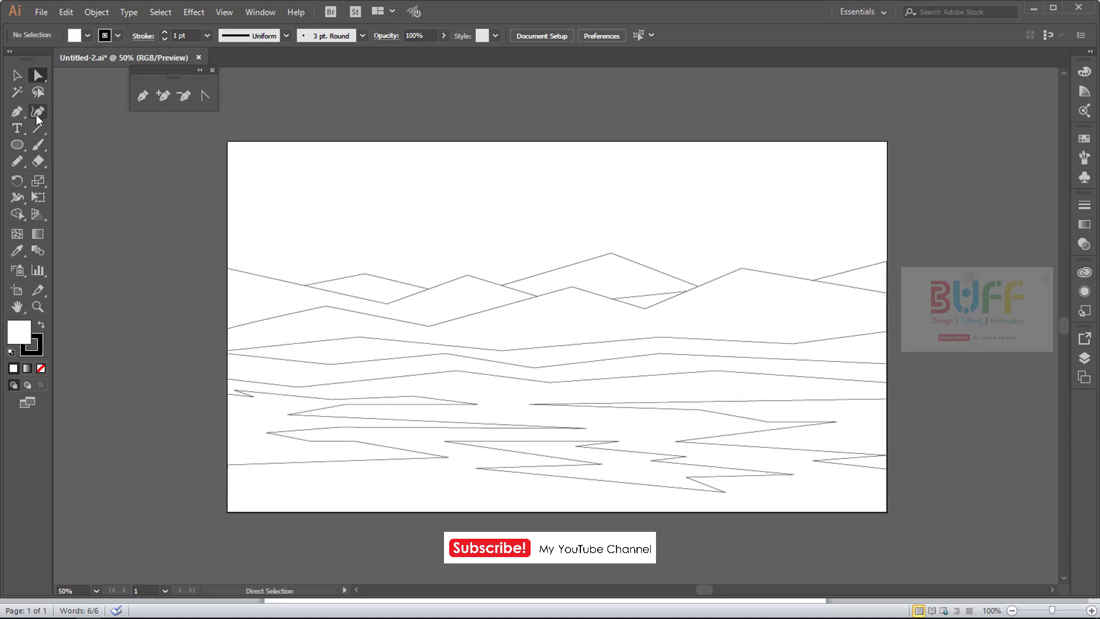
Trace the cloud's bumpy top edge with the Pen tool above the right mountains.
click(13, 113)
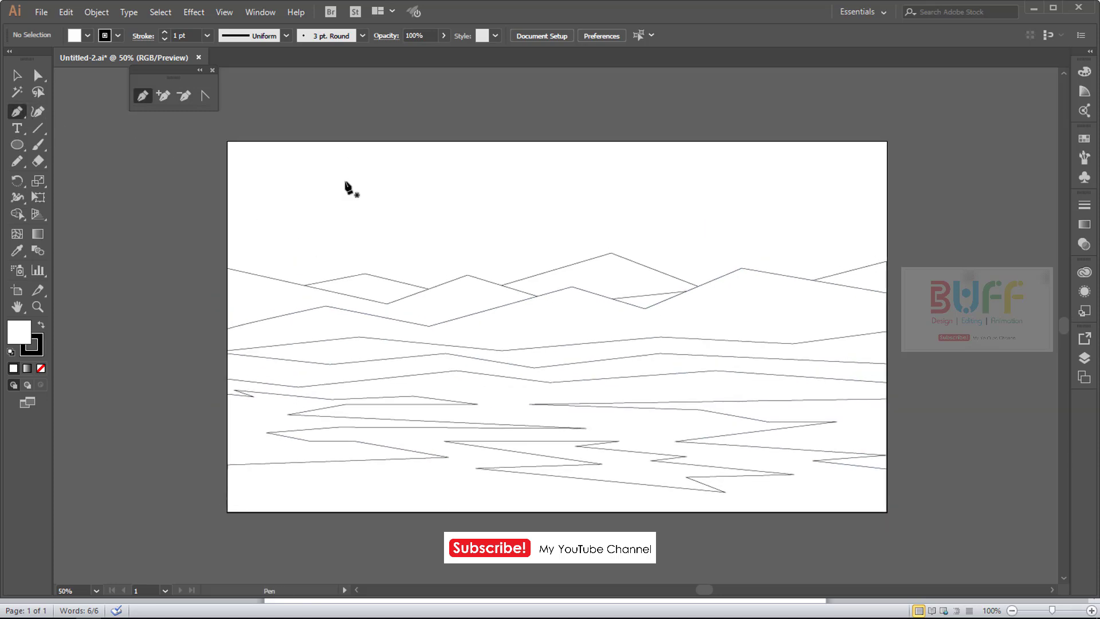
click(626, 214)
click(658, 202)
click(709, 214)
click(736, 191)
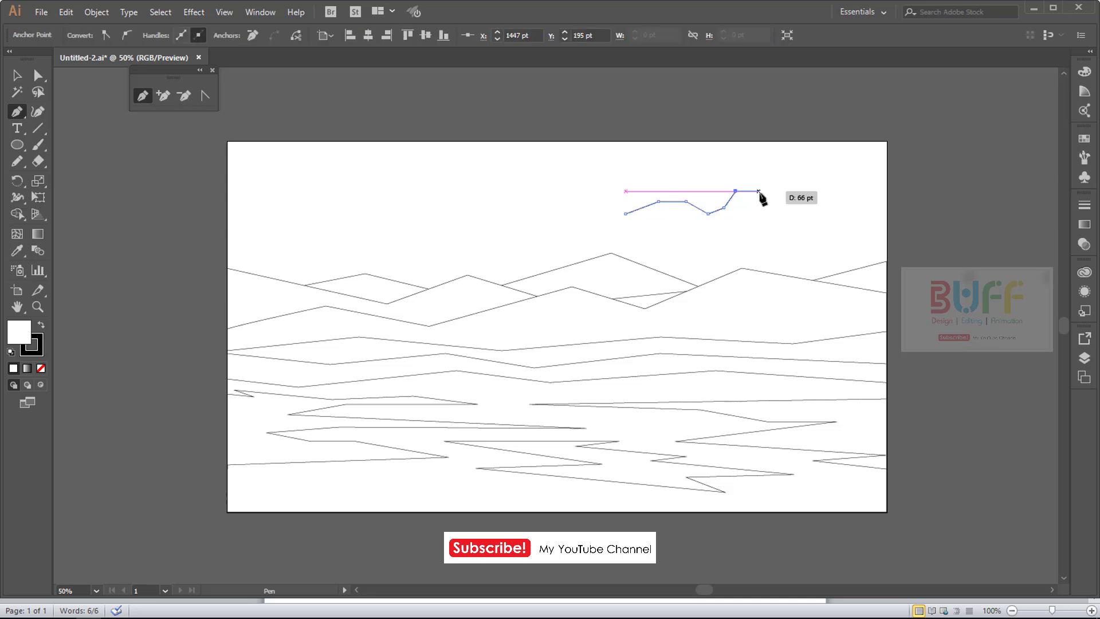
click(766, 207)
click(812, 213)
click(856, 219)
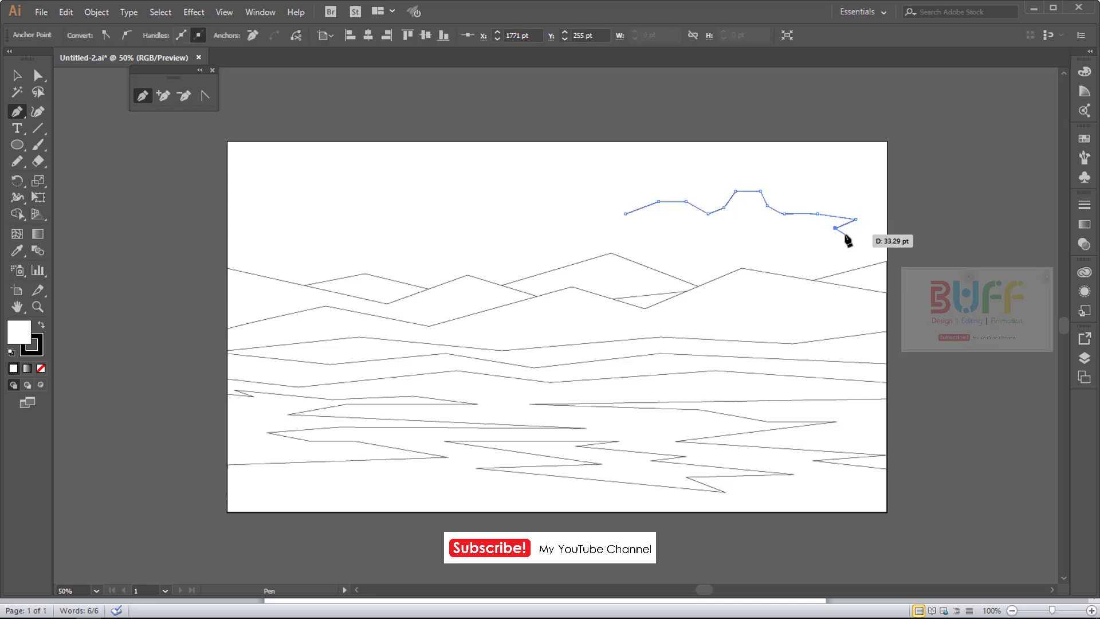
Trace the cloud's right end and flat bottom edge back to the start, closing the outline.
click(862, 228)
click(852, 237)
click(828, 236)
click(794, 237)
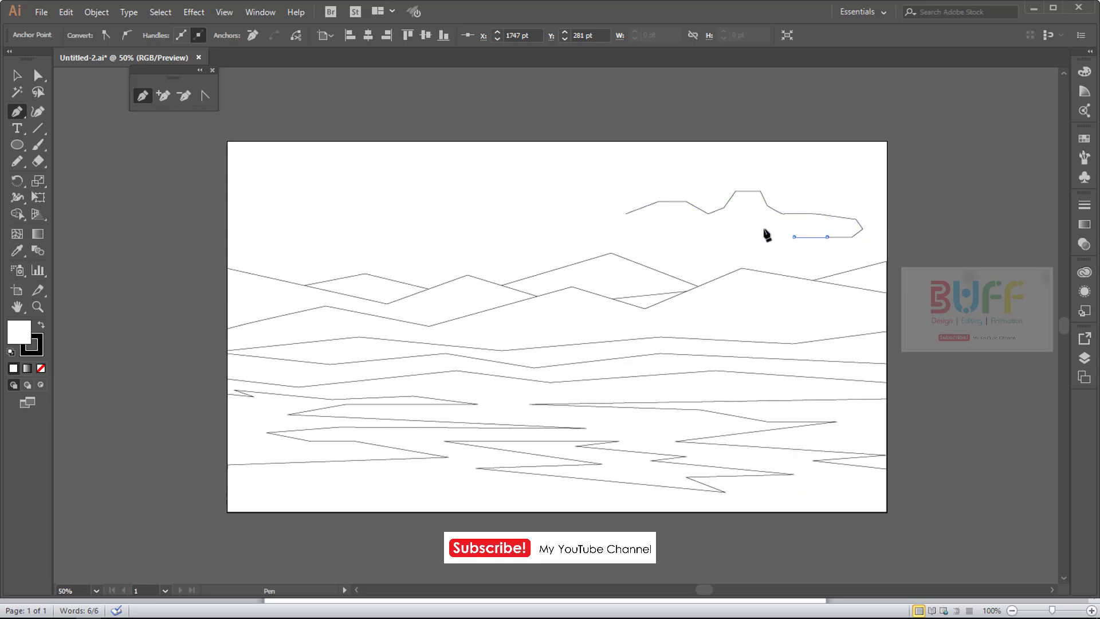
click(720, 229)
click(703, 233)
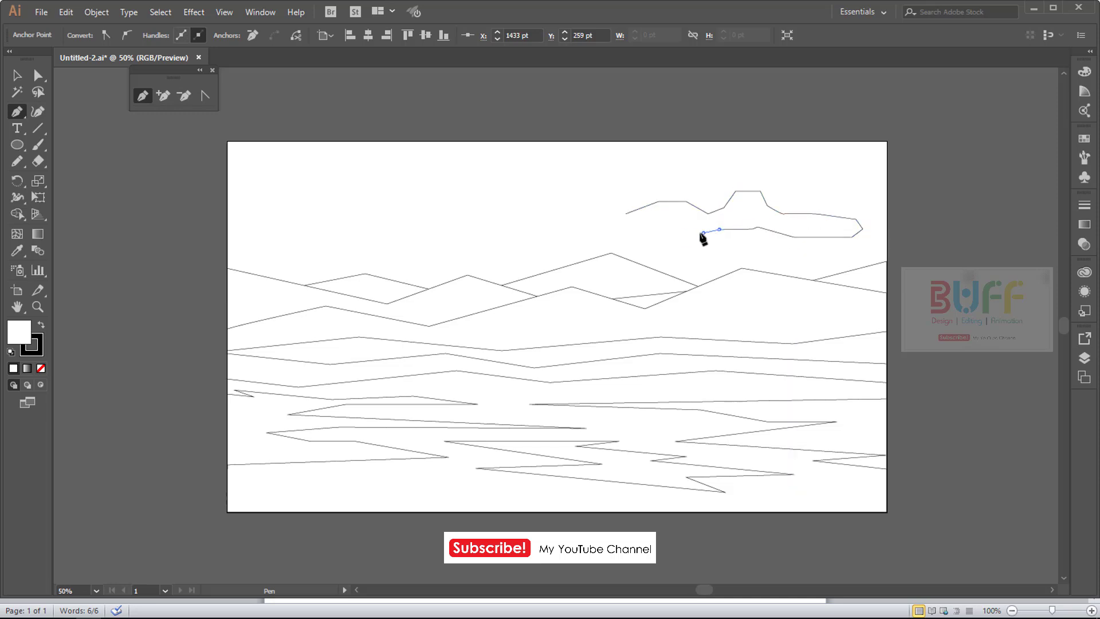
click(625, 223)
click(625, 213)
Select all the cloud's anchors and drag the live-corner widget to round its corners.
key(a)
key(ctrl+a)
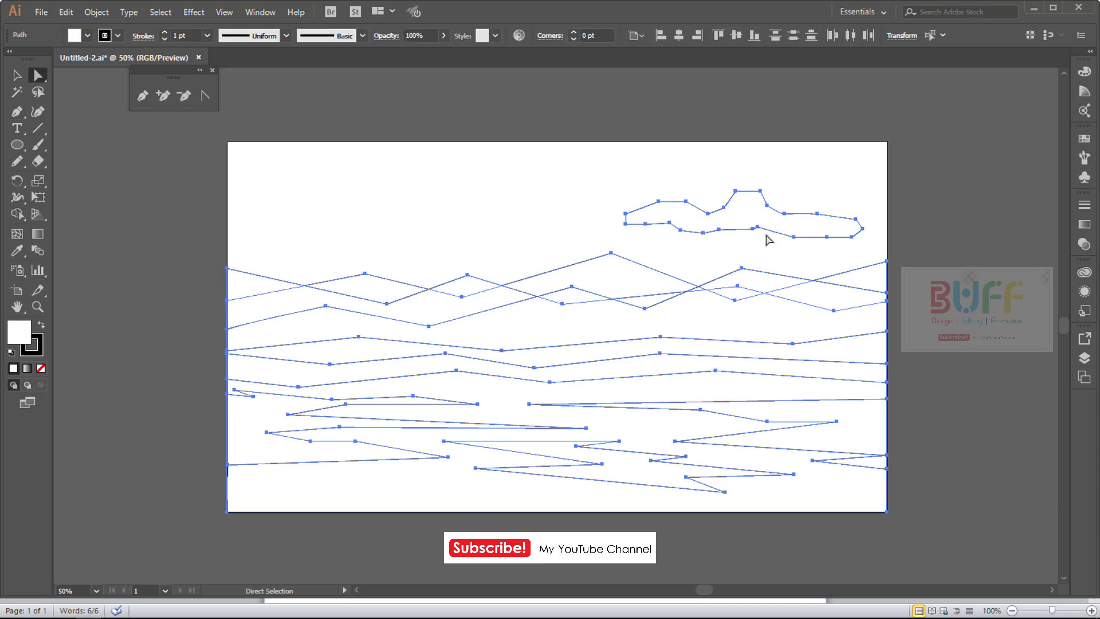
drag(855, 177, 628, 240)
drag(758, 243, 743, 256)
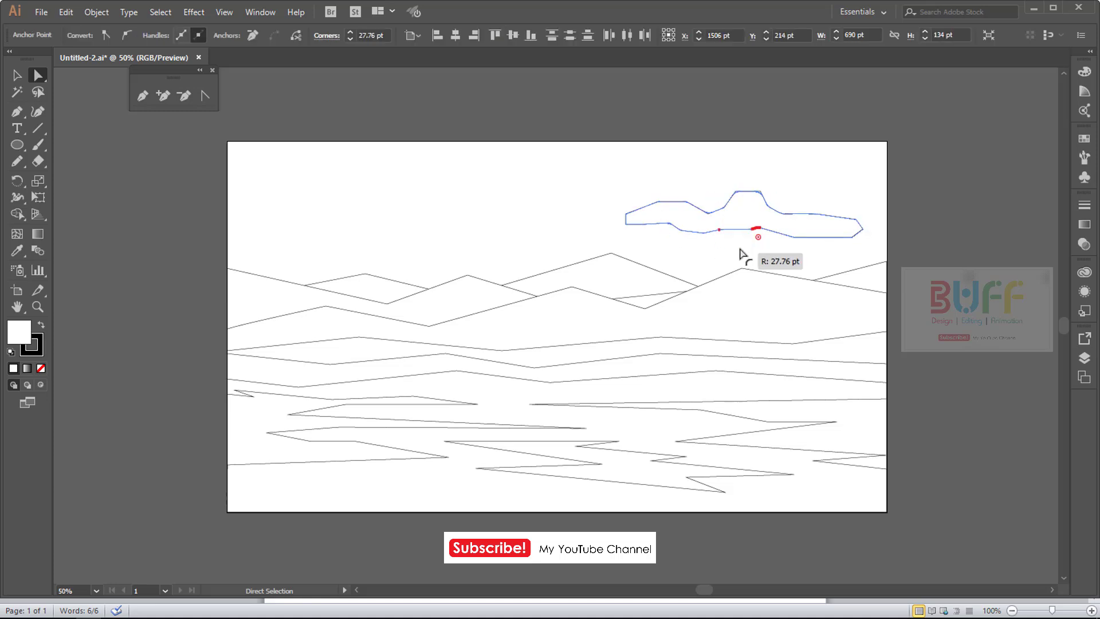
drag(872, 172, 621, 243)
drag(758, 233, 768, 241)
click(762, 256)
drag(579, 256, 672, 255)
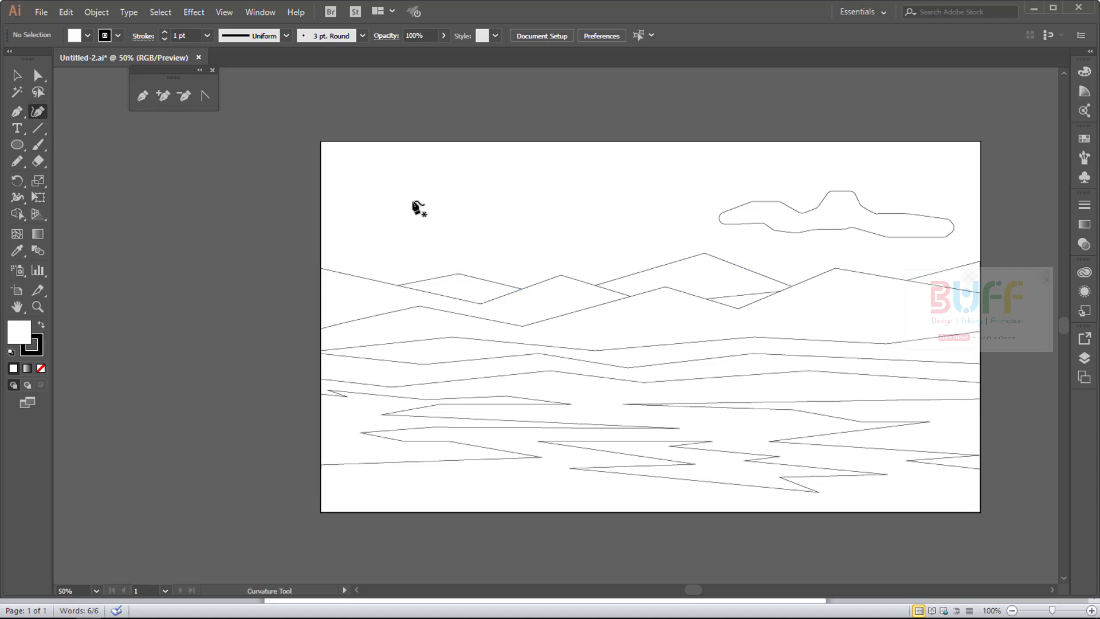
Pen-trace a second cloud outline above the left hills, with a dip in its bottom edge.
click(397, 208)
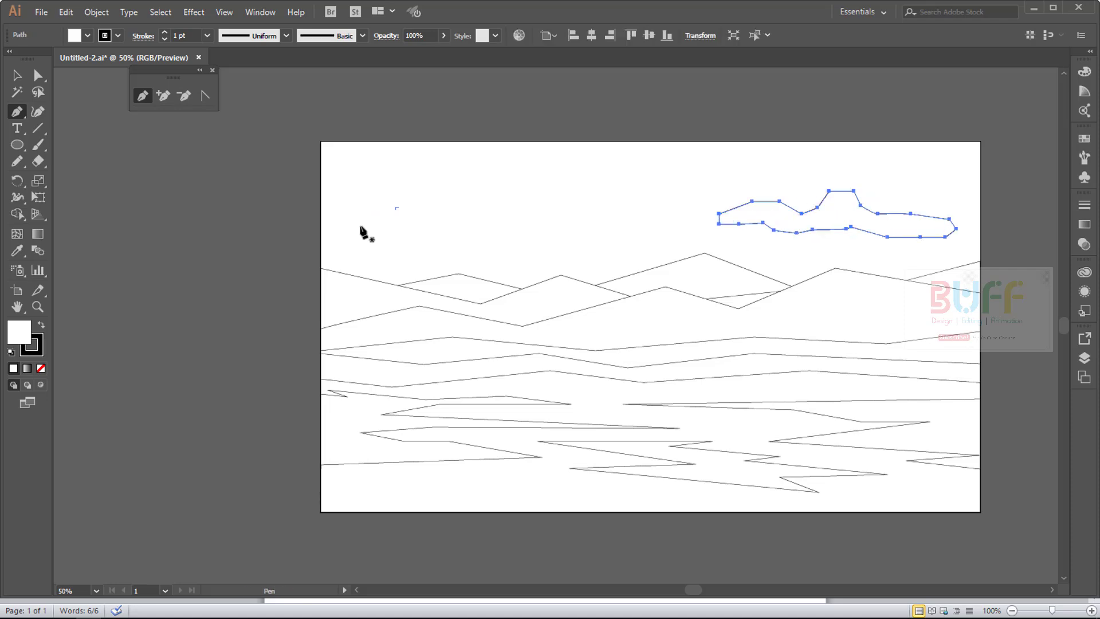
drag(384, 220, 412, 225)
click(447, 217)
click(472, 219)
click(493, 220)
click(539, 226)
click(559, 229)
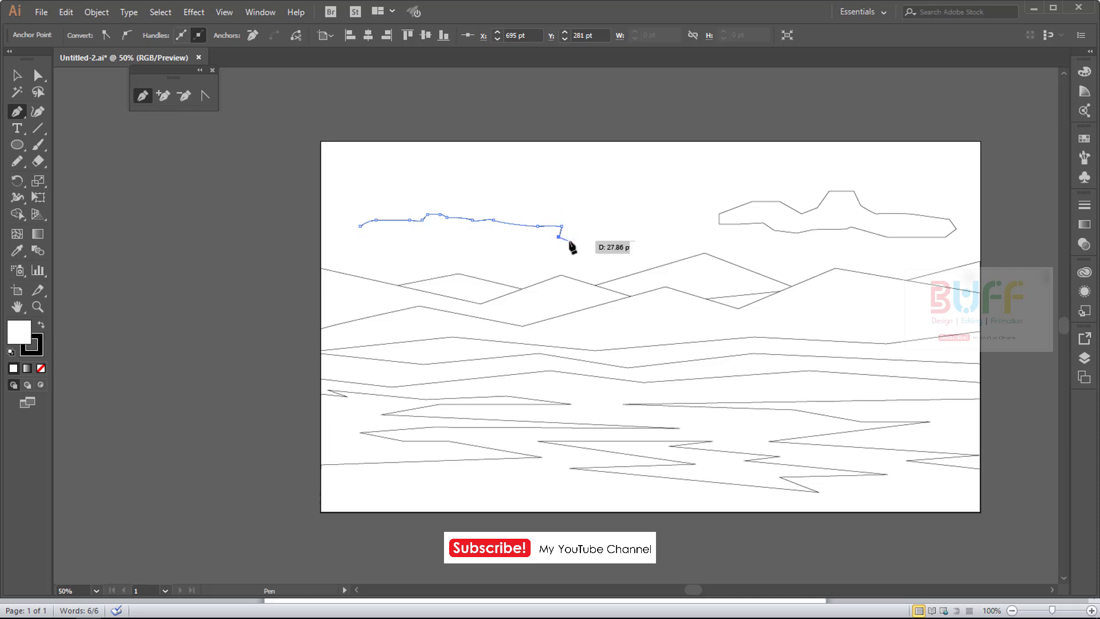
drag(558, 236, 565, 236)
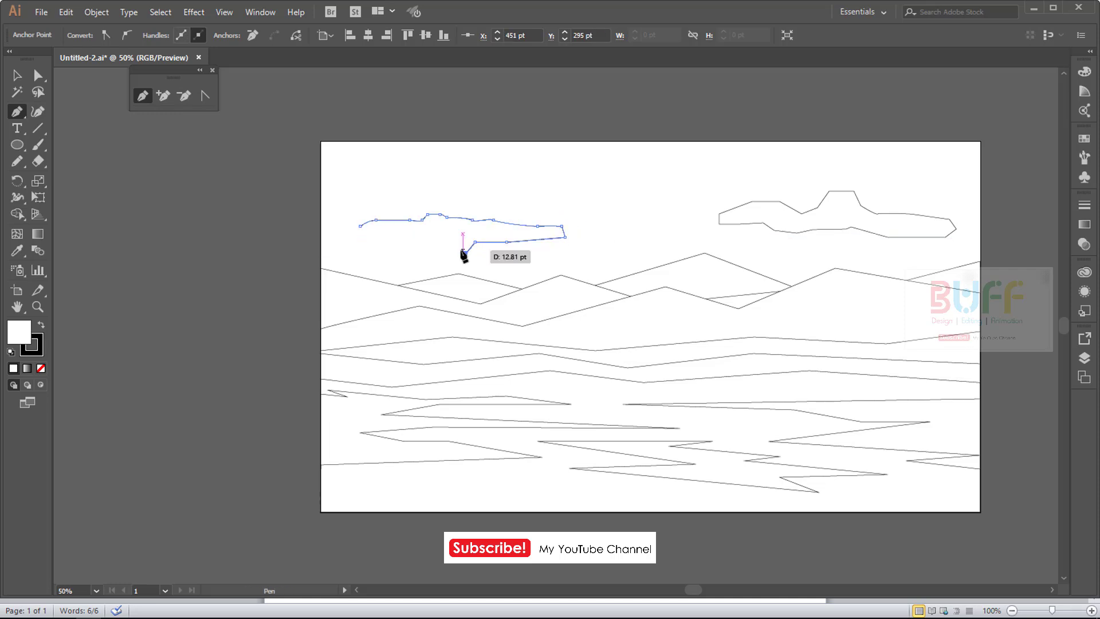
click(455, 247)
click(417, 240)
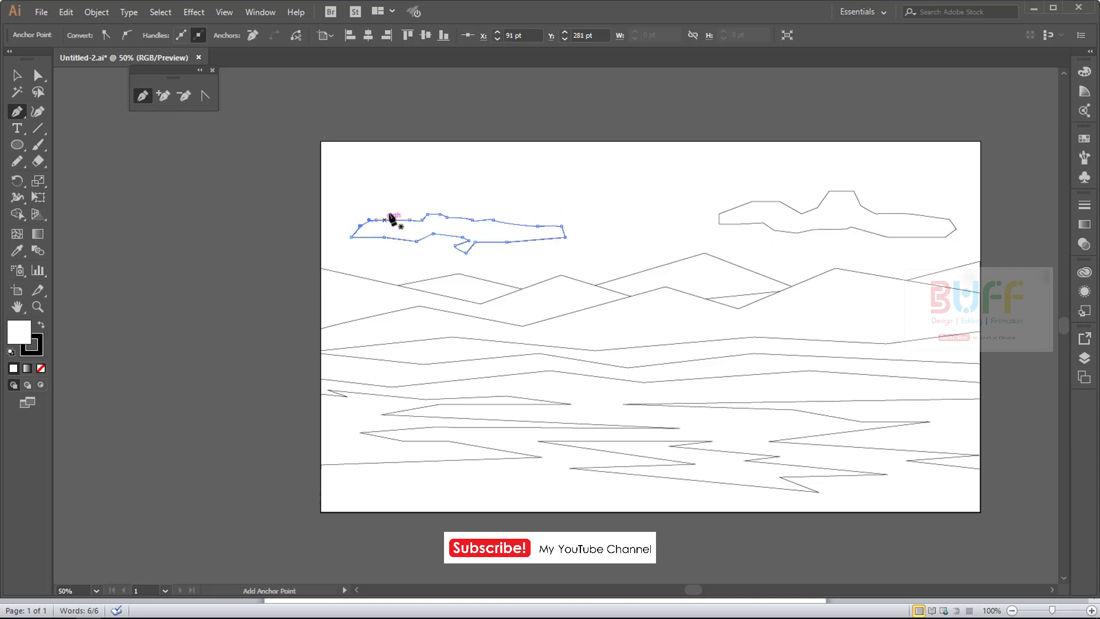
Marquee-select the left cloud's anchors and drag the corner widget to round them.
key(v)
drag(589, 189, 560, 250)
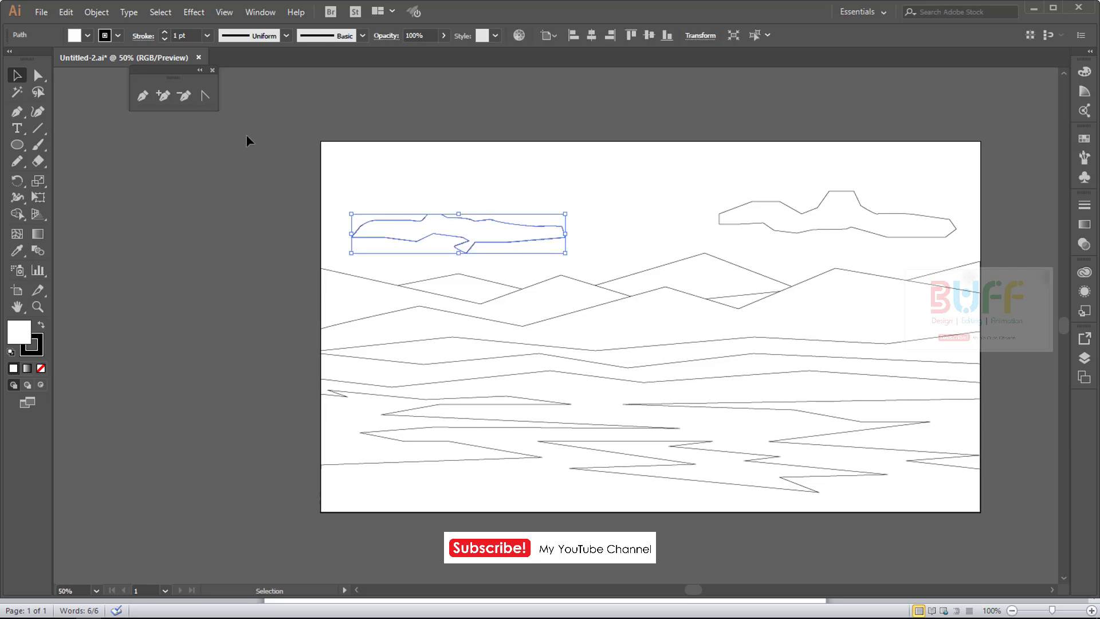
click(78, 91)
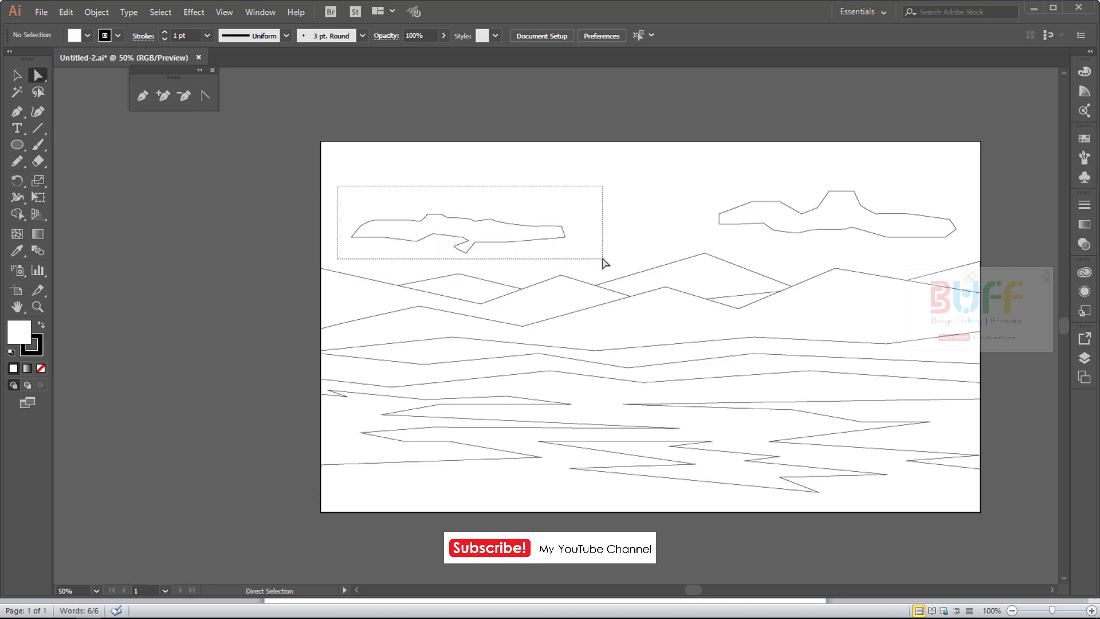
drag(620, 274, 602, 260)
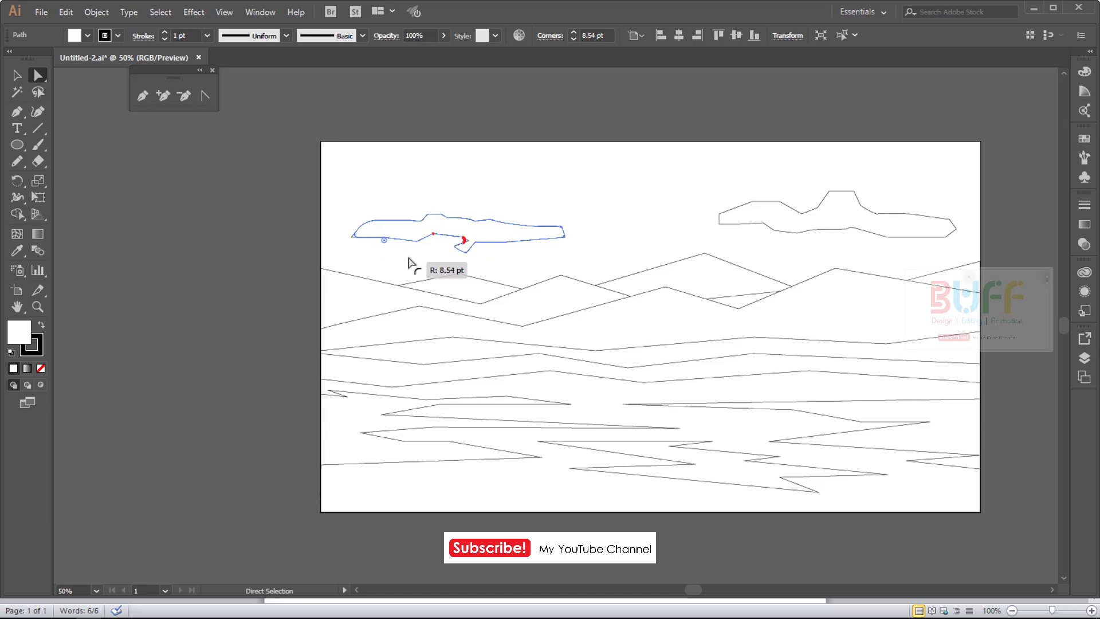
drag(383, 252, 390, 255)
key(v)
click(633, 187)
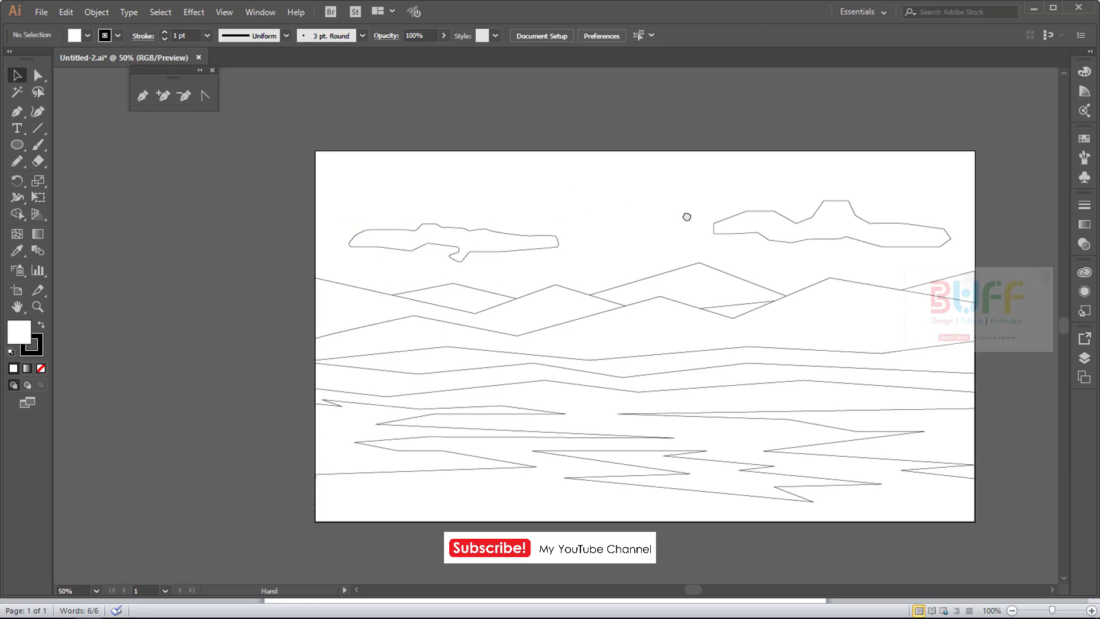
Draw a vertical line at the left and push its bottom anchor further down.
drag(659, 204, 661, 197)
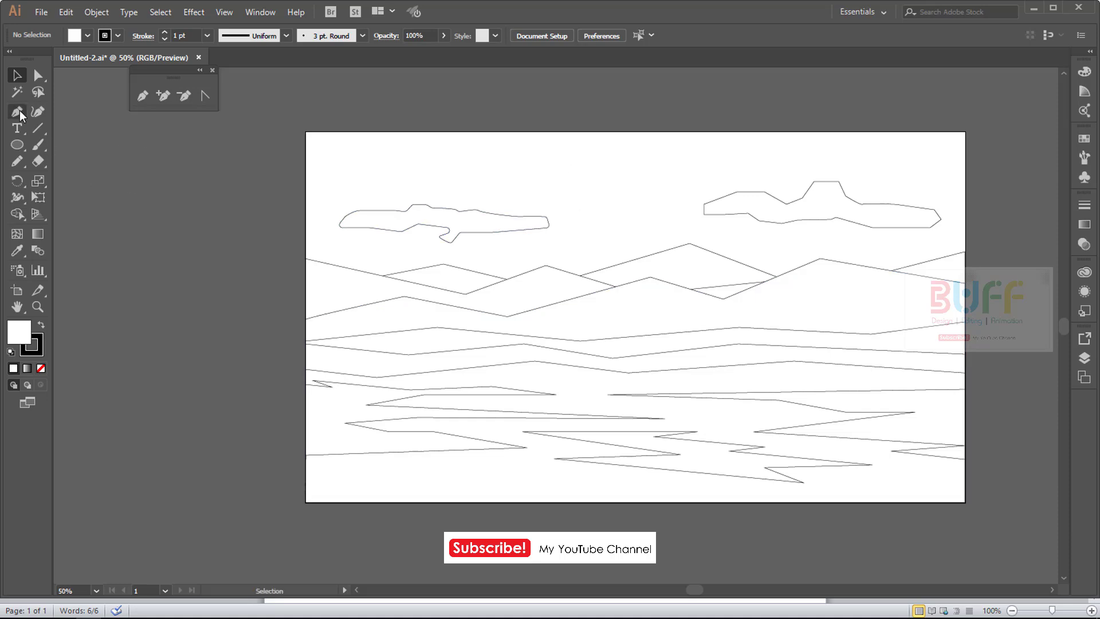
drag(371, 502, 371, 263)
ctrl+click(372, 502)
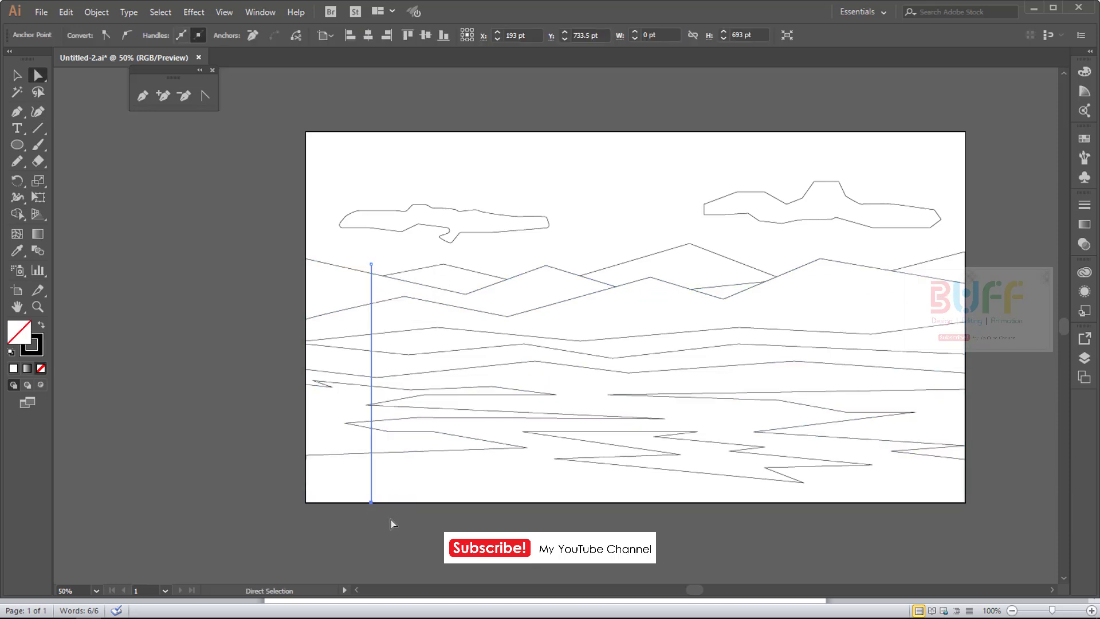
key(shift+Down)
key(shift+Down)
key(shift+Down)
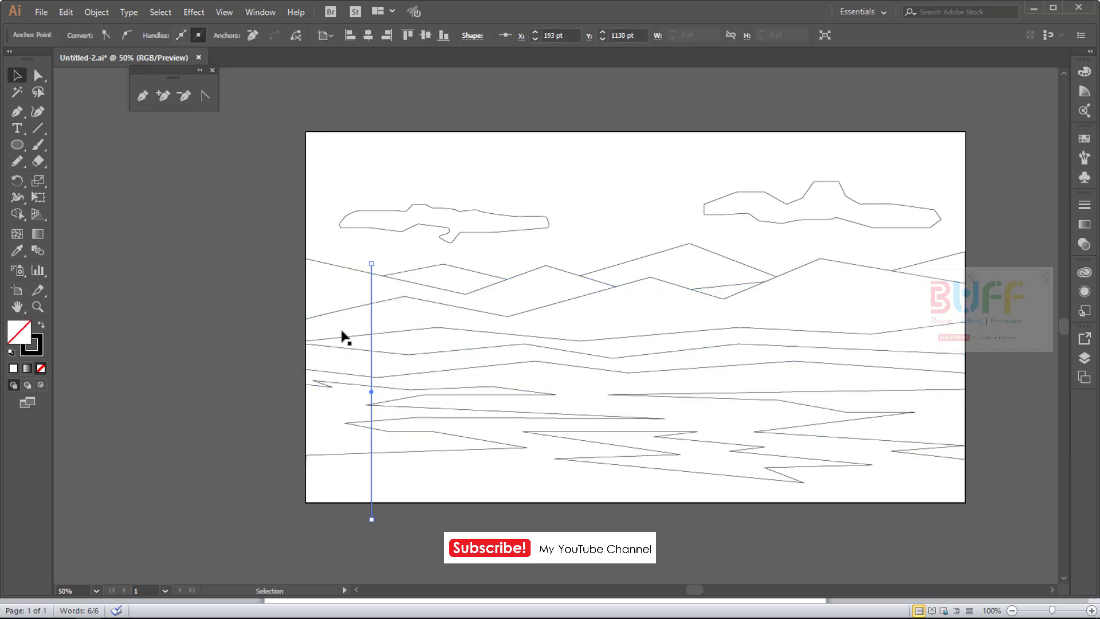
click(470, 341)
click(376, 315)
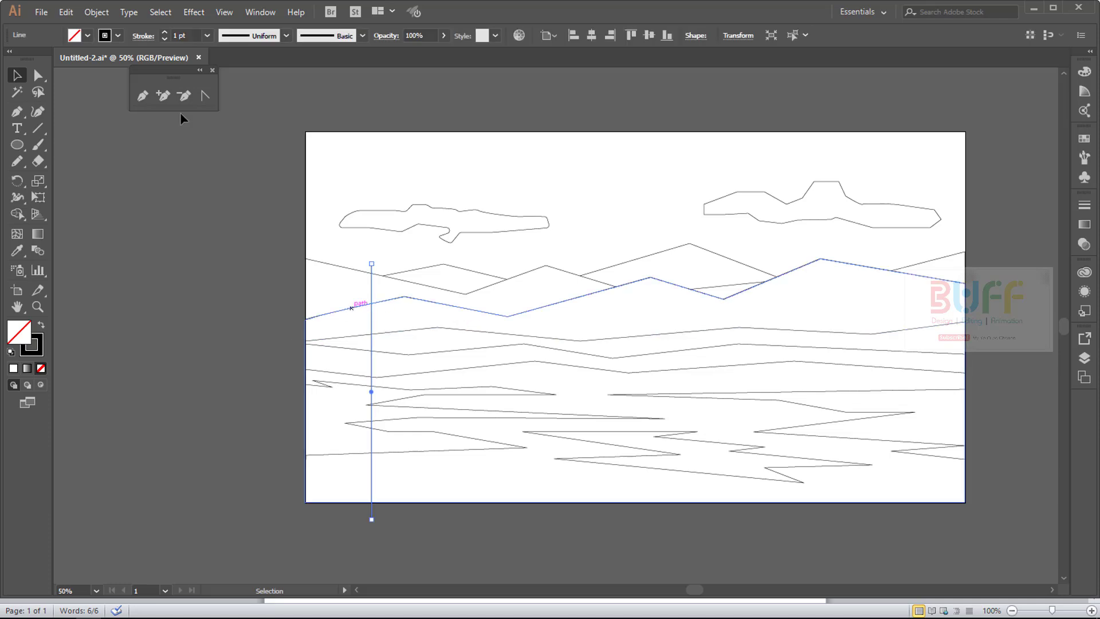
Give the line a 70 pt stroke with Round Cap ends.
click(165, 32)
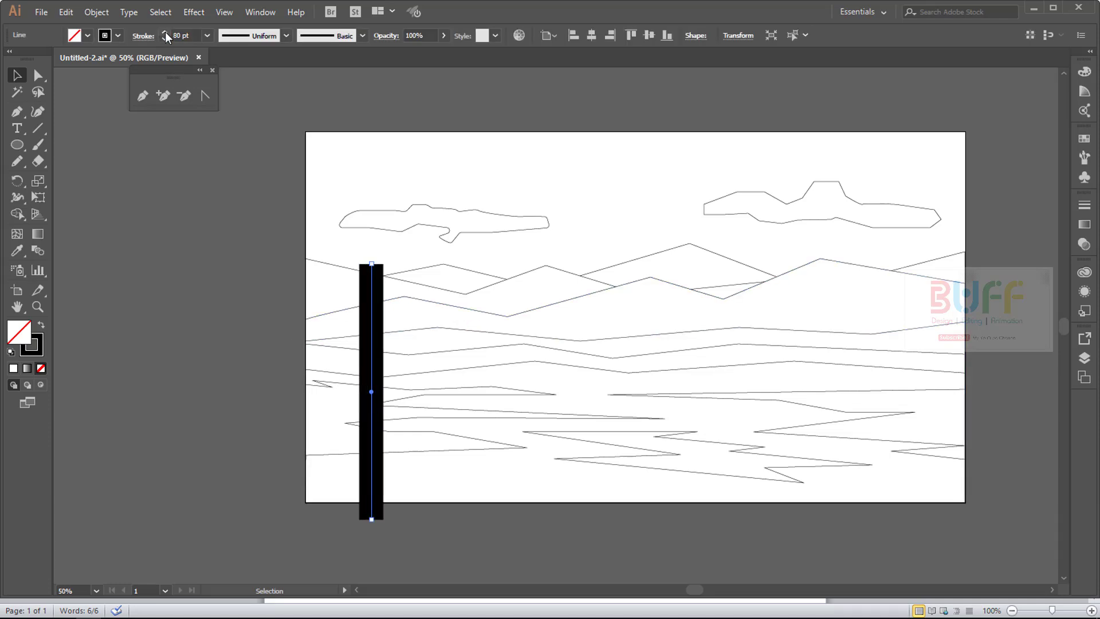
click(165, 39)
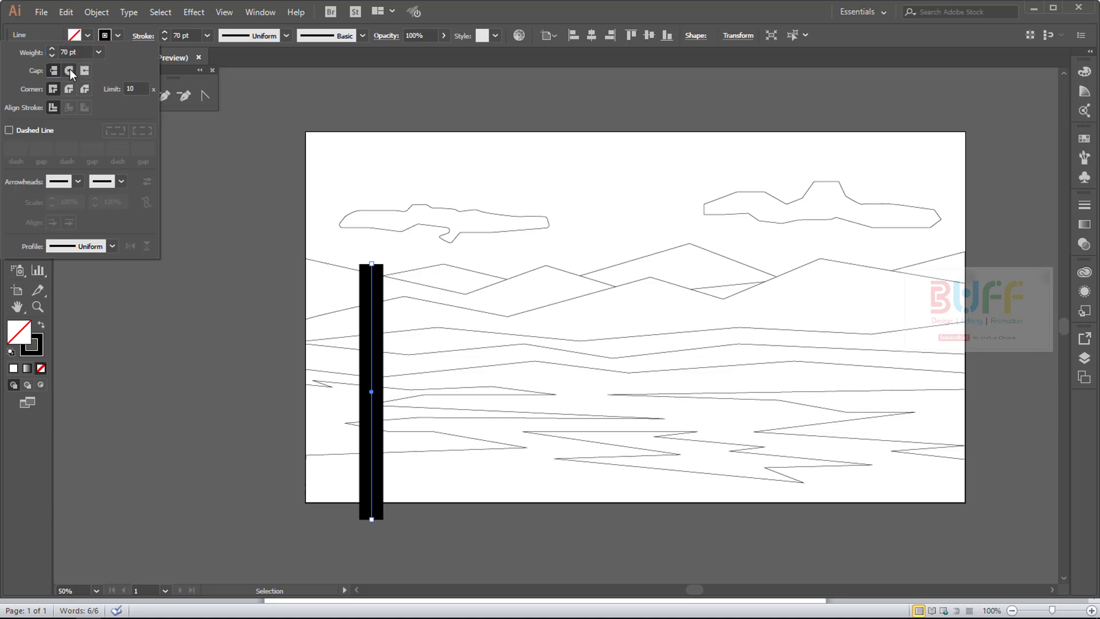
click(69, 73)
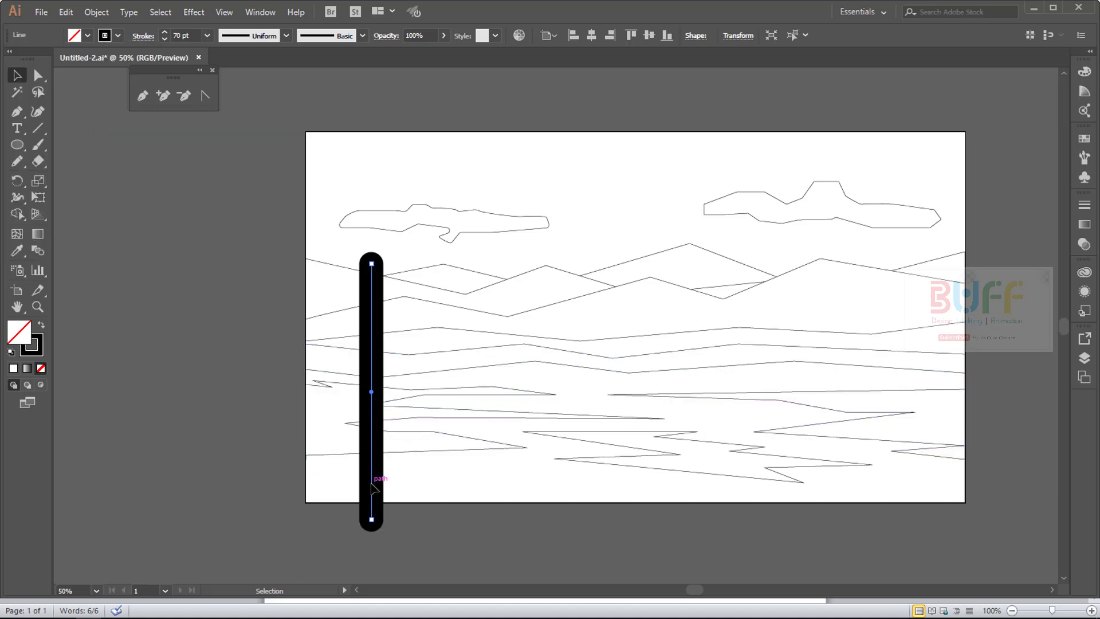
click(186, 317)
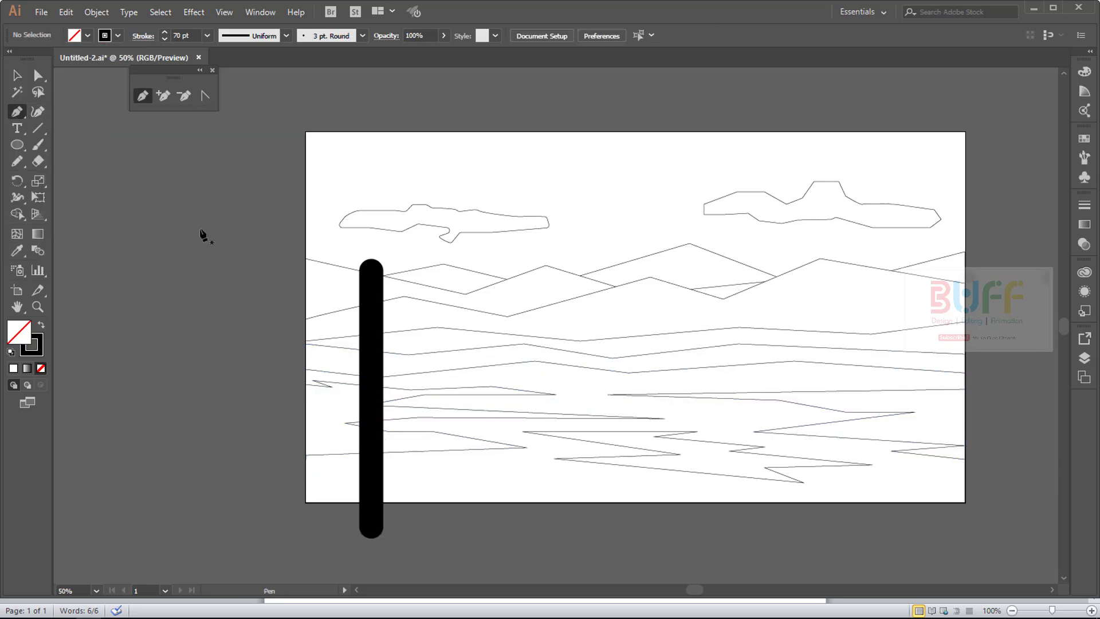
Draw the cactus's right arm curving up from the trunk as a thick round-capped stroke.
click(371, 392)
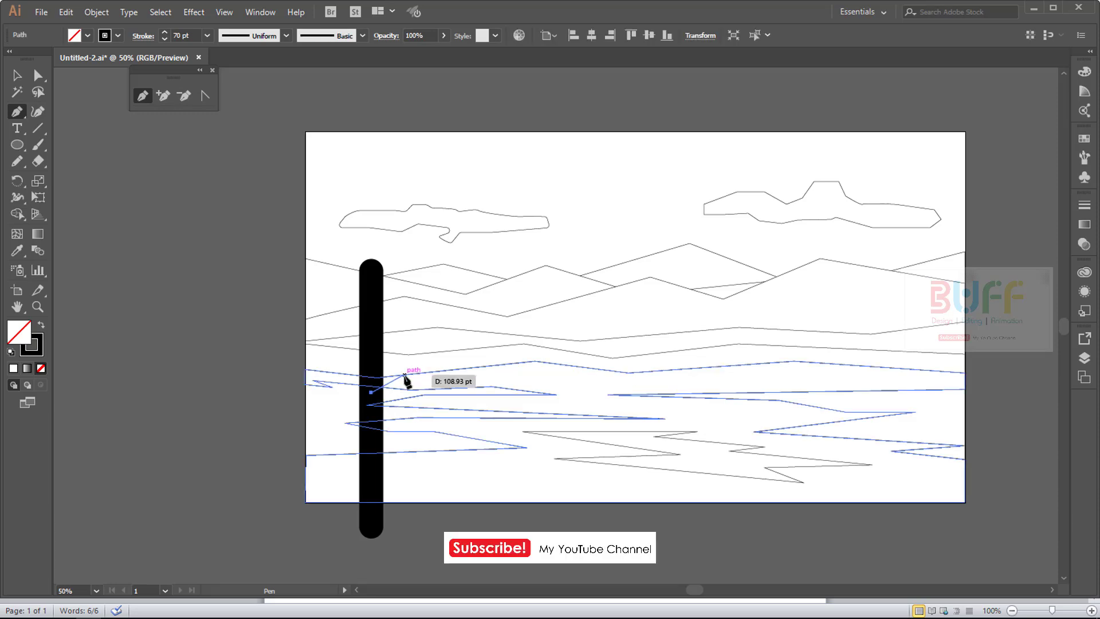
drag(405, 374, 405, 290)
click(405, 296)
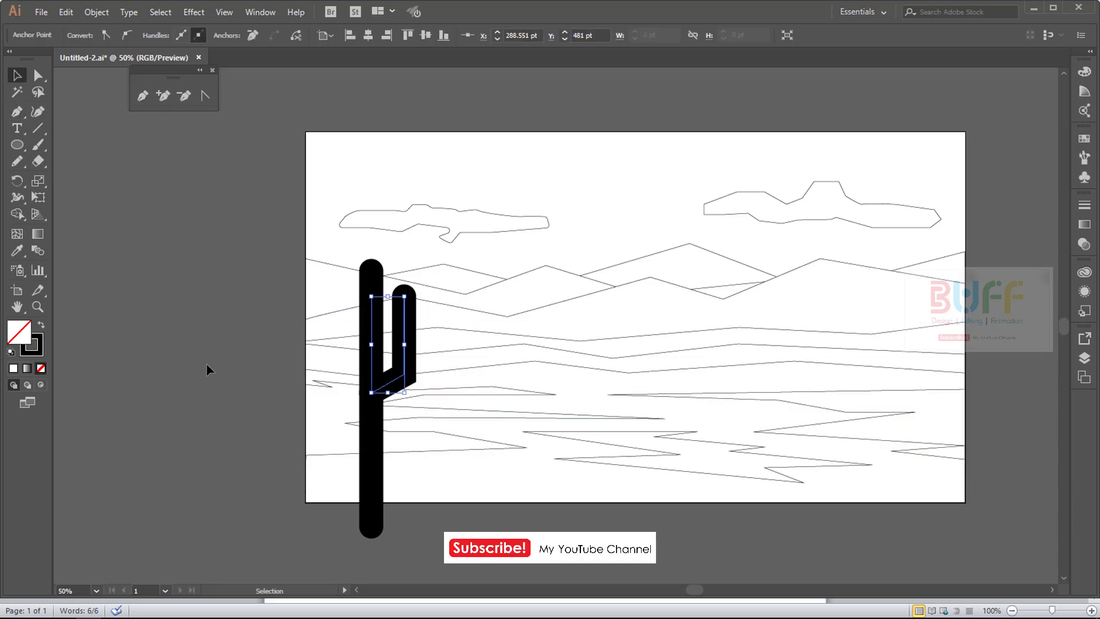
key(v)
click(75, 196)
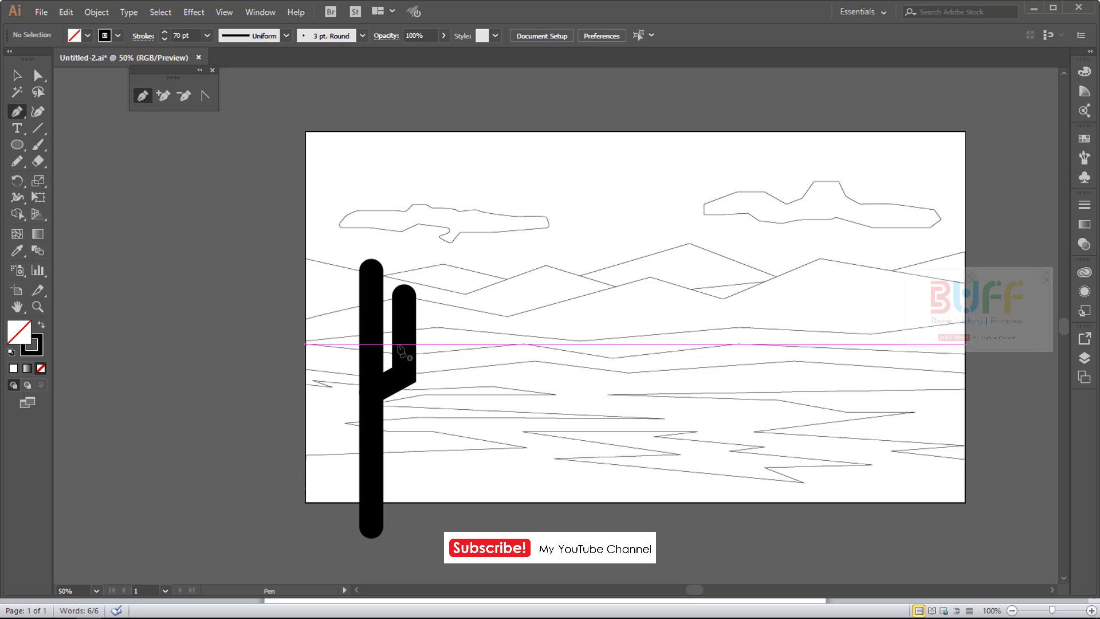
Draw the left arm curving up from the trunk, reset default fill and stroke, and select the cactus.
ctrl+click(367, 335)
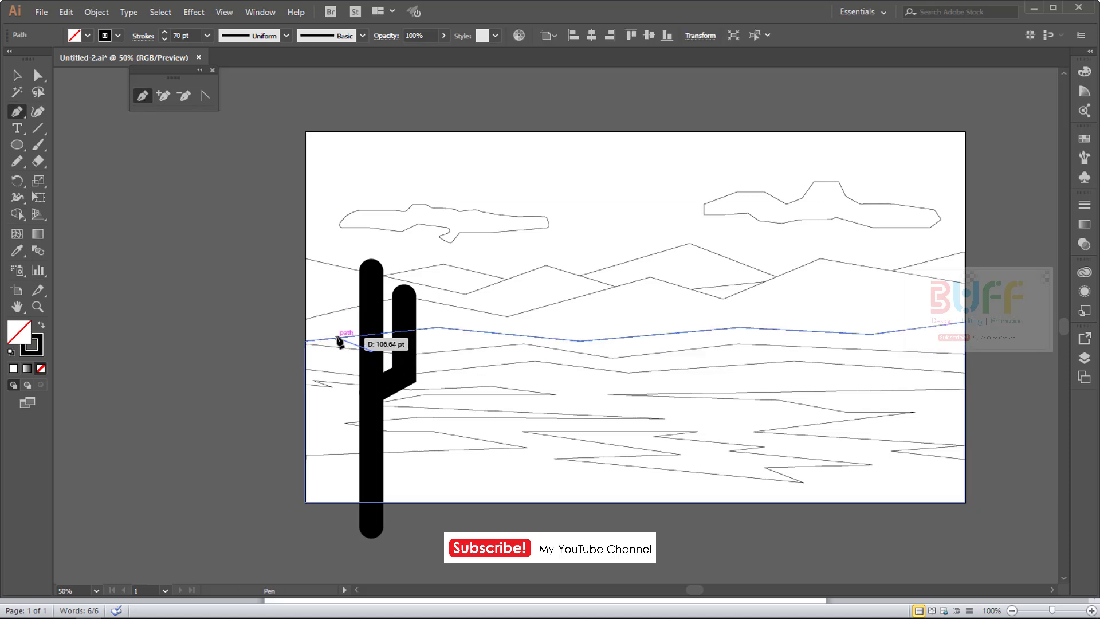
drag(333, 330, 328, 287)
key(v)
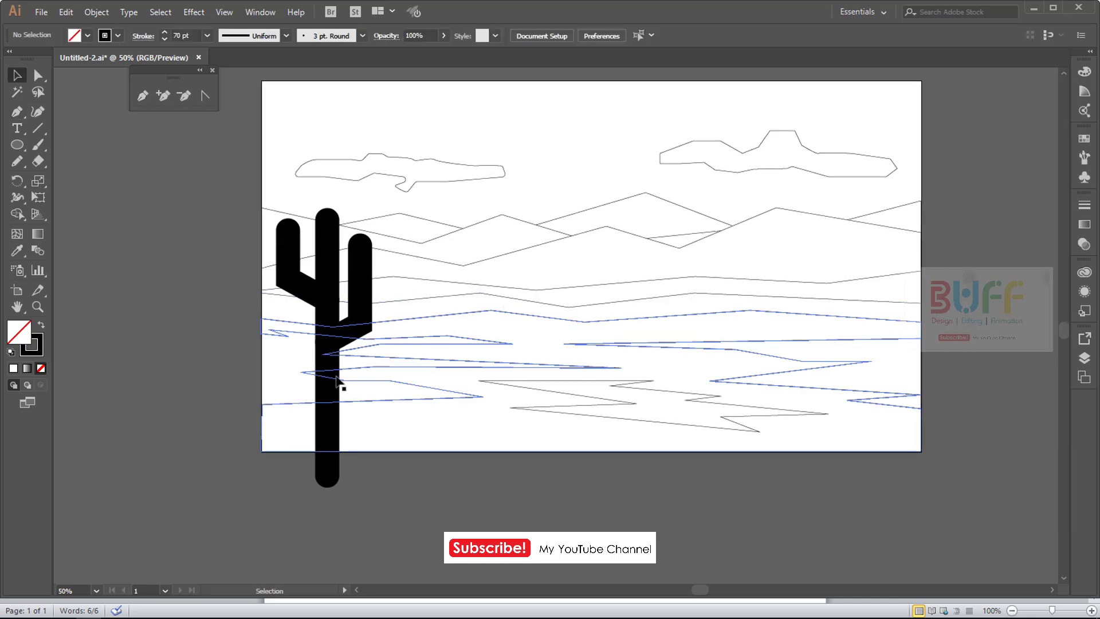
click(336, 378)
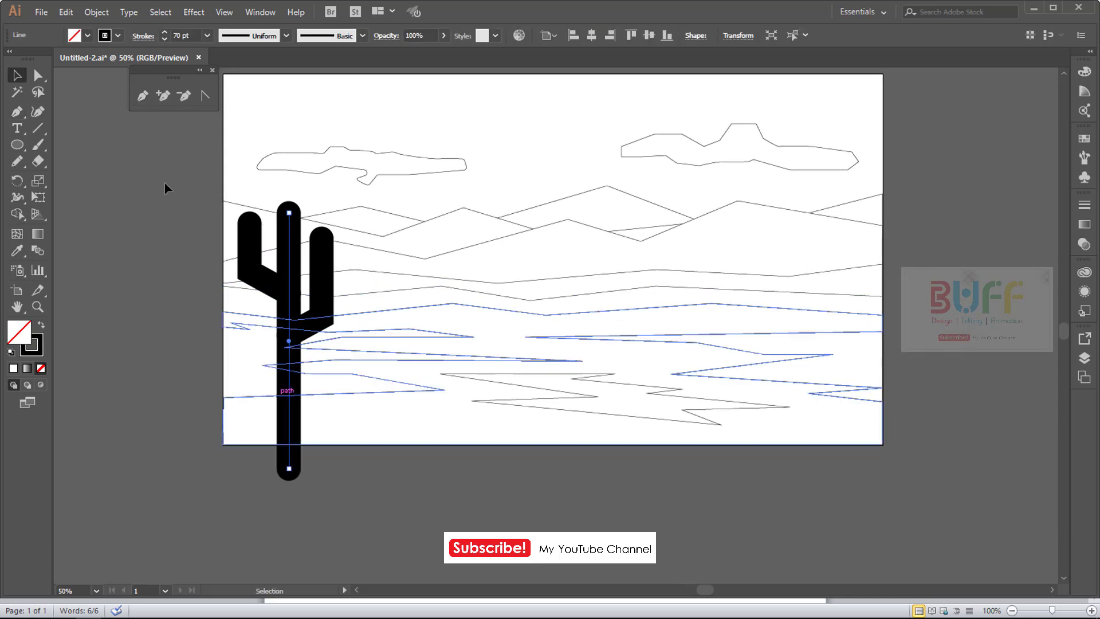
click(65, 12)
click(173, 122)
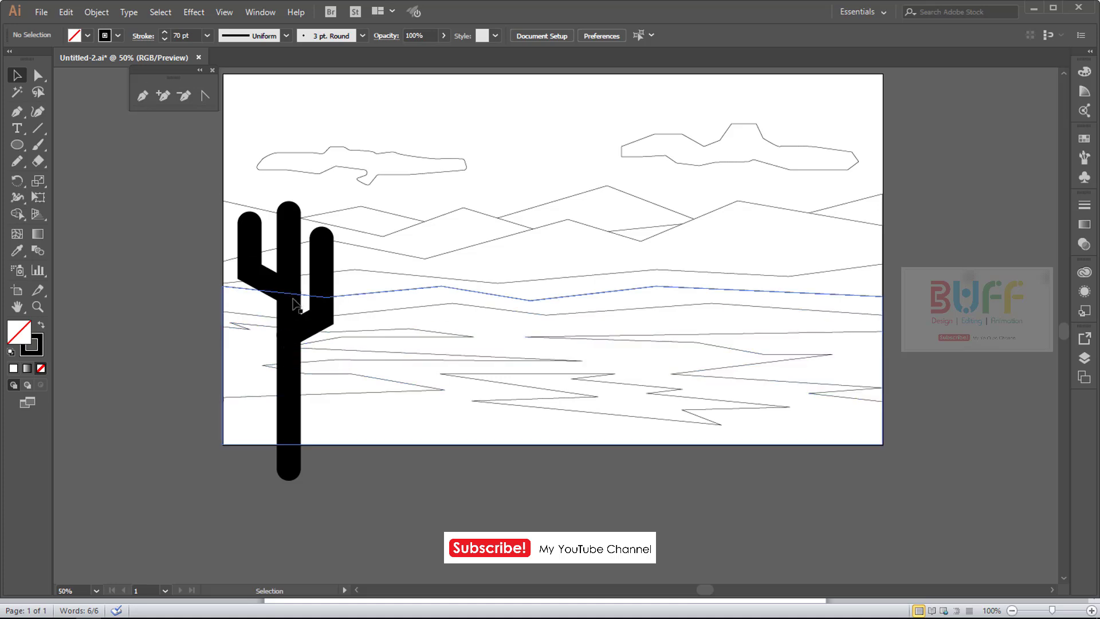
key(d)
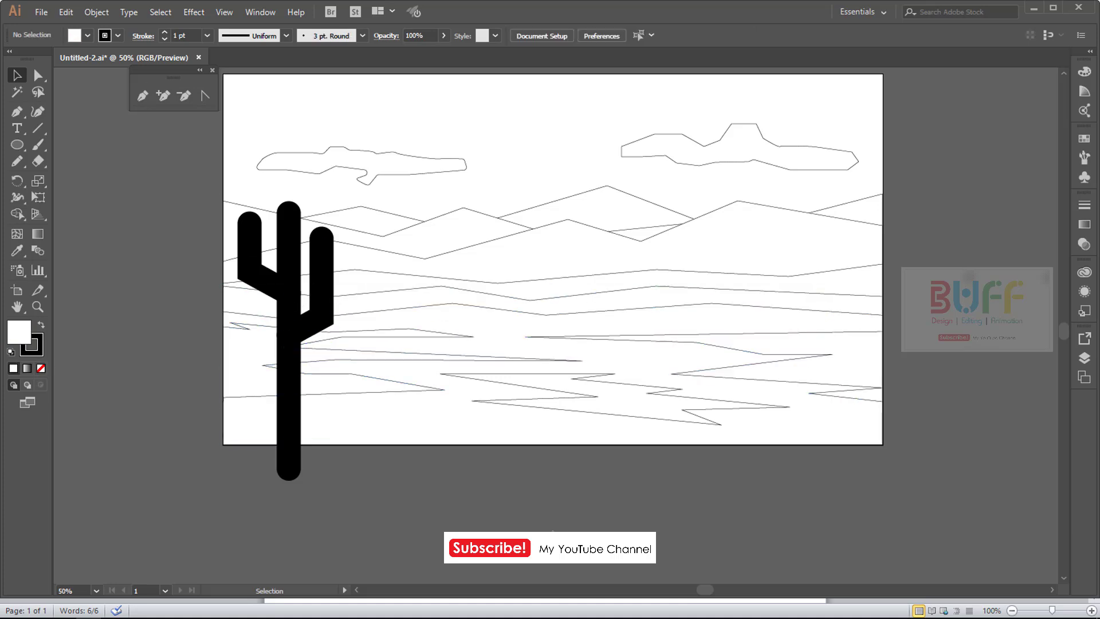
click(292, 235)
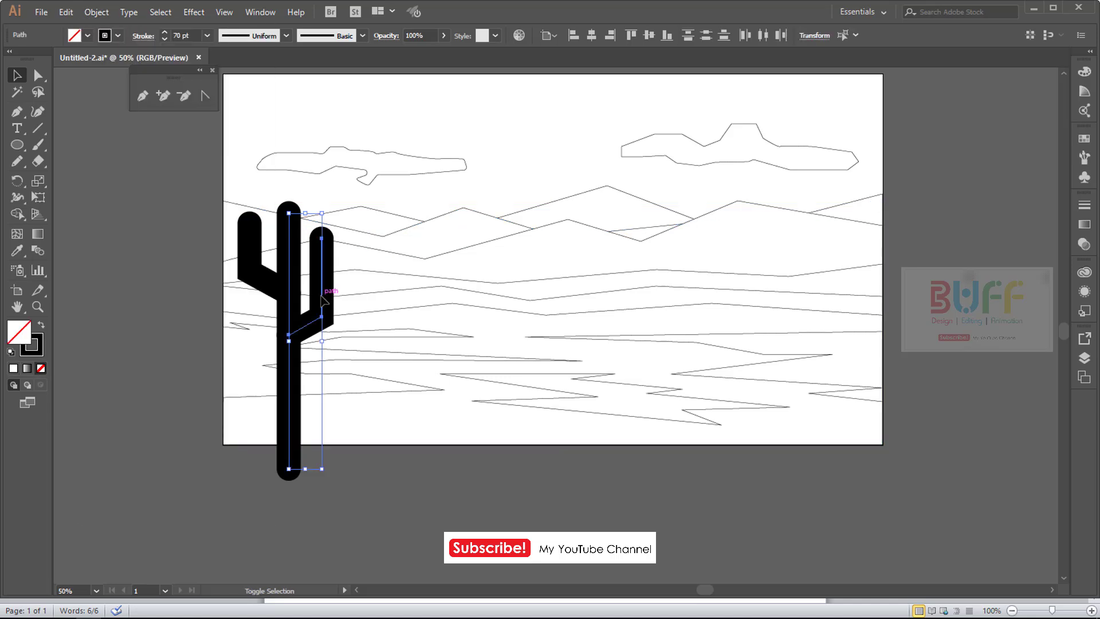
Expand the cactus strokes into filled shapes and group the pieces.
click(66, 12)
mouse_move(97, 12)
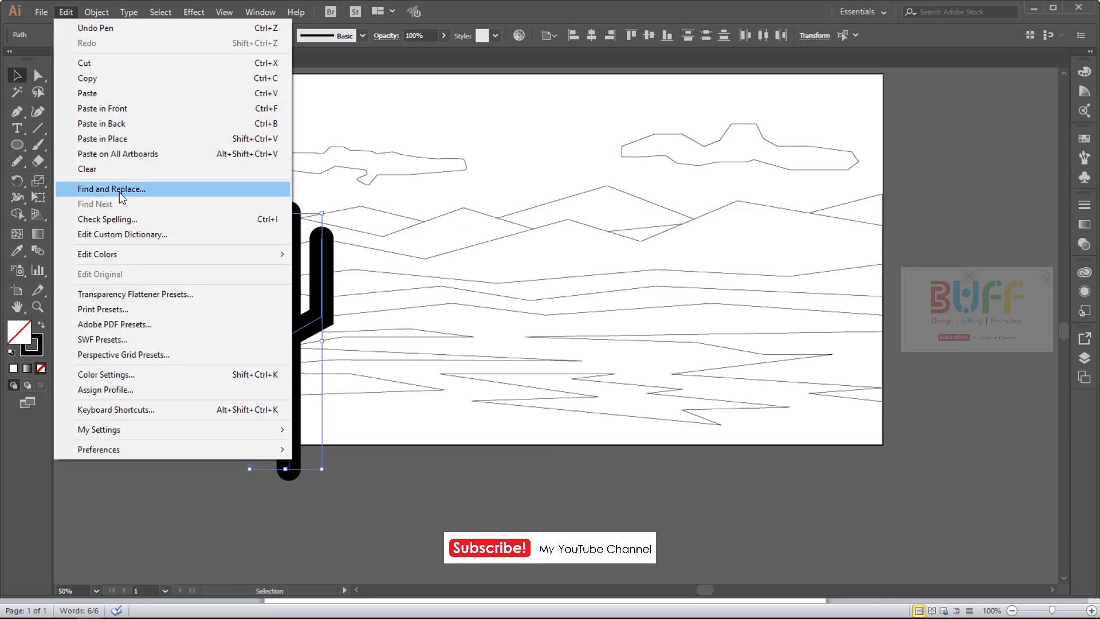
click(129, 161)
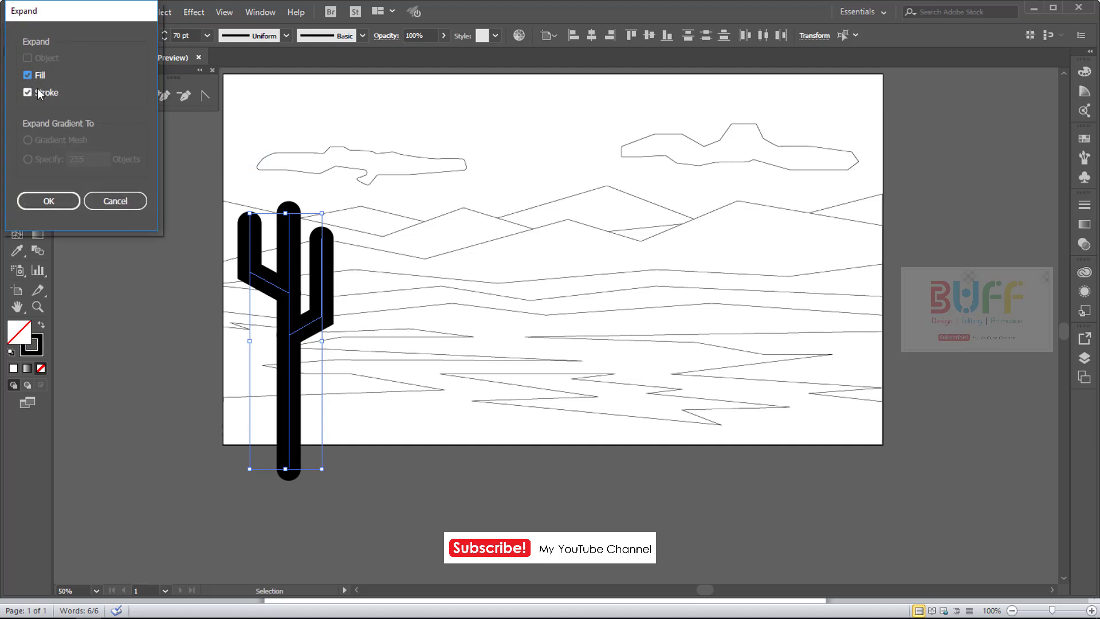
click(56, 193)
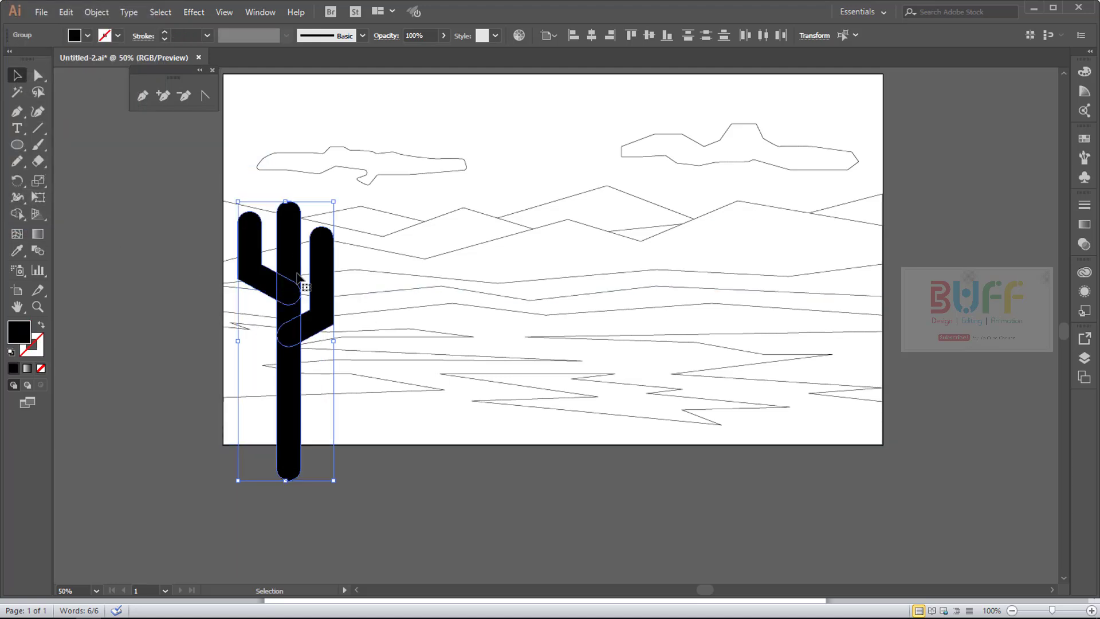
click(96, 12)
click(103, 62)
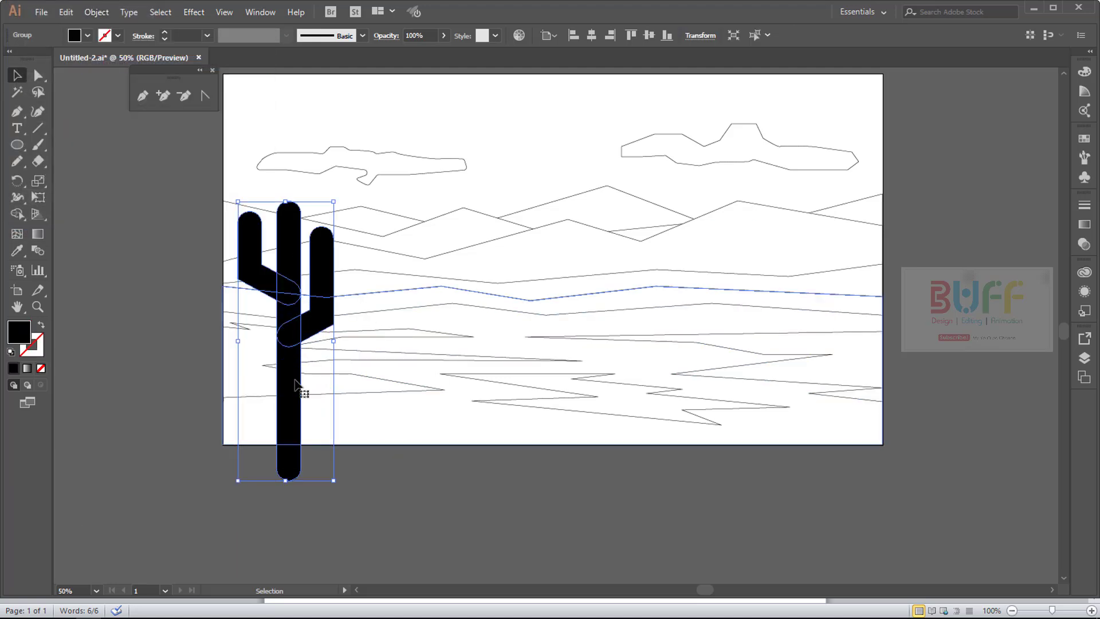
Alt-drag a smaller copy of the cactus onto the middle hills and reflect it on the vertical axis.
drag(302, 393, 453, 318)
drag(493, 130, 462, 219)
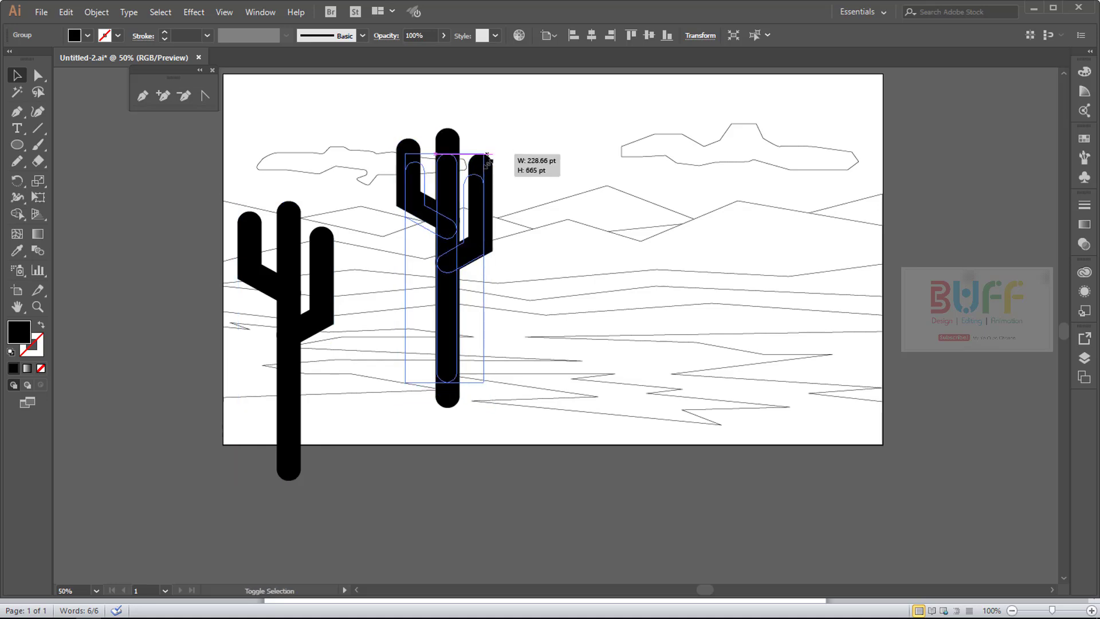
click(96, 12)
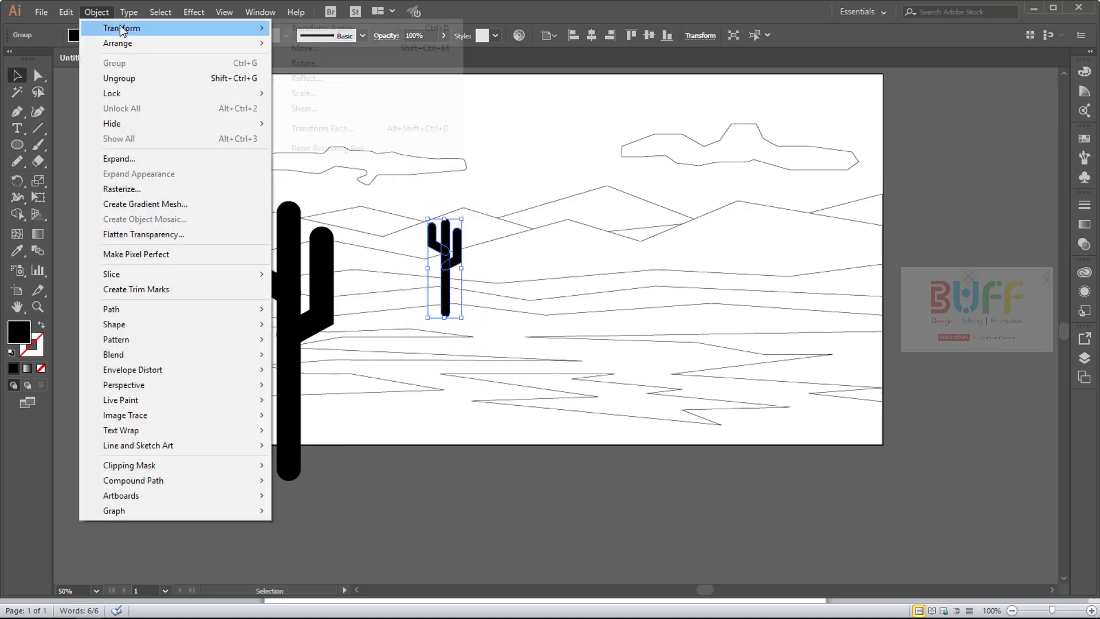
click(359, 80)
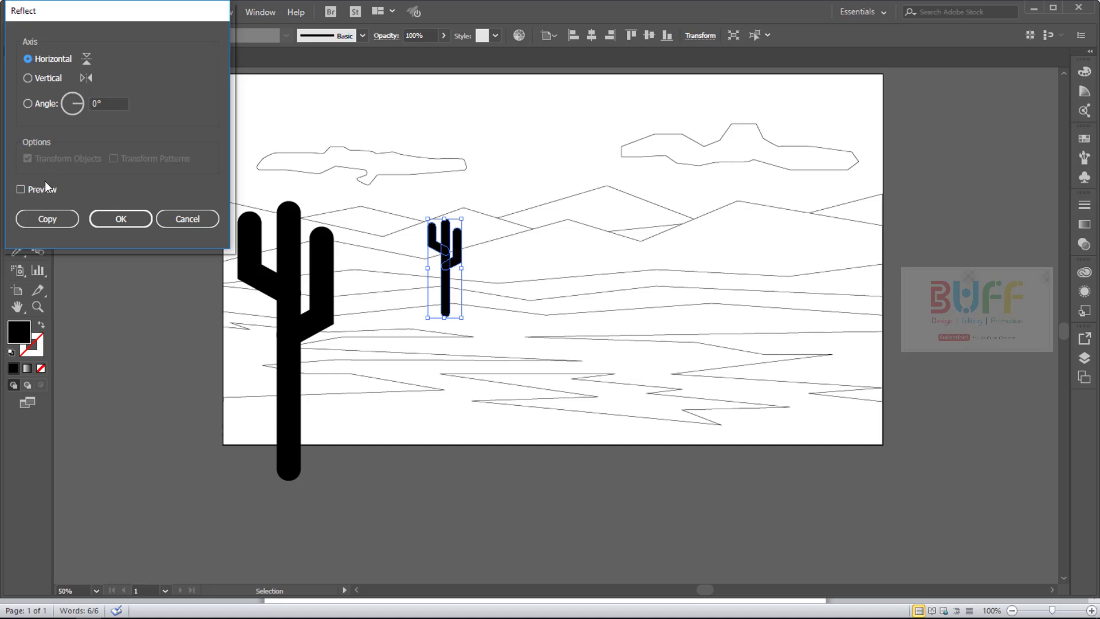
click(45, 189)
click(44, 79)
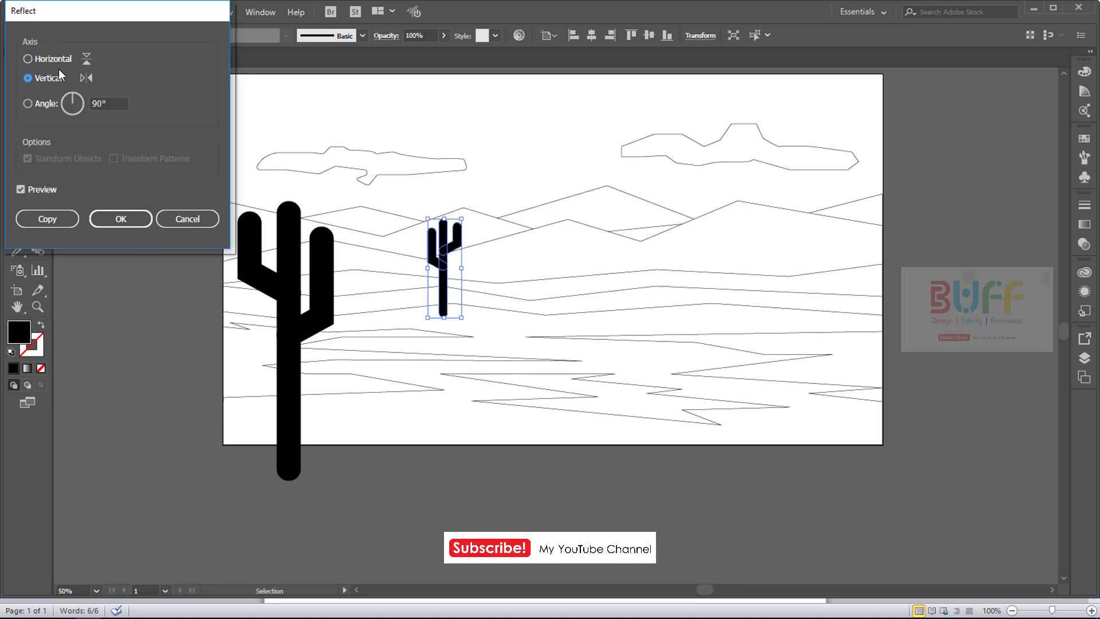
click(55, 59)
click(58, 81)
click(121, 219)
Move the small mirrored cactus left and down, then deselect it.
click(442, 311)
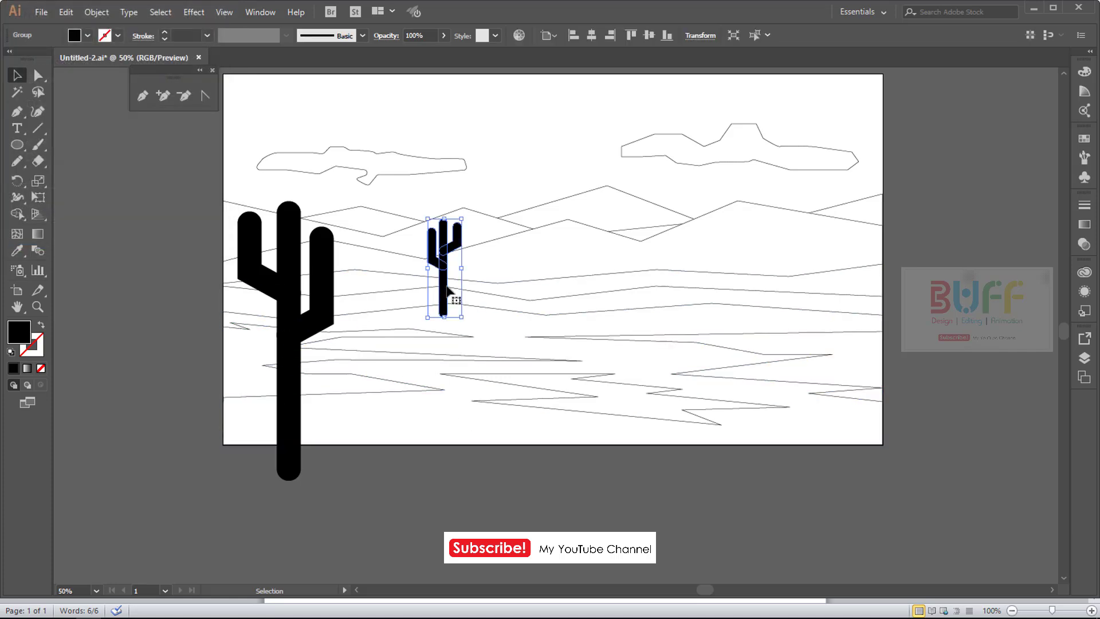
drag(443, 293, 409, 311)
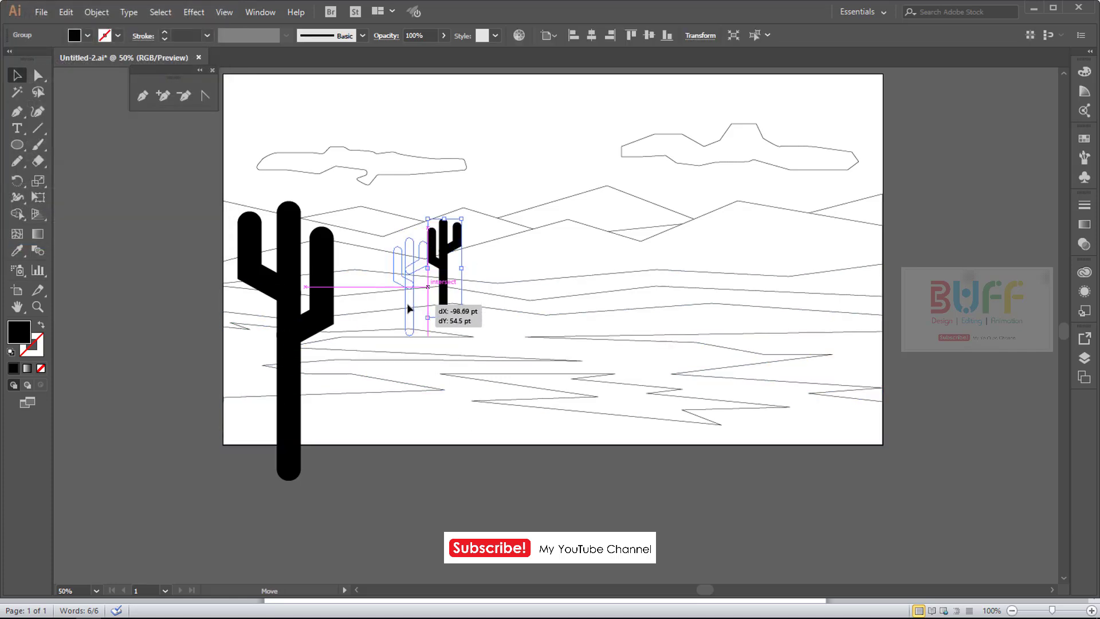
key(ctrl+shift+a)
drag(491, 403, 457, 401)
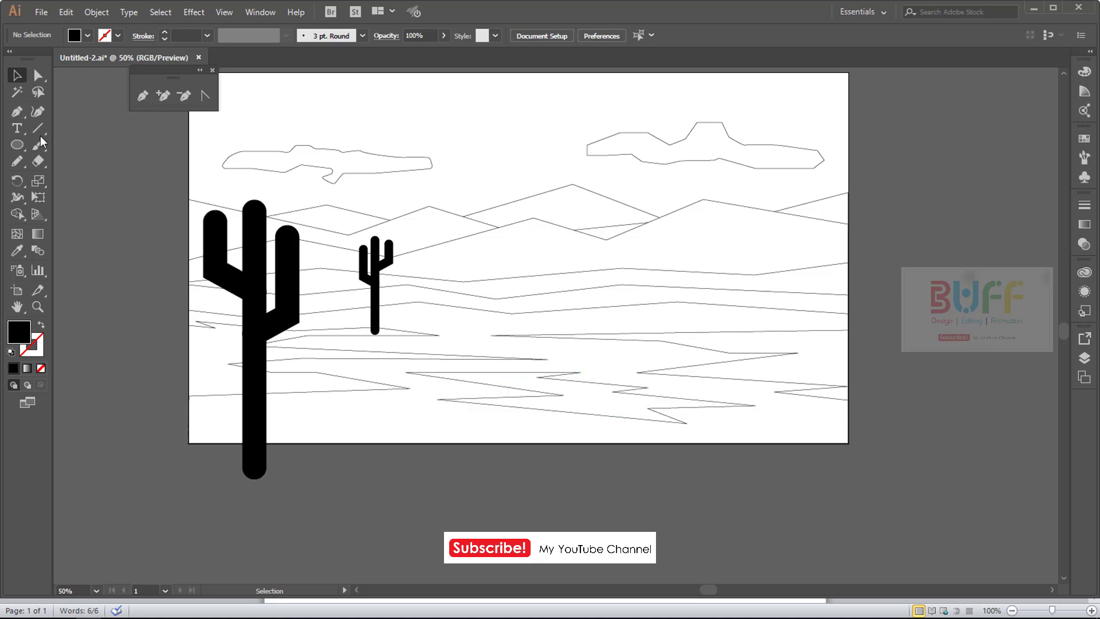
Draw a vertical line on the right hills with a thick black, round-capped stroke.
drag(622, 285, 622, 339)
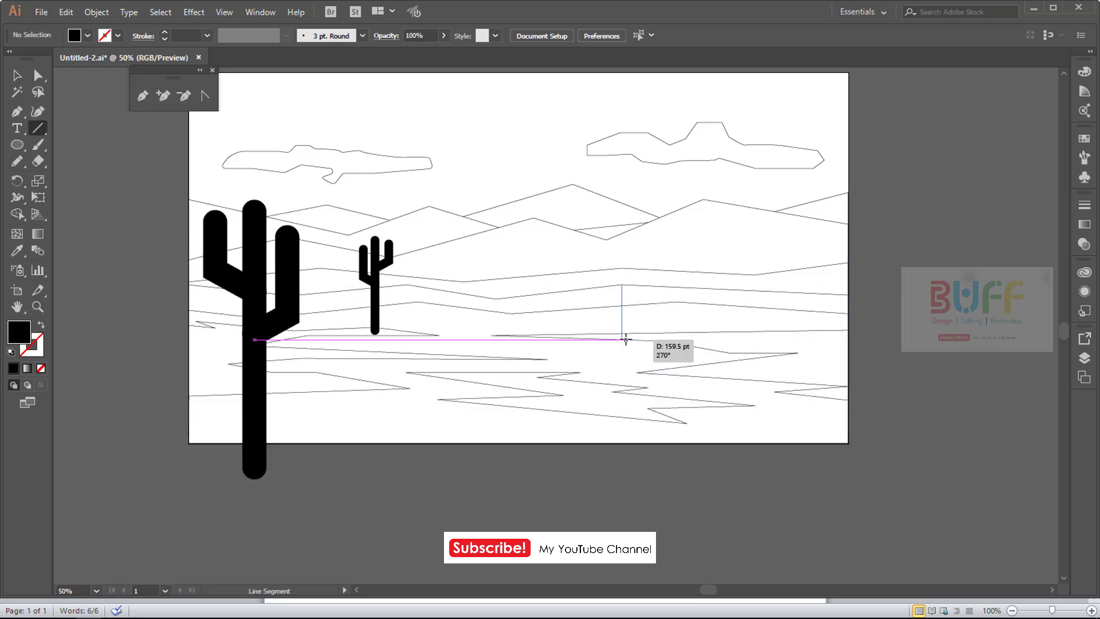
key(v)
click(110, 38)
click(49, 62)
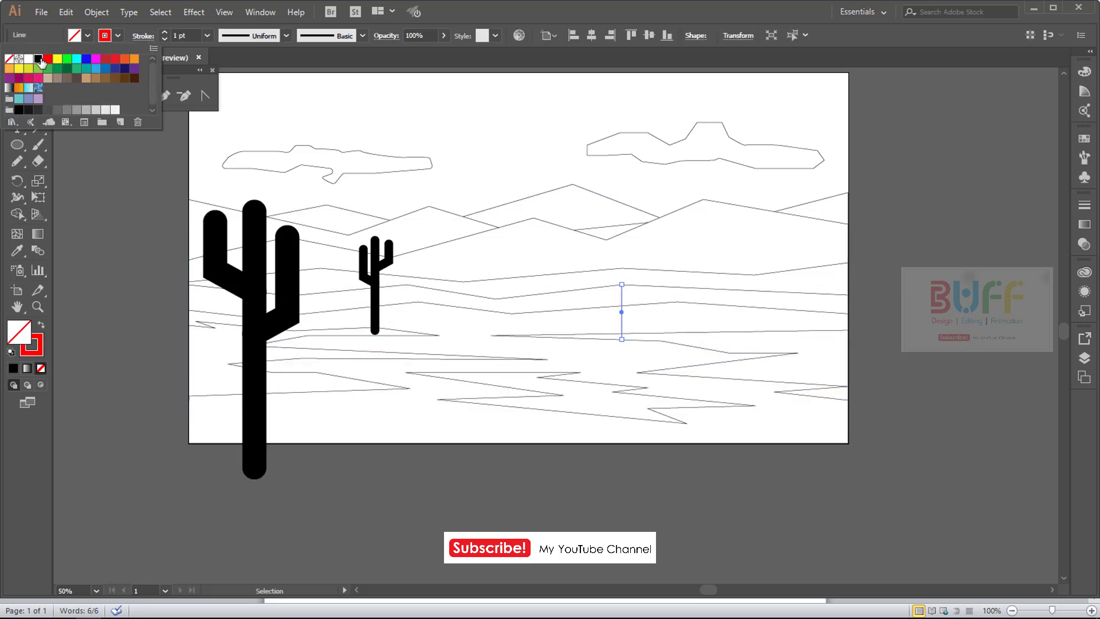
text(110)
key(Return)
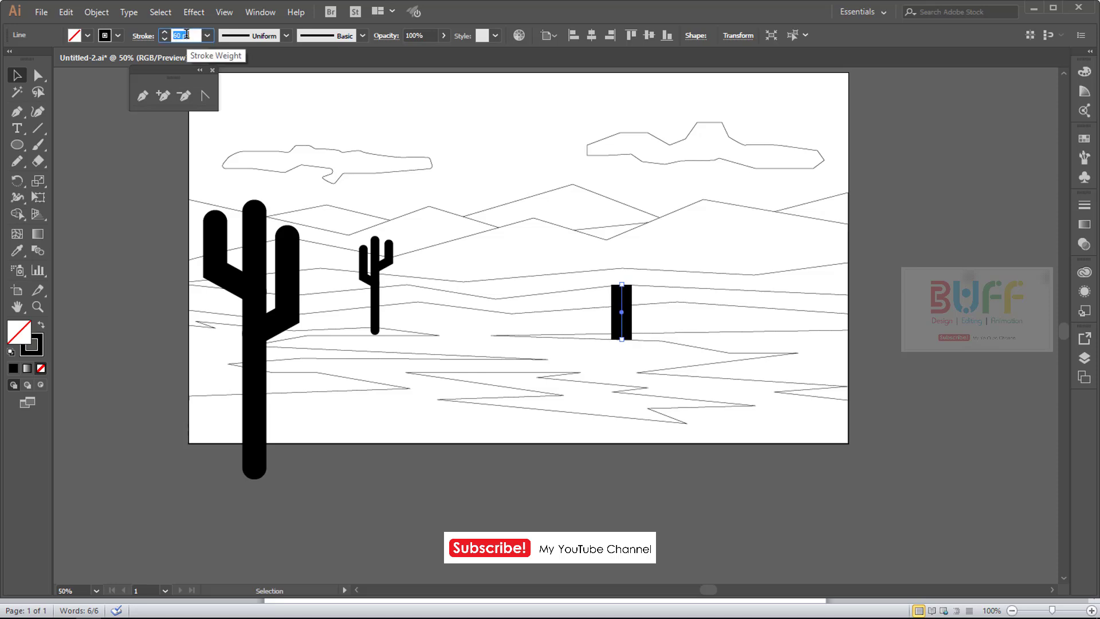
click(142, 35)
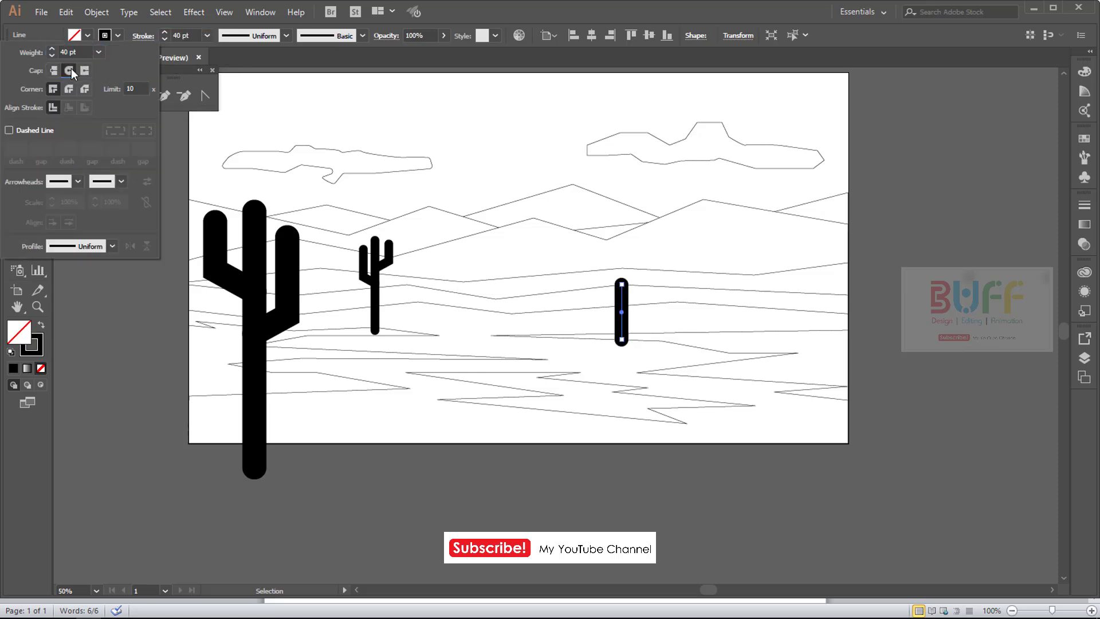
click(840, 316)
Stretch the bar taller by raising its top anchor and lowering its bottom anchor.
scroll(727, 293, up, 2)
key(a)
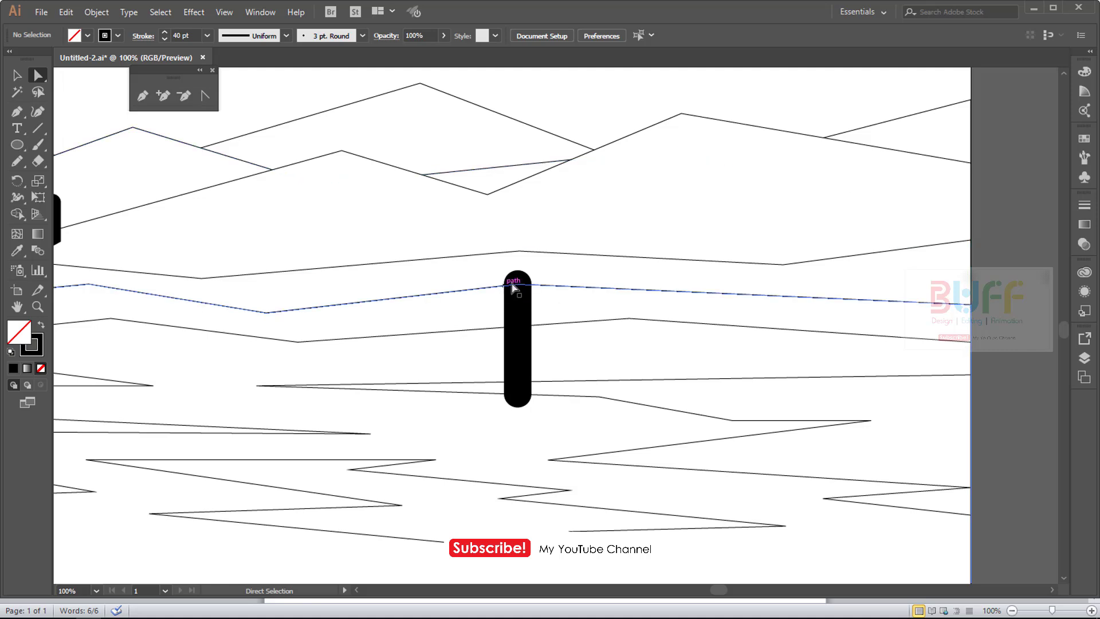
click(519, 297)
click(518, 284)
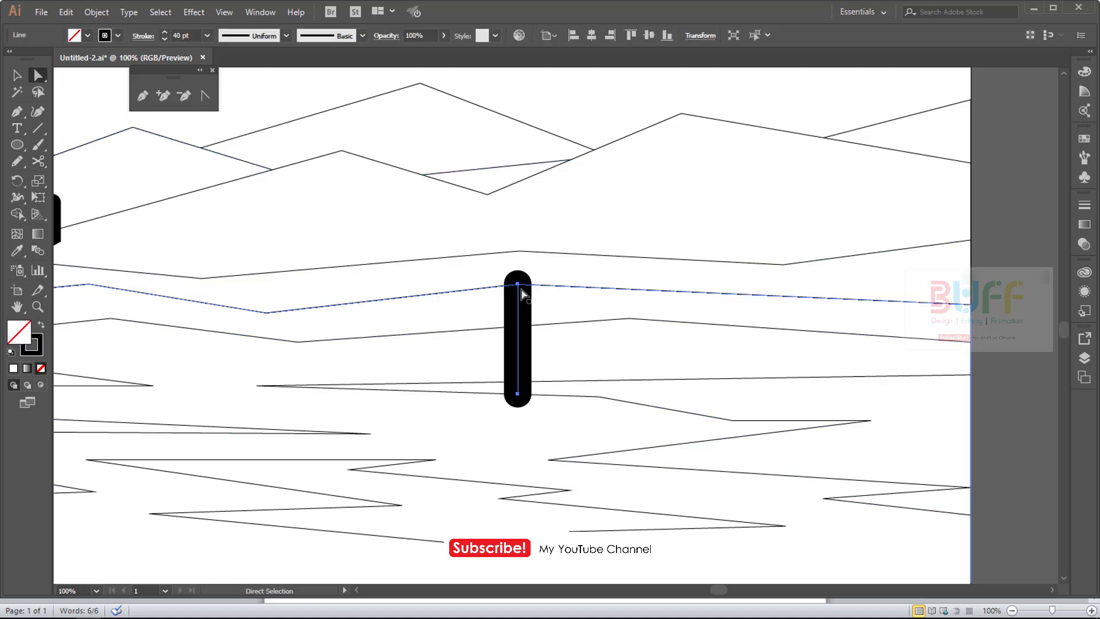
drag(518, 285, 518, 269)
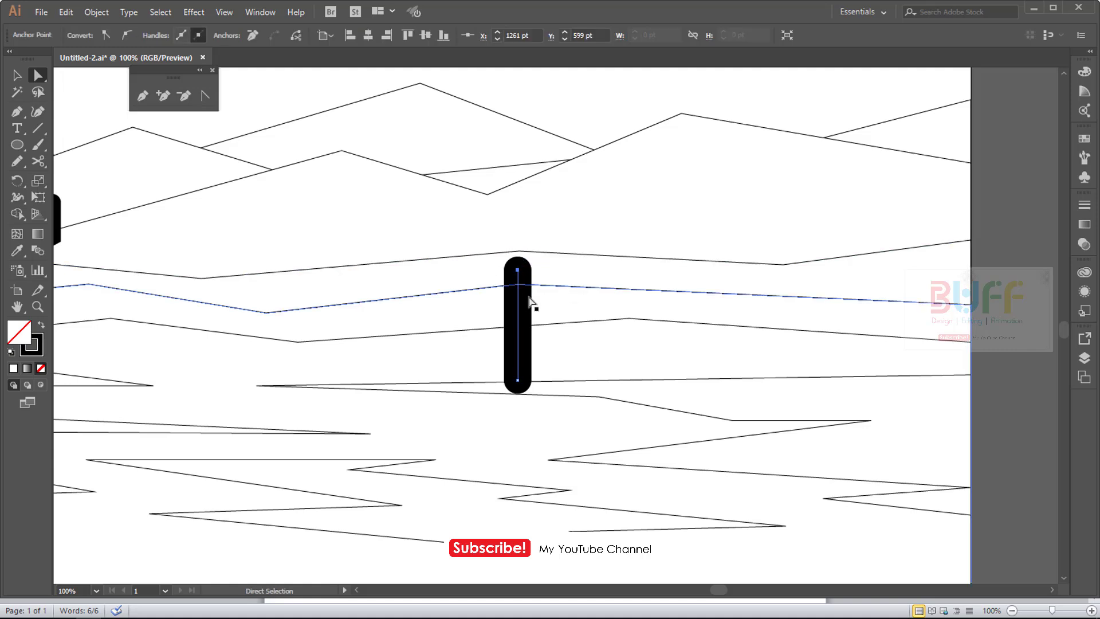
key(Up)
key(Up)
key(Up)
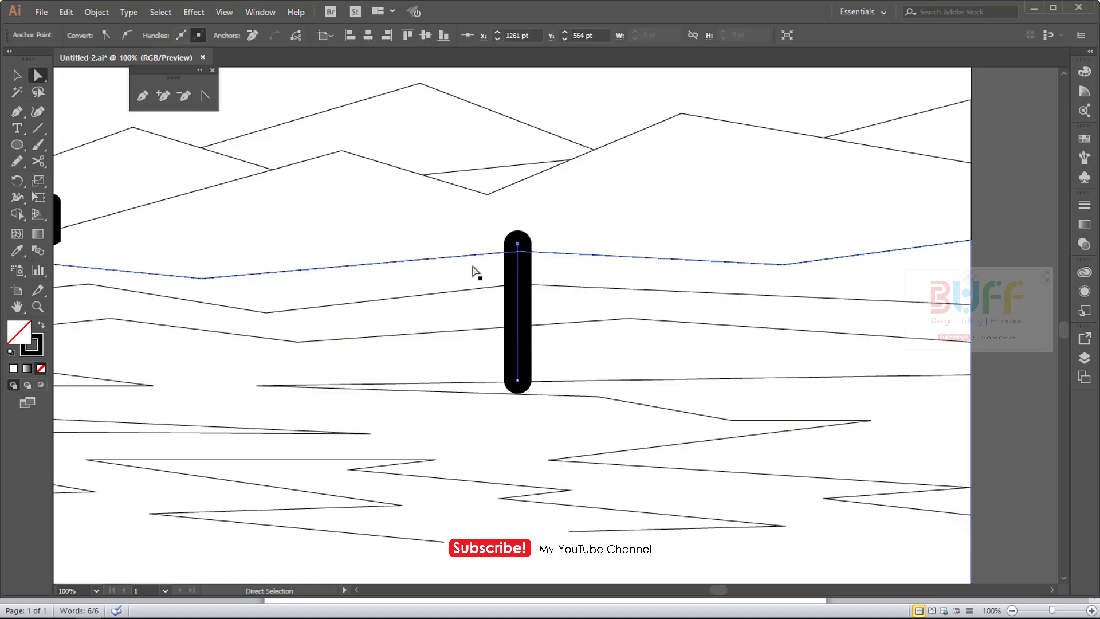
drag(522, 385, 522, 394)
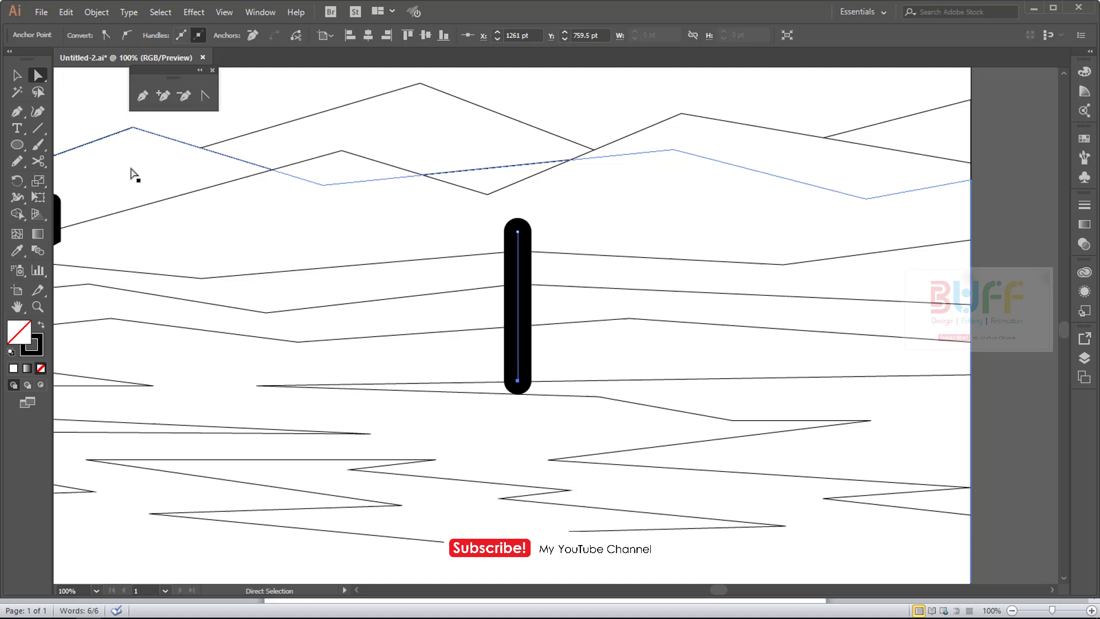
Add a midpoint anchor on the trunk and draw the cactus's right arm joined to it.
click(17, 111)
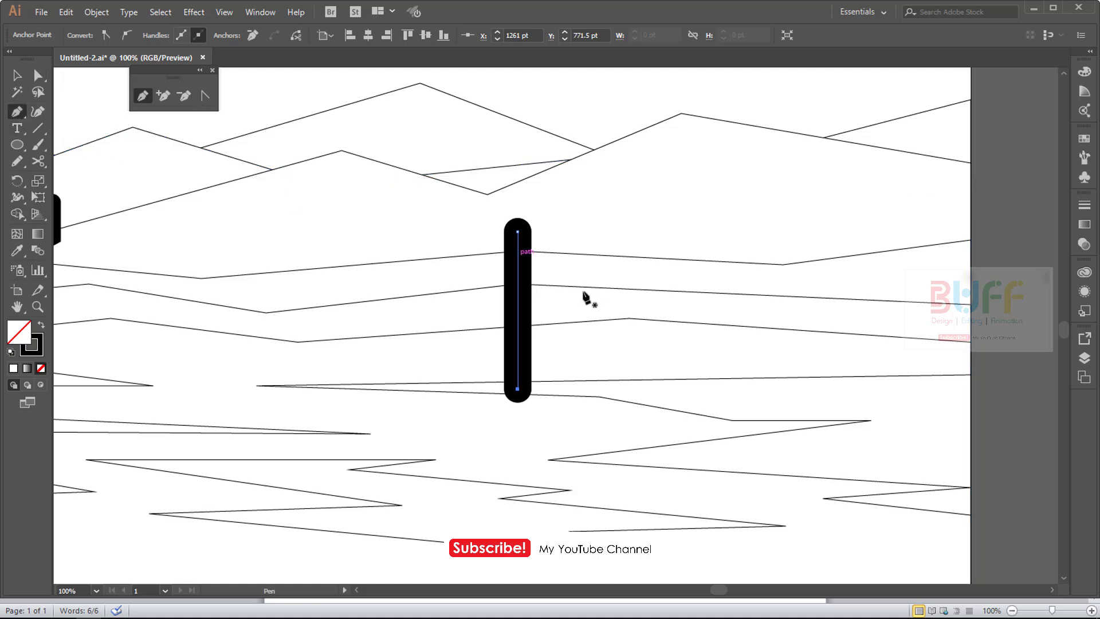
click(518, 289)
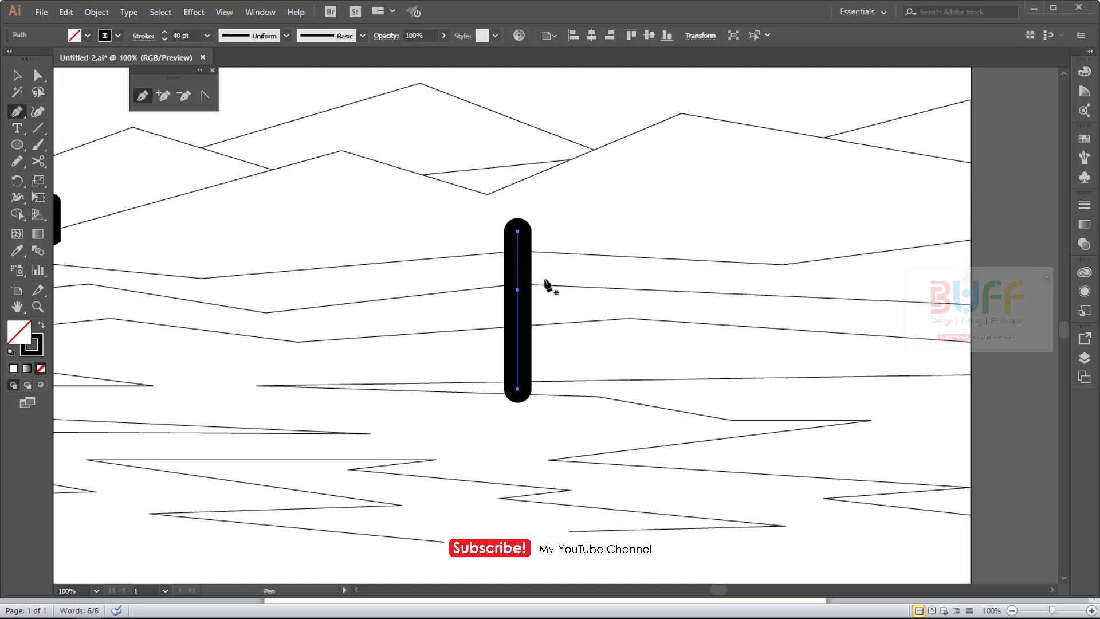
ctrl+click(517, 290)
ctrl+click(518, 297)
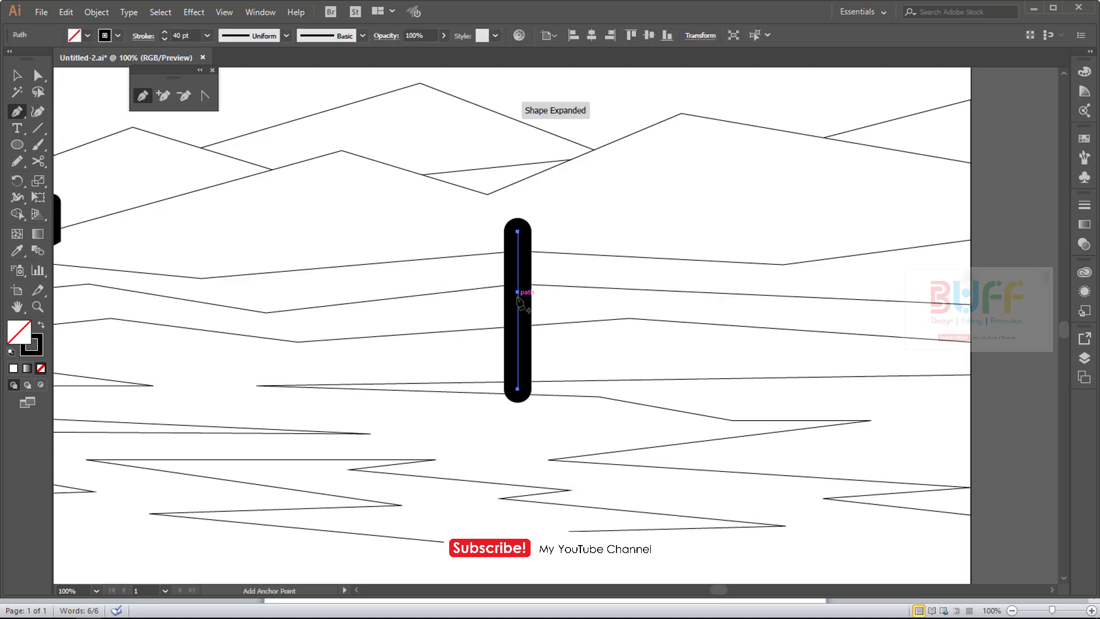
ctrl+click(552, 278)
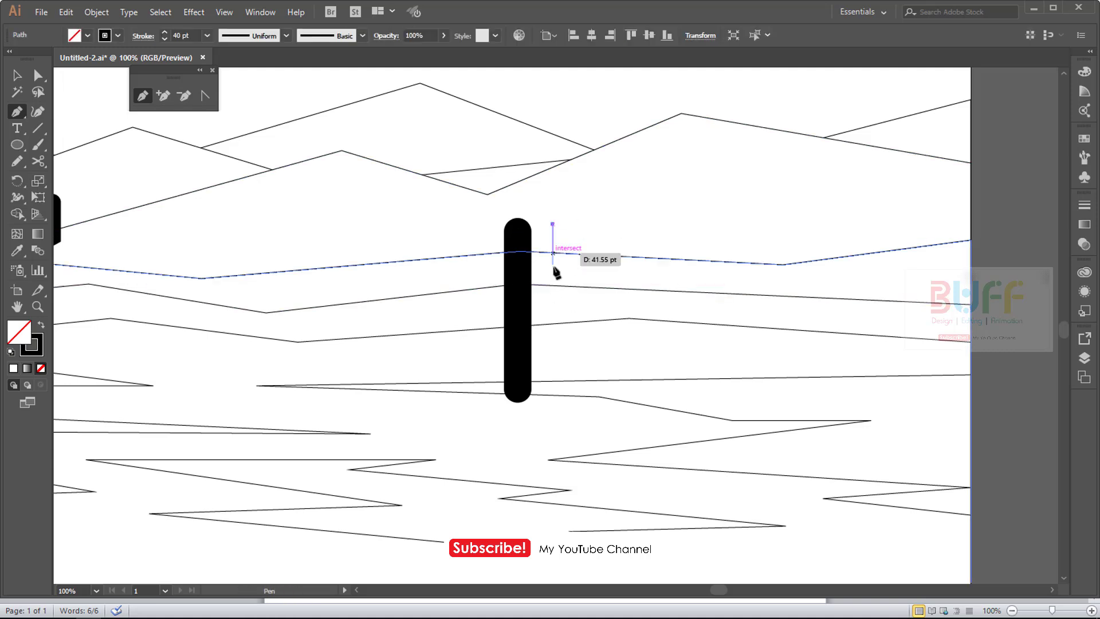
click(555, 279)
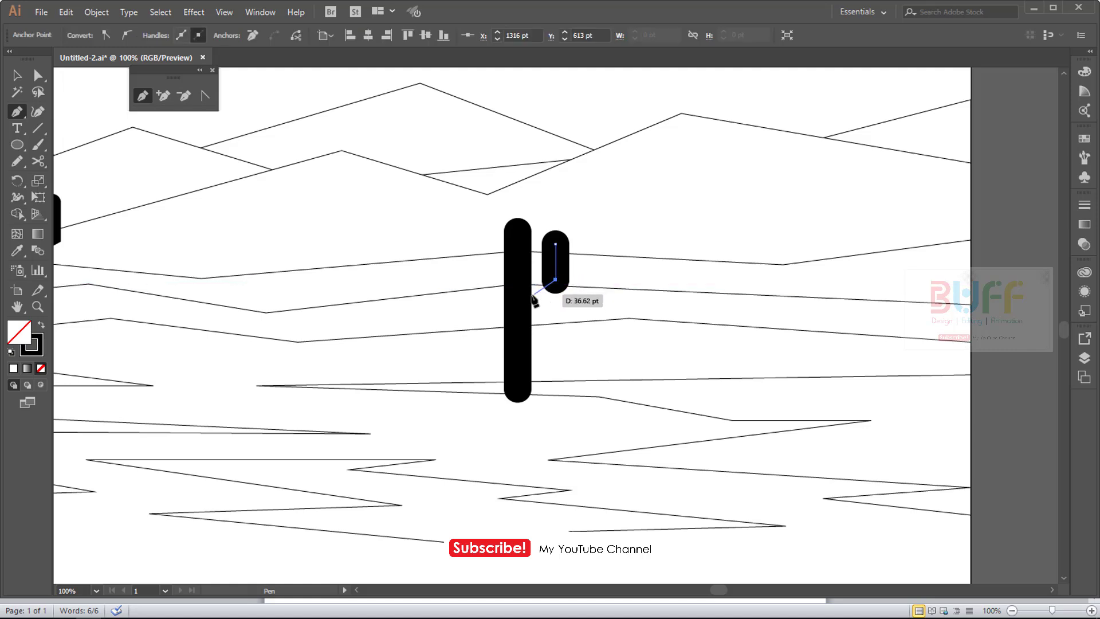
click(518, 300)
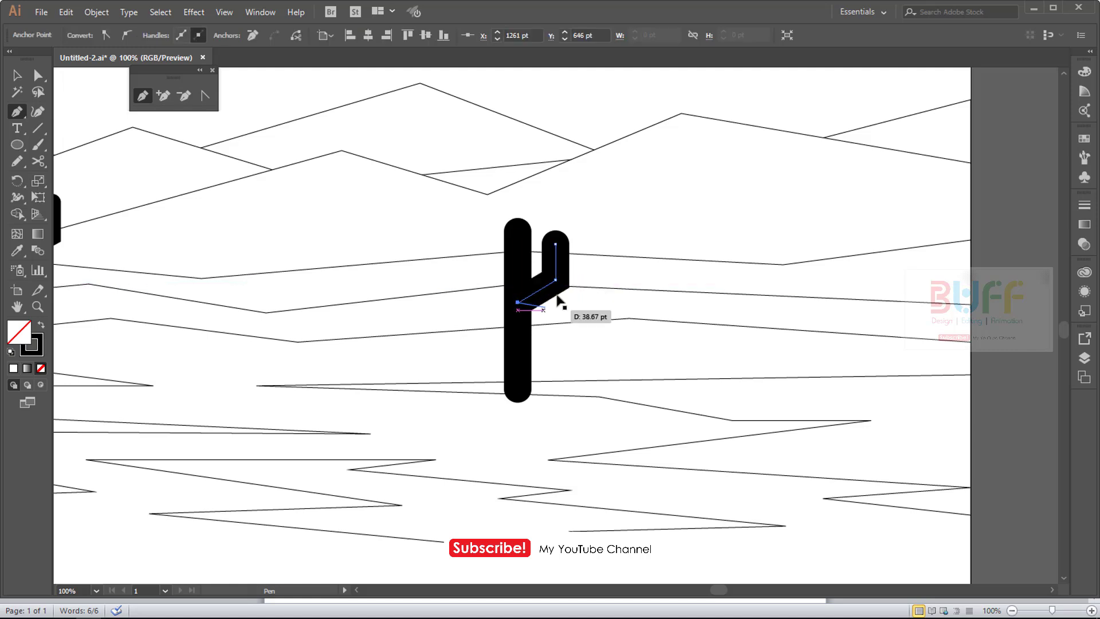
ctrl+click(528, 181)
click(562, 268)
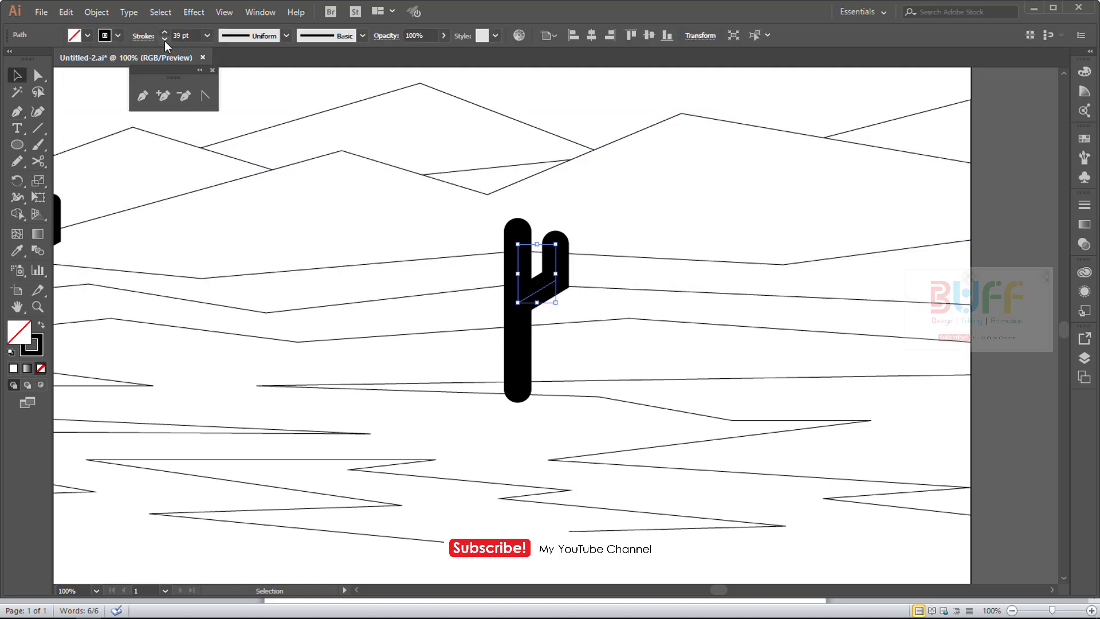
Draw the left arm bending into the trunk and shift it slightly right.
click(18, 114)
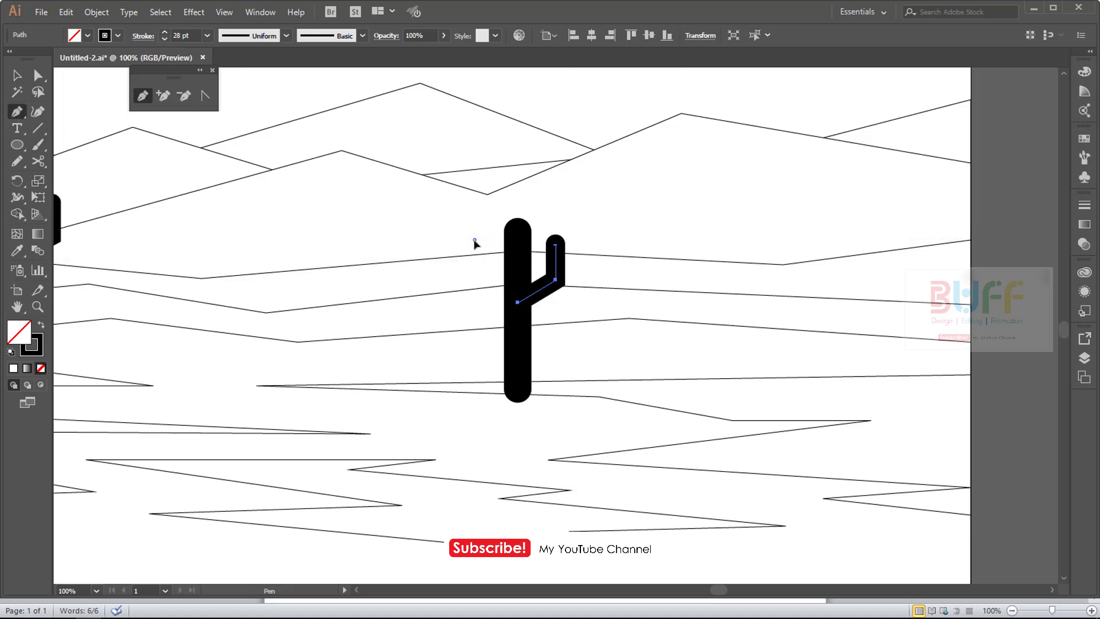
click(475, 240)
click(475, 314)
click(510, 337)
key(v)
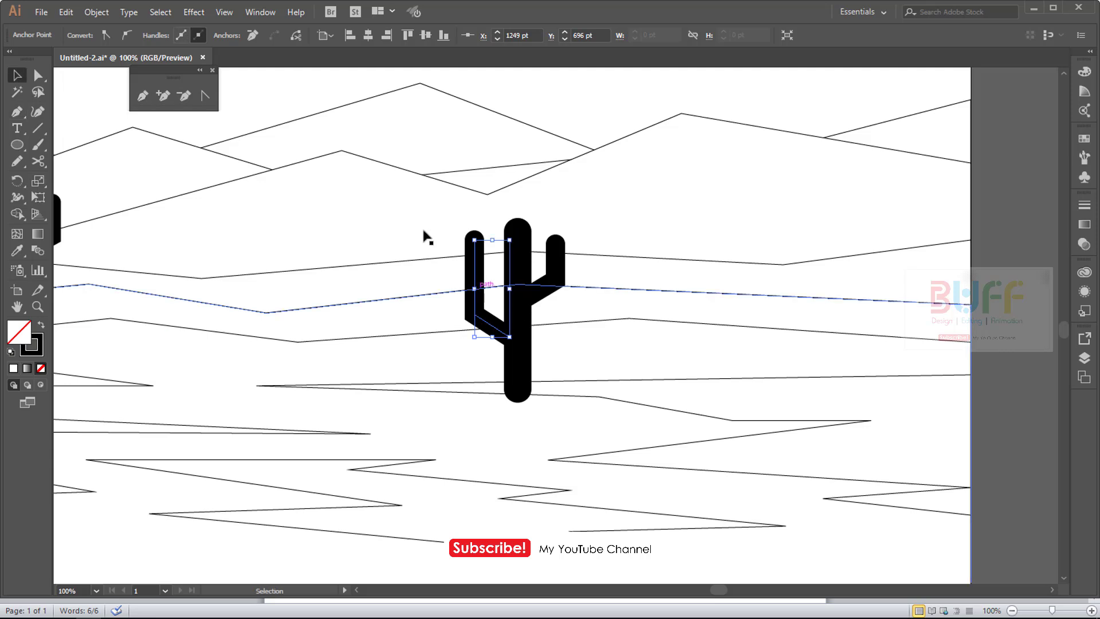
click(475, 287)
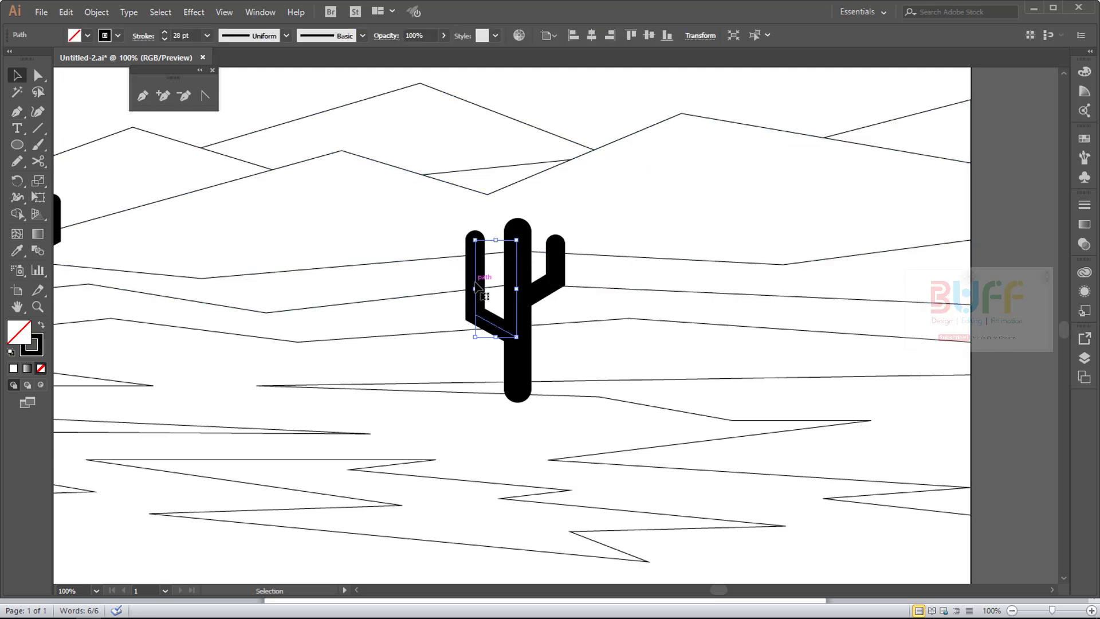
drag(475, 286, 483, 286)
click(38, 75)
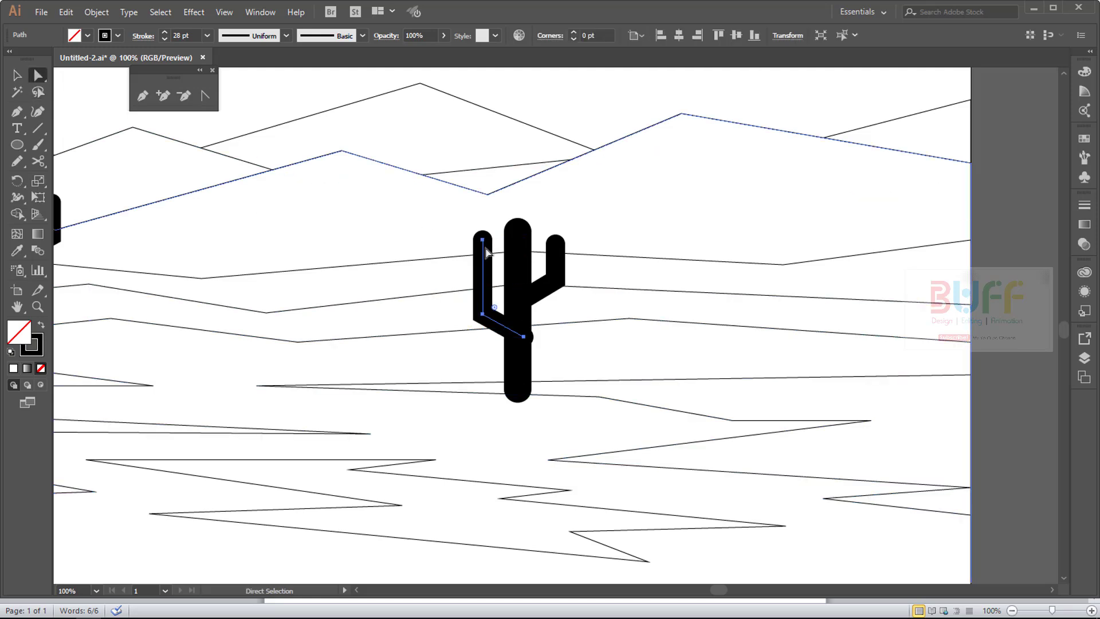
click(483, 241)
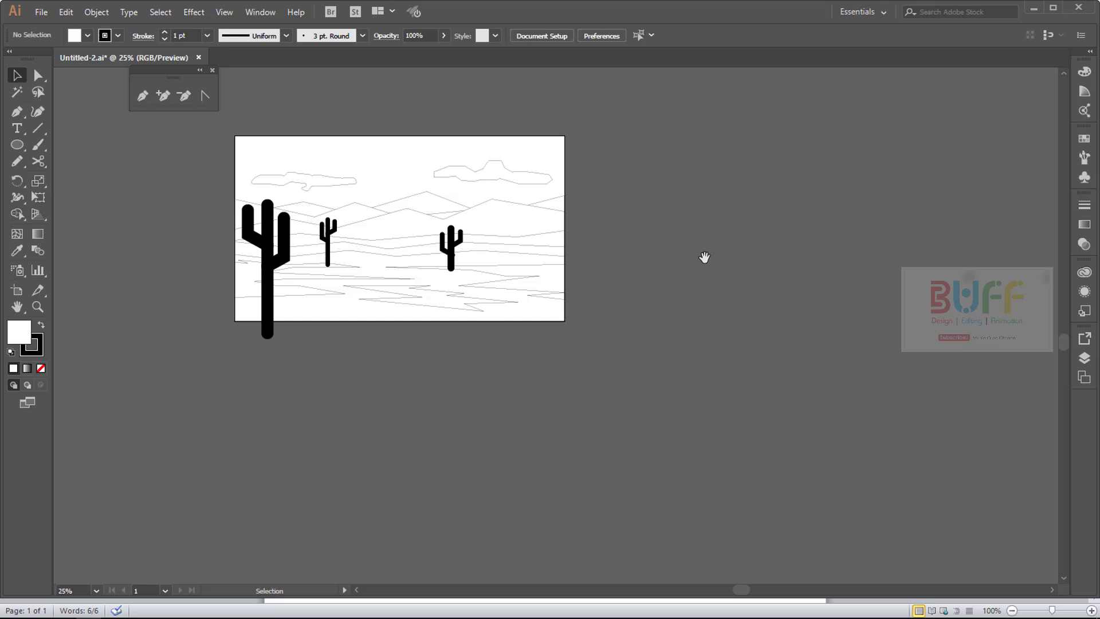
Zoom in to nudge the cactus trunk slightly right, then zoom back out.
drag(704, 257, 817, 298)
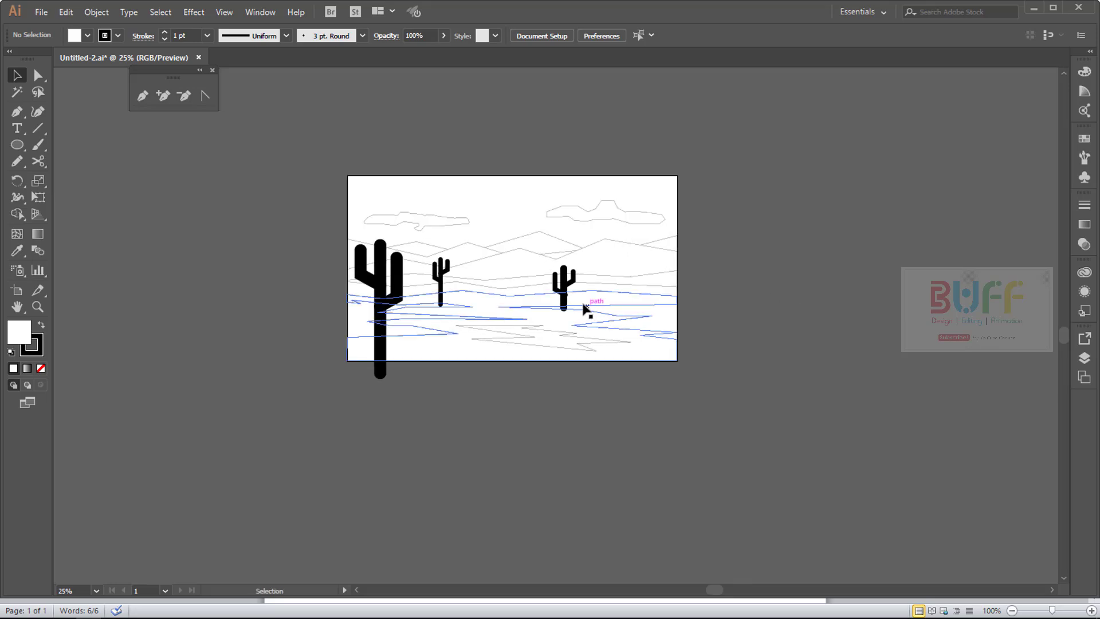
scroll(582, 304, up, 4)
click(505, 229)
drag(504, 232, 508, 232)
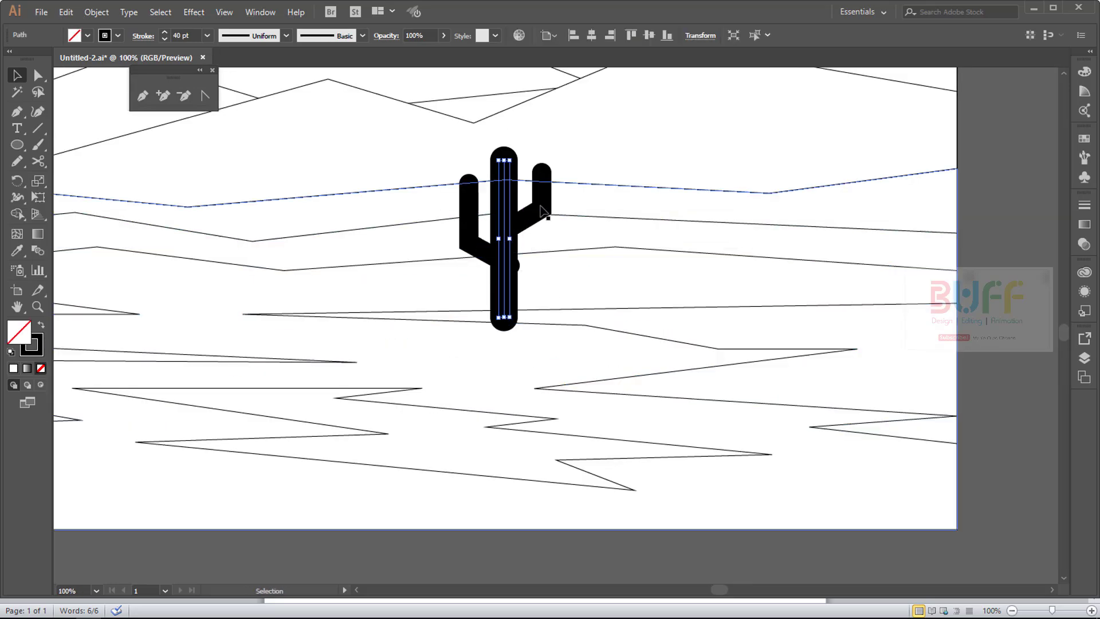
click(971, 295)
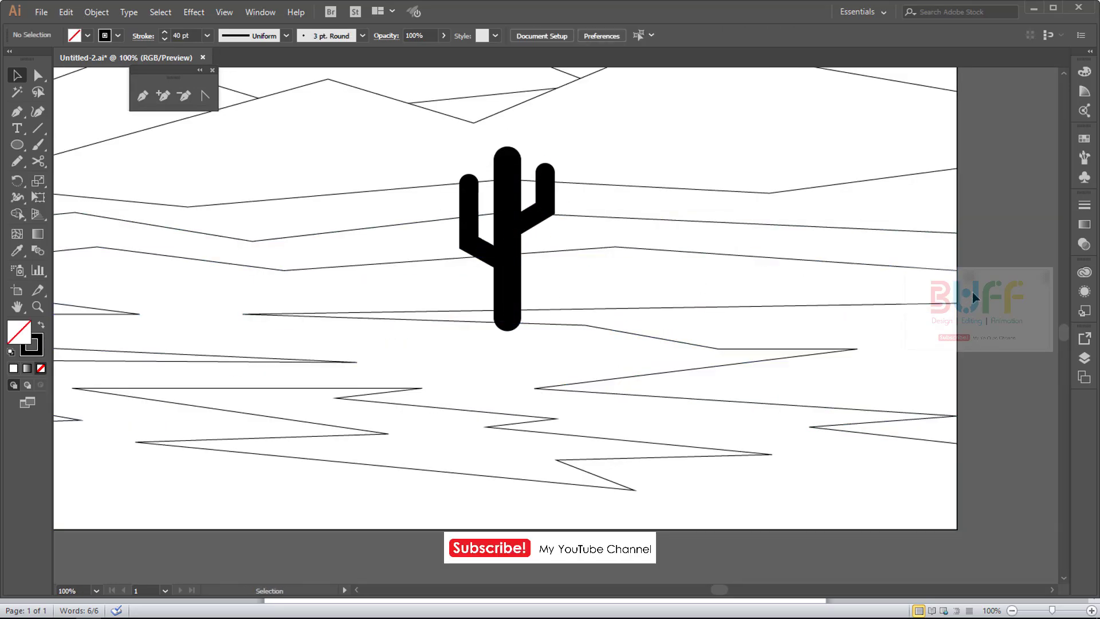
scroll(513, 261, down, 2)
scroll(513, 252, down, 2)
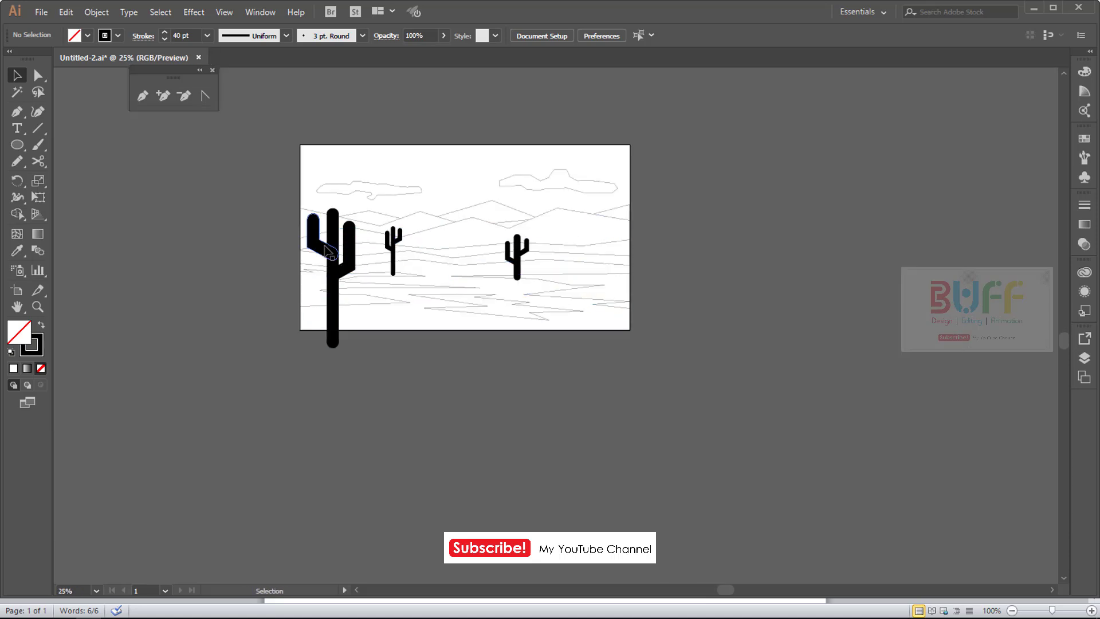
scroll(326, 250, up, 1)
Alt-drag a copy of the big cactus to the right, shrink it and place it among the right hills.
scroll(326, 250, up, 1)
drag(327, 251, 826, 205)
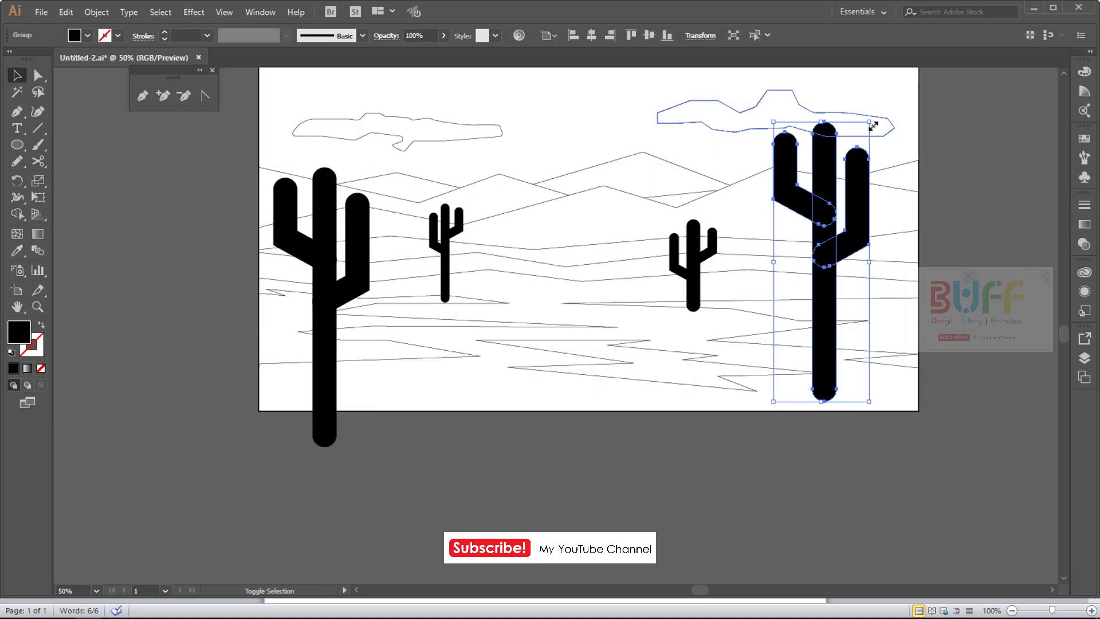
drag(873, 125, 834, 223)
drag(828, 286, 857, 287)
drag(862, 224, 864, 218)
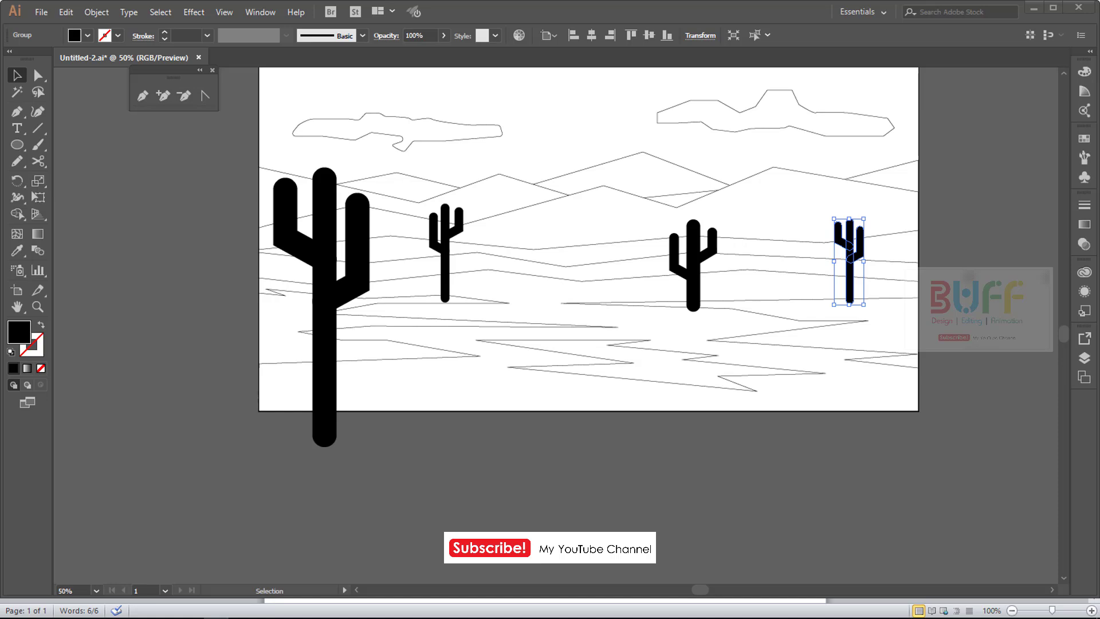
click(562, 466)
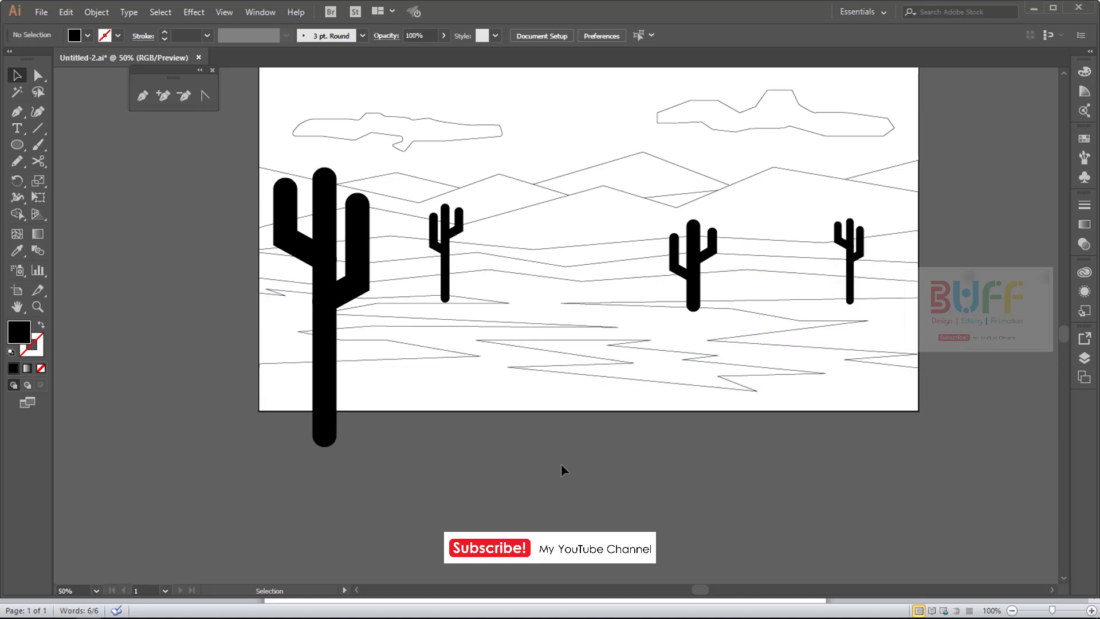
click(1056, 11)
Expand the third cactus's strokes into filled shapes and ungroup the result.
scroll(904, 488, up, 3)
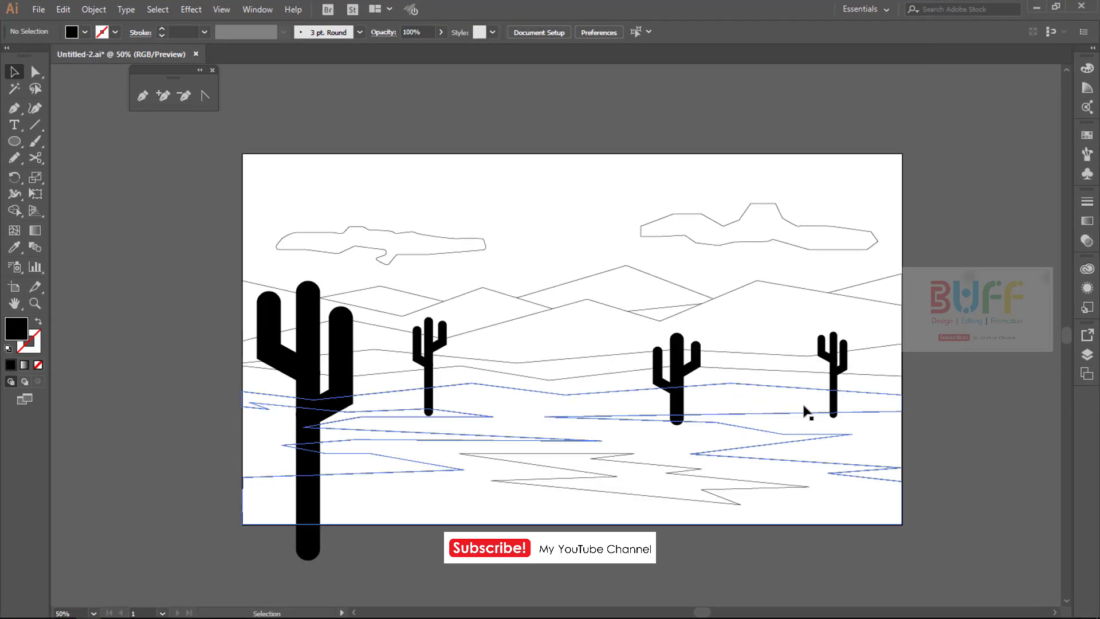
drag(904, 415, 906, 386)
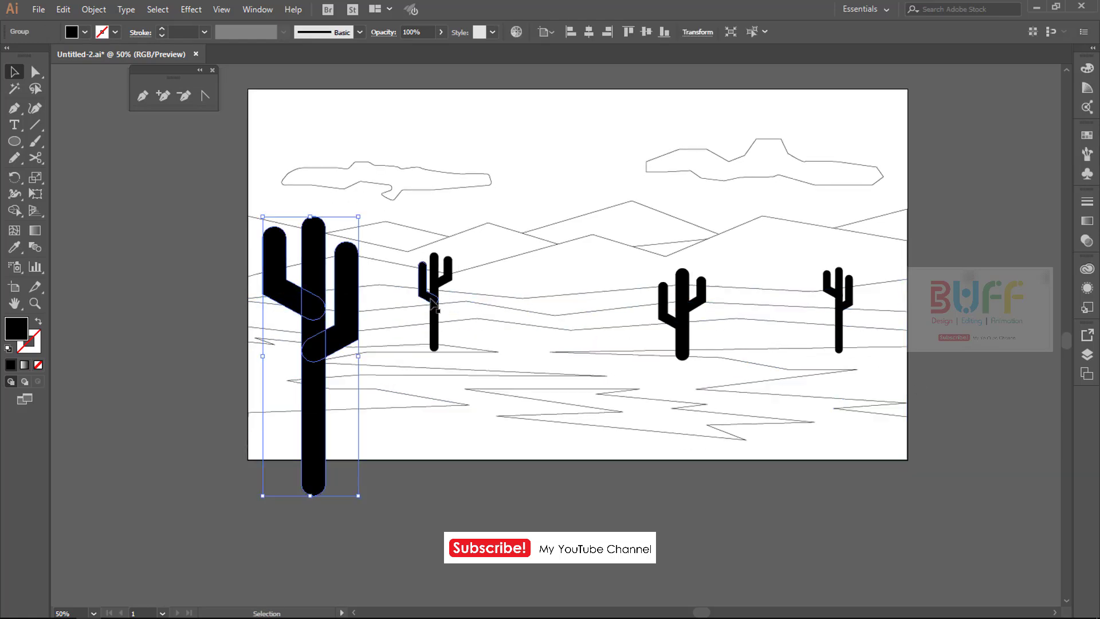
click(682, 321)
click(683, 318)
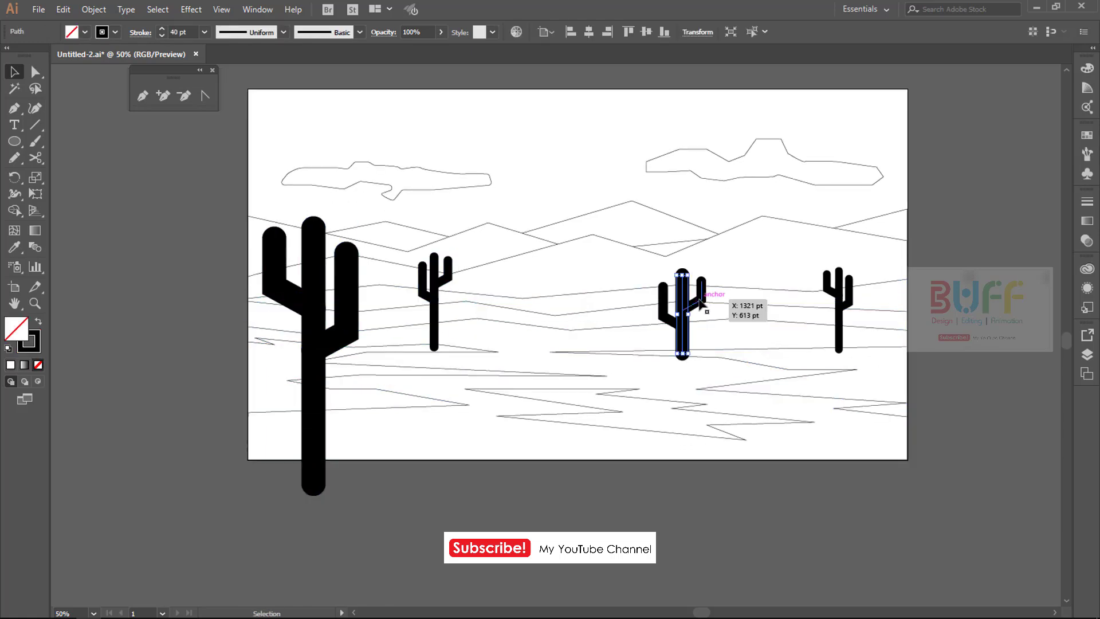
click(61, 10)
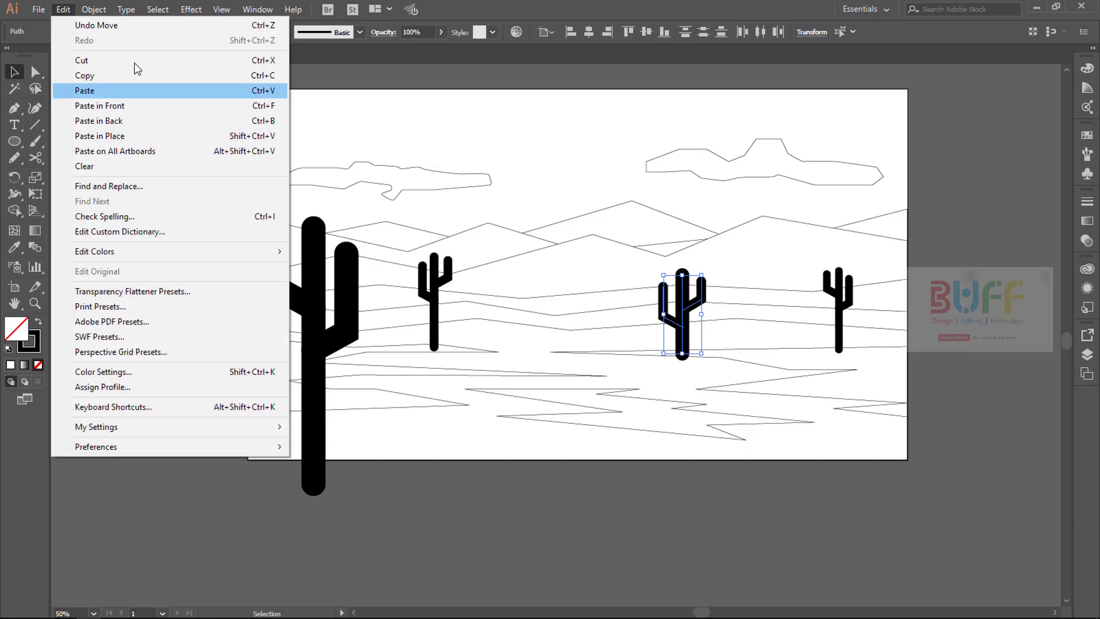
click(112, 155)
click(49, 200)
click(94, 9)
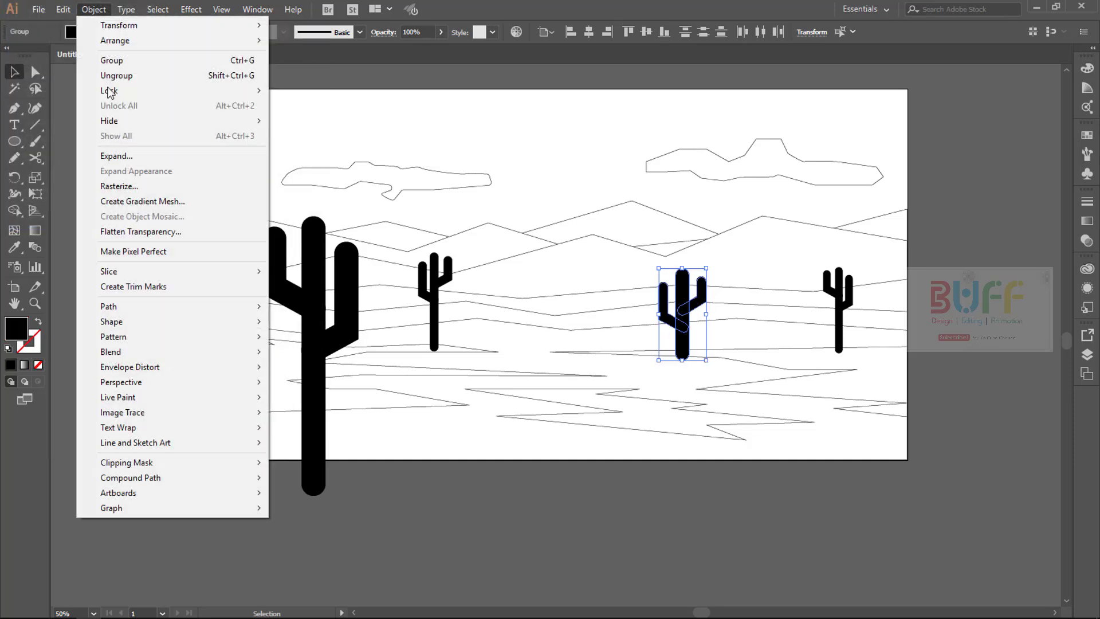
click(136, 67)
Select all four cacti and group them together.
click(840, 321)
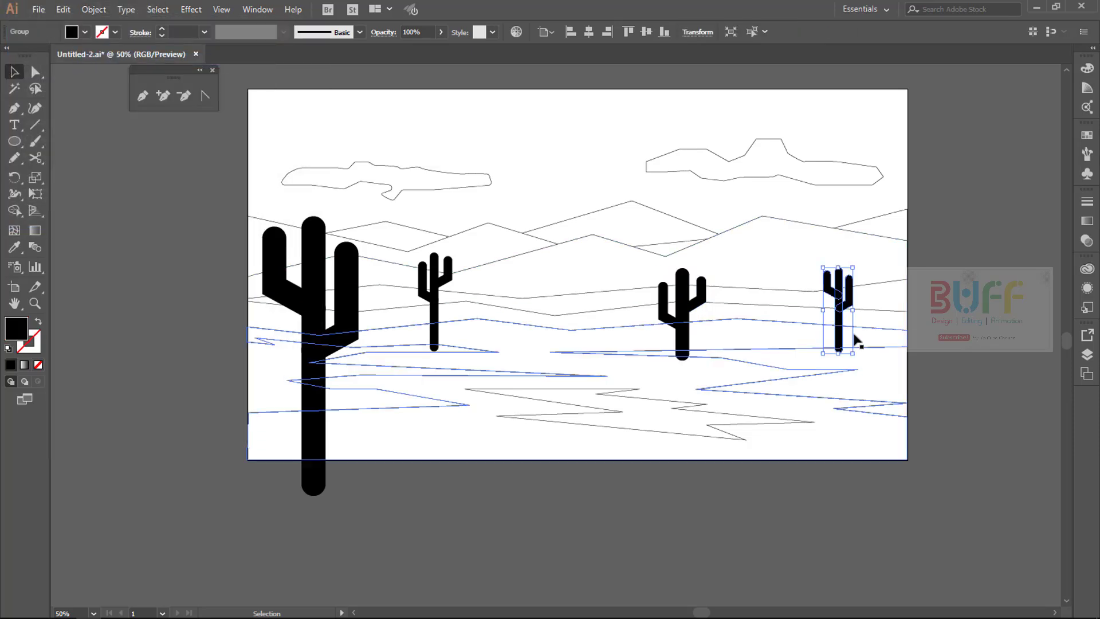
shift+click(687, 312)
shift+click(434, 298)
shift+click(353, 314)
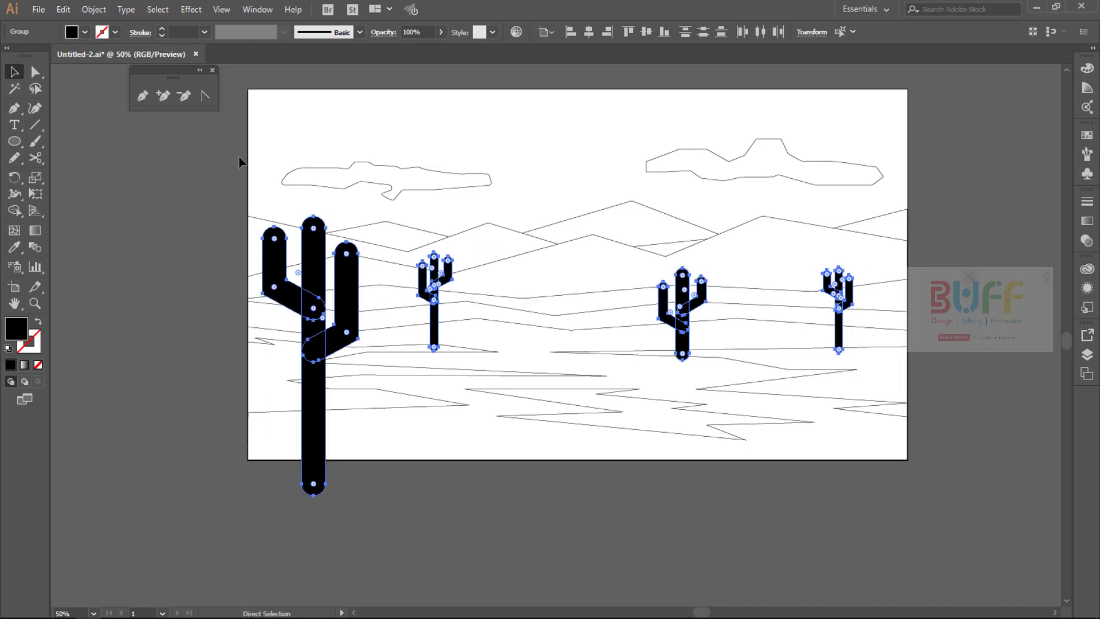
click(94, 9)
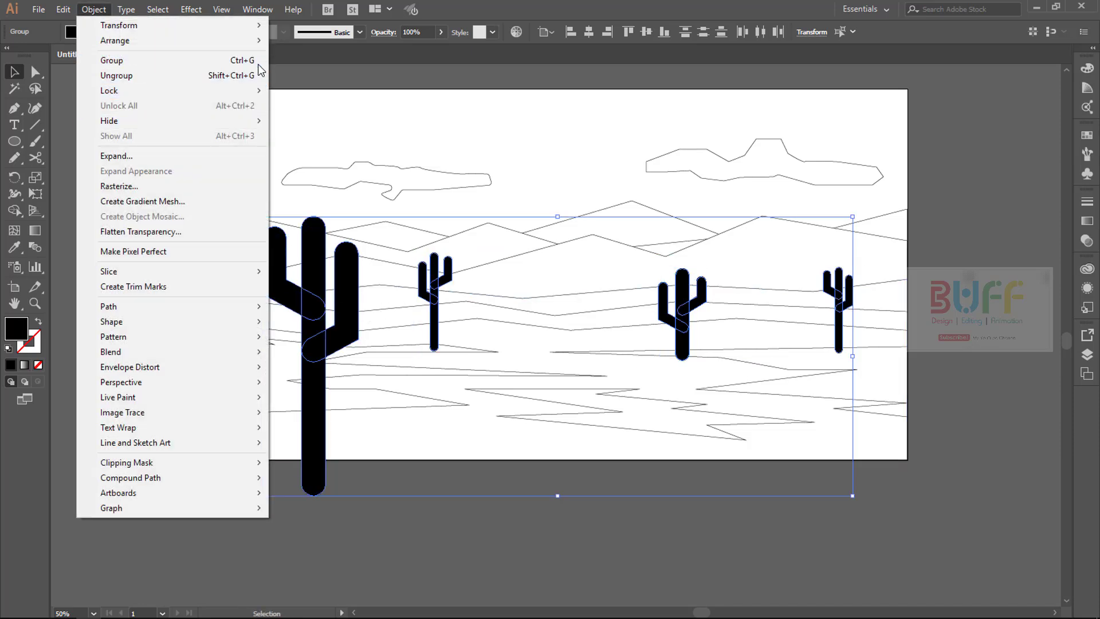
click(133, 62)
Enter and leave the cactus group's isolation mode, then select the group.
double_click(313, 459)
key(ctrl+1)
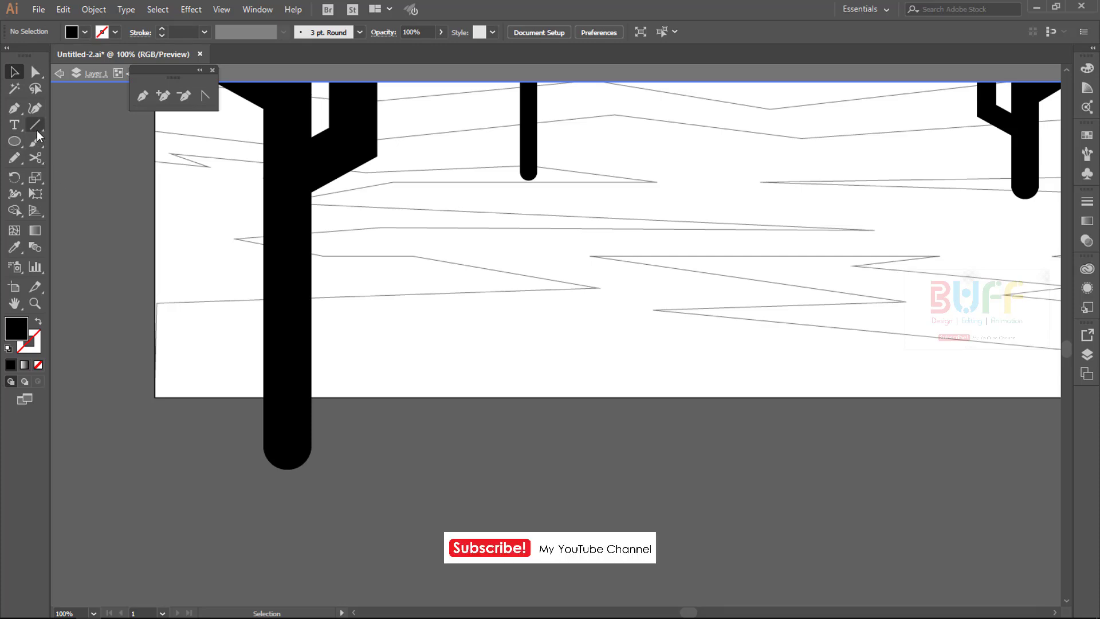
click(290, 115)
right_click(289, 117)
click(315, 232)
double_click(416, 488)
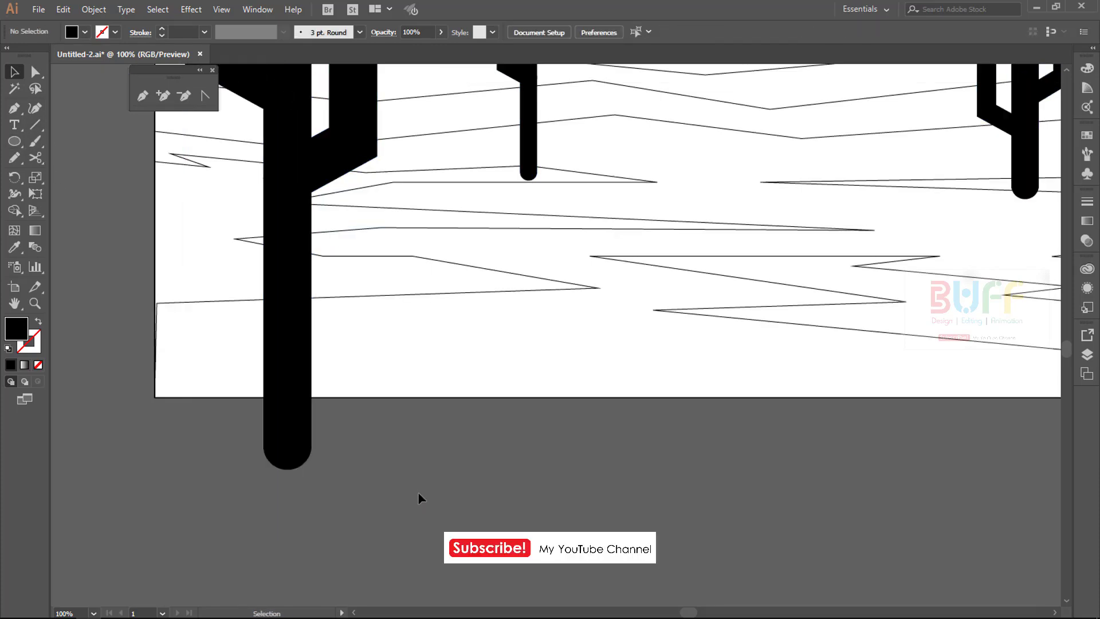
click(292, 450)
Add the third and fourth cacti to the selection and ungroup them.
key(ctrl+minus)
key(ctrl+minus)
key(ctrl+minus)
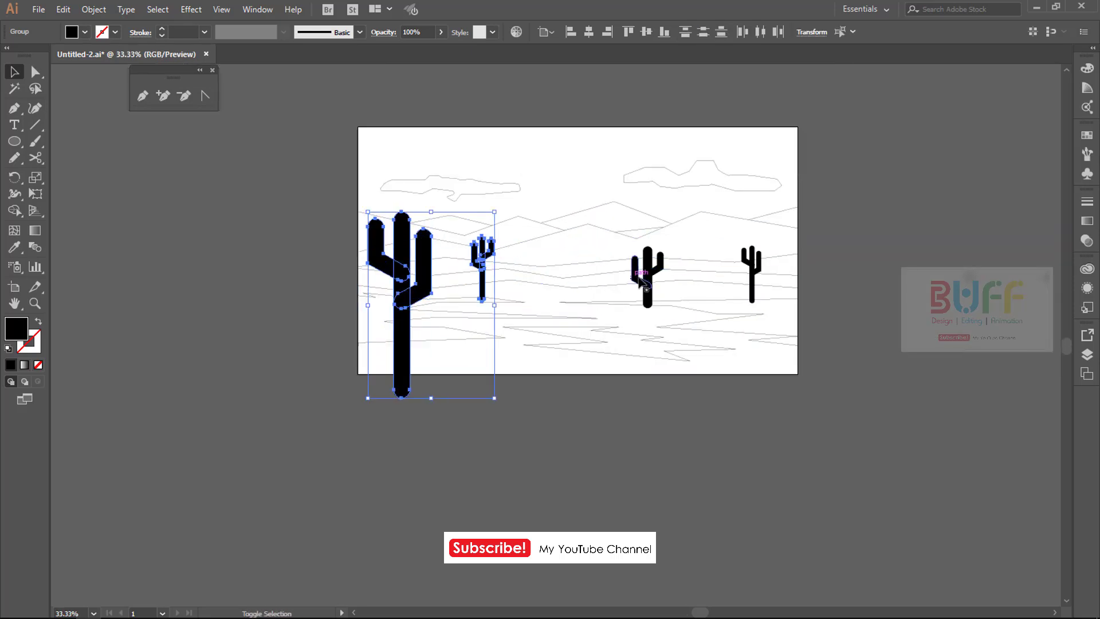
shift+click(640, 279)
shift+click(752, 270)
click(99, 11)
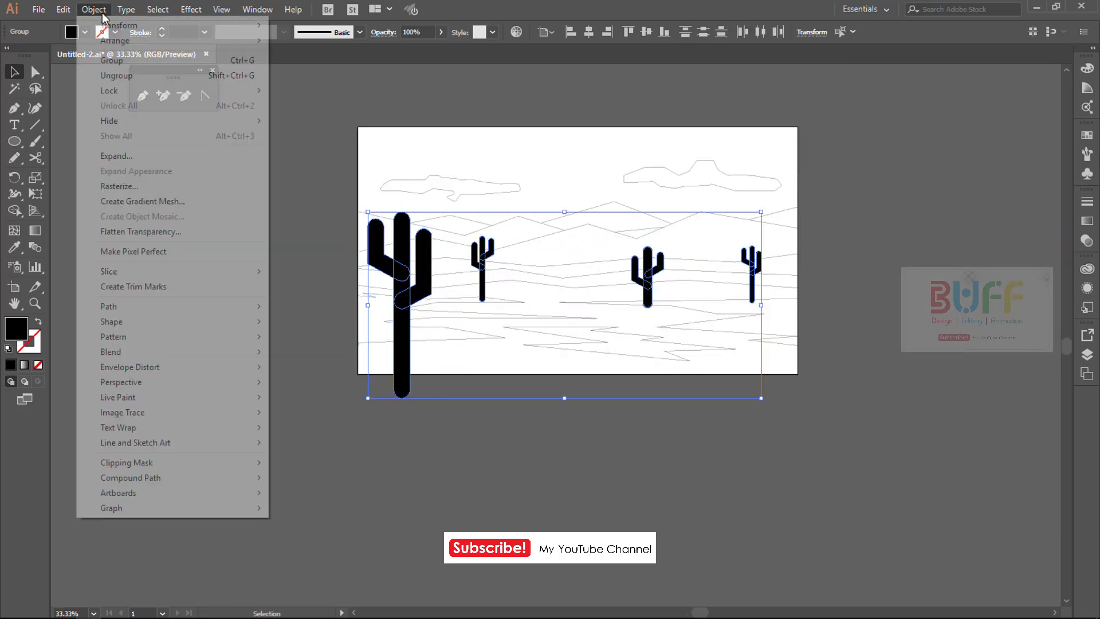
click(123, 75)
Select every cactus in isolation mode, ungroup them, and clear the selection.
double_click(485, 262)
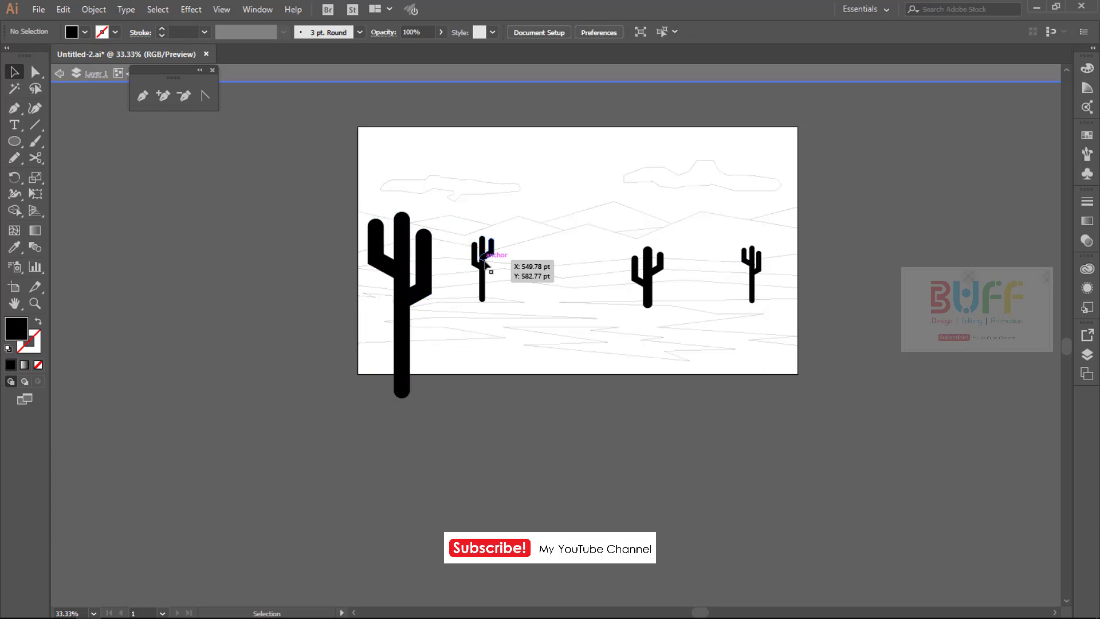
click(484, 263)
key(ctrl+a)
click(94, 9)
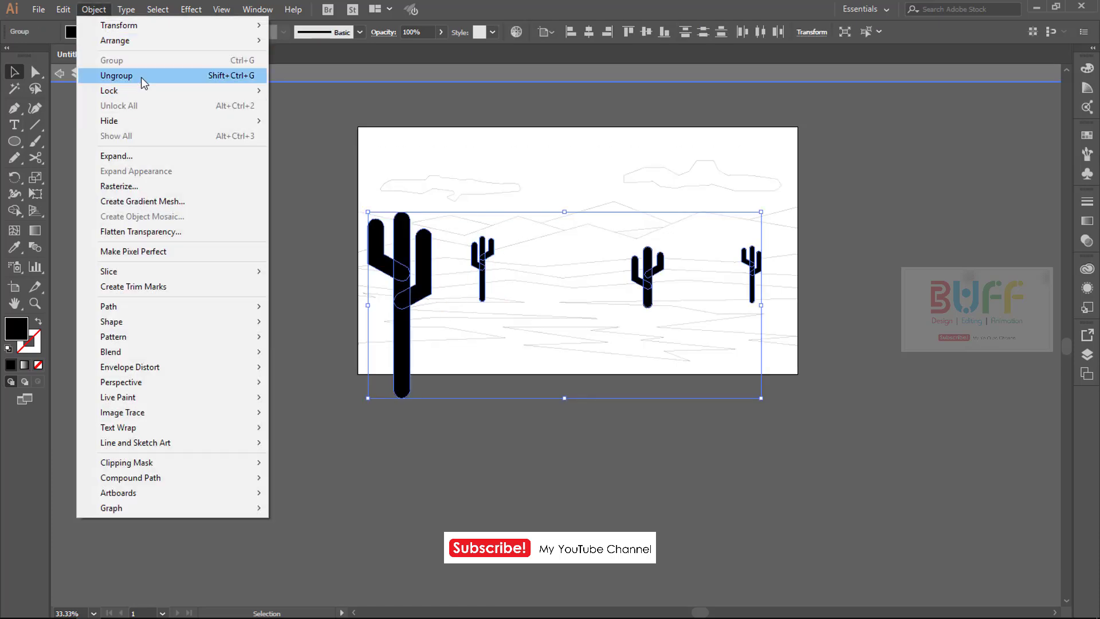
click(143, 76)
click(381, 375)
click(35, 127)
Trim the big cactus flush with the artboard bottom using a line and Pathfinder Divide.
scroll(409, 390, up, 3)
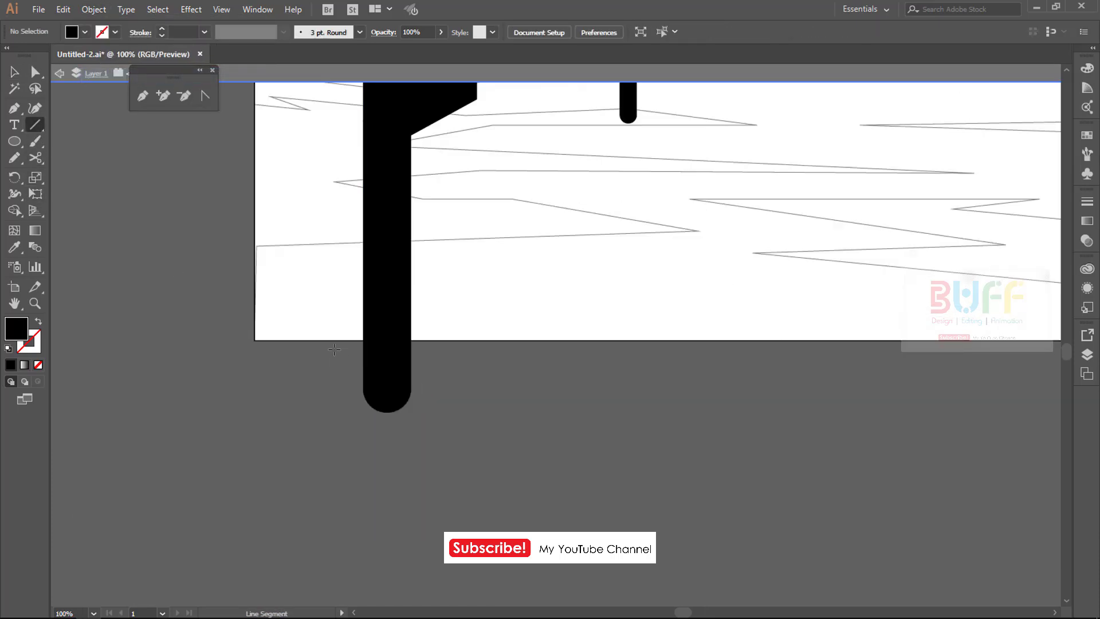
drag(334, 339, 467, 342)
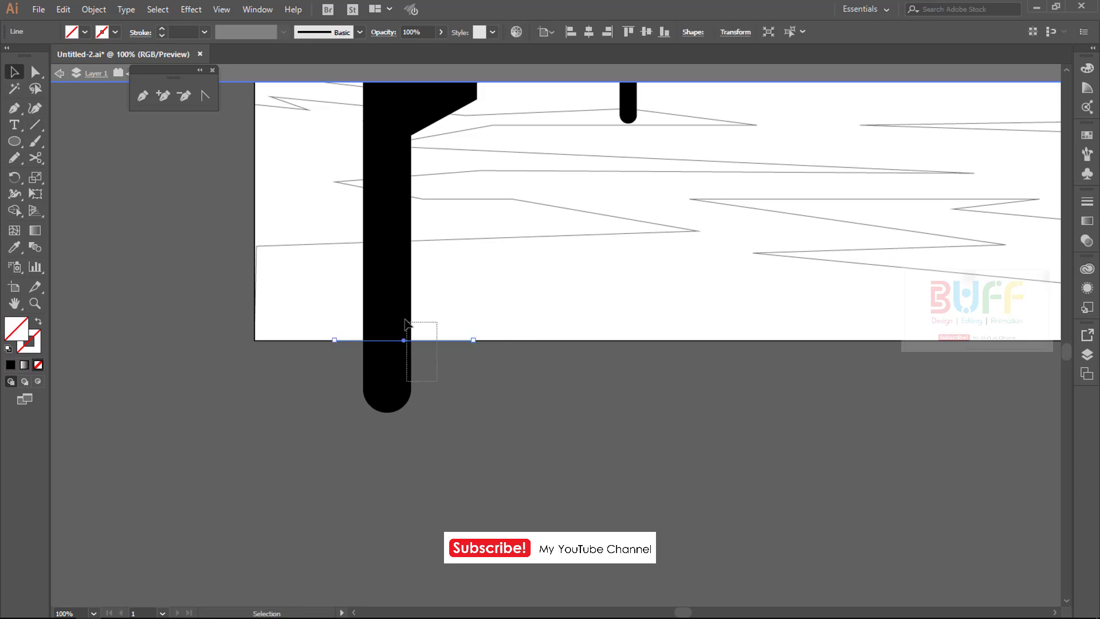
key(v)
mouse_move(309, 382)
mouse_down()
mouse_move(483, 314)
mouse_move(462, 342)
mouse_up()
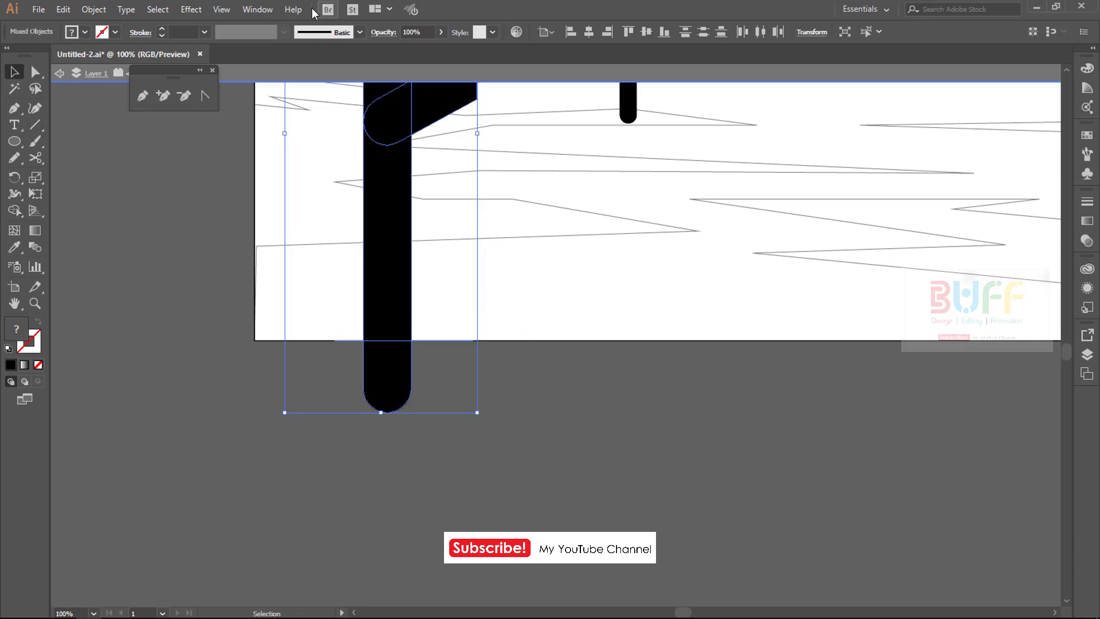
click(258, 9)
click(344, 506)
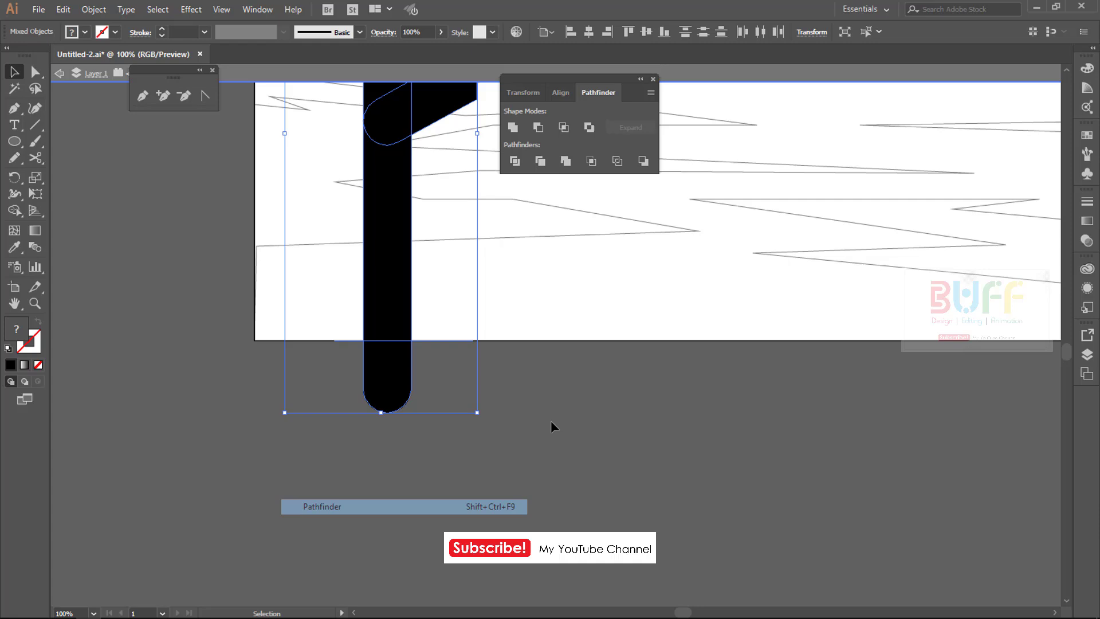
click(514, 161)
right_click(386, 373)
click(436, 486)
click(402, 382)
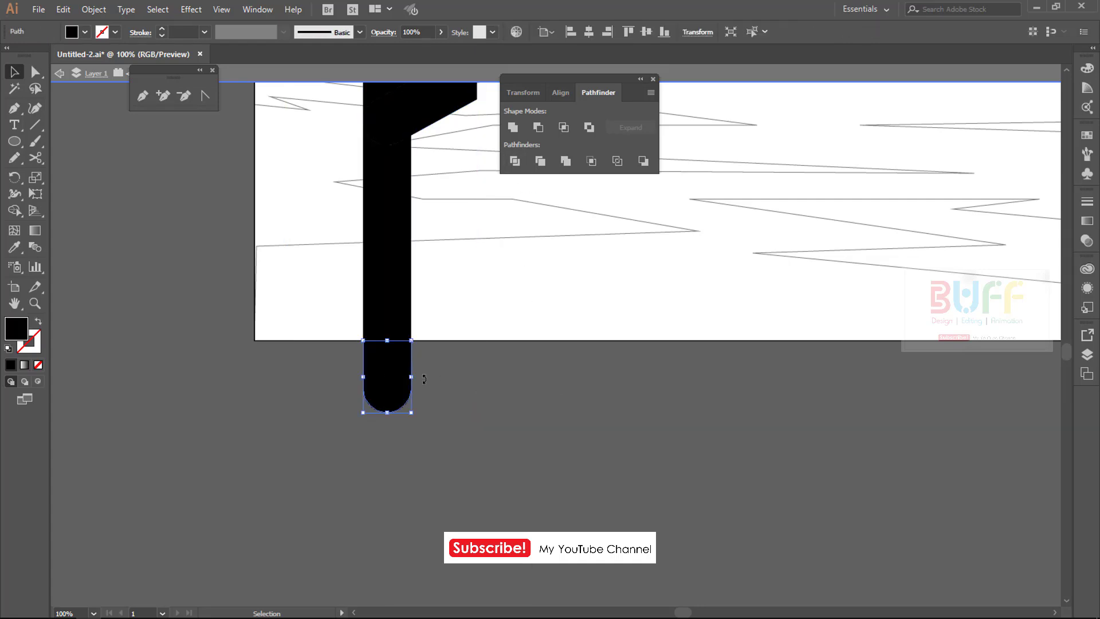
key(Delete)
Cut a smaller cactus's rounded foot flat with a line, Divide, and deletion.
scroll(560, 381, up, 3)
scroll(491, 332, up, 2)
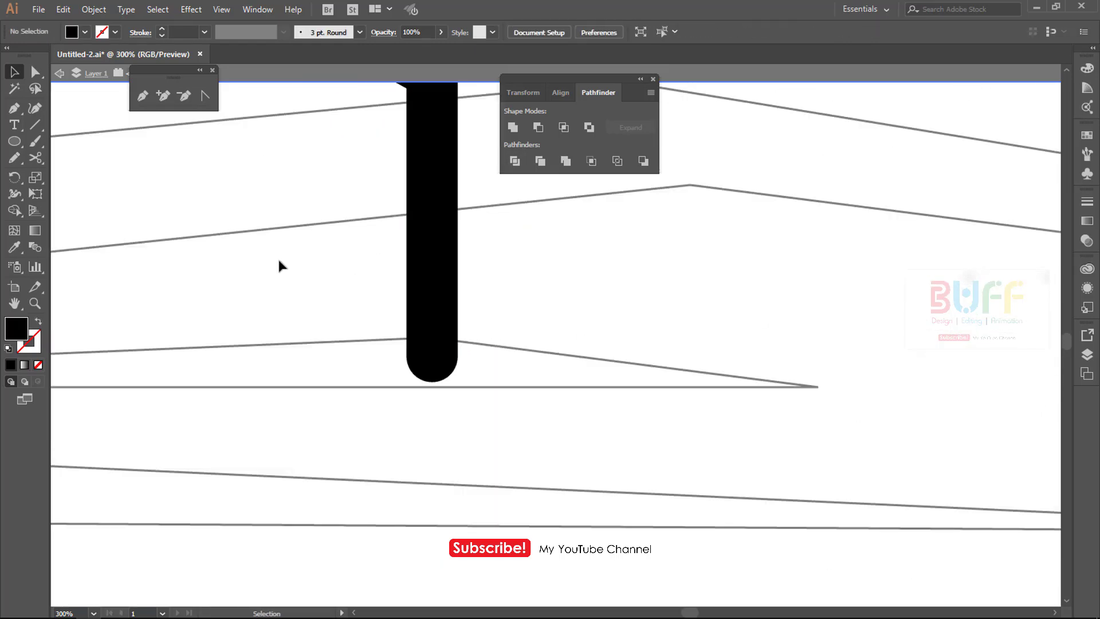
mouse_move(377, 339)
mouse_down()
mouse_move(448, 333)
mouse_move(476, 348)
mouse_up()
key(ctrl)
click(515, 161)
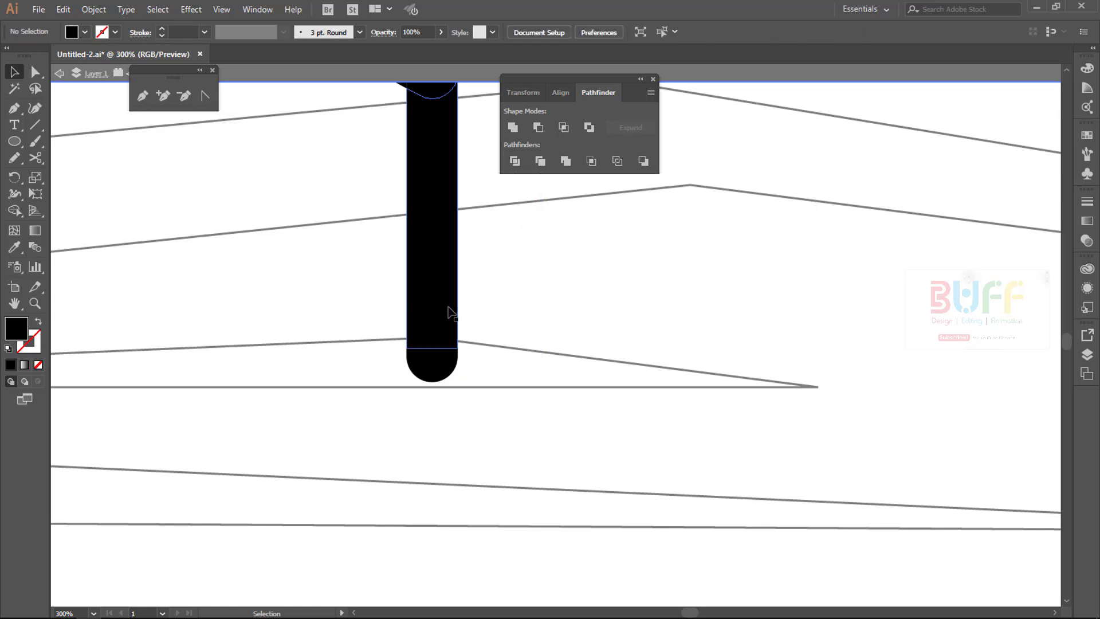
right_click(449, 307)
click(492, 424)
click(459, 367)
key(Delete)
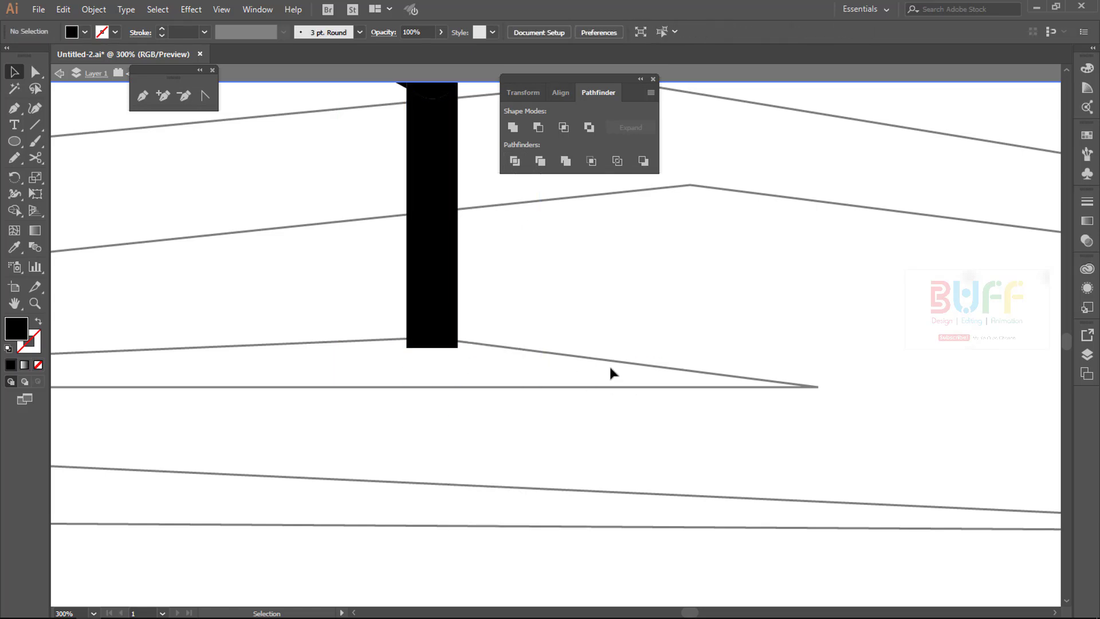
scroll(610, 364, down, 5)
Divide the third cactus along a cutting line and delete its rounded bottom cap.
click(583, 350)
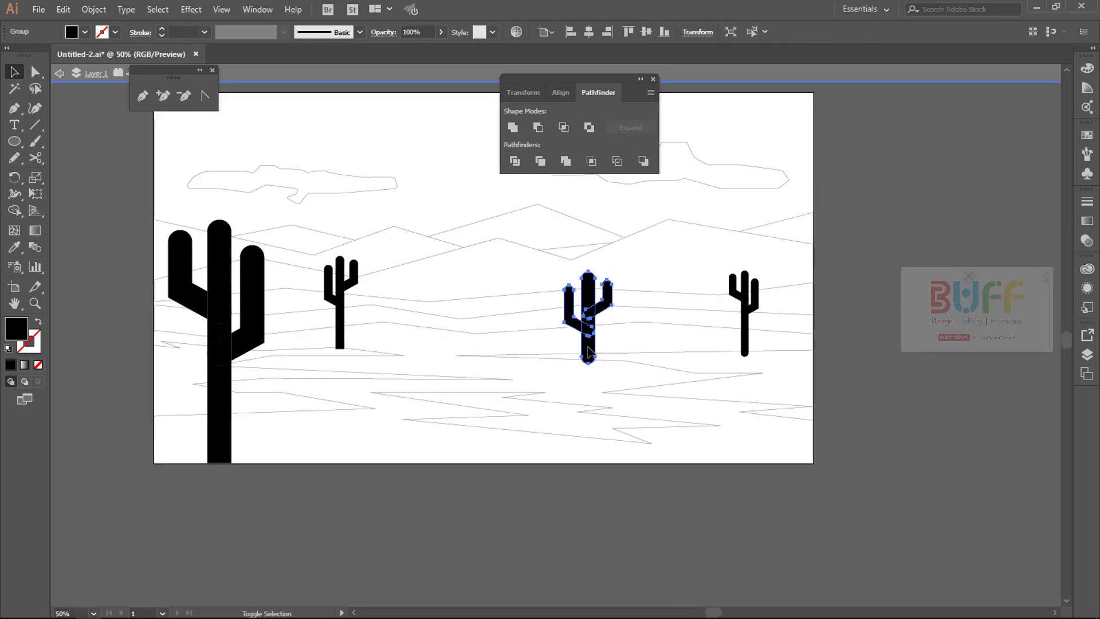
scroll(596, 353, up, 4)
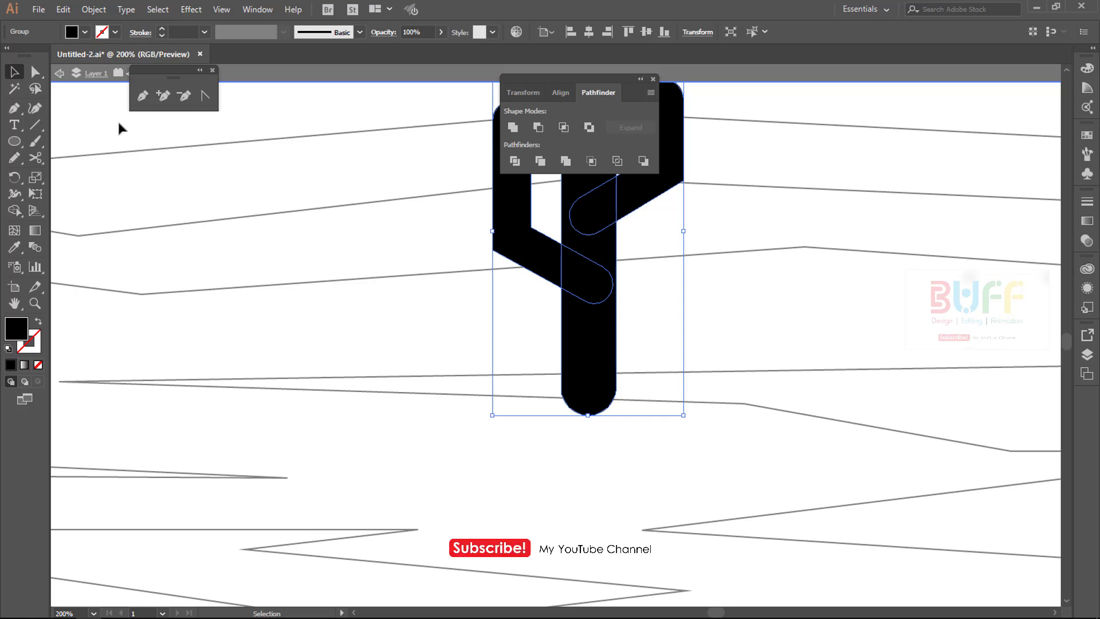
key(backslash)
key(v)
shift+click(630, 382)
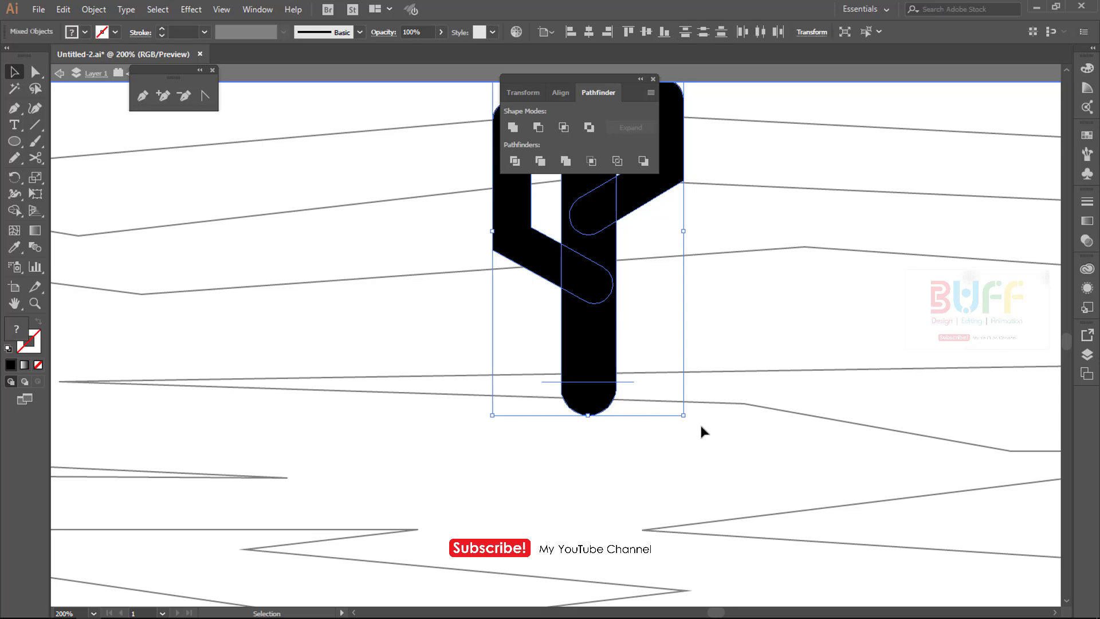
right_click(600, 337)
click(647, 449)
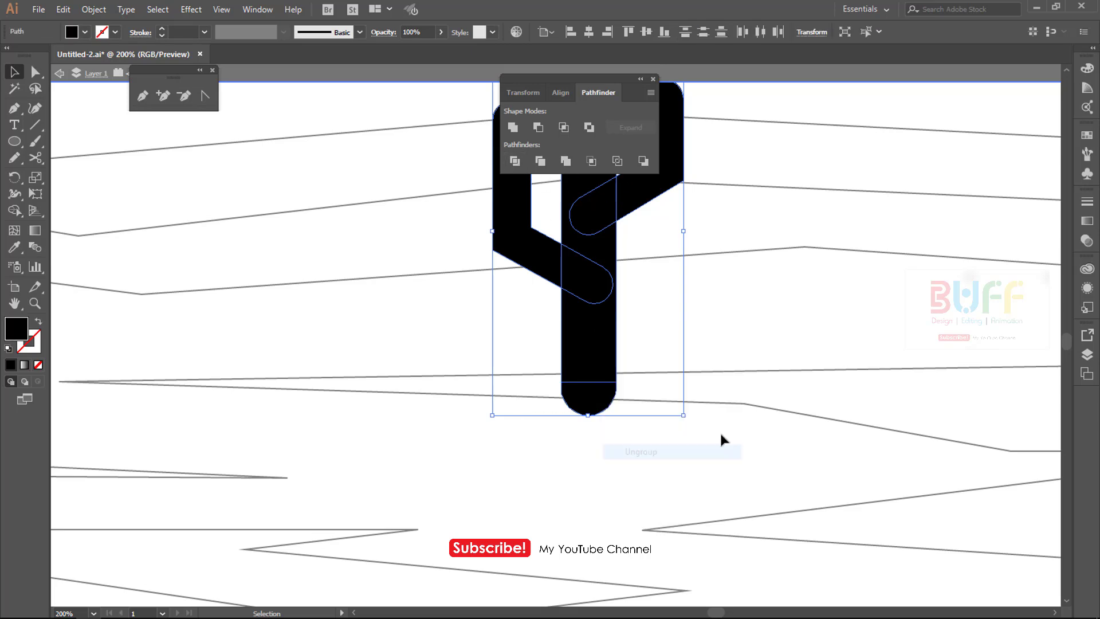
click(588, 401)
key(Delete)
scroll(713, 403, down, 1)
scroll(745, 383, down, 2)
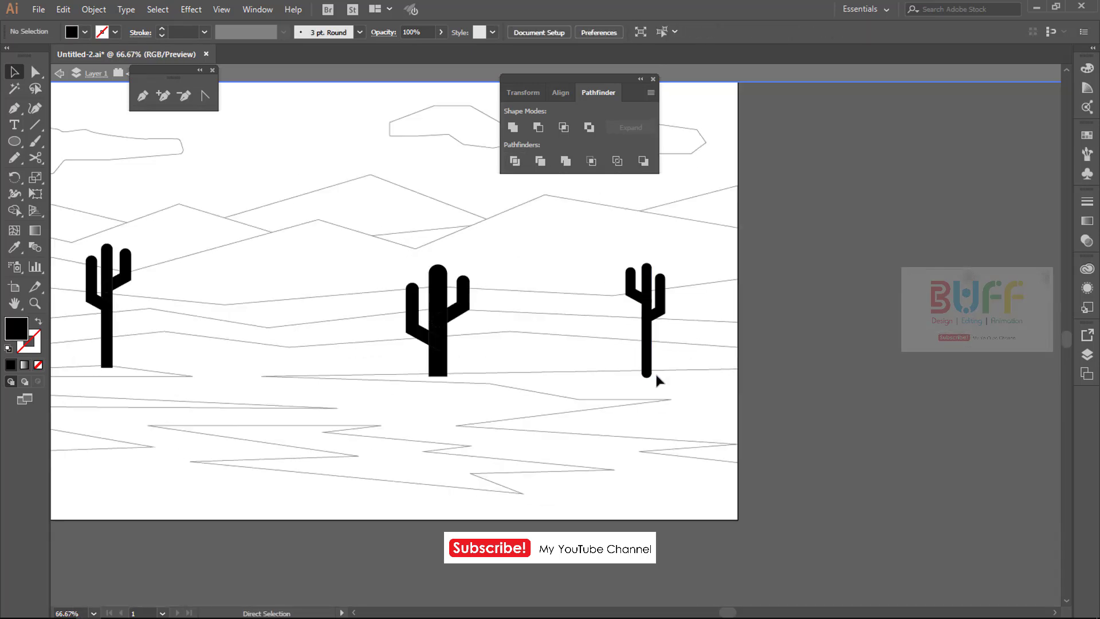
scroll(656, 380, up, 3)
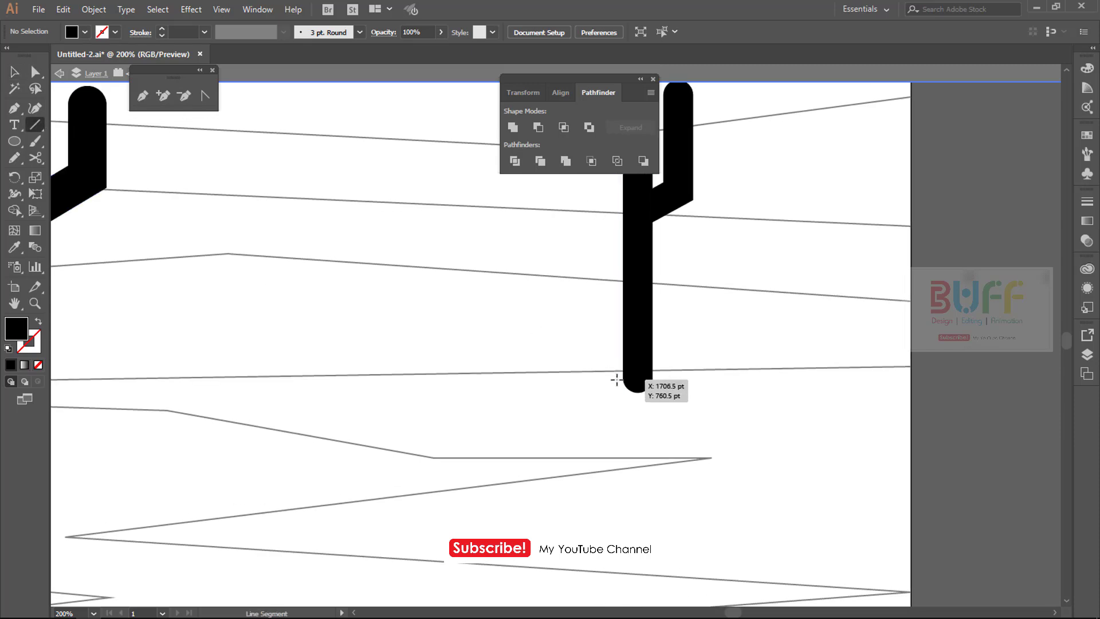
Split the next cactus along a horizontal line and delete its rounded cap.
drag(705, 378, 704, 378)
key(v)
shift+click(647, 387)
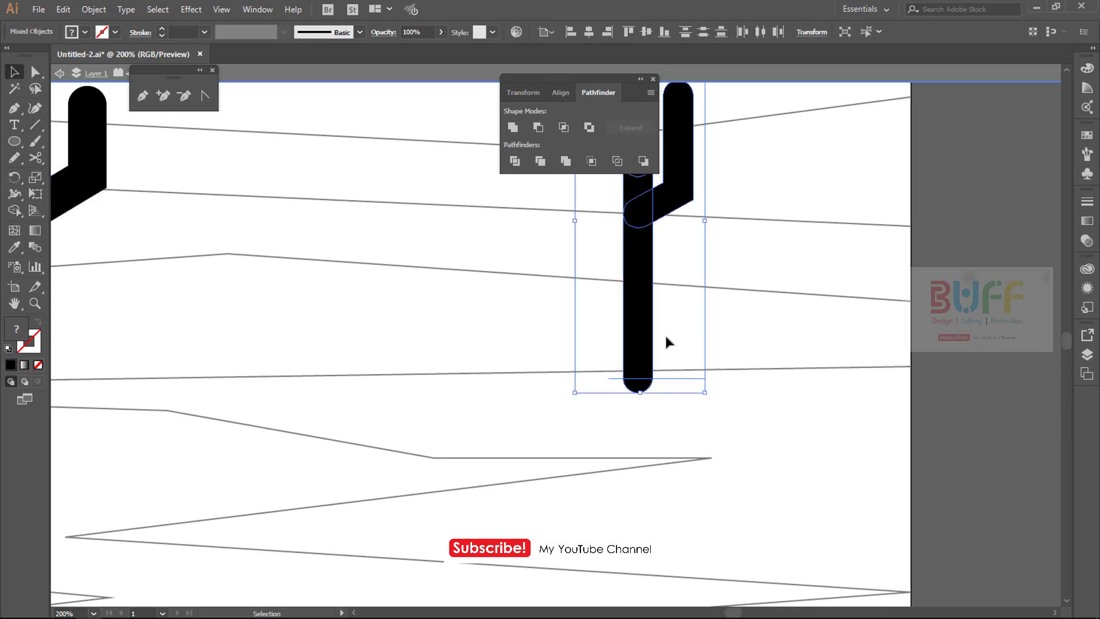
click(521, 162)
right_click(637, 359)
click(688, 468)
click(640, 388)
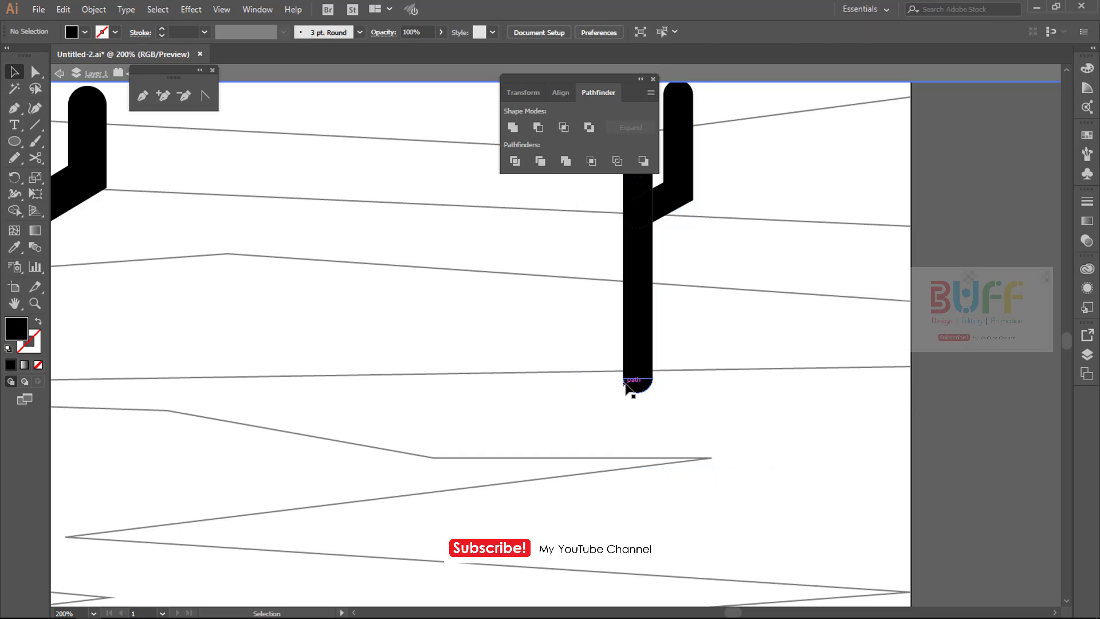
key(Delete)
click(707, 401)
scroll(745, 378, down, 5)
Draw a black hexagon on the empty pasteboard left of the artboard.
drag(806, 361, 826, 367)
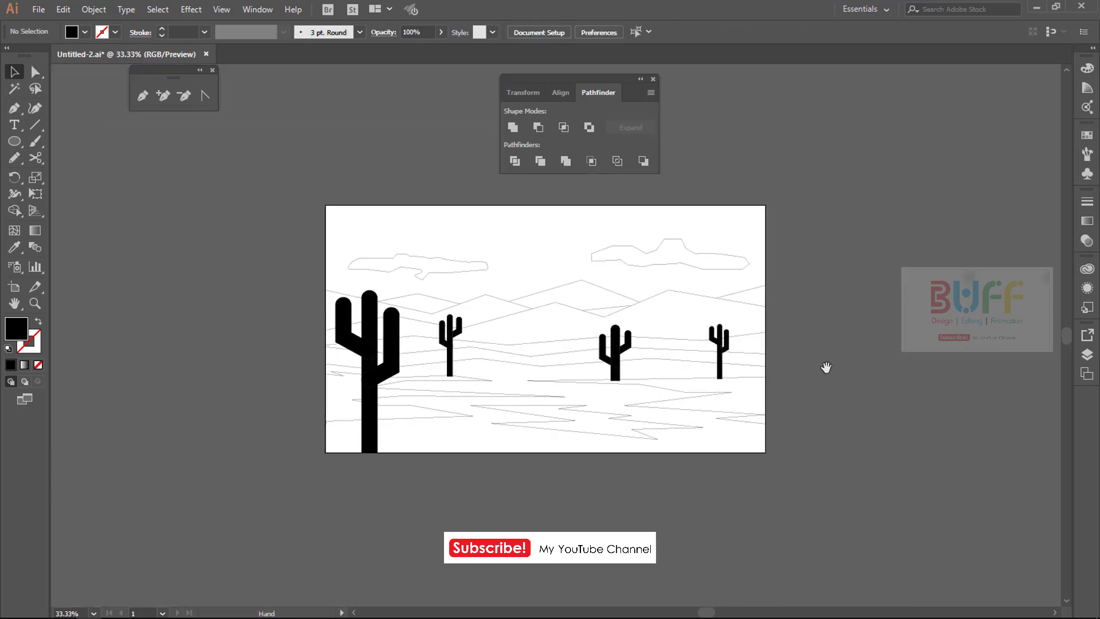
scroll(803, 390, up, 2)
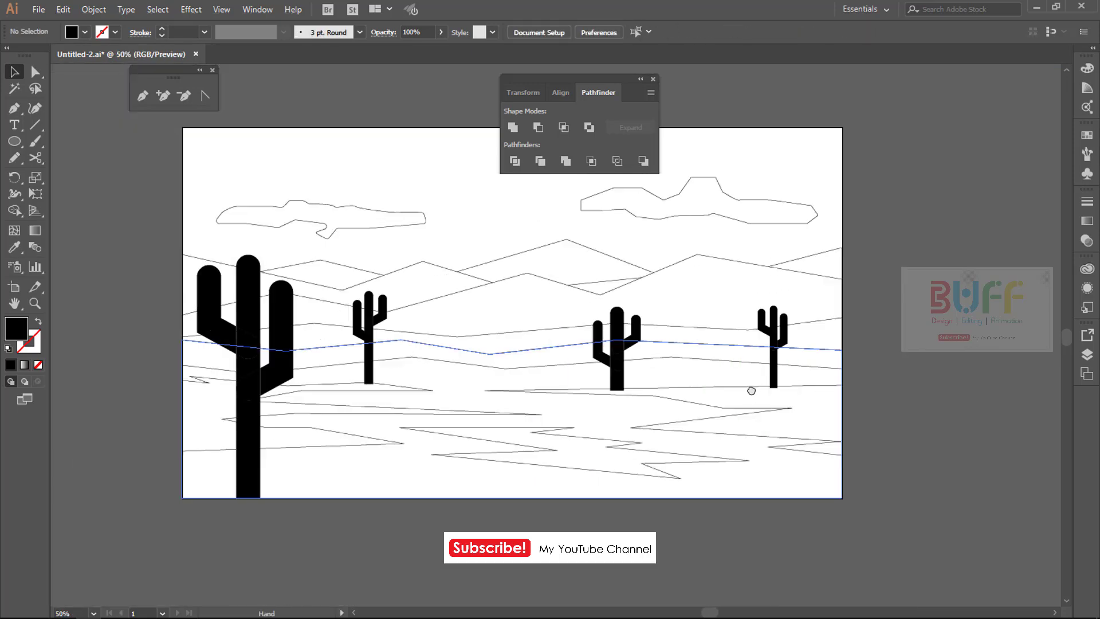
drag(749, 388, 764, 367)
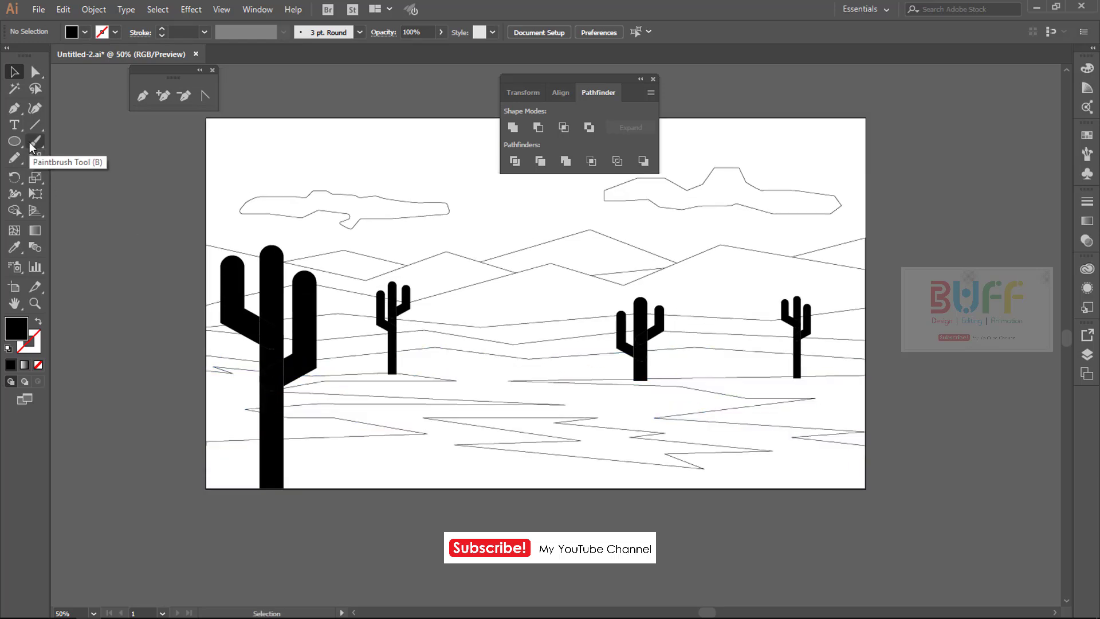
scroll(491, 263, down, 1)
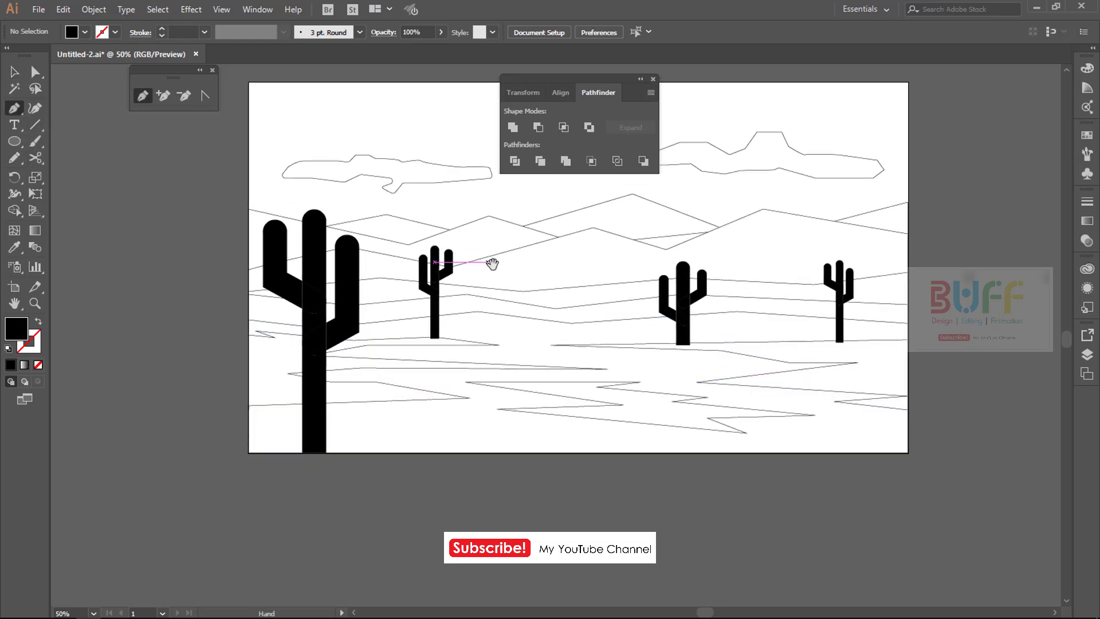
scroll(491, 263, left, 5)
mouse_move(15, 141)
mouse_down()
mouse_move(82, 174)
mouse_move(79, 190)
mouse_up()
drag(248, 350, 313, 406)
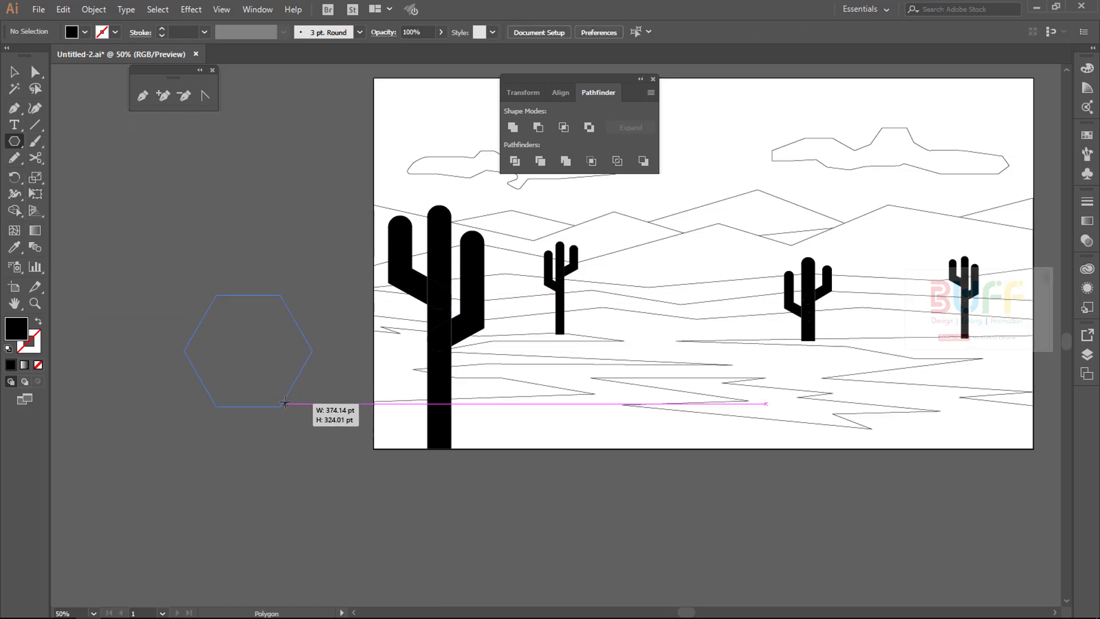
key(v)
click(191, 9)
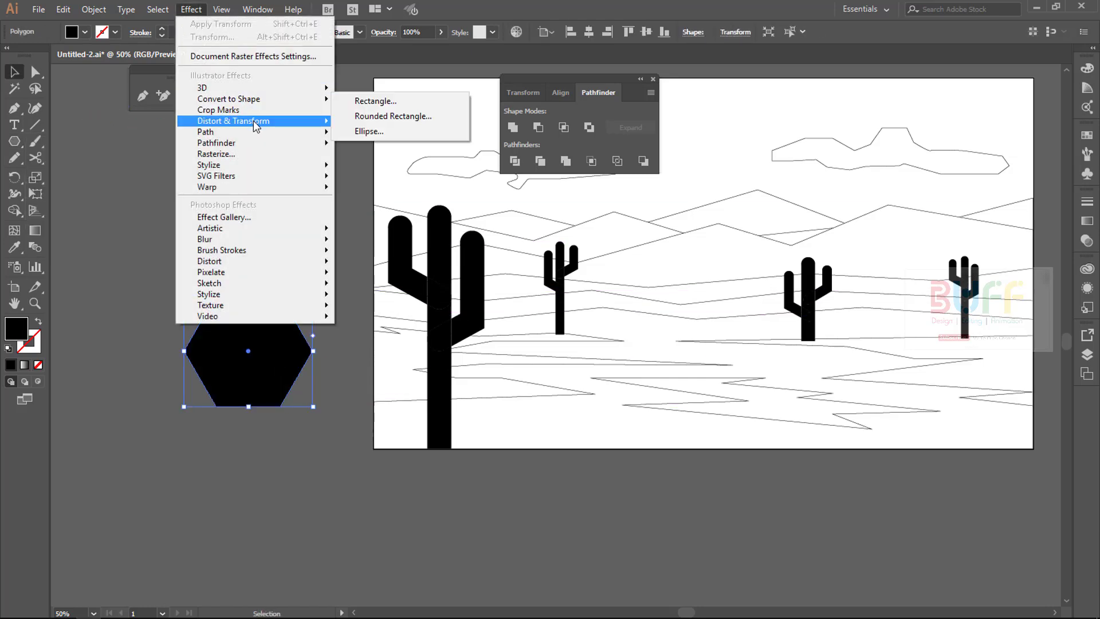
Apply Roughen to the hexagon, tuning Size and Detail with Preview on.
click(390, 160)
click(813, 234)
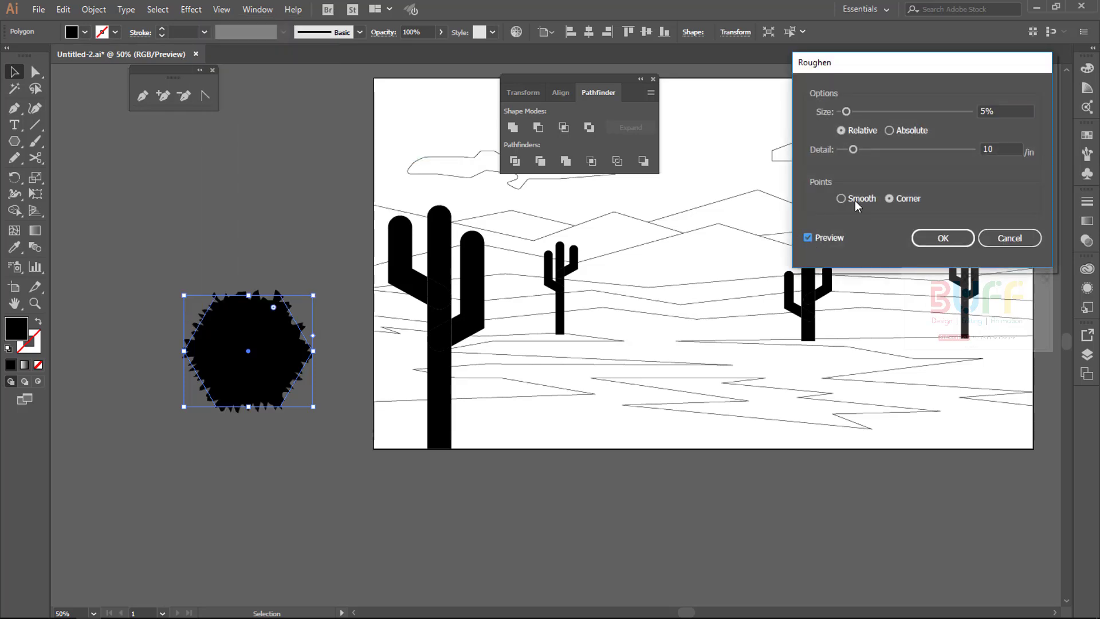
drag(853, 149, 889, 149)
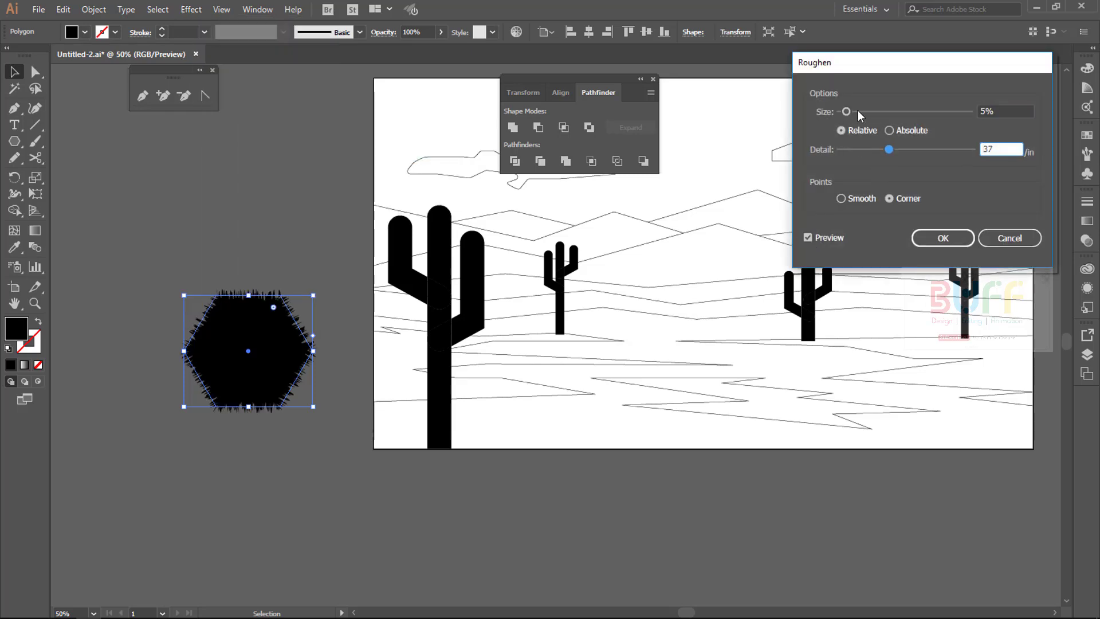
drag(846, 111, 875, 111)
drag(883, 151, 849, 150)
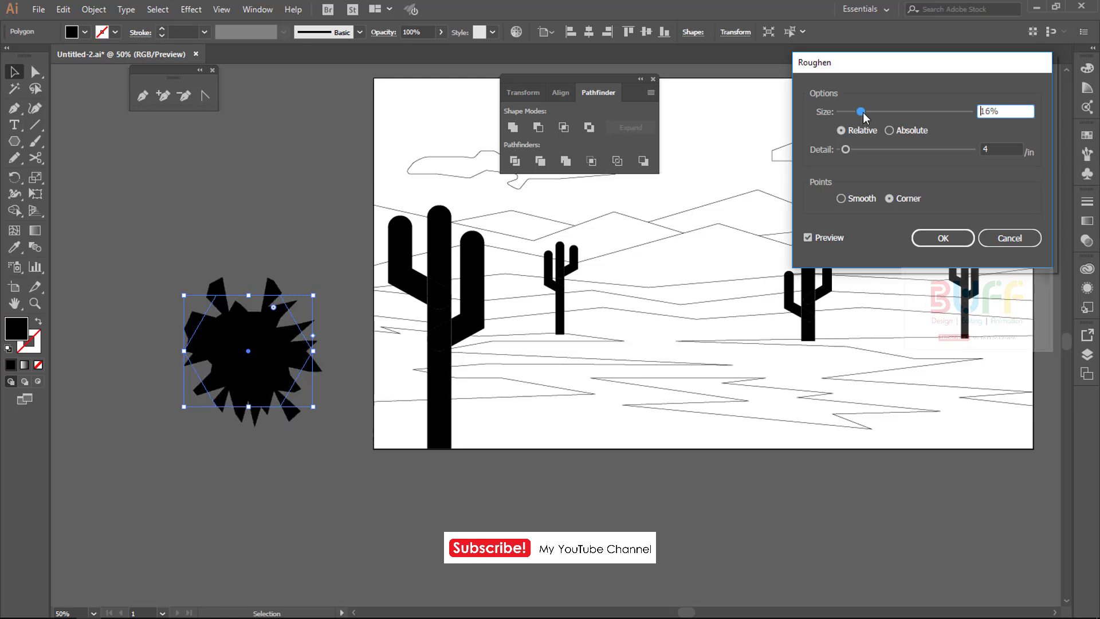
drag(875, 112, 848, 112)
drag(847, 151, 851, 150)
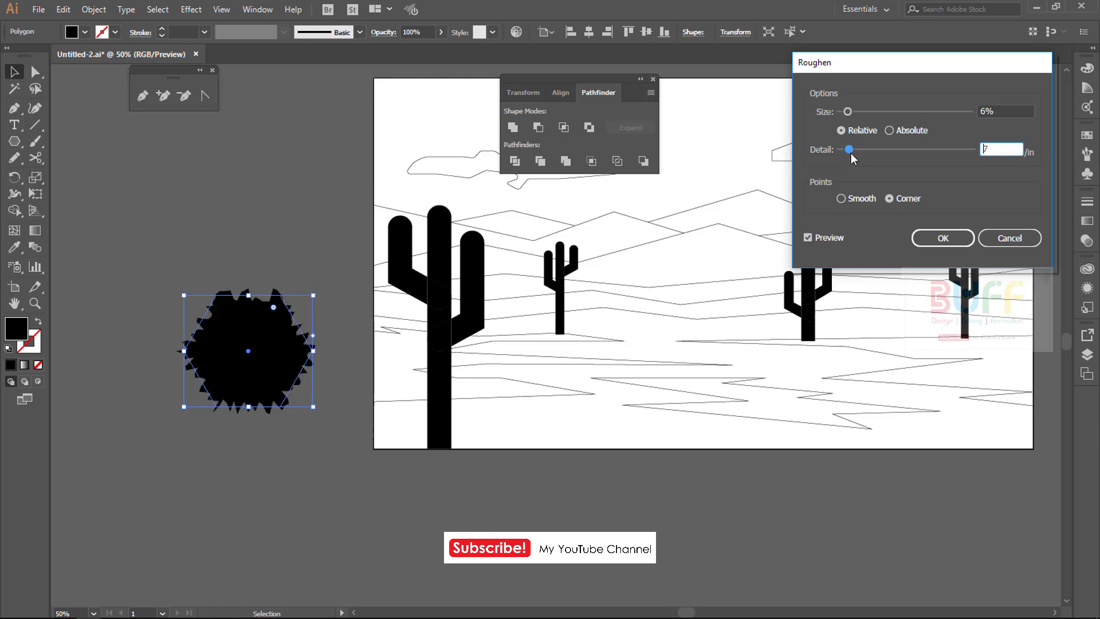
drag(848, 112, 865, 113)
Confirm the Roughen effect and expand its appearance into an editable path.
click(943, 238)
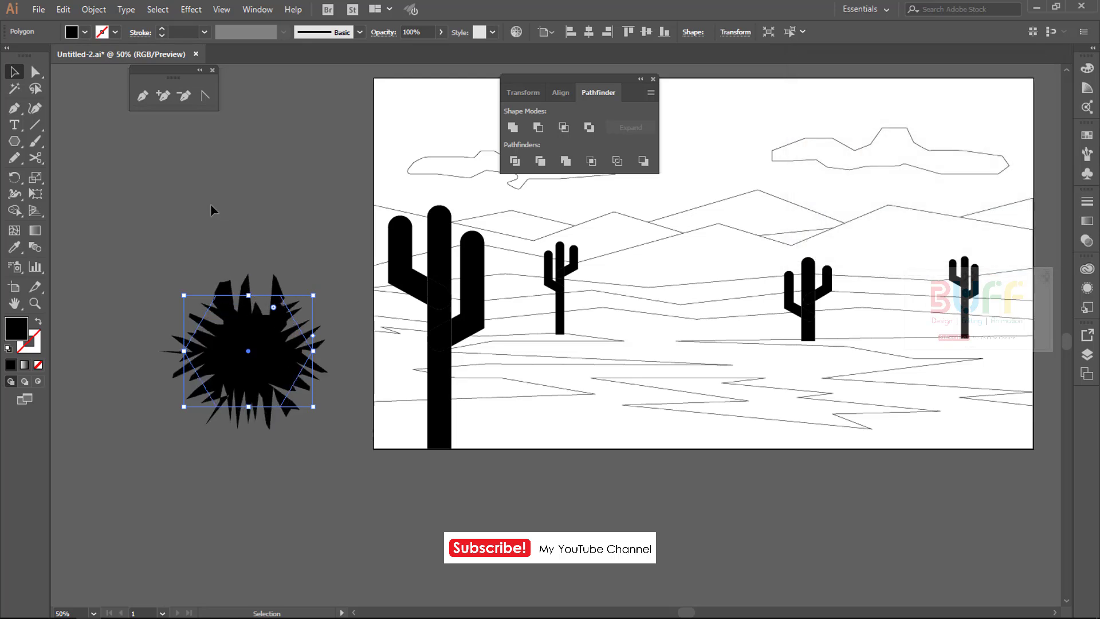
drag(211, 204, 344, 142)
click(93, 9)
click(136, 171)
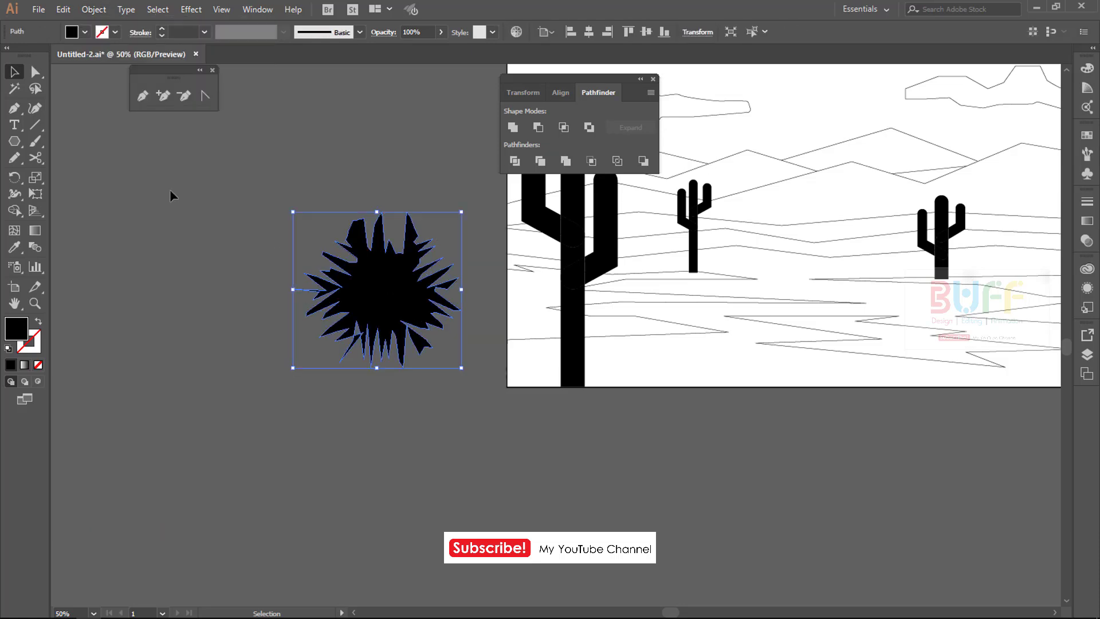
Cut the spiky shape horizontally with Divide and delete the lower half and fragments.
key(backslash)
drag(274, 284, 494, 285)
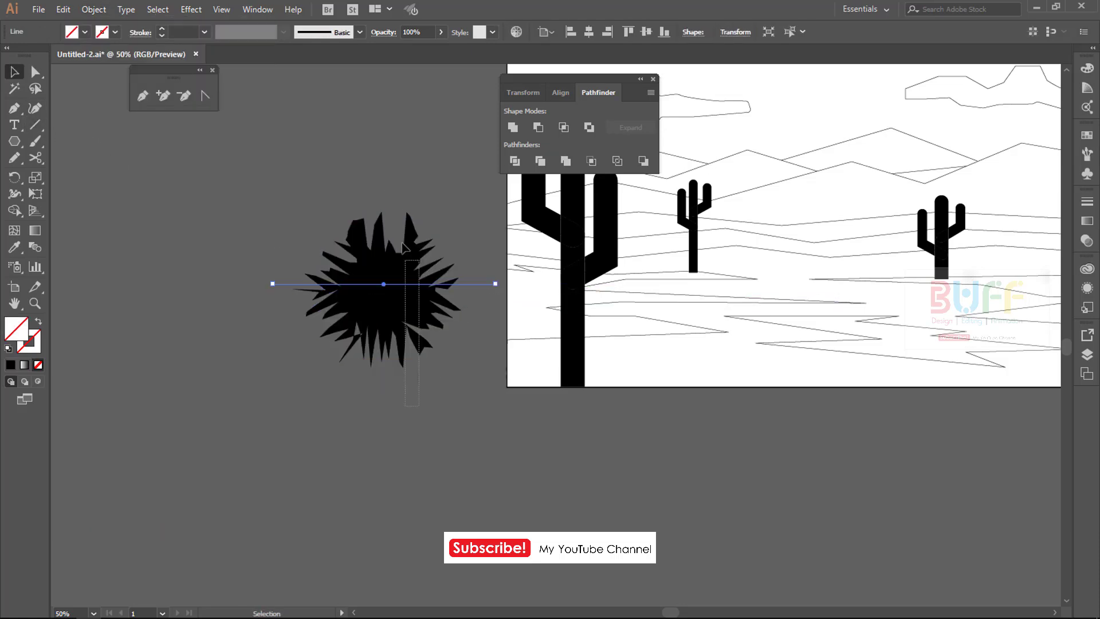
key(v)
drag(258, 195, 504, 378)
click(515, 161)
right_click(415, 265)
click(454, 363)
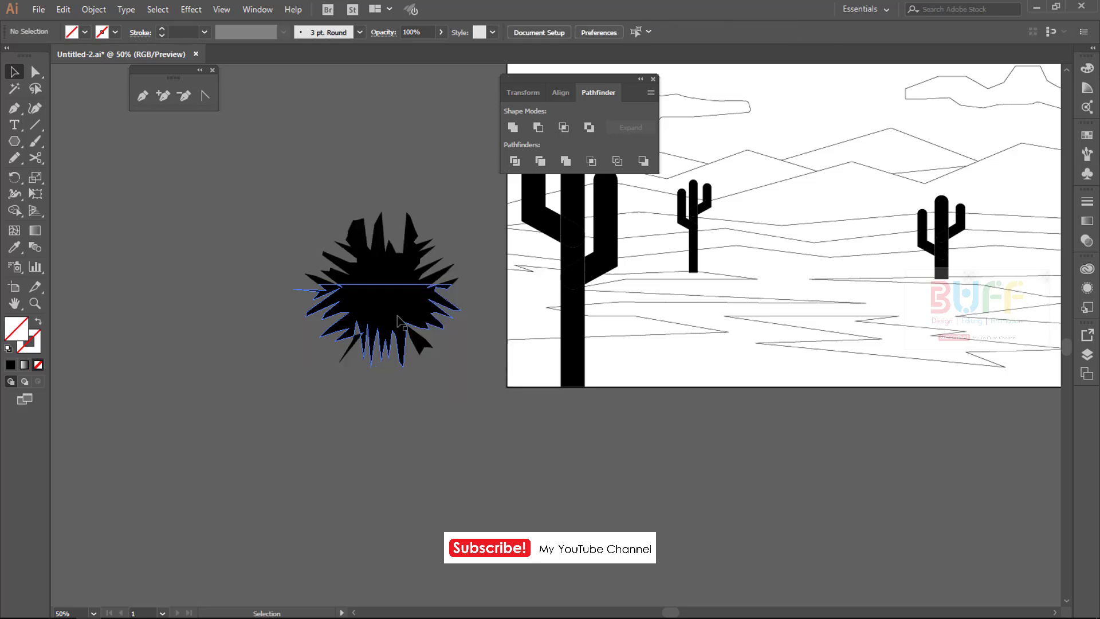
click(378, 332)
key(Delete)
drag(333, 316, 435, 397)
key(Delete)
Move the flat-bottomed bush onto the artboard's lower-right dunes and check its placement.
drag(423, 313, 350, 331)
click(310, 286)
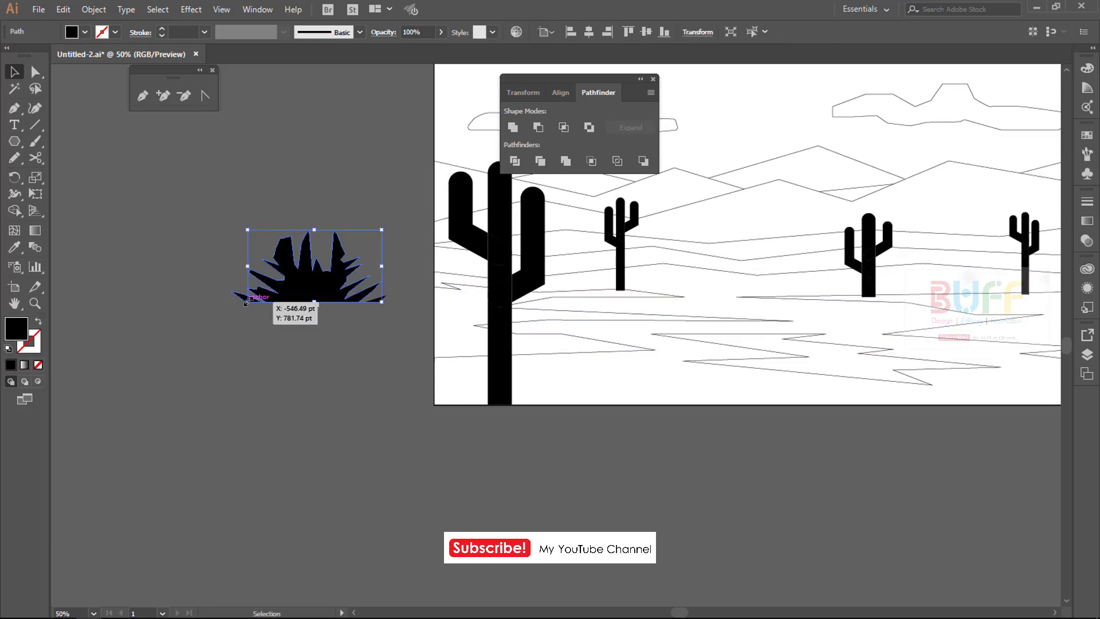
click(234, 314)
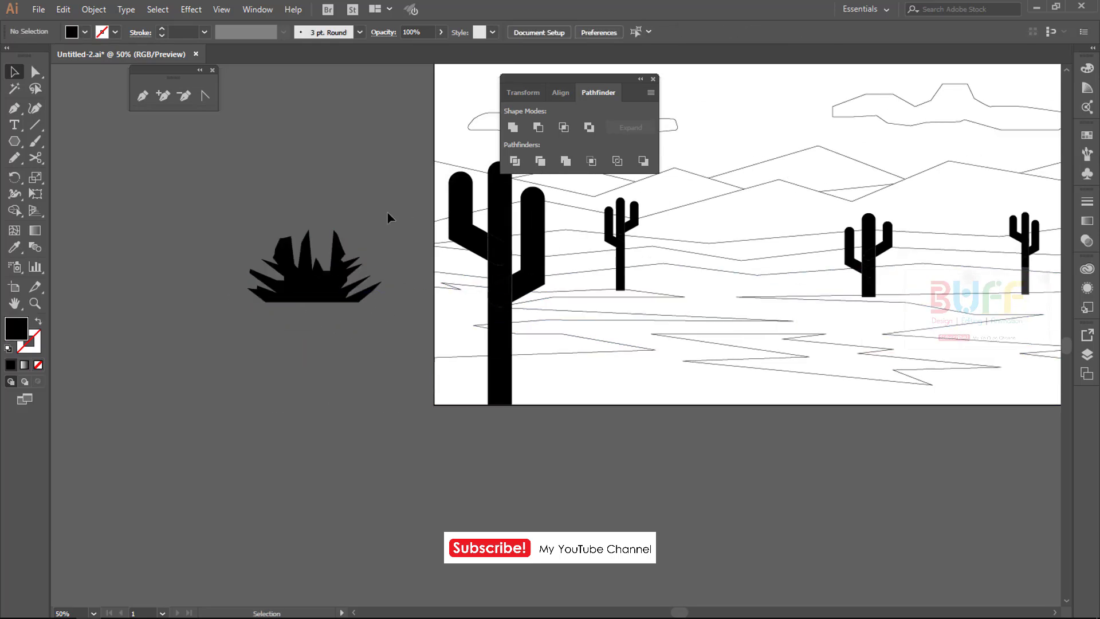
click(312, 295)
key(a)
scroll(343, 321, down, 1)
drag(370, 327, 288, 318)
key(v)
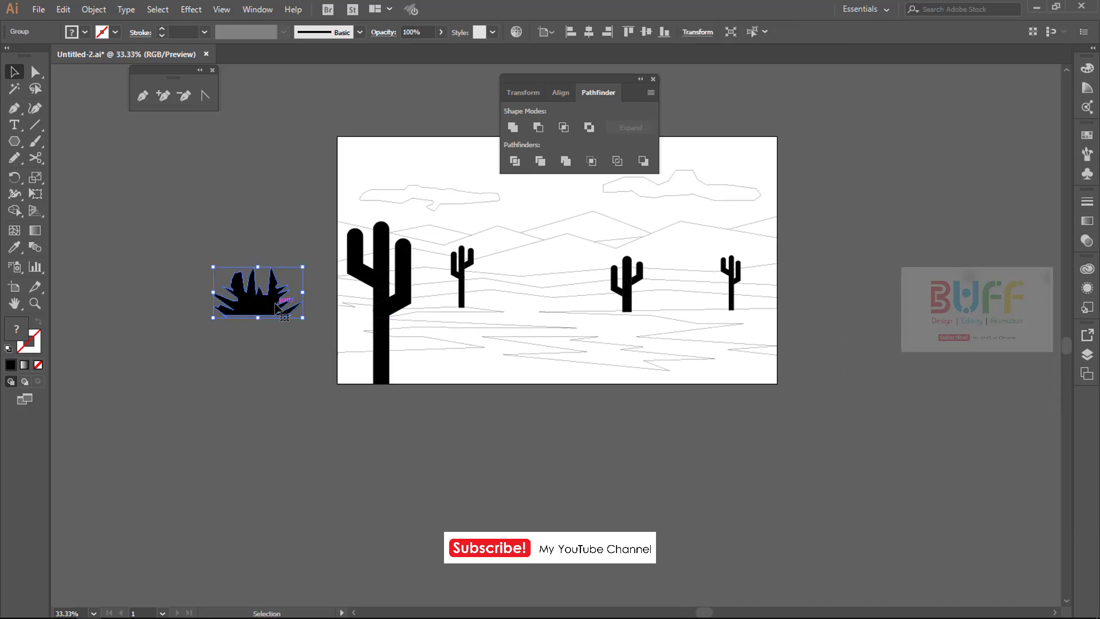
drag(301, 267, 749, 314)
key(ctrl+shift+a)
scroll(679, 358, up, 2)
scroll(679, 358, up, 2)
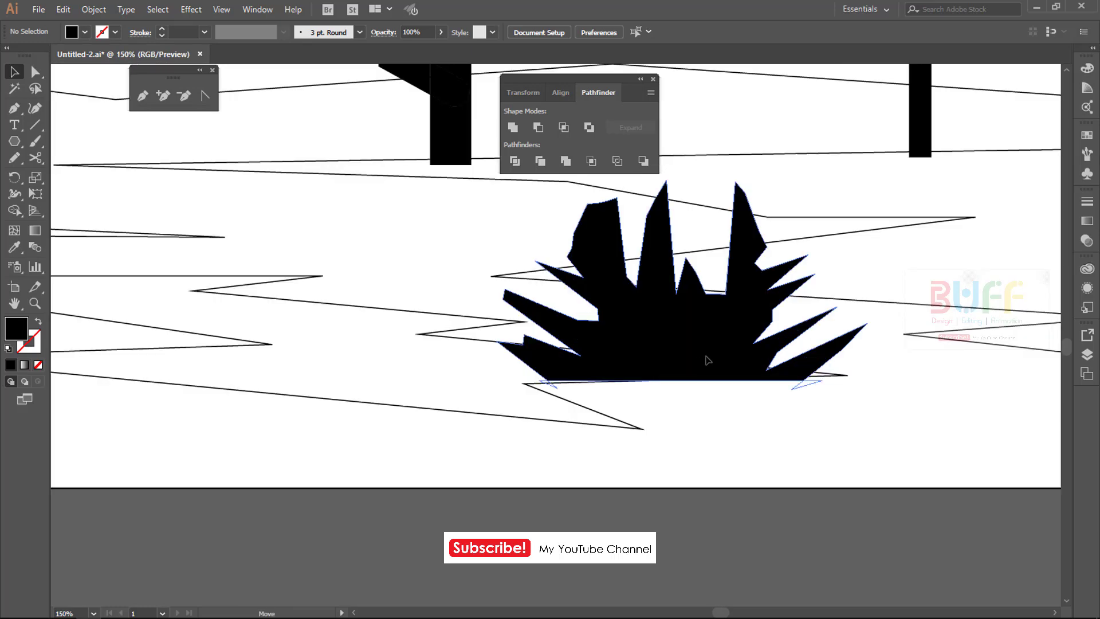
click(705, 361)
click(769, 459)
scroll(737, 363, down, 1)
Draw another black hexagon beside the artboard and reapply the last Roughen effect.
scroll(742, 365, down, 2)
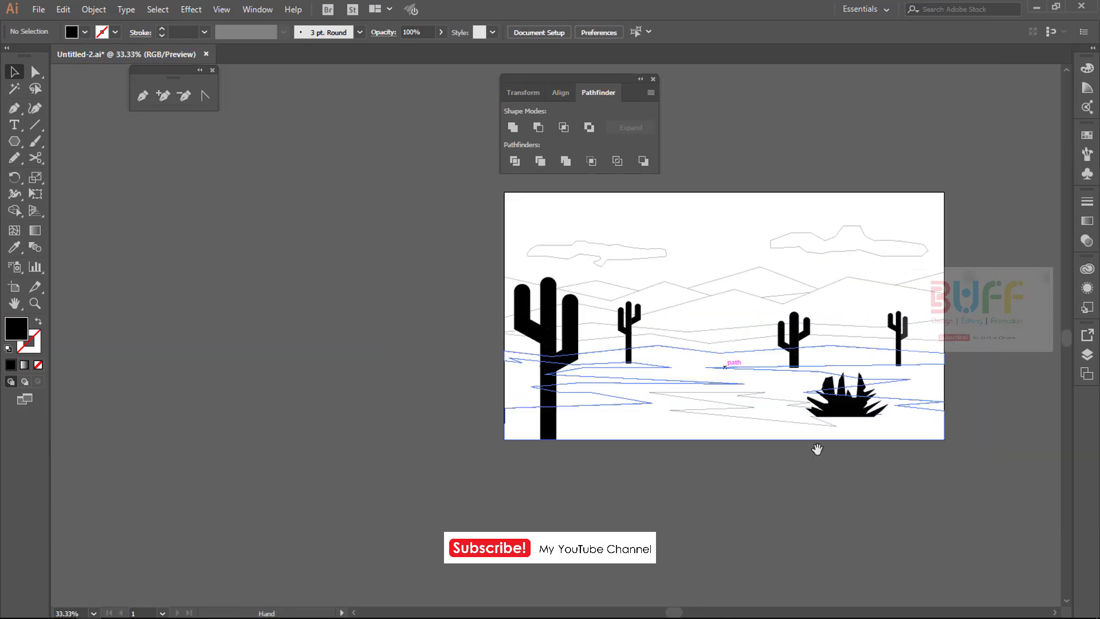
drag(360, 301, 384, 323)
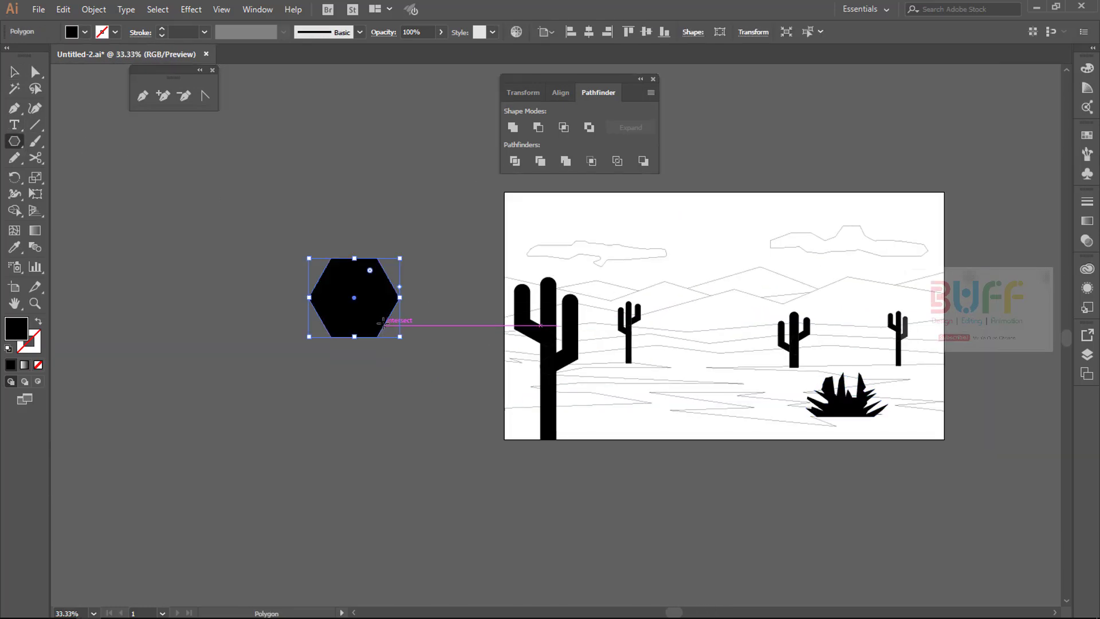
click(190, 9)
click(229, 22)
key(v)
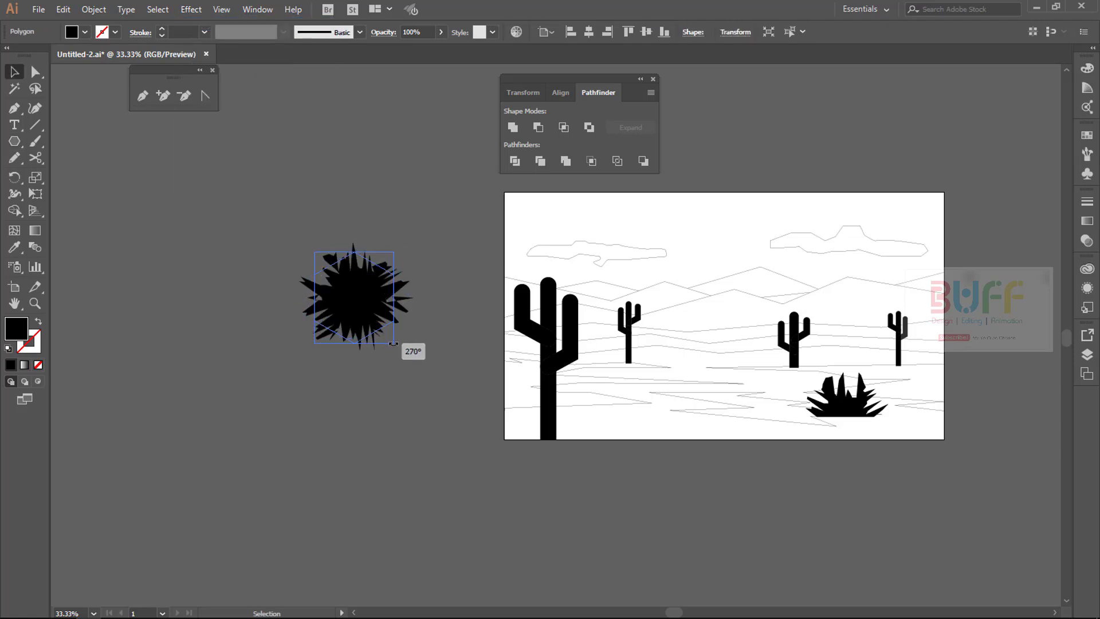
Draw a diagonal cutting line across the spiky shape and divide it.
drag(406, 335, 445, 312)
key(ctrl+z)
click(445, 312)
click(354, 306)
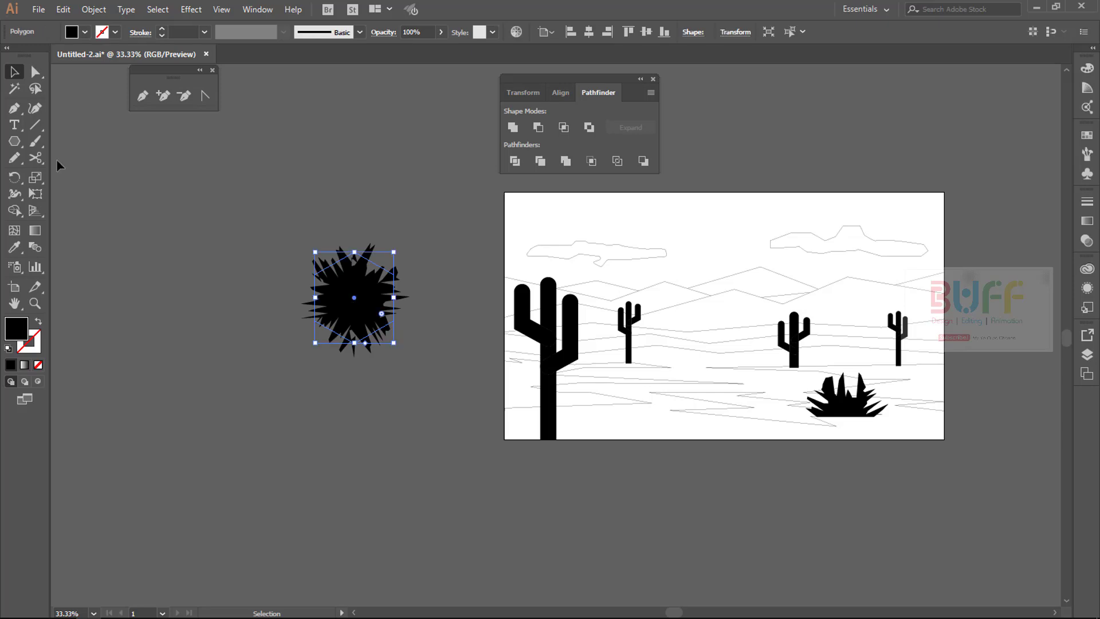
mouse_move(415, 295)
mouse_down()
mouse_move(442, 295)
mouse_move(355, 353)
mouse_up()
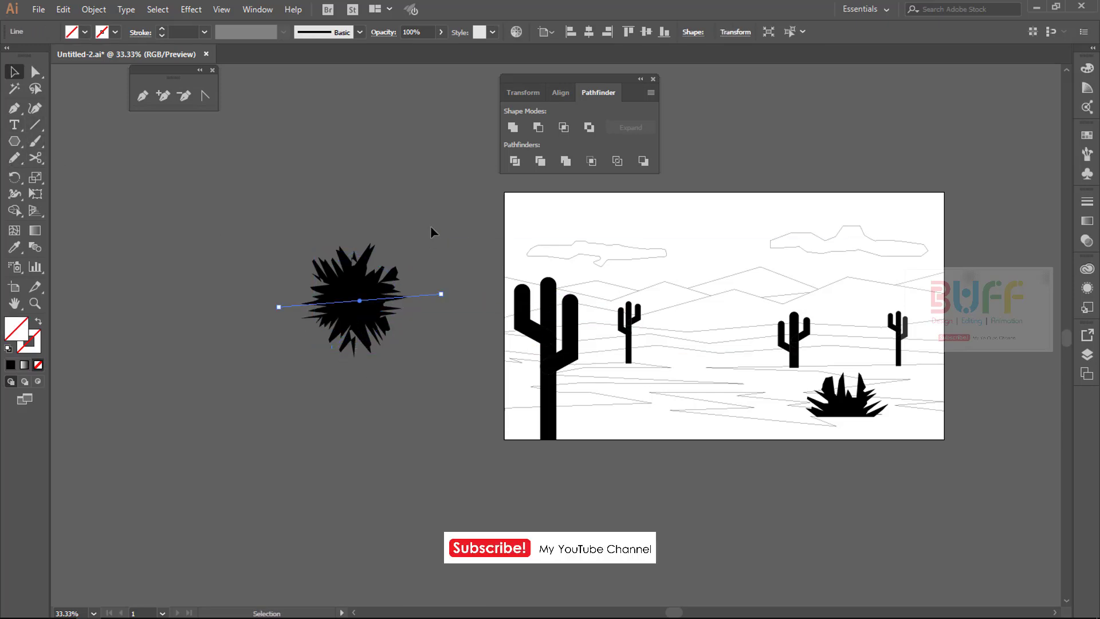
key(ctrl+a)
click(514, 161)
Ungroup the pieces and delete the lower half, then undo back to the whole shape.
right_click(367, 287)
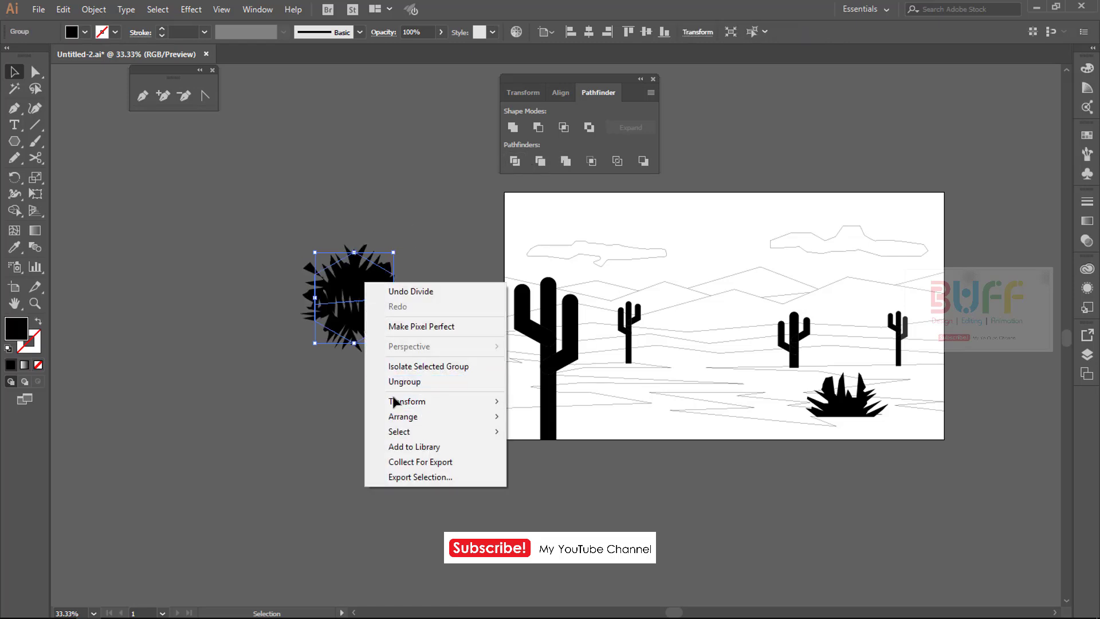
click(405, 381)
click(349, 326)
key(Delete)
click(378, 281)
key(ctrl+z)
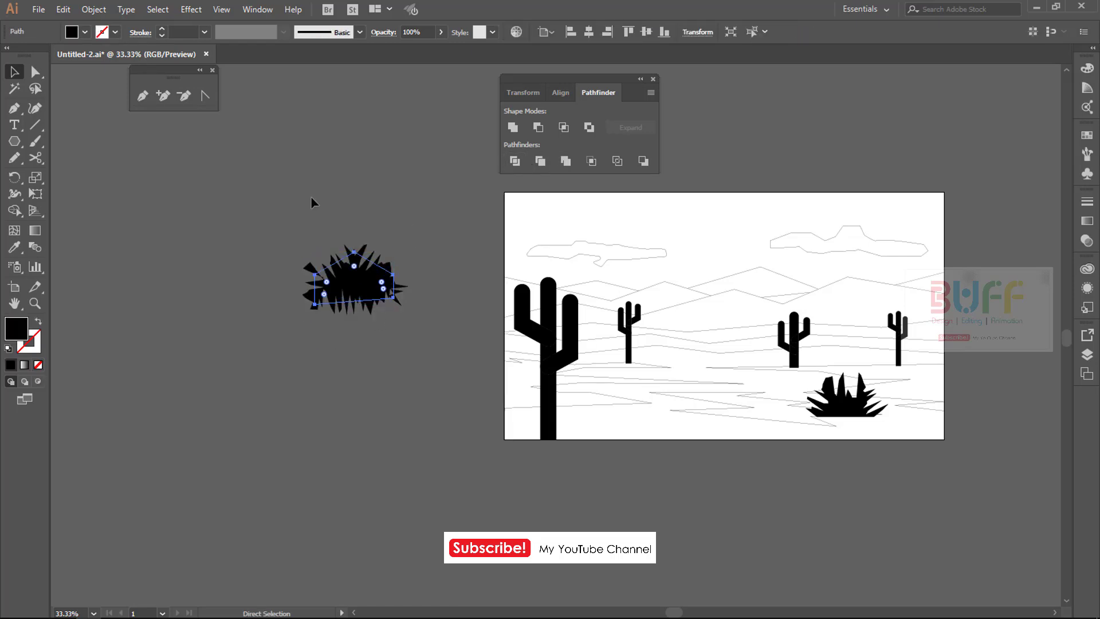
key(ctrl+z)
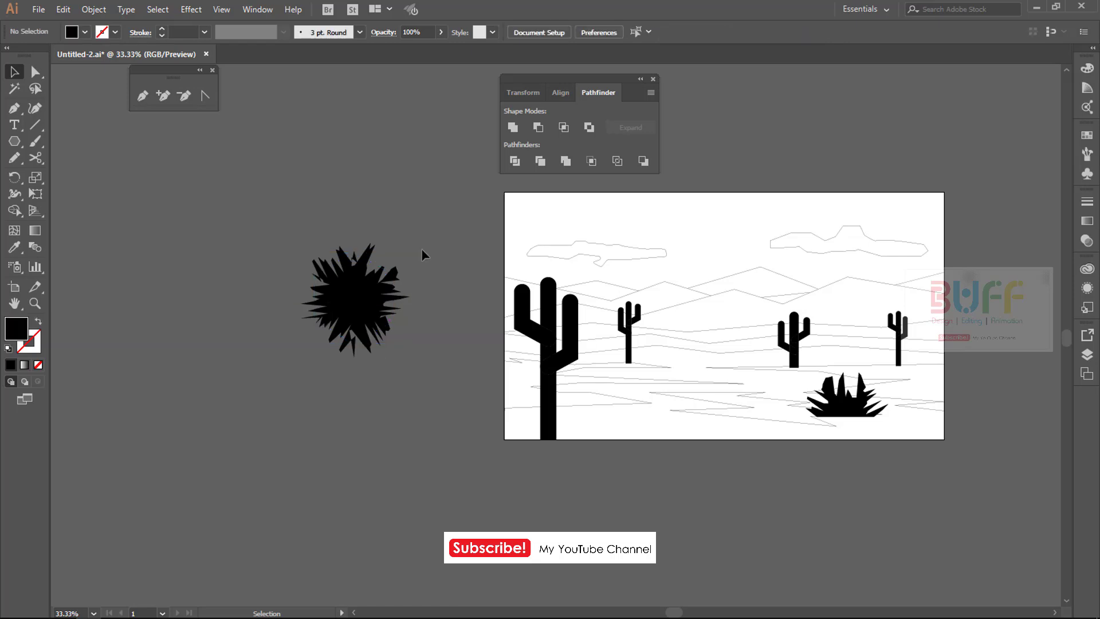
Expand the spiky shape's appearance, then divide it along a horizontal cutting line.
click(354, 298)
click(94, 9)
click(134, 171)
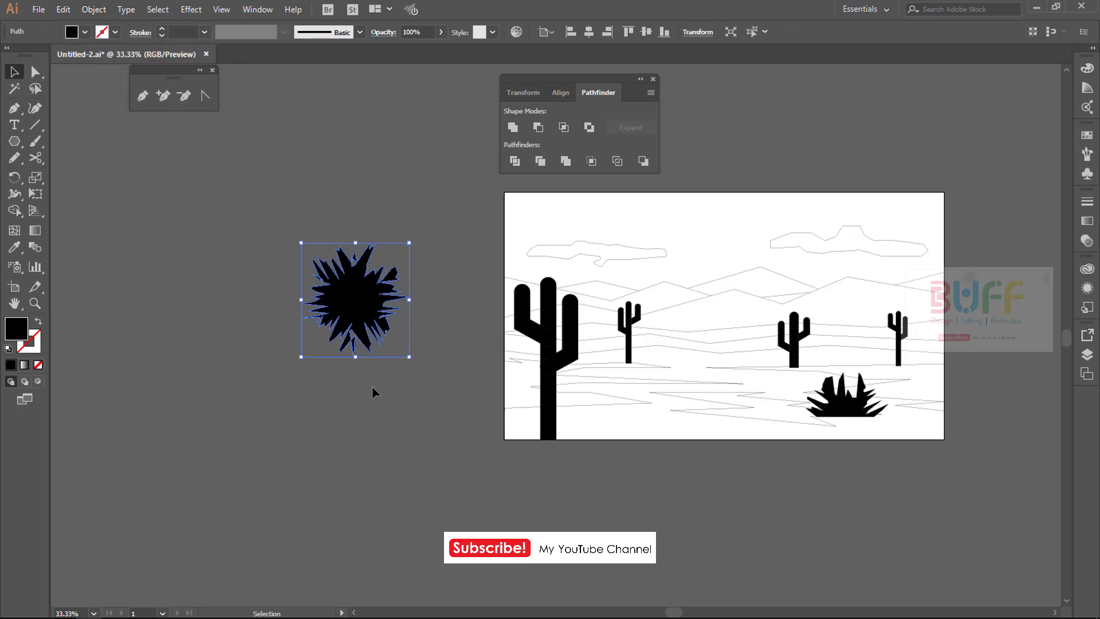
click(33, 130)
drag(285, 303, 441, 302)
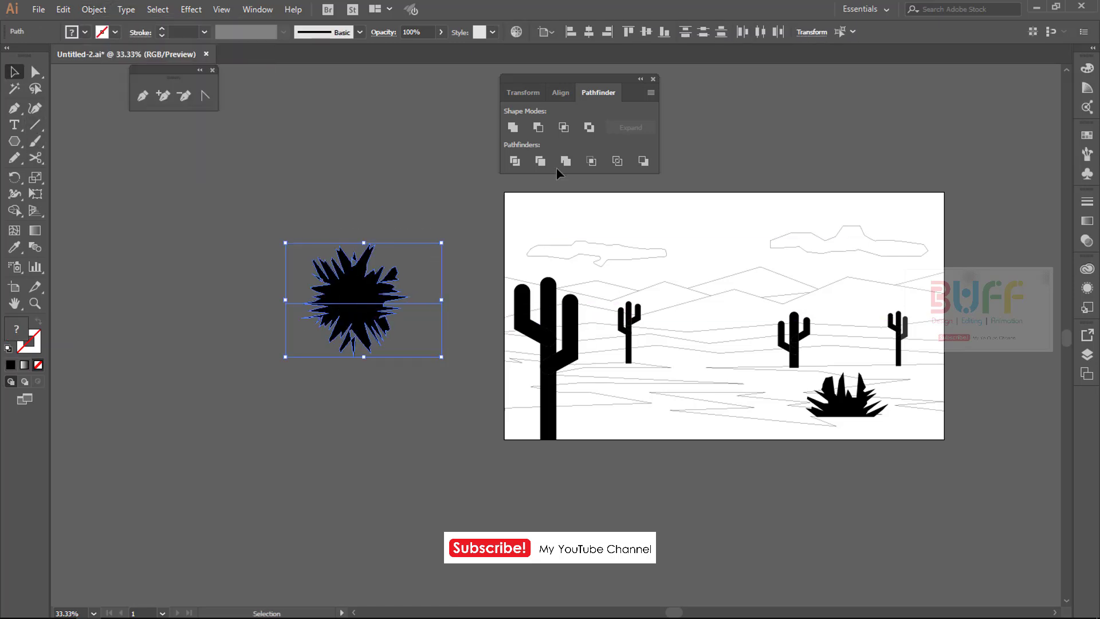
click(508, 157)
Ungroup the divided pieces and delete the lower half, leaving a flat bottom.
right_click(362, 295)
click(389, 380)
click(369, 331)
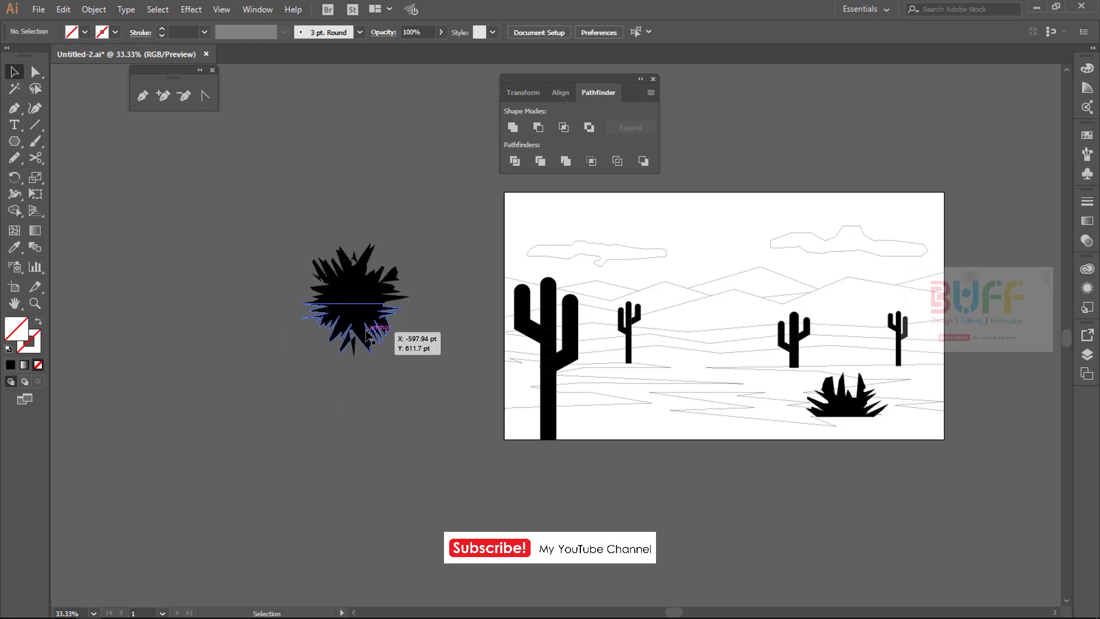
key(Delete)
click(393, 269)
Move the flat-bottomed bush into position beside the artboard.
scroll(371, 282, up, 1)
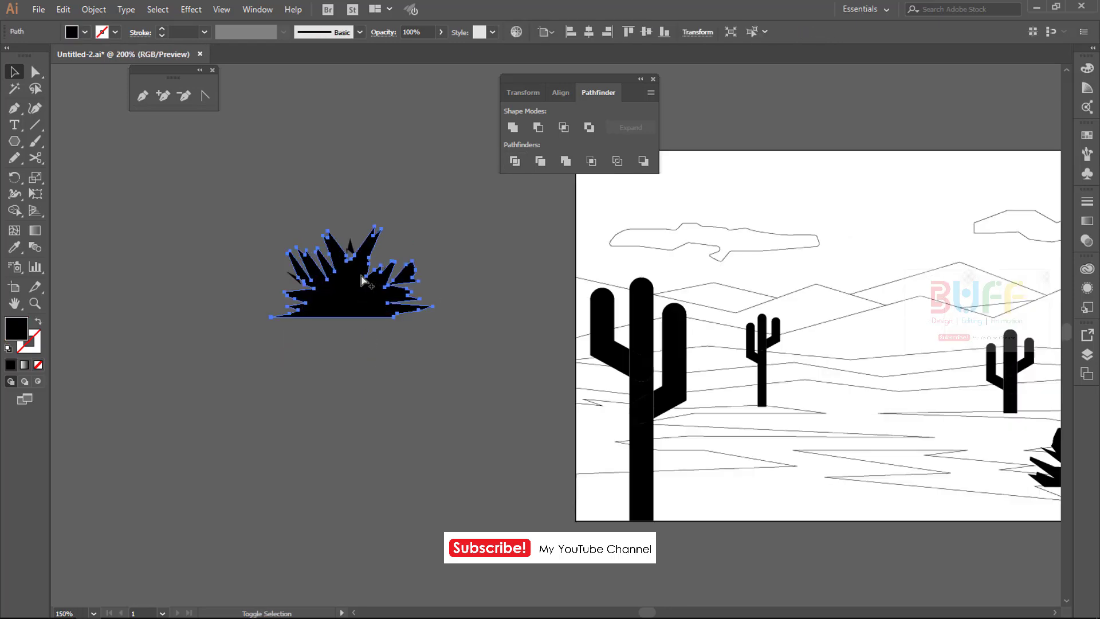
scroll(371, 282, up, 4)
click(318, 163)
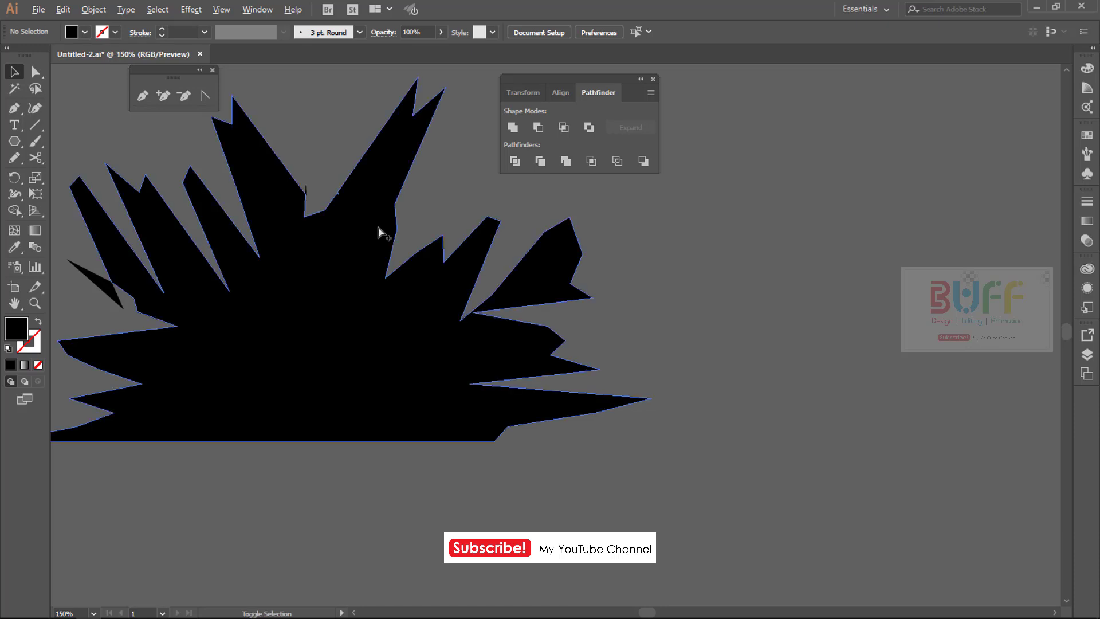
scroll(381, 233, down, 6)
drag(413, 240, 322, 282)
Drop a copy of the bush onto the dunes and shrink it to a small size.
drag(304, 326, 504, 341)
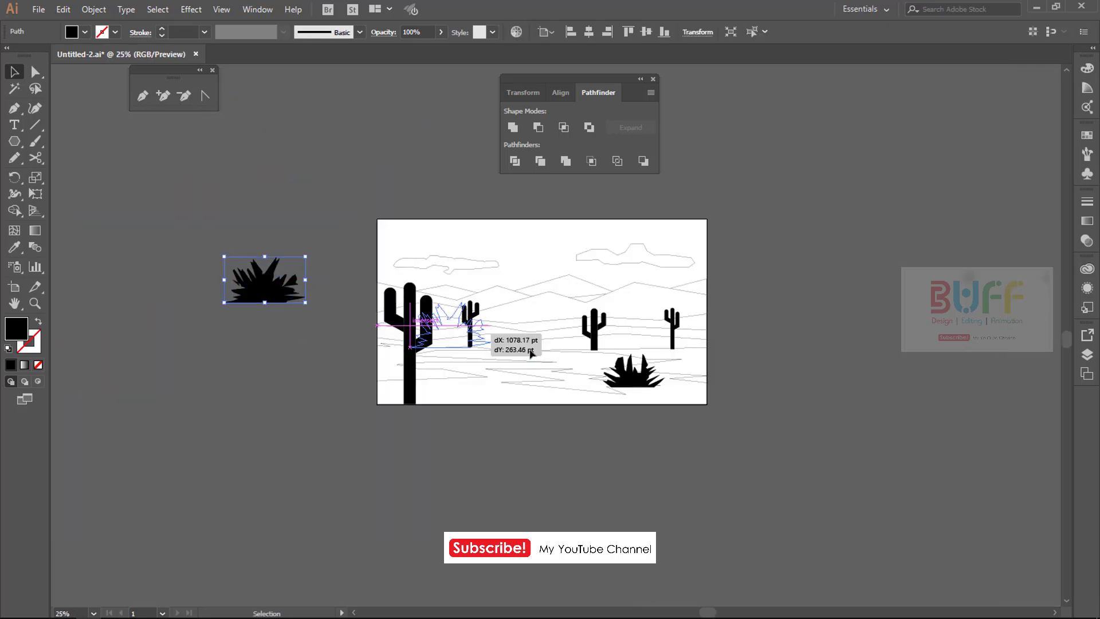
drag(573, 341, 518, 353)
scroll(519, 352, up, 4)
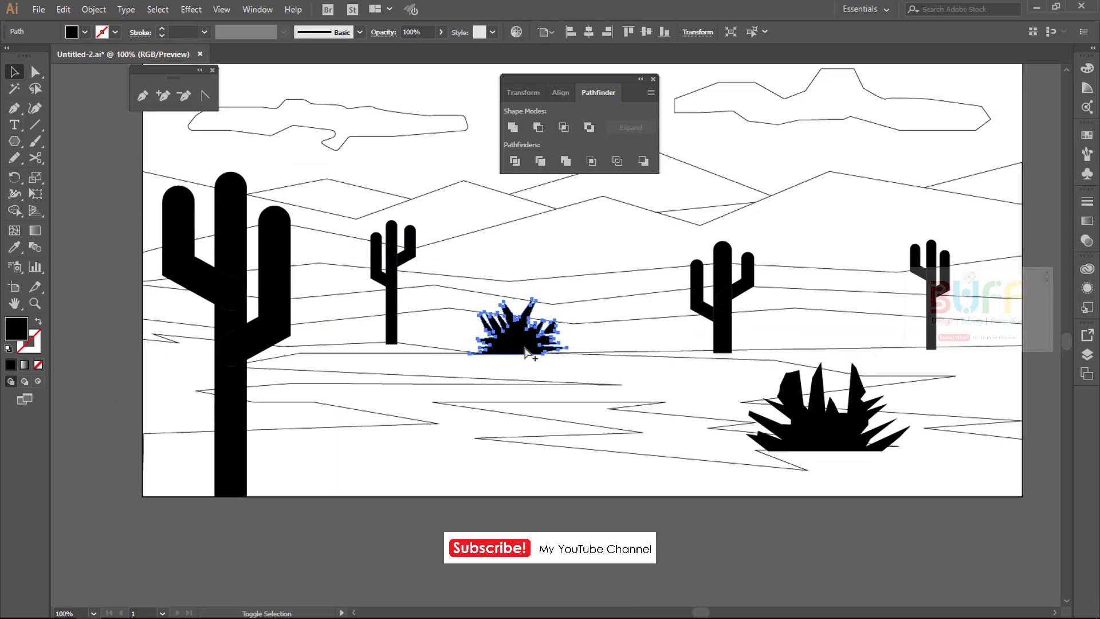
drag(594, 299, 595, 305)
drag(545, 343, 504, 356)
scroll(567, 371, down, 1)
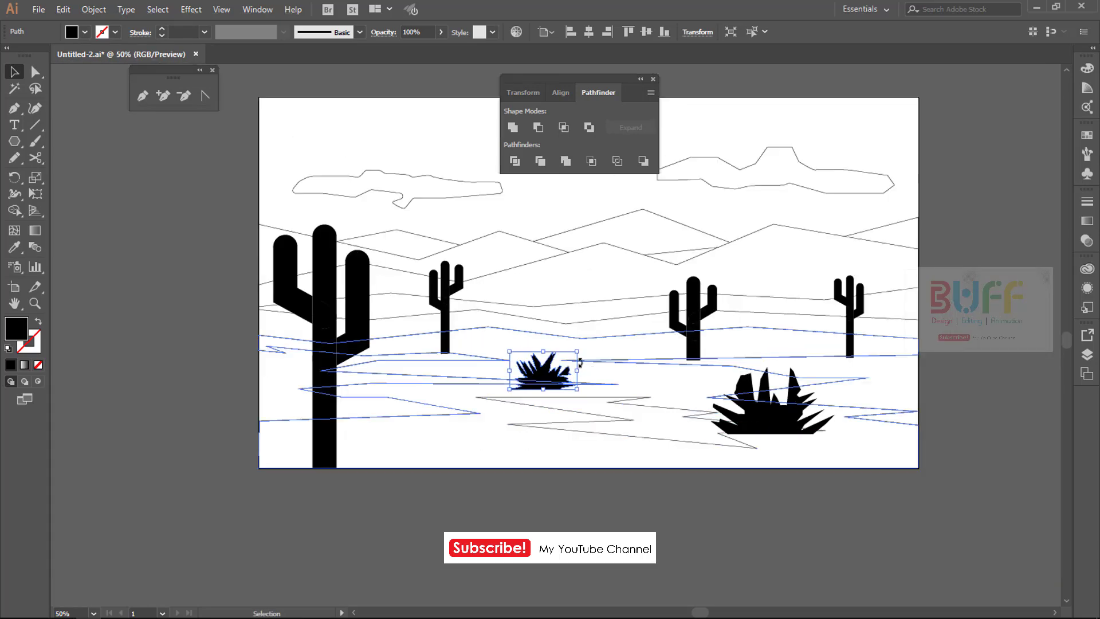
drag(567, 372, 565, 373)
Place another scaled-down bush copy to the left of the second cactus.
drag(639, 377, 646, 406)
click(544, 411)
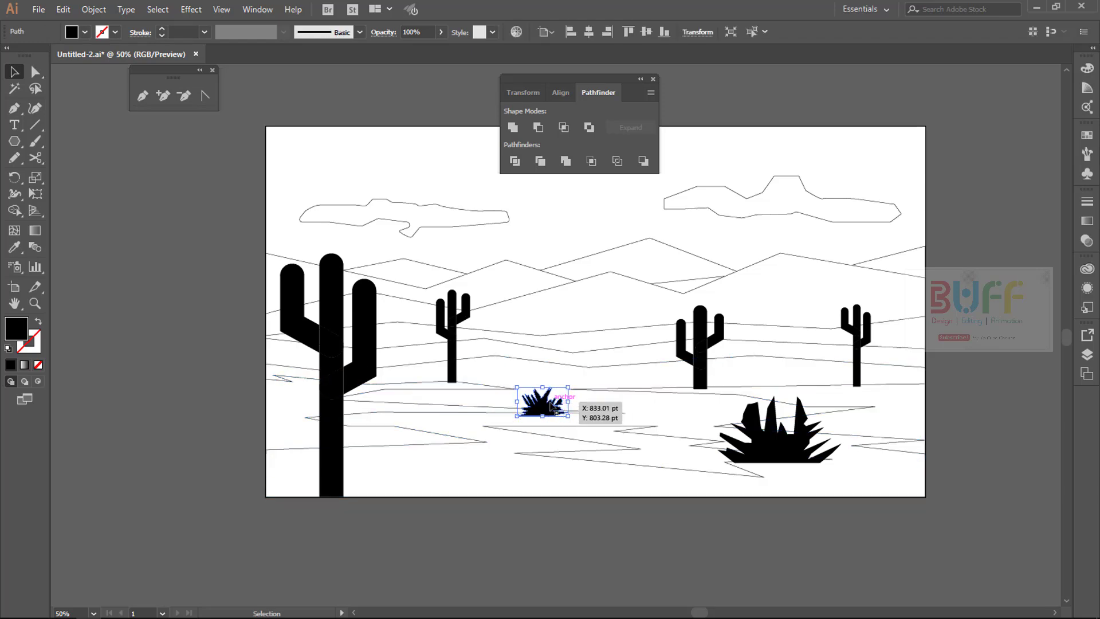
drag(551, 406, 519, 358)
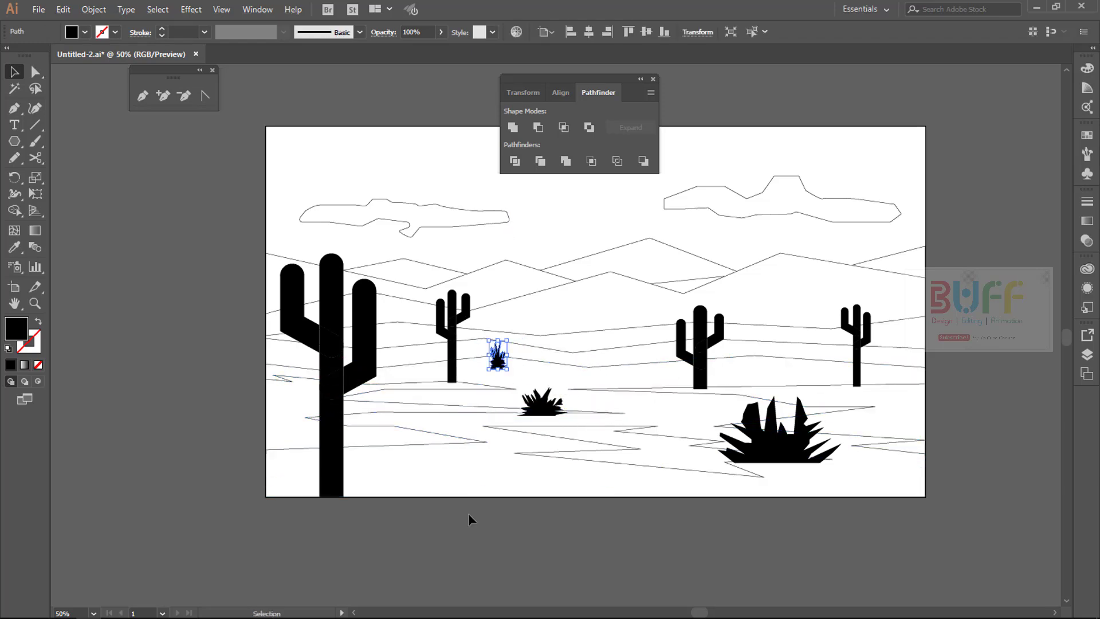
mouse_move(487, 364)
mouse_down()
mouse_move(427, 370)
mouse_move(833, 377)
mouse_move(905, 360)
mouse_up()
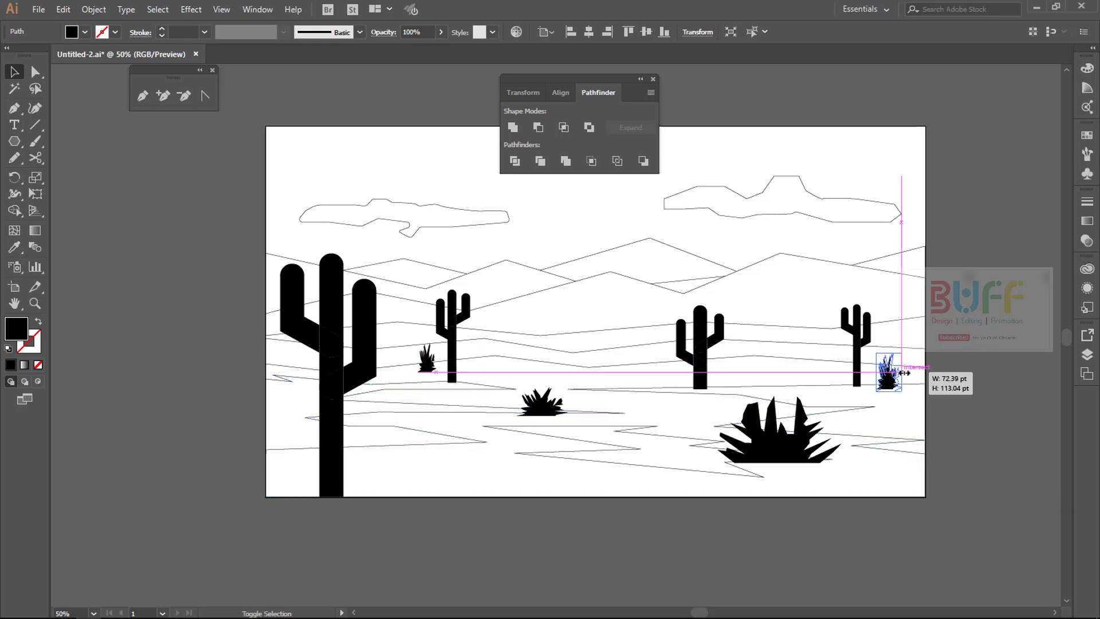
click(950, 361)
Scroll the view to bring the whole artboard into view.
scroll(963, 363, down, 2)
scroll(830, 327, right, 4)
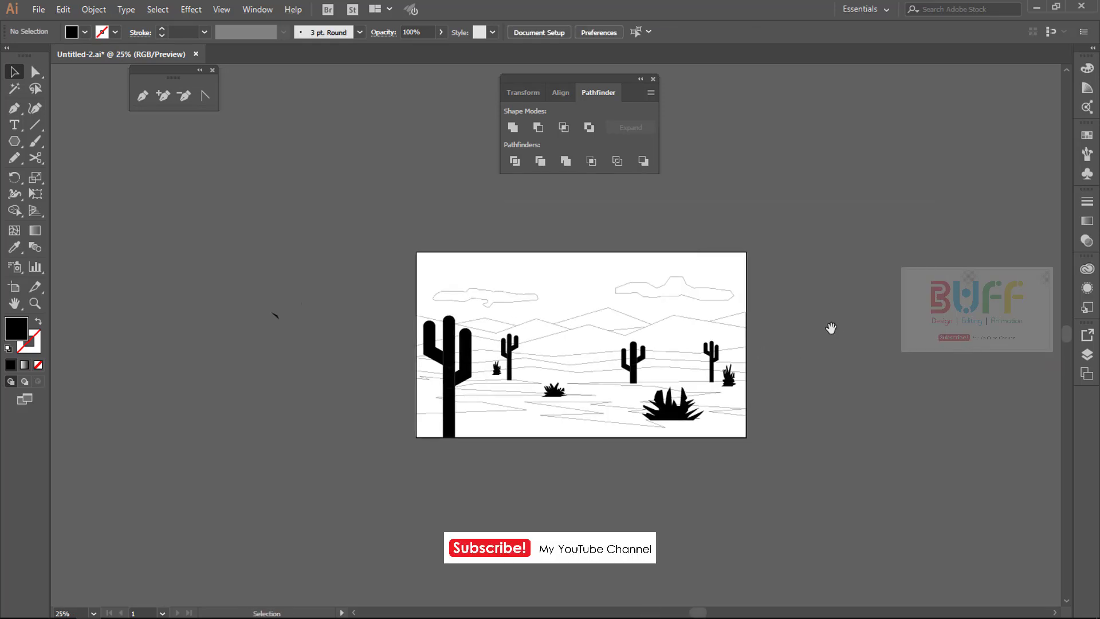
scroll(805, 352, up, 1)
scroll(745, 287, right, 2)
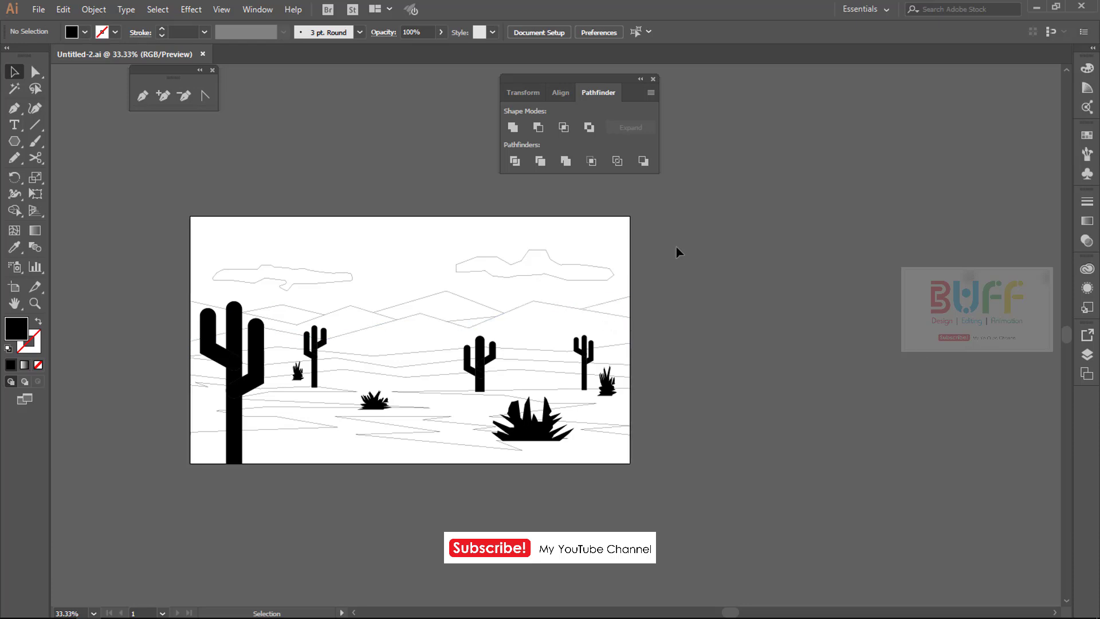
drag(689, 255, 713, 257)
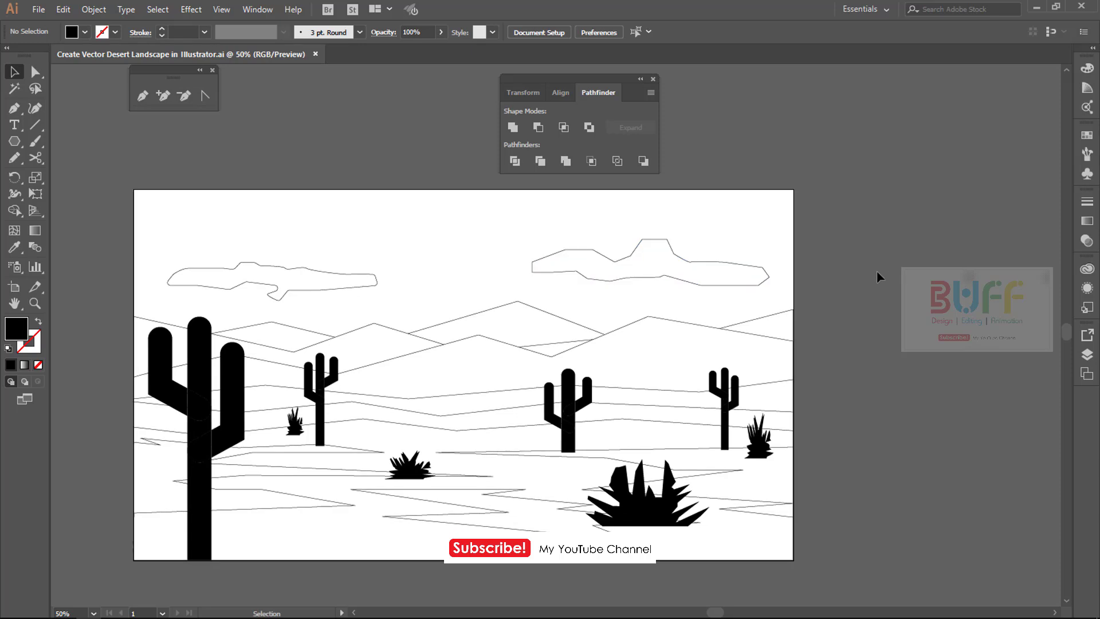
Draw a small square beside the artboard with the Rectangle tool.
click(14, 141)
click(58, 141)
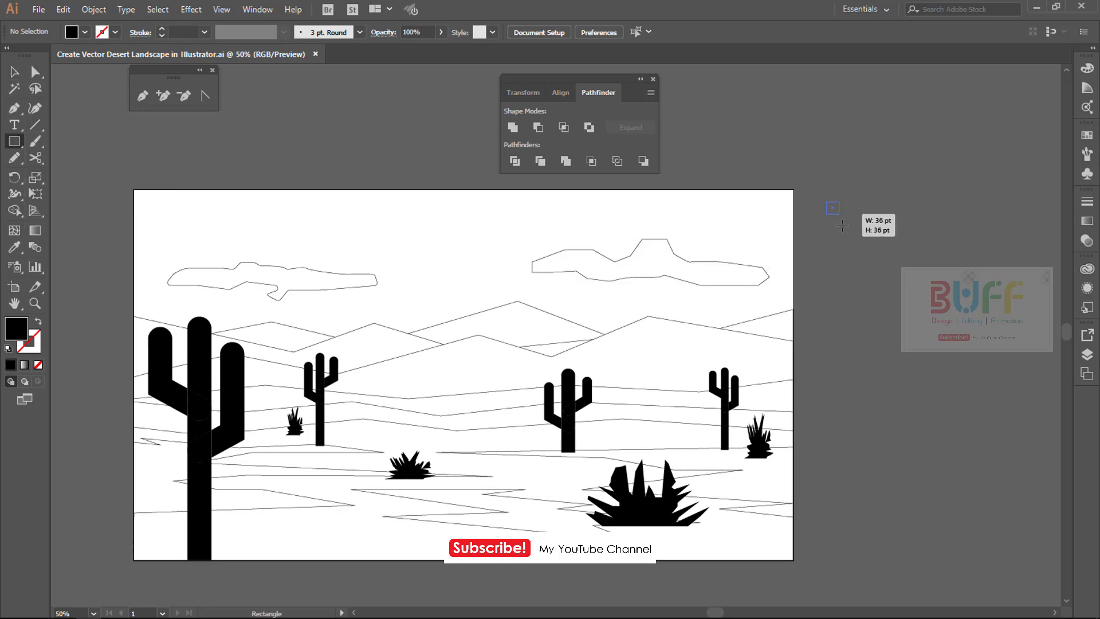
drag(843, 225, 860, 235)
key(v)
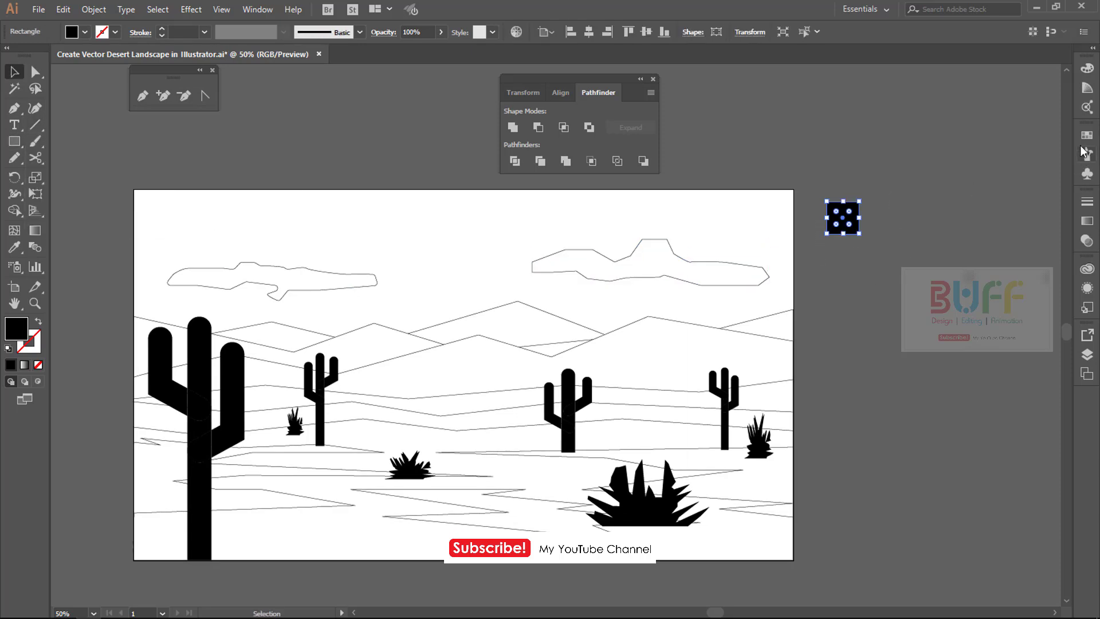
Float the Color panel with its sliders and dock a lengthened Swatches panel.
click(1087, 70)
click(910, 63)
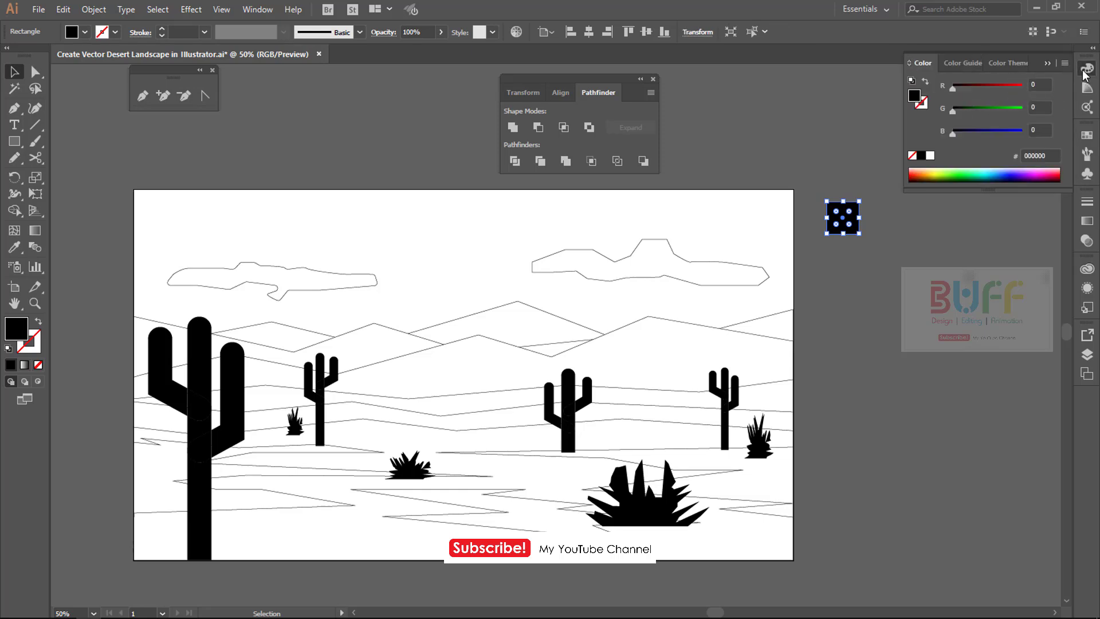
click(1086, 68)
drag(1087, 69, 900, 101)
click(1087, 68)
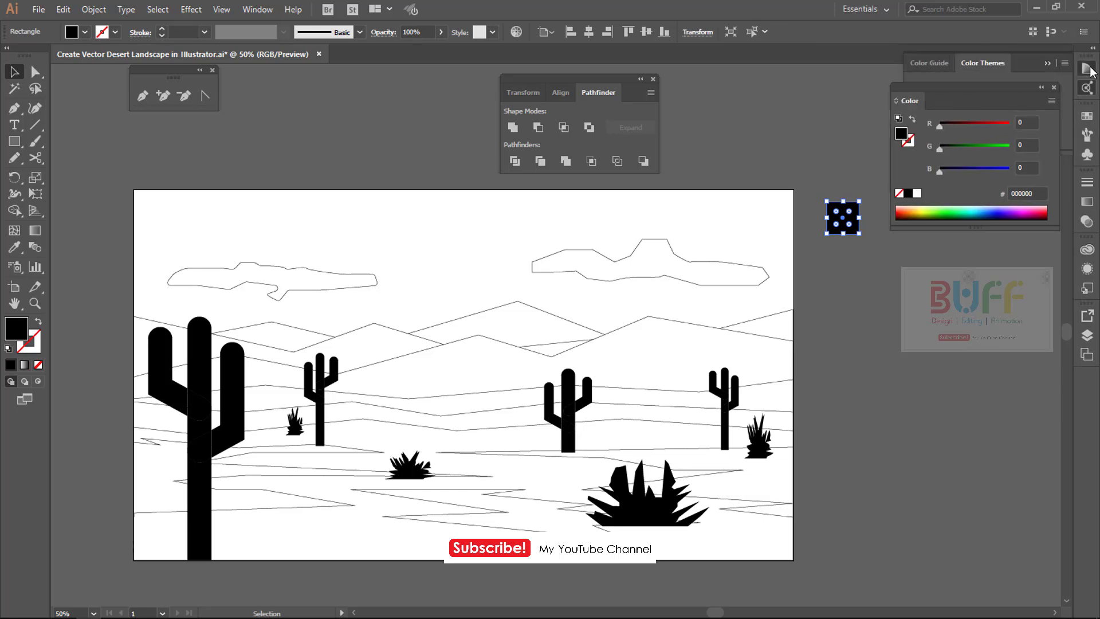
click(1082, 66)
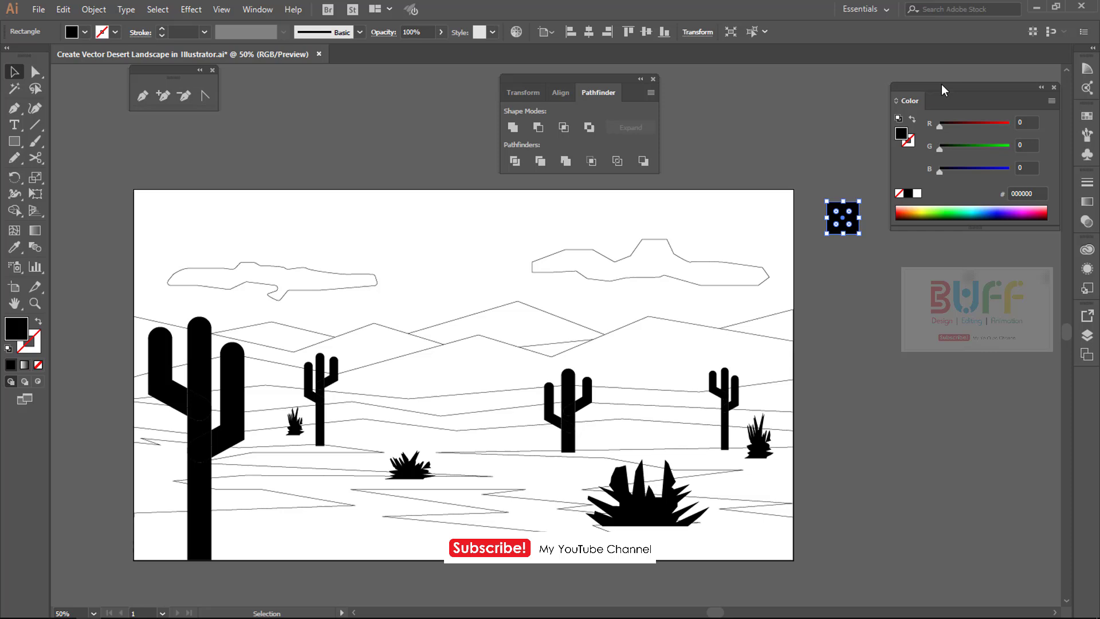
click(1087, 115)
drag(933, 111, 911, 242)
drag(969, 325, 968, 459)
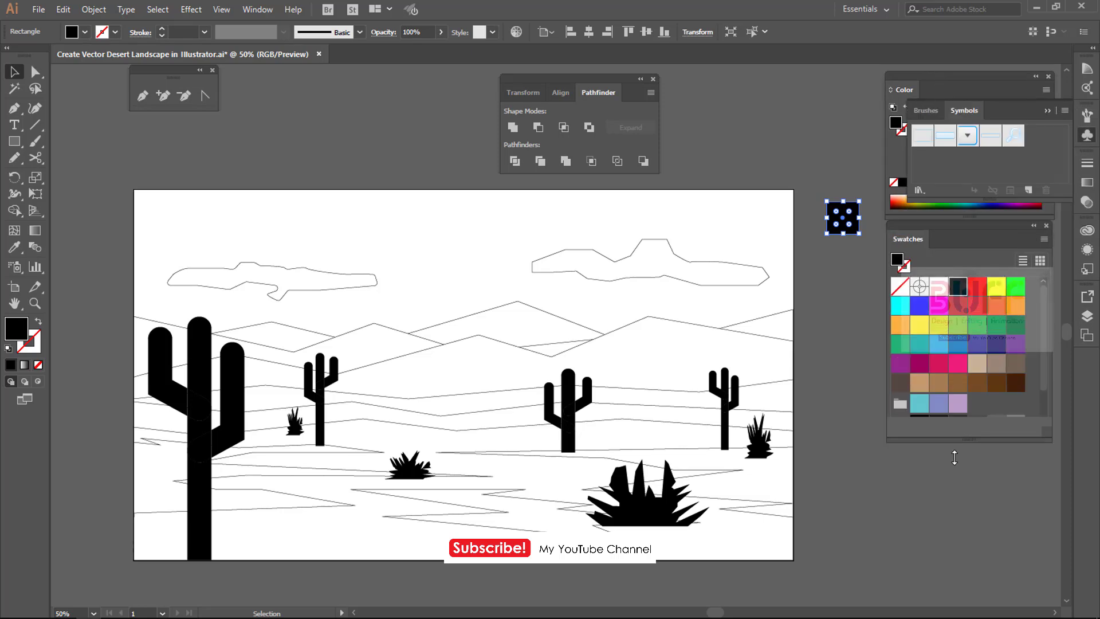
Add the orange-brown colour group from the Nature > Landscape swatch library to Swatches.
click(918, 451)
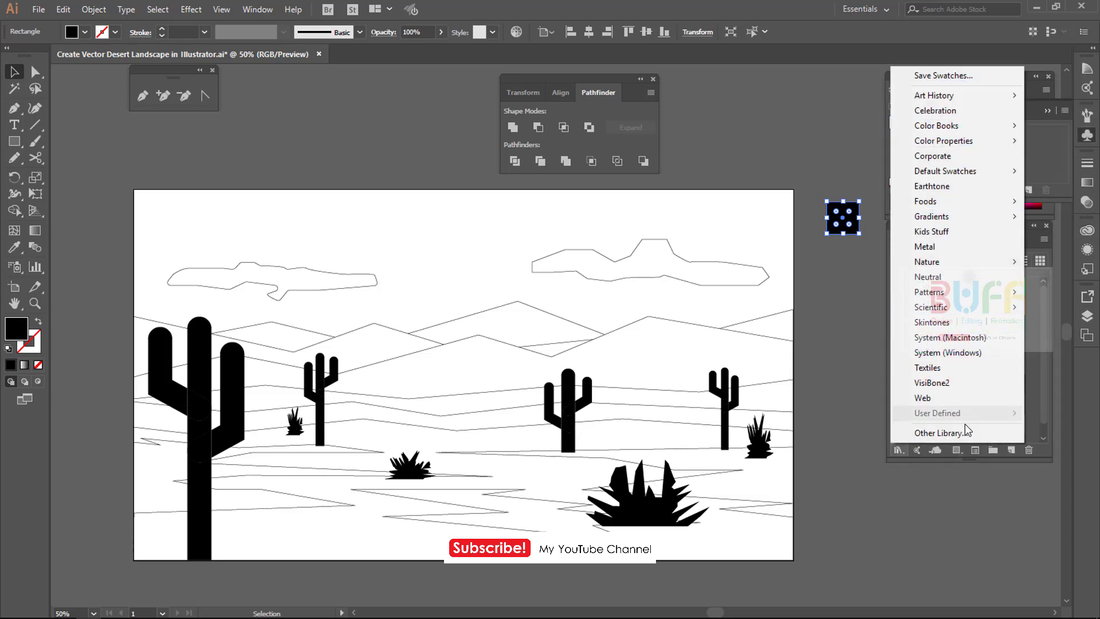
mouse_move(927, 261)
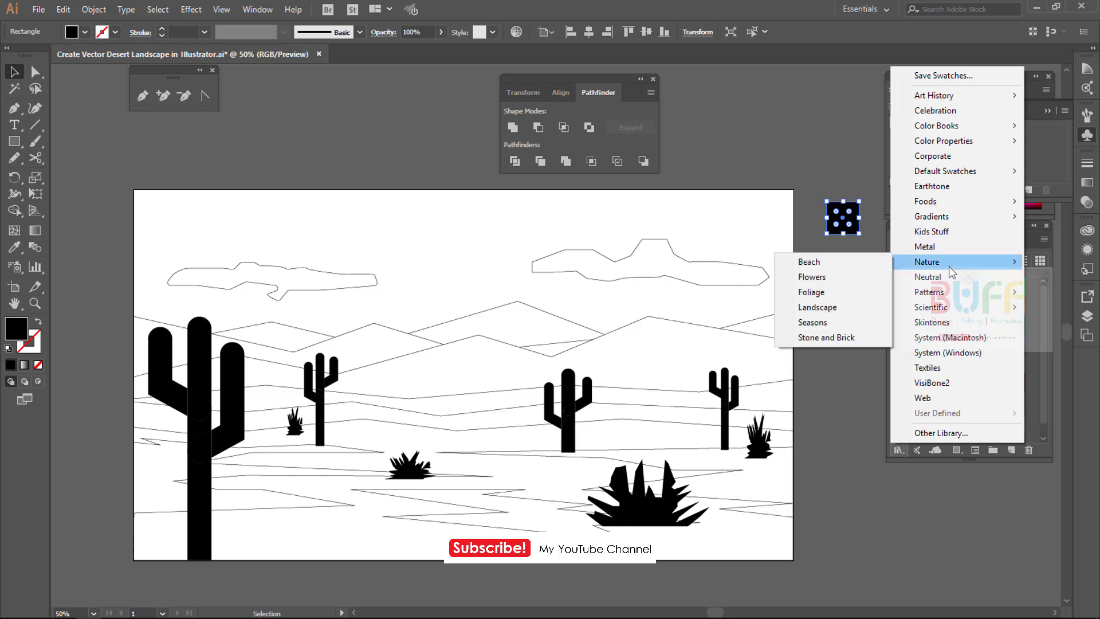
click(820, 307)
drag(524, 277, 850, 117)
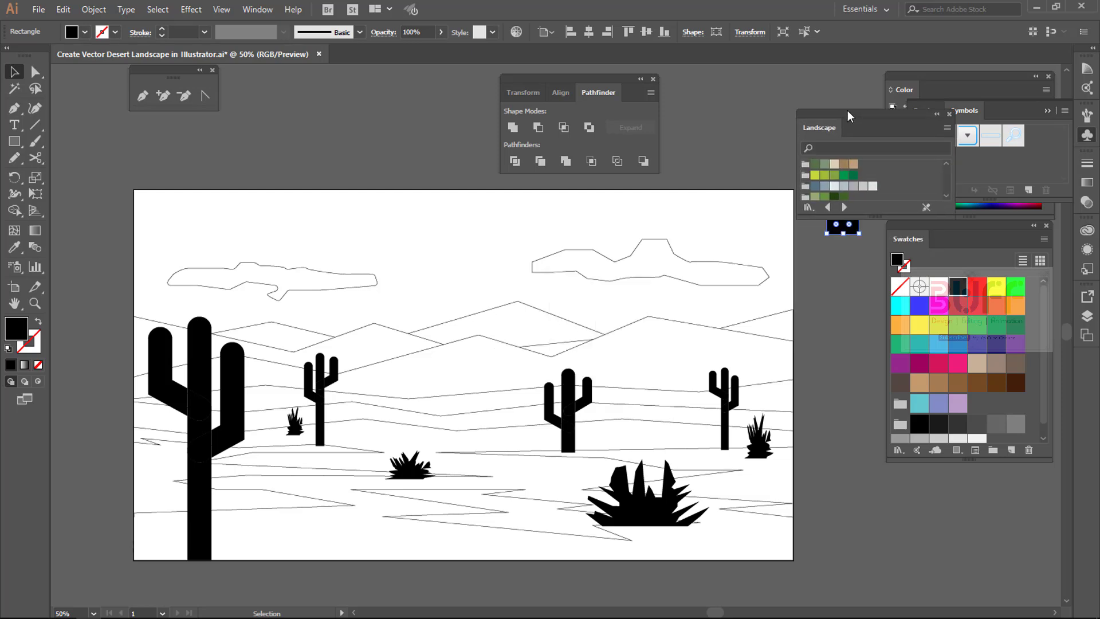
drag(816, 214, 827, 381)
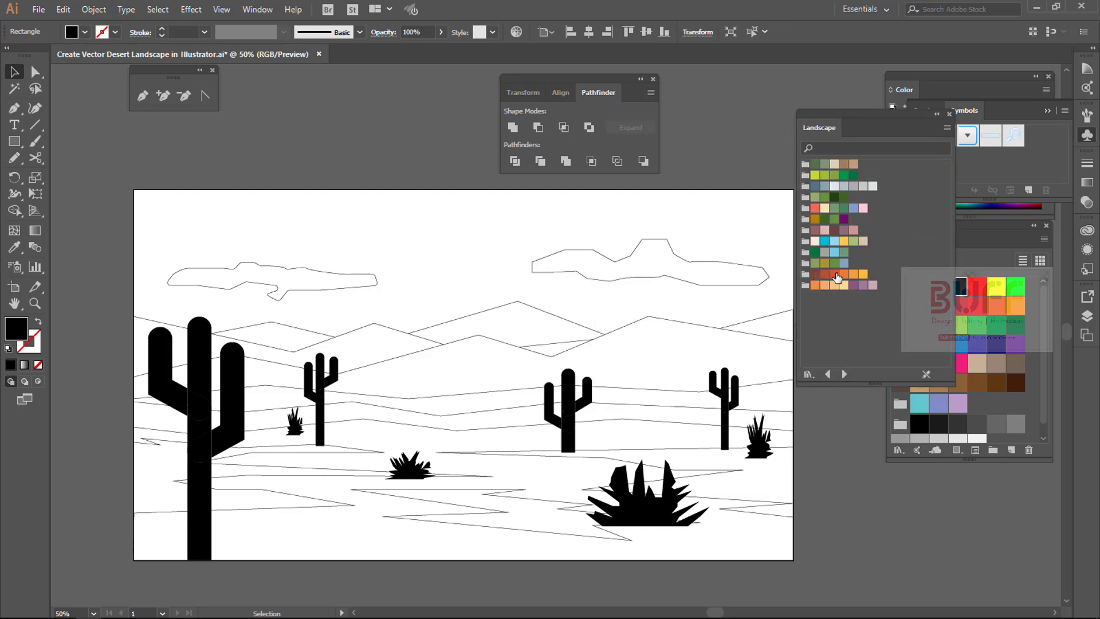
click(804, 275)
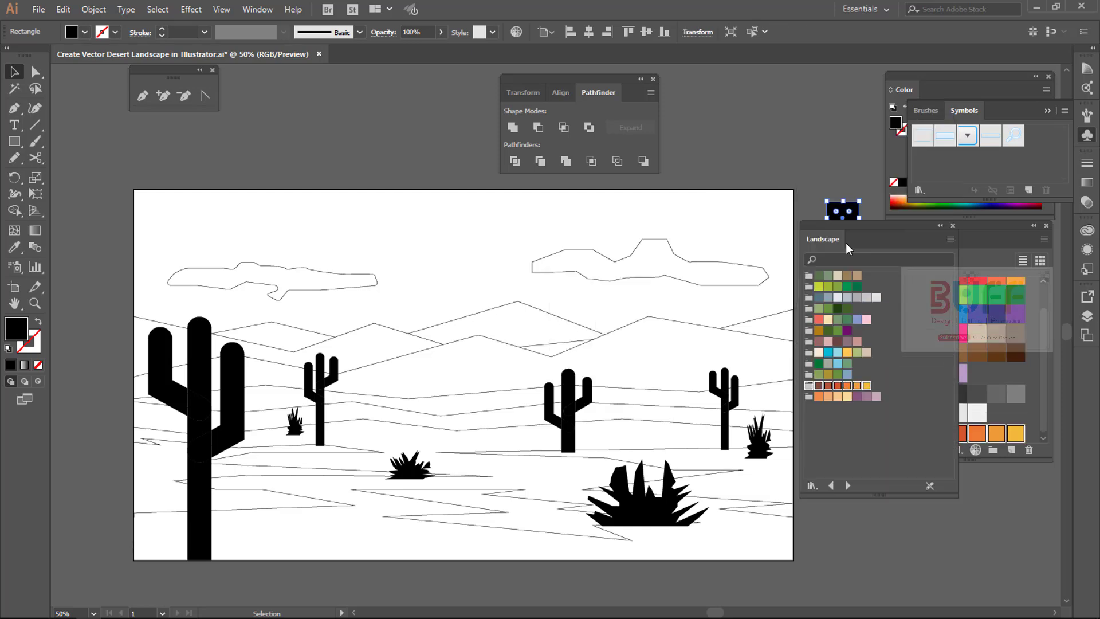
drag(820, 127, 702, 194)
drag(908, 459, 909, 528)
drag(756, 453, 756, 380)
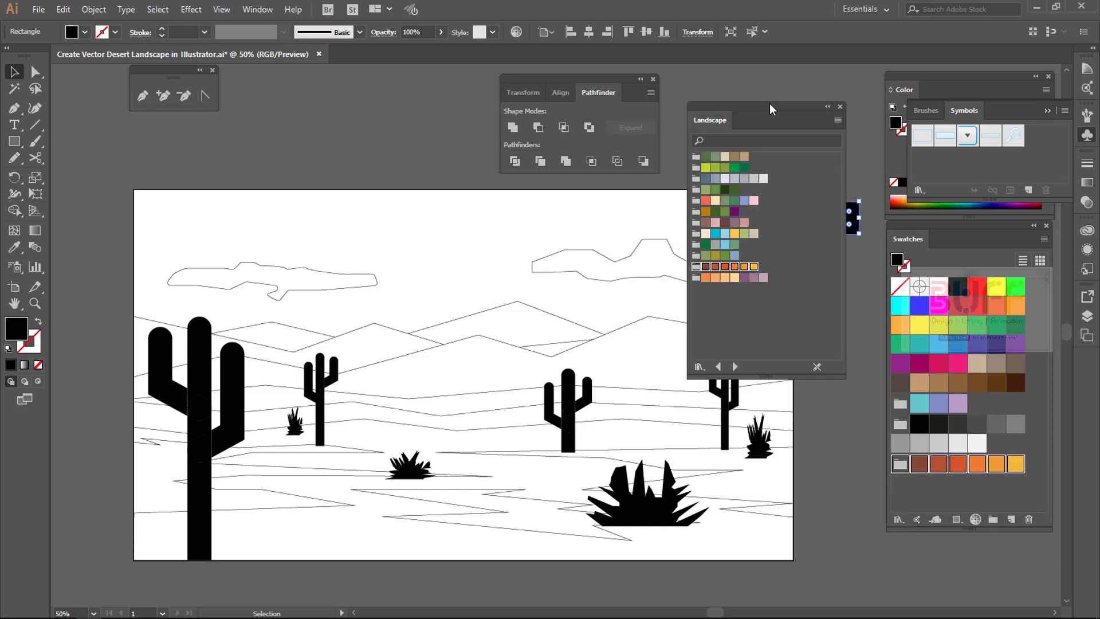
click(832, 181)
Fill the square dark brown, duplicate it into a column, and colour the copies orange through yellow.
click(842, 332)
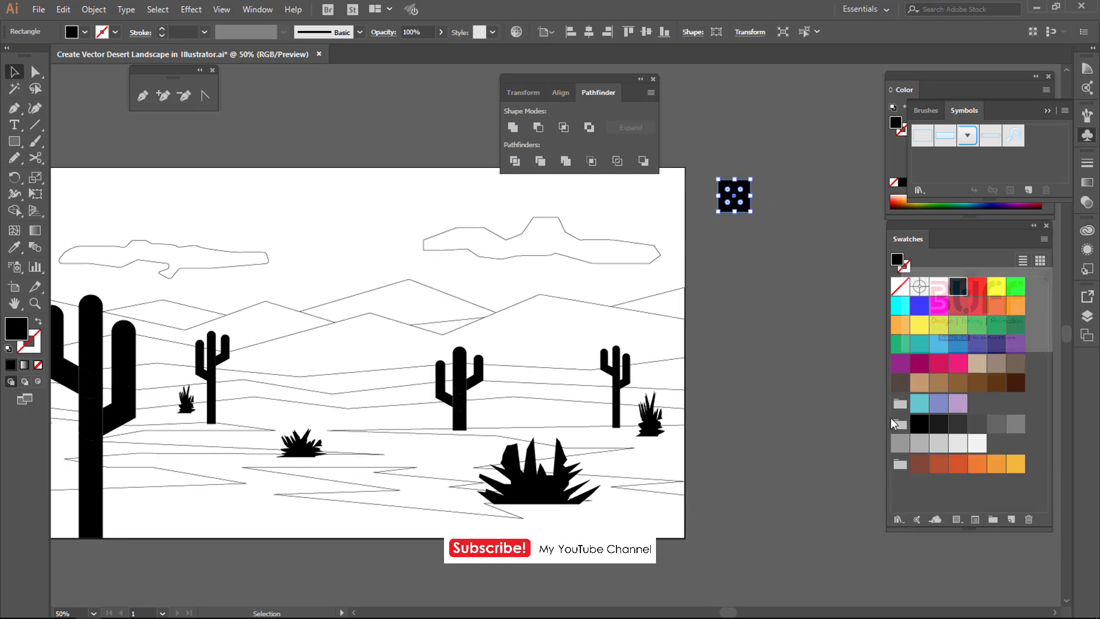
mouse_move(919, 463)
mouse_down()
mouse_move(740, 202)
mouse_move(740, 253)
mouse_up()
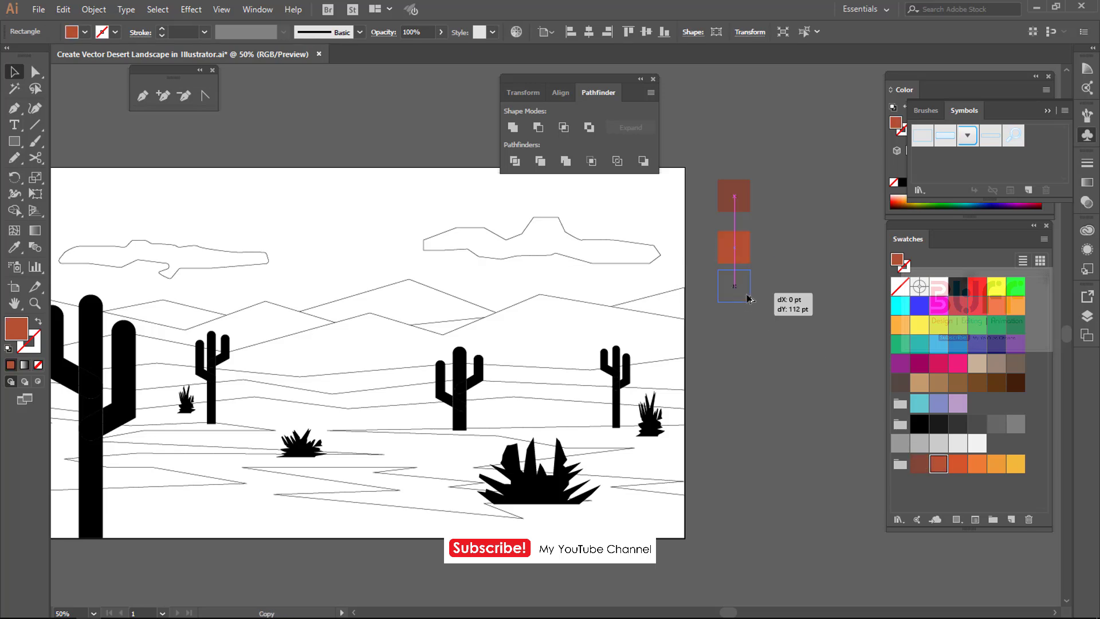
drag(748, 298, 748, 299)
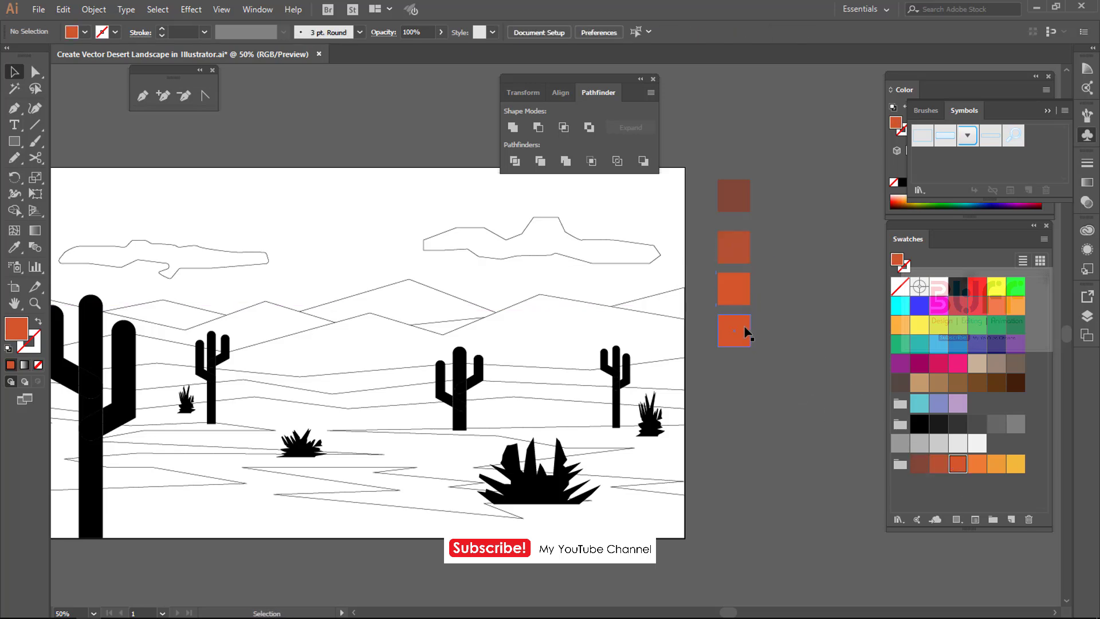
drag(977, 463, 745, 330)
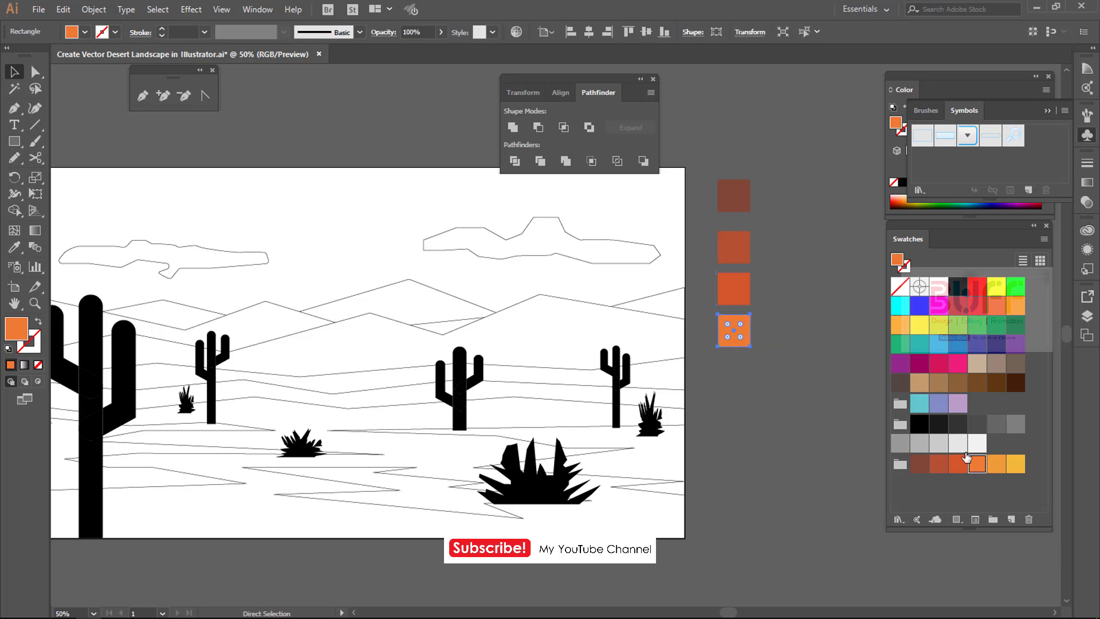
click(997, 463)
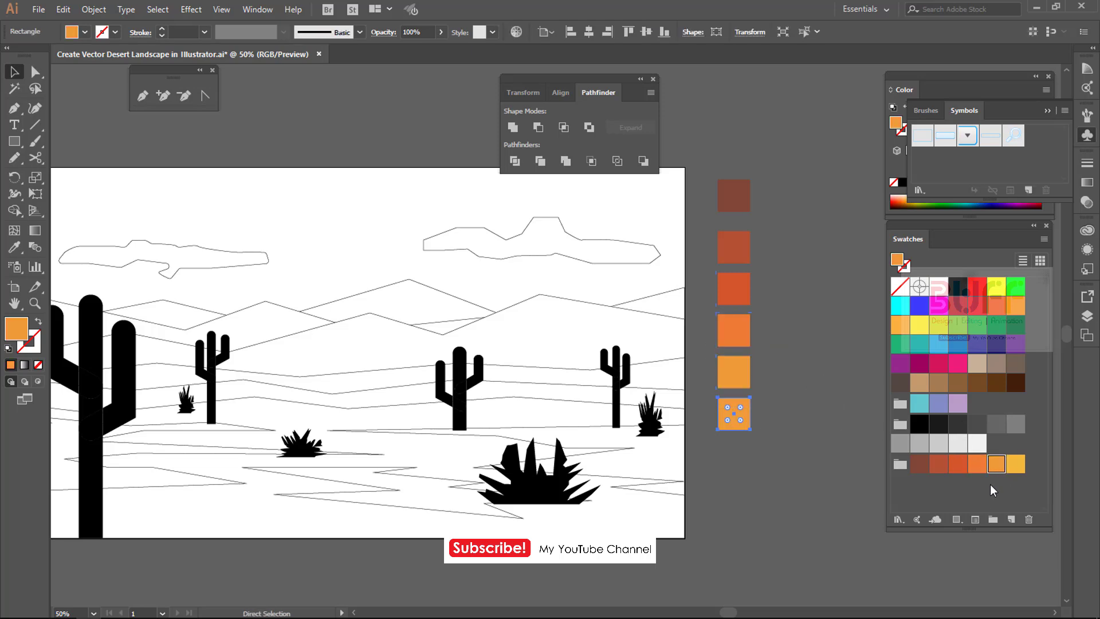
click(1016, 463)
drag(810, 217, 744, 479)
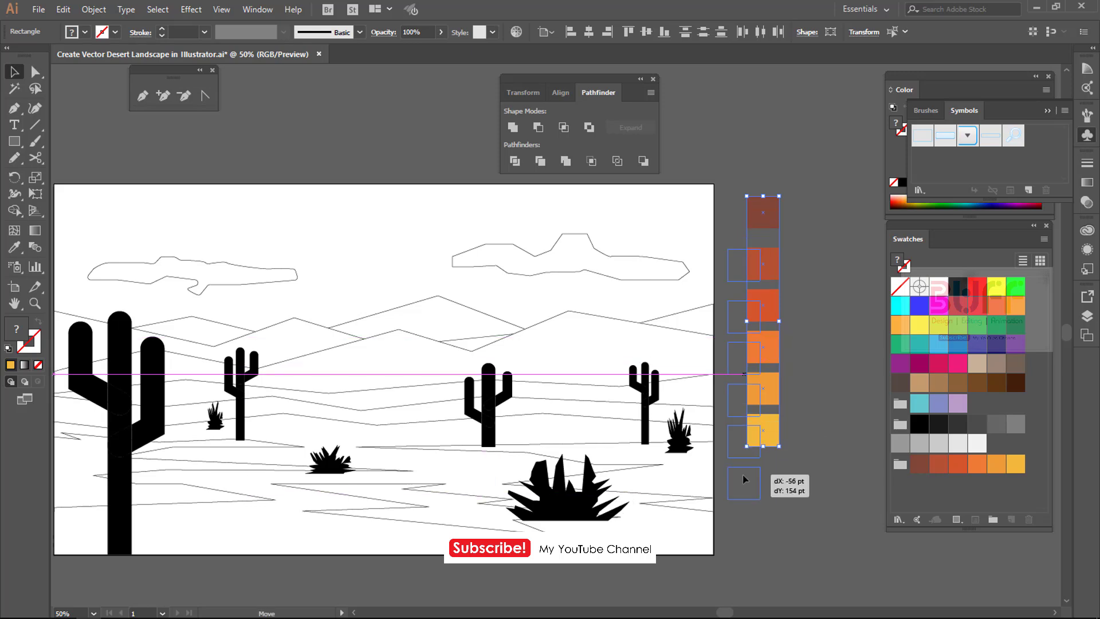
Fill the back hill layers with dark brown.
key(Tab)
key(ctrl+plus)
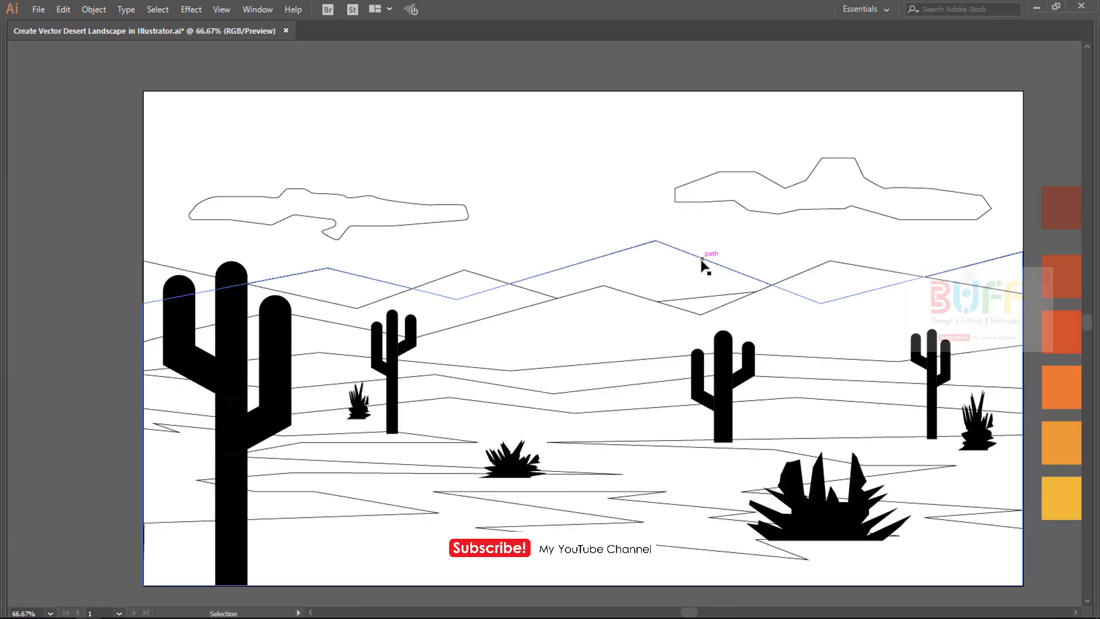
key(ctrl+minus)
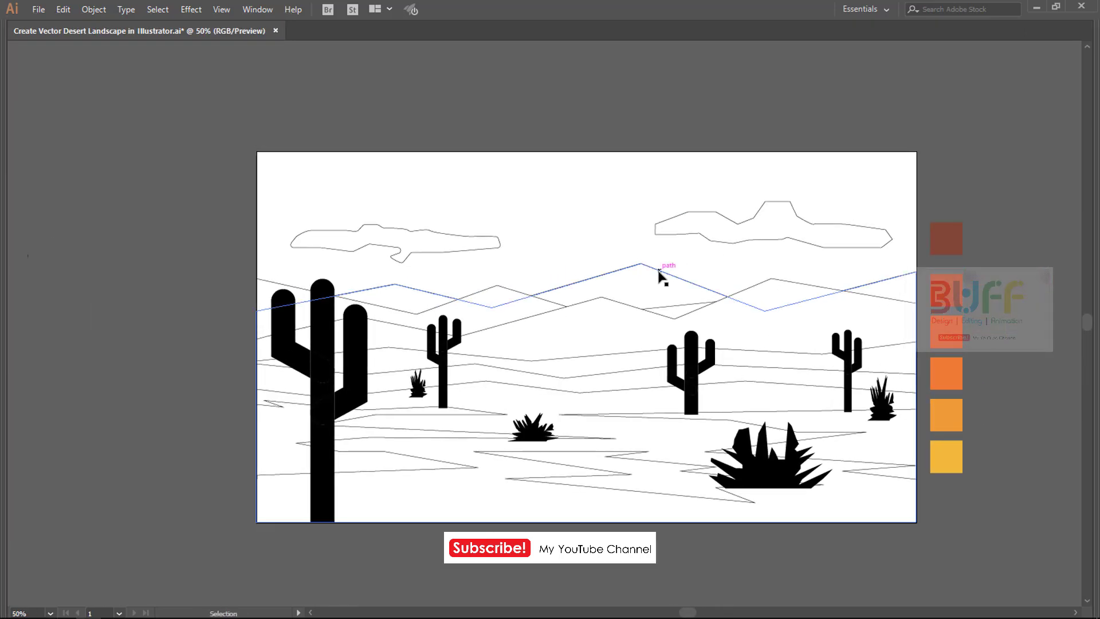
click(628, 268)
click(494, 287)
click(418, 290)
click(947, 238)
Fill the second hill layer rust red and the next layer orange.
click(577, 312)
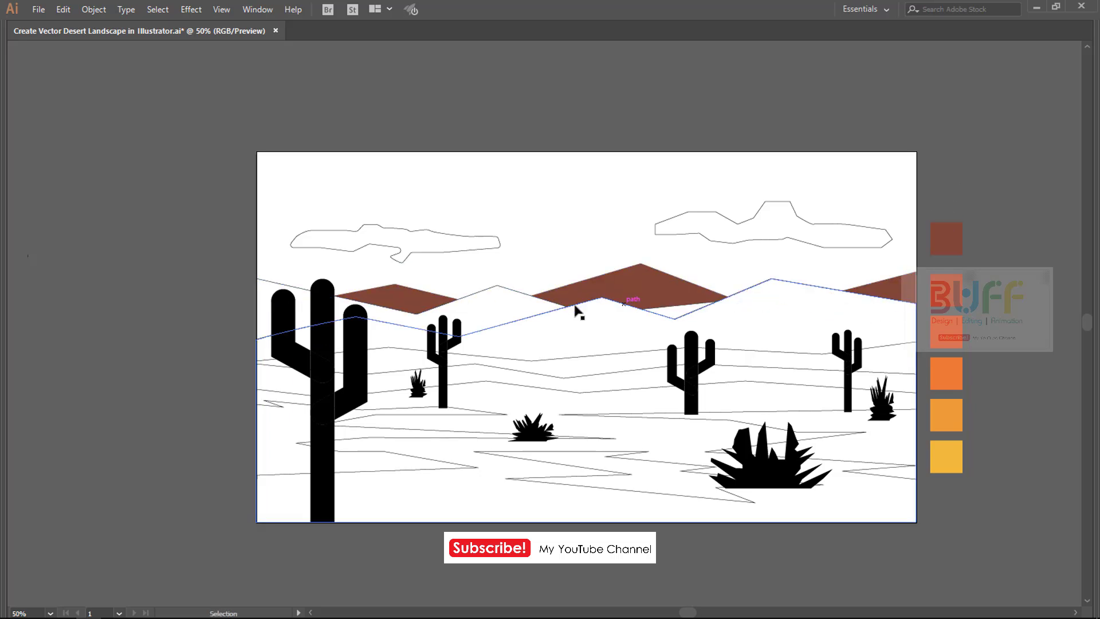
click(497, 288)
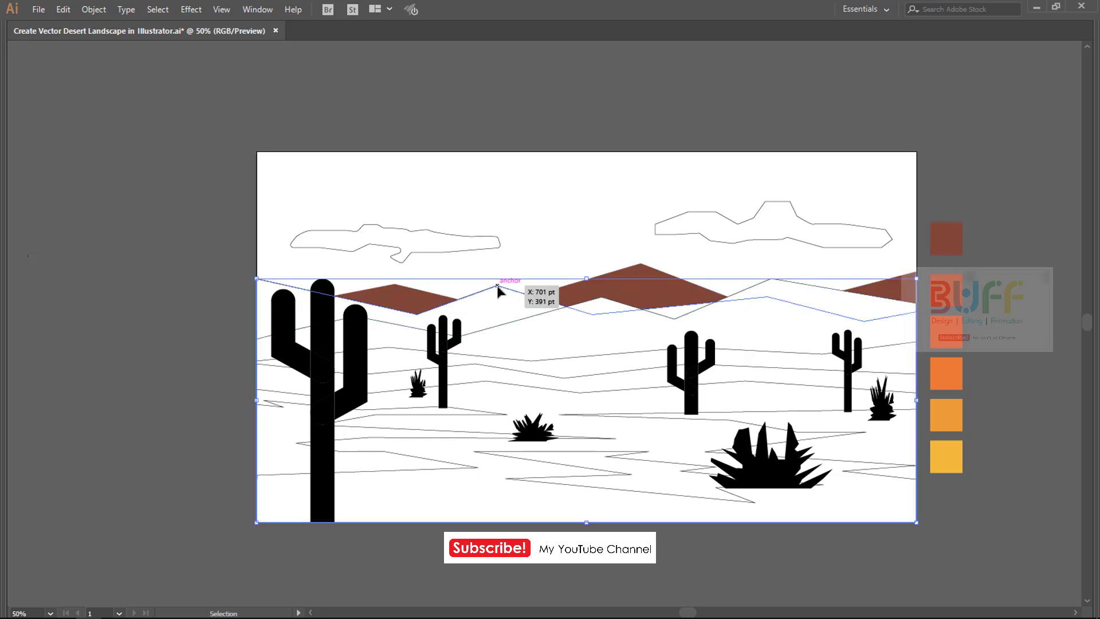
click(947, 287)
key(i)
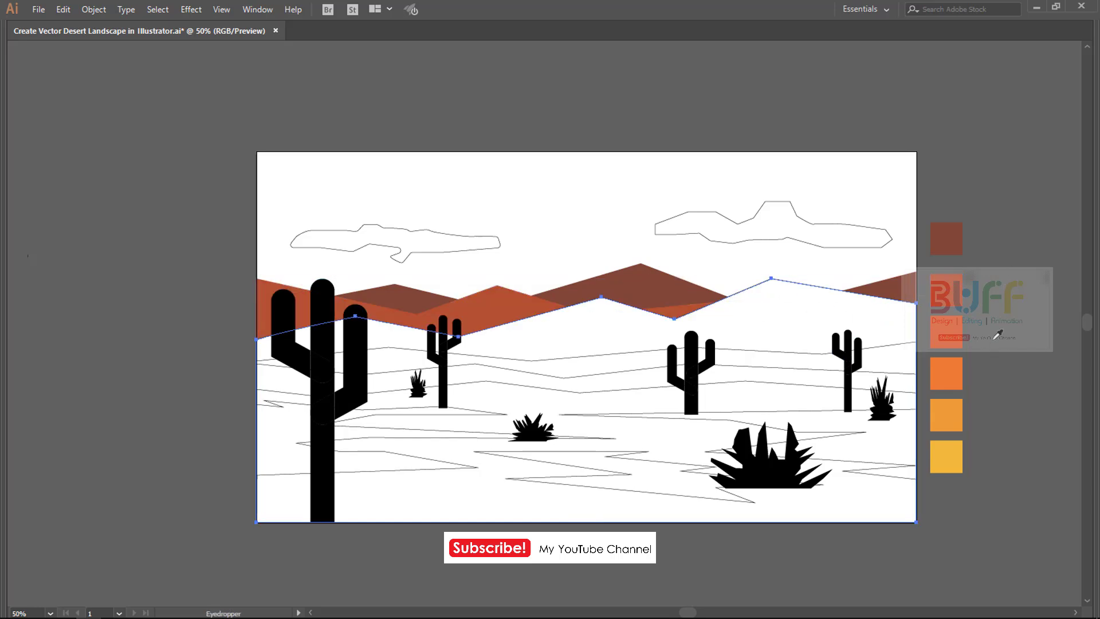
click(948, 358)
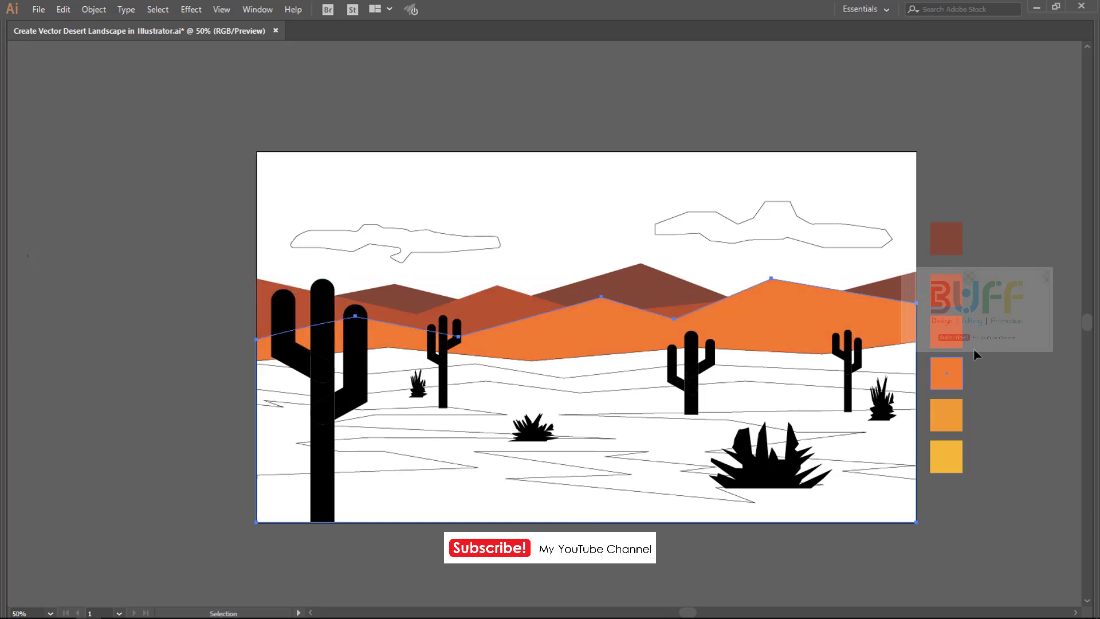
Eyedropper yellow onto the lower desert band and copy the yellow swatch square to the right.
click(614, 358)
key(i)
click(943, 451)
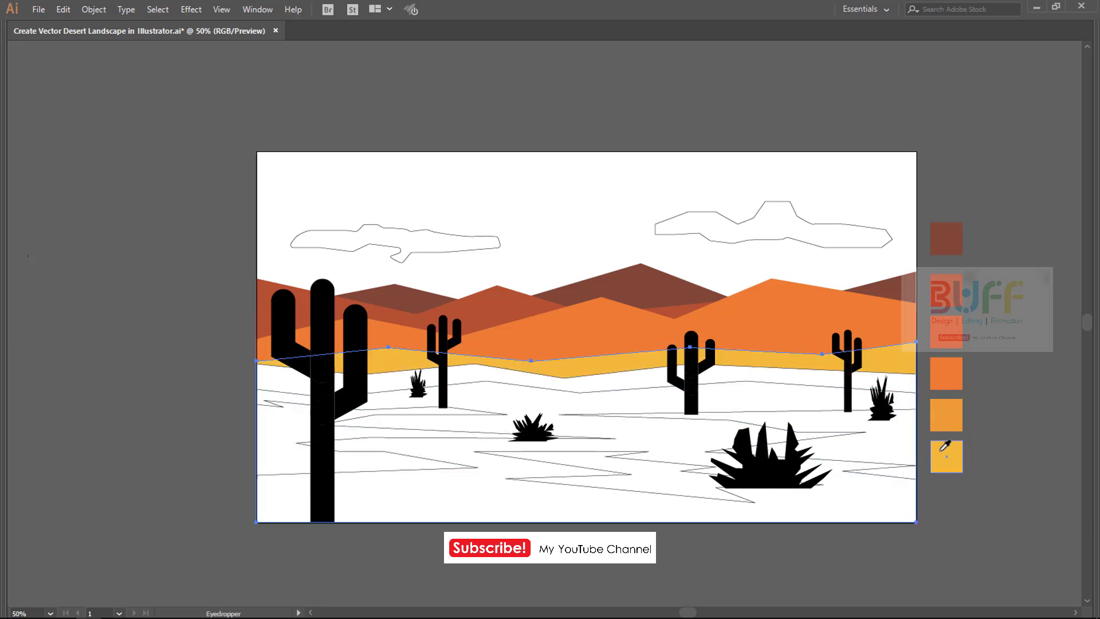
key(v)
key(ctrl+minus)
scroll(798, 413, right, 2)
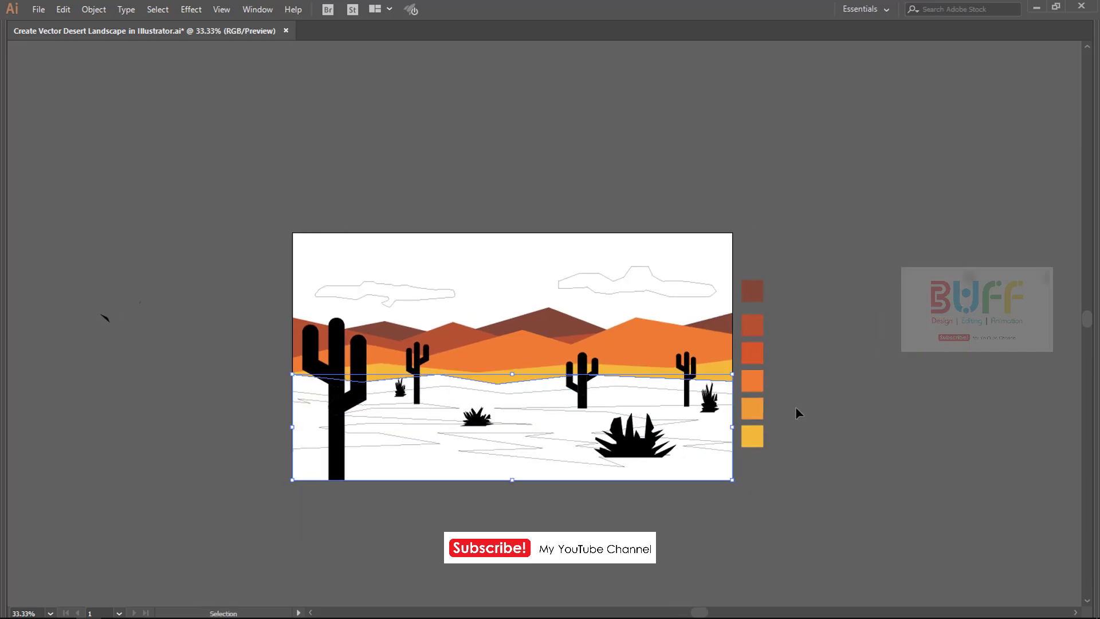
drag(763, 445, 793, 441)
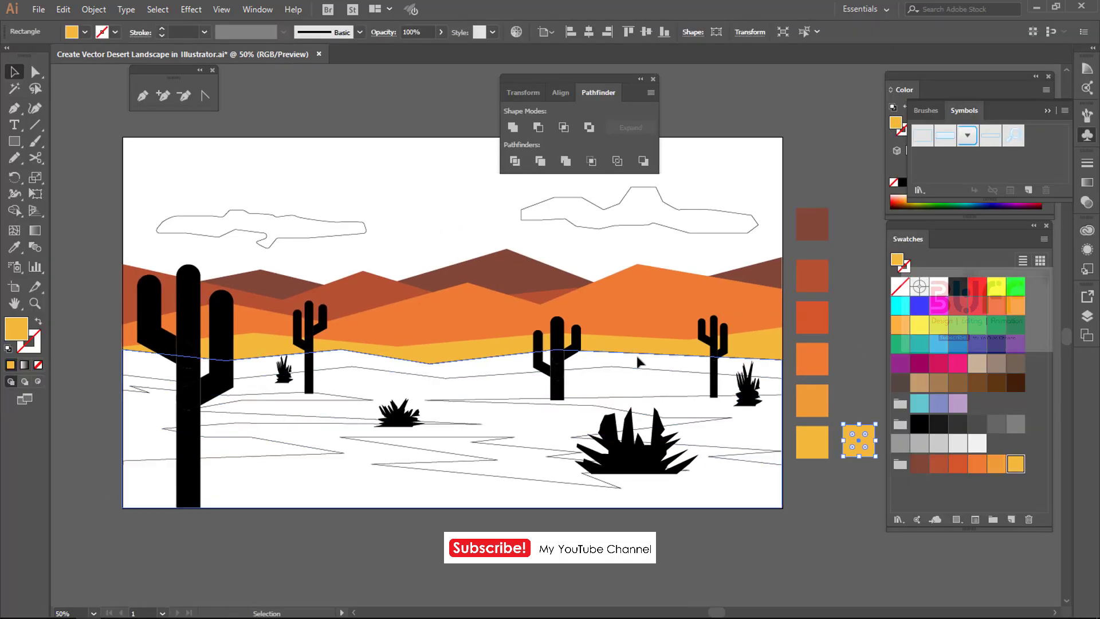
Fill the alternate ground bands yellow, then lower their HSB saturation to a paler yellow.
click(855, 438)
click(847, 383)
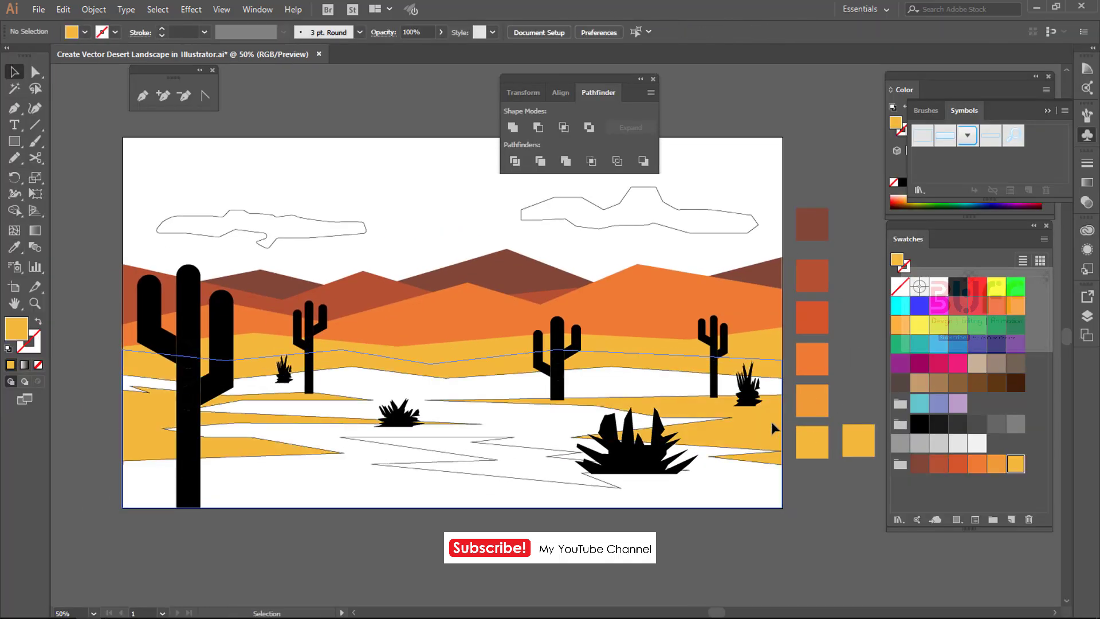
click(772, 424)
click(976, 137)
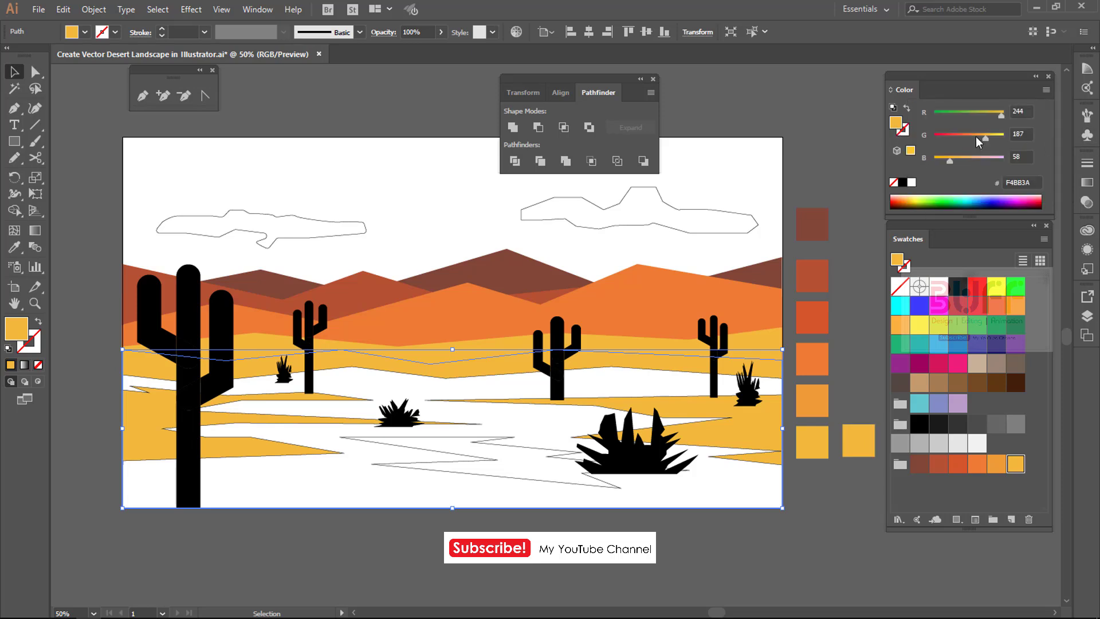
click(1046, 90)
click(922, 143)
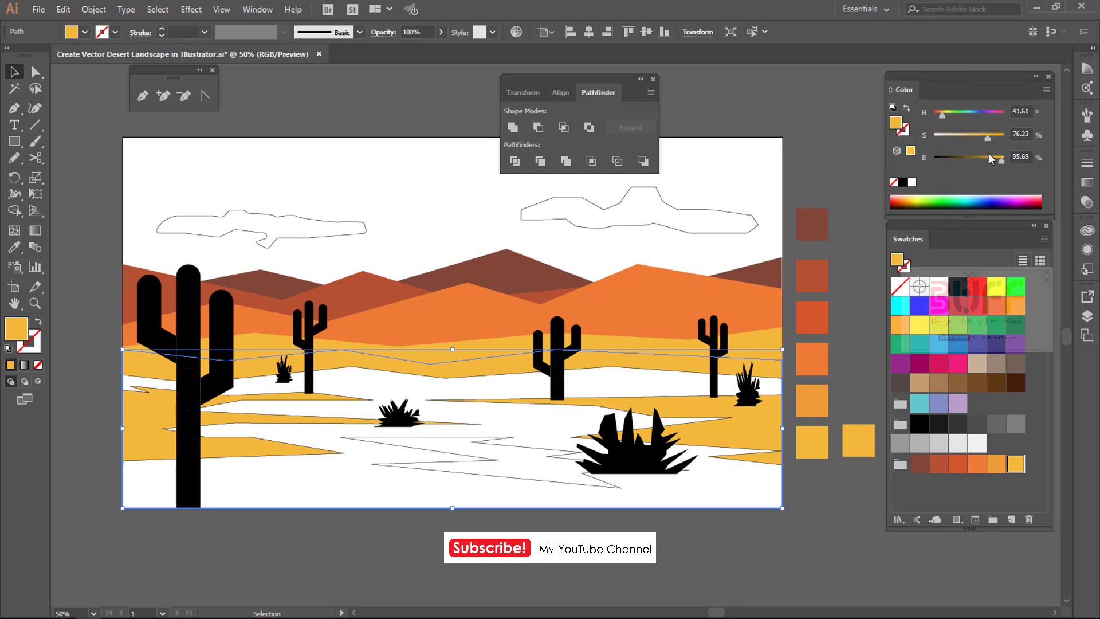
drag(976, 140, 968, 139)
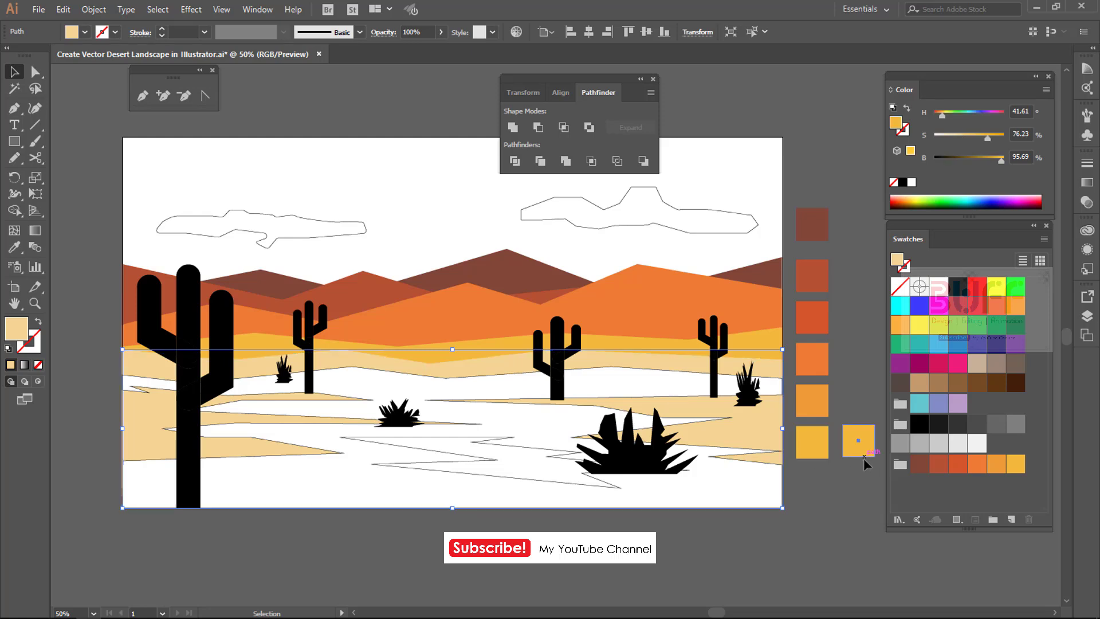
Fill the copied swatch square beige and duplicate it as an even paler beige square.
click(858, 441)
scroll(811, 442, down, 3)
scroll(810, 442, right, 3)
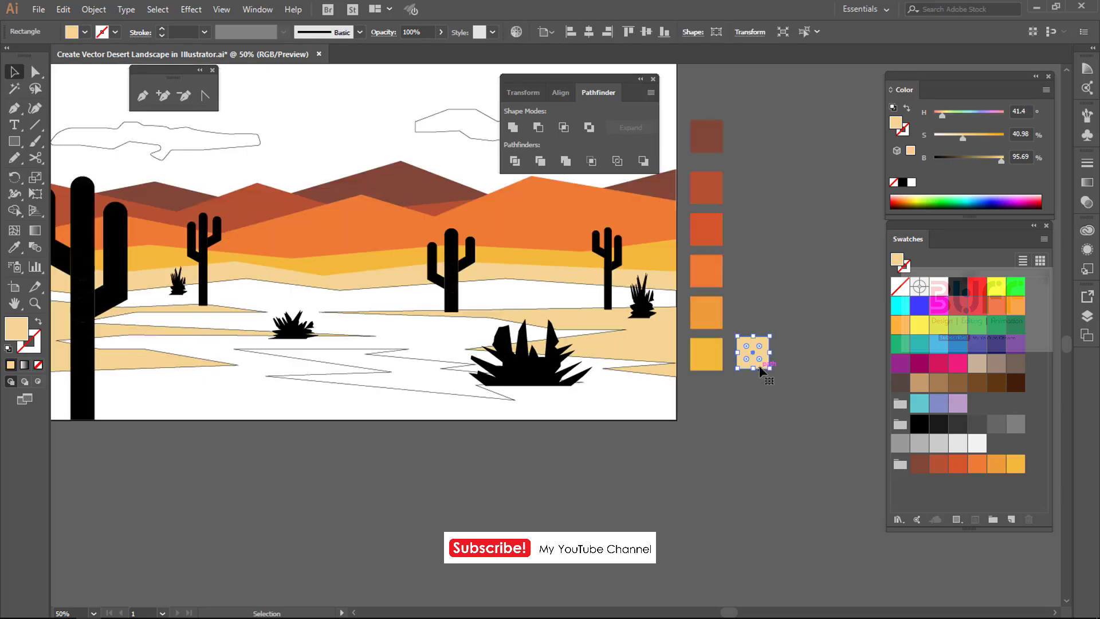
drag(743, 414, 768, 417)
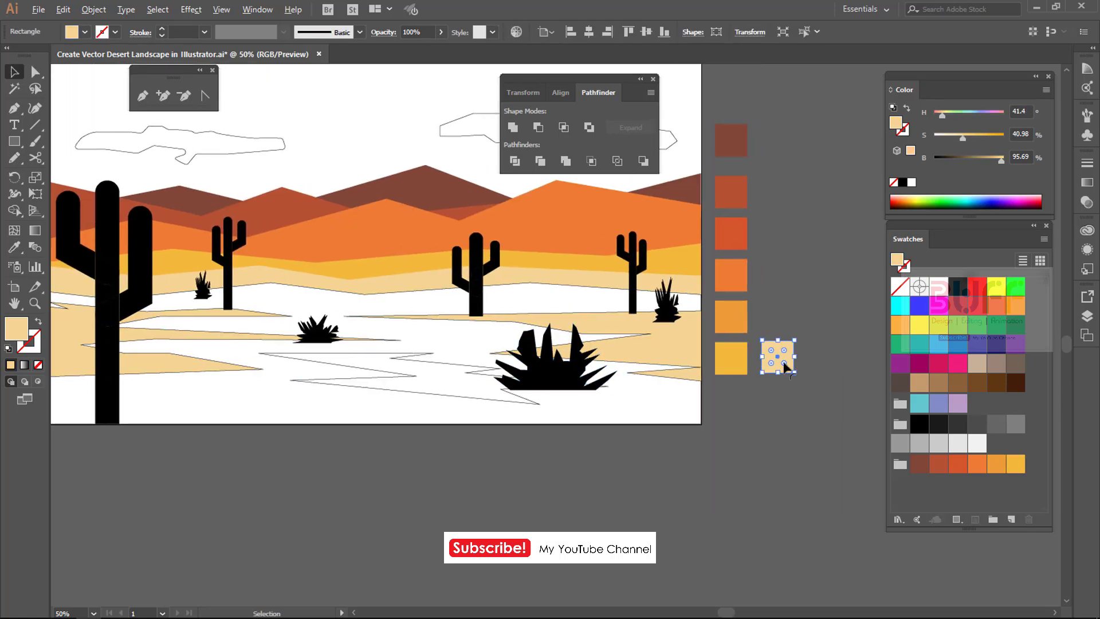
alt+drag(790, 351, 835, 351)
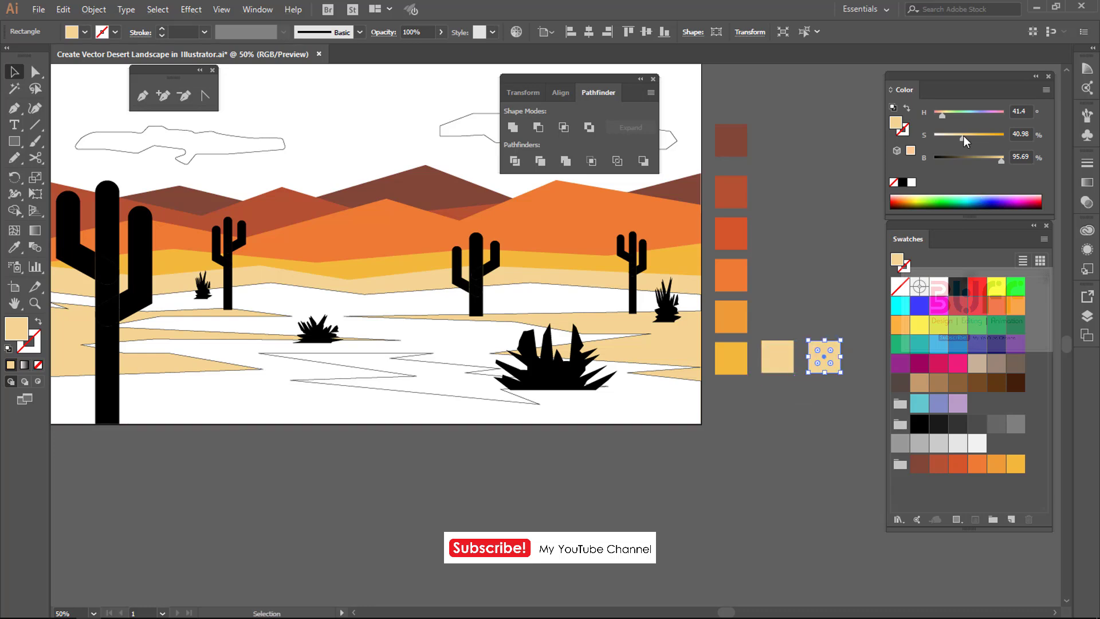
drag(953, 133, 949, 133)
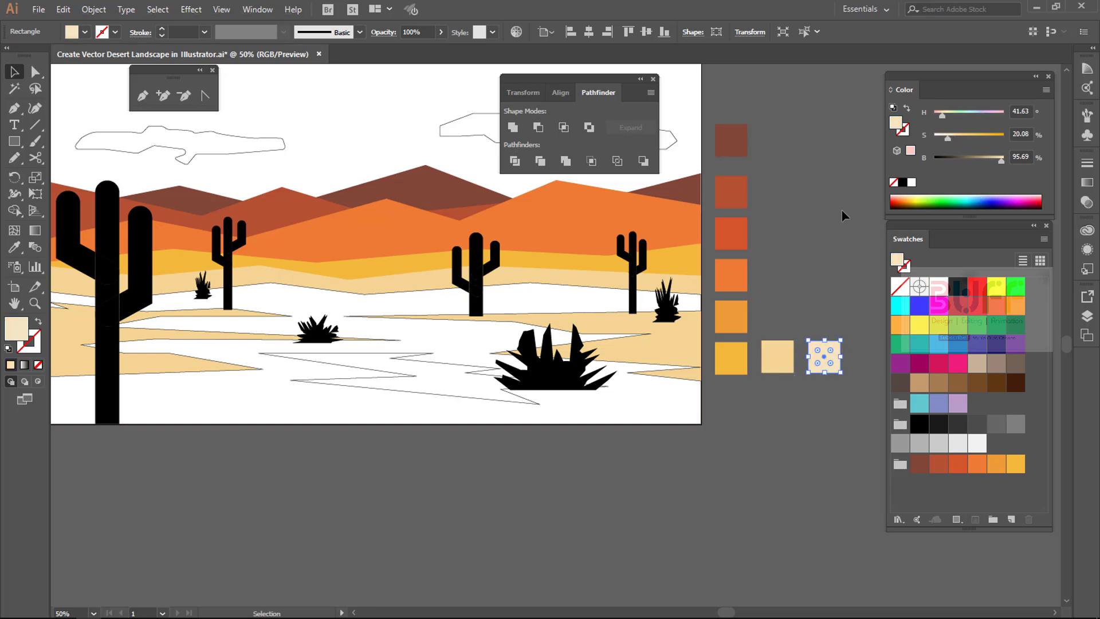
Eyedropper the palest beige onto the white sand shape and beige onto the inner sand shape.
click(595, 314)
key(i)
click(820, 356)
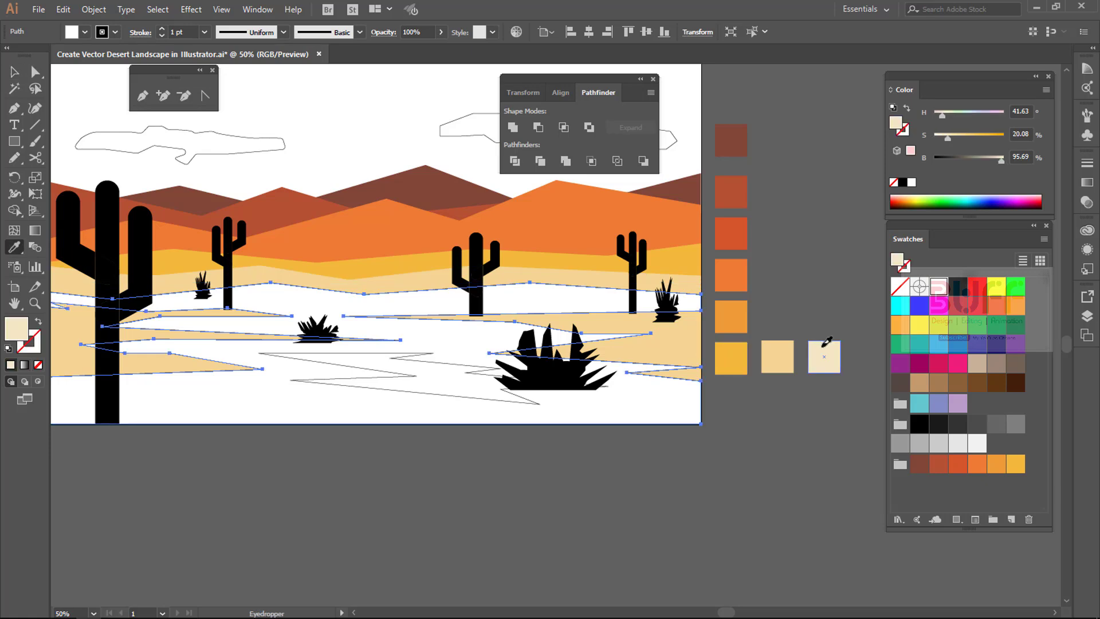
key(v)
click(427, 370)
key(i)
click(778, 356)
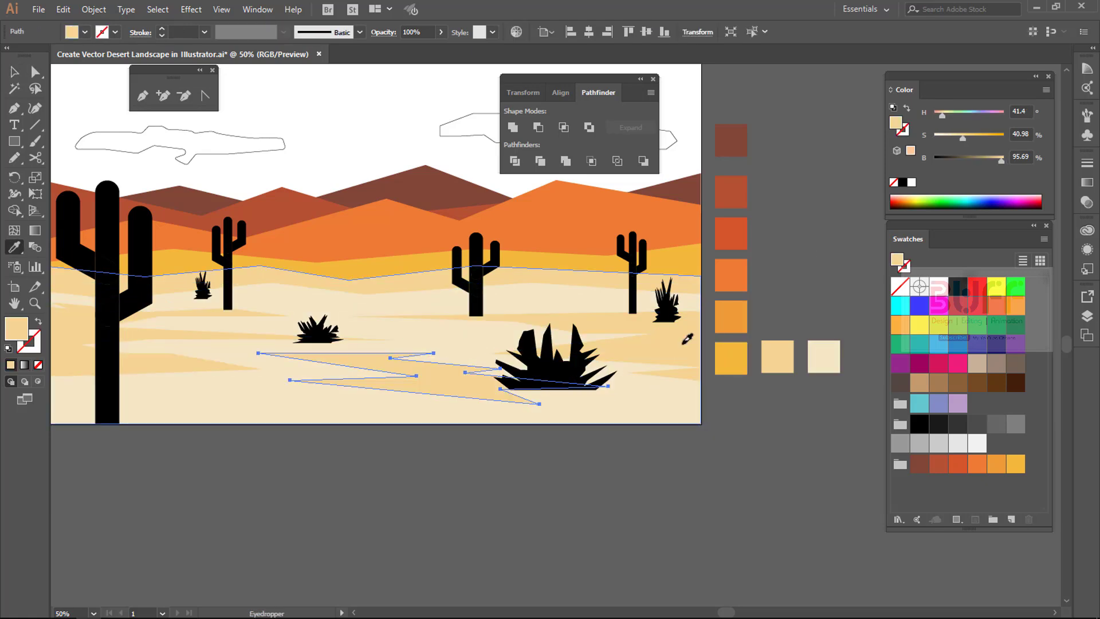
key(ctrl+shift+a)
key(ctrl+minus)
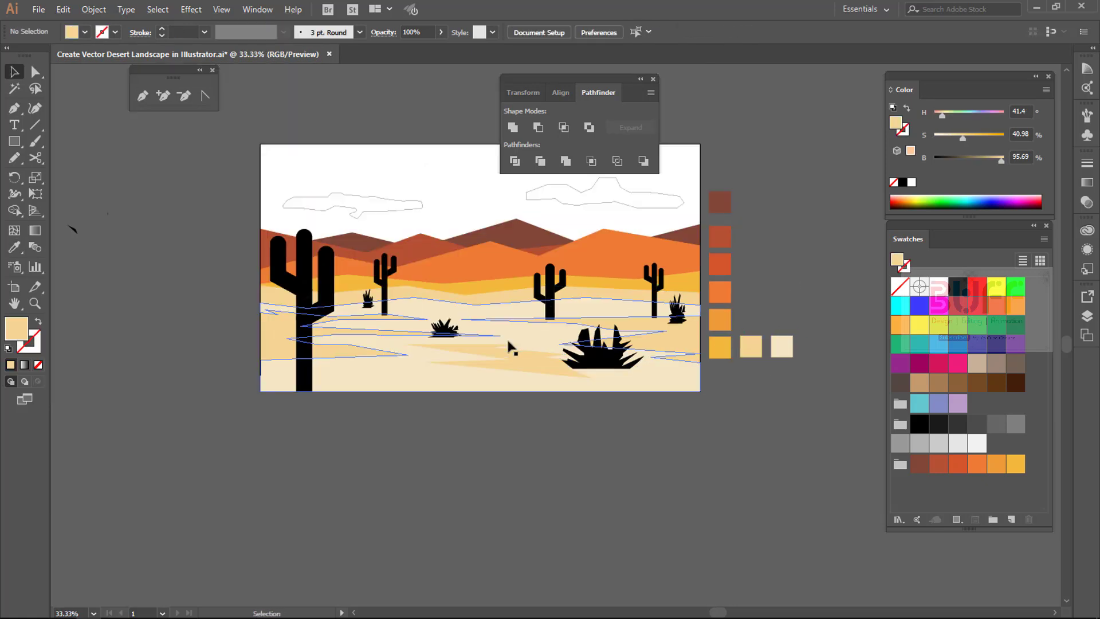
scroll(384, 304, up, 1)
Unite the big cactus's trunk and both arms into one shape with Pathfinder.
click(263, 321)
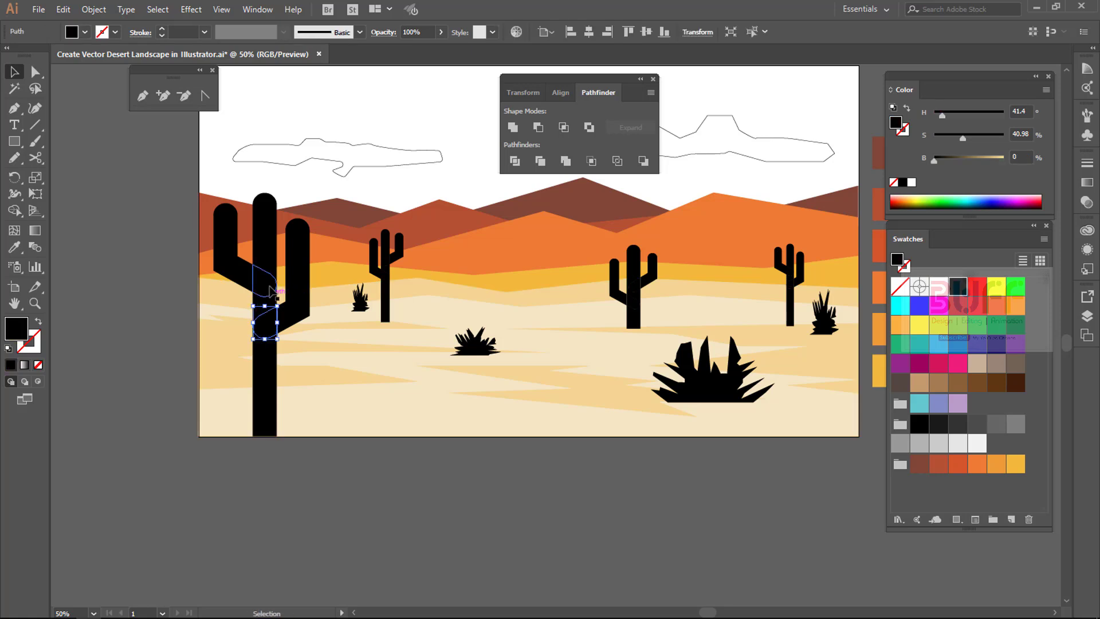
shift+click(267, 294)
shift+click(298, 304)
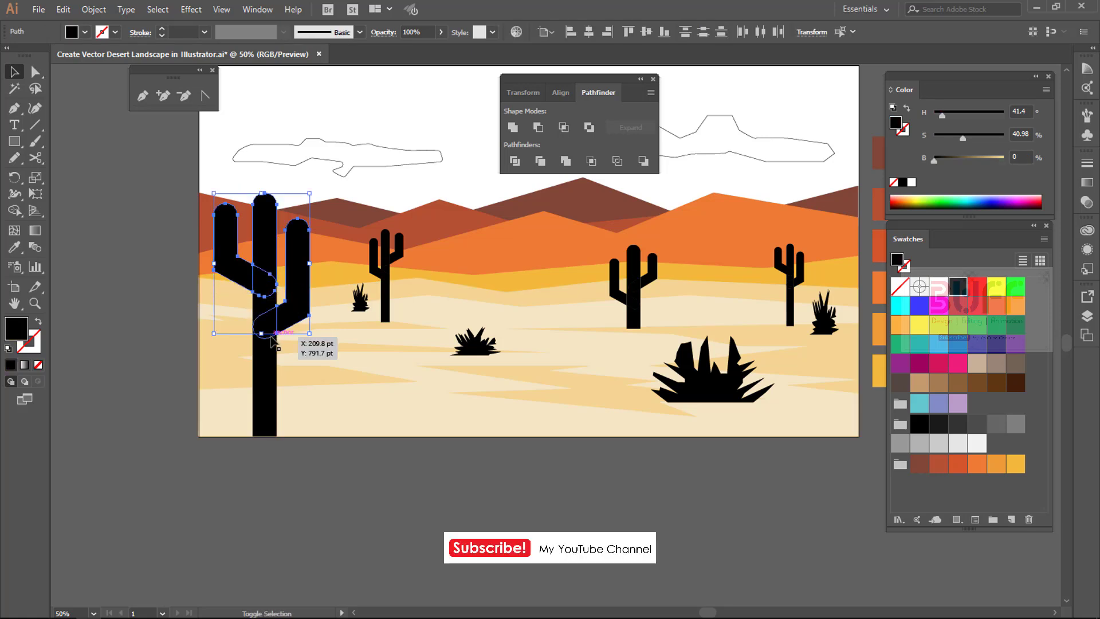
click(511, 127)
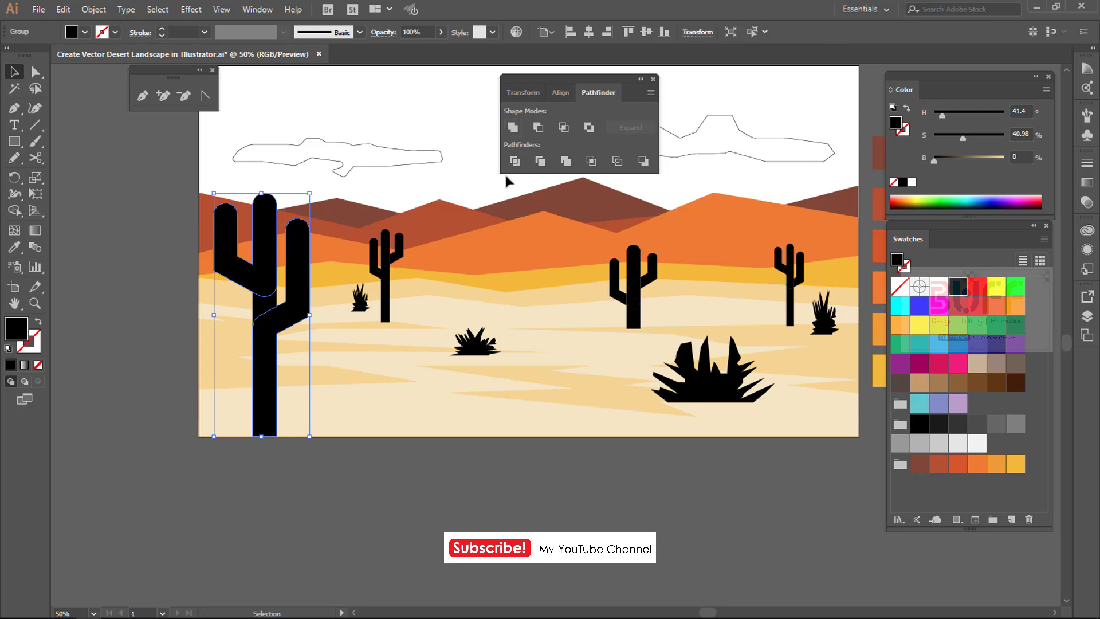
key(u)
click(609, 195)
key(ctrl+z)
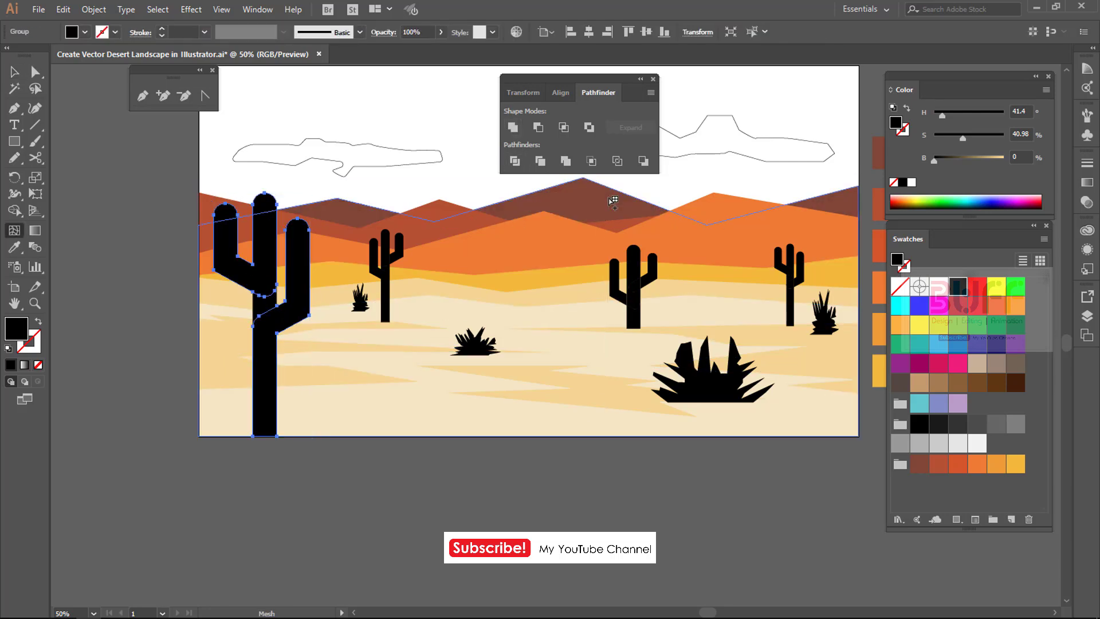
Fill the merged cactus with the mountain brown, then lower Brightness to a deep brown.
click(606, 196)
key(v)
click(582, 449)
click(260, 311)
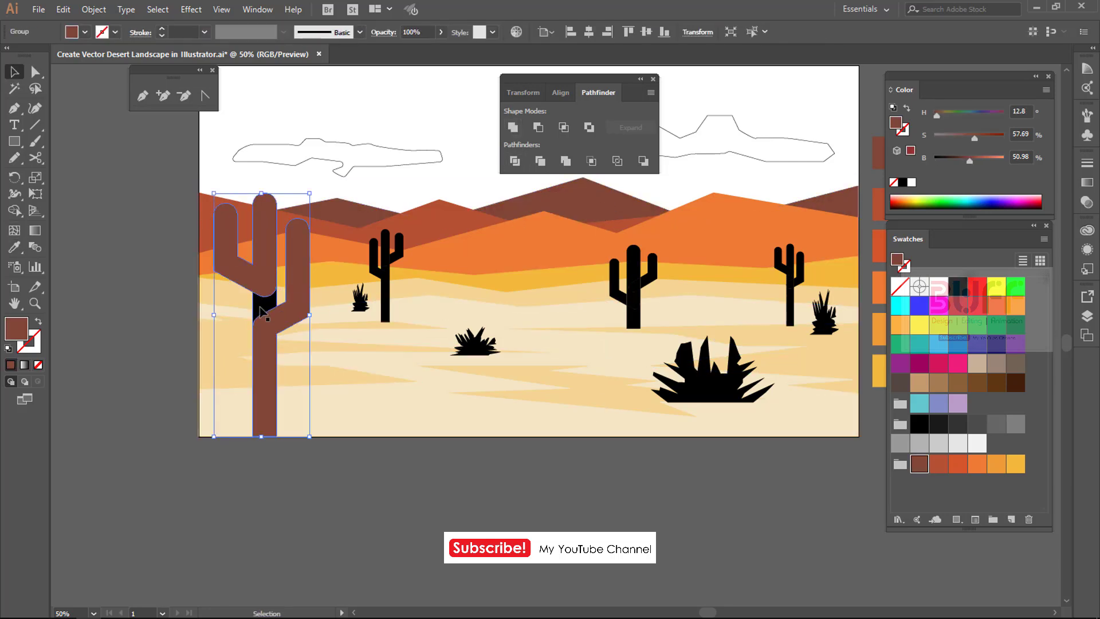
click(513, 127)
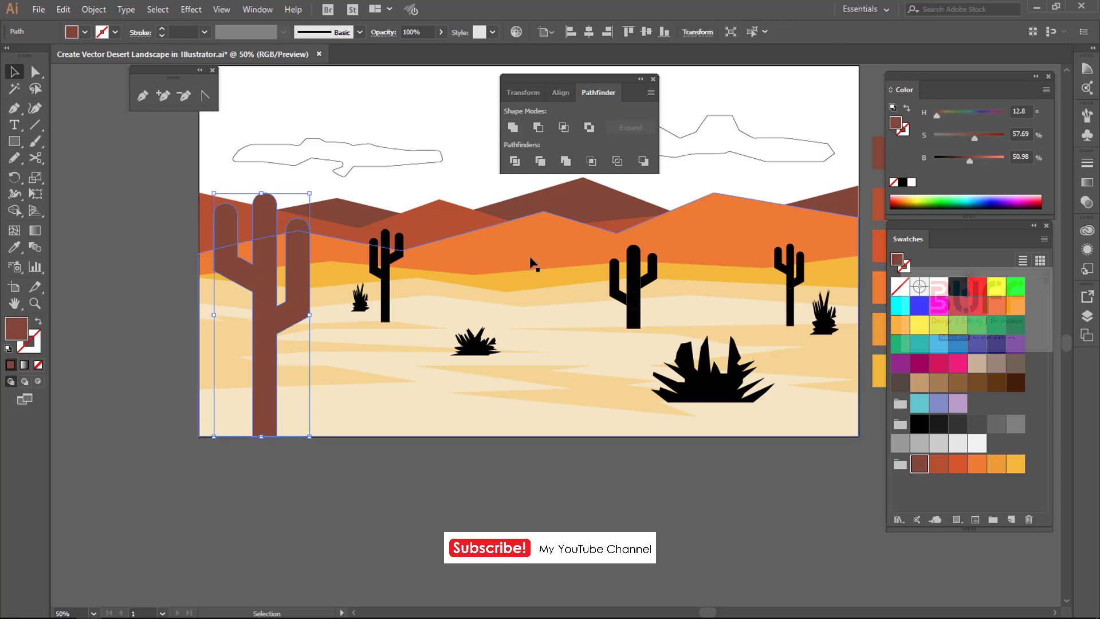
key(i)
drag(969, 161, 944, 161)
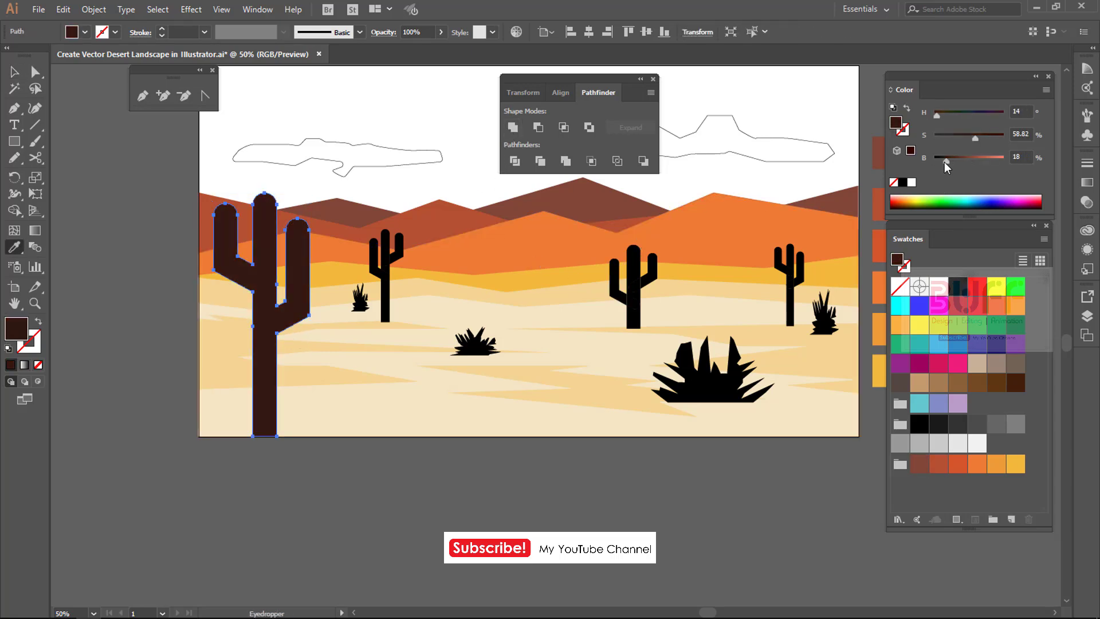
key(v)
Select the rightmost cactus's trunk and right arm together.
click(441, 500)
scroll(442, 501, right, 2)
click(736, 270)
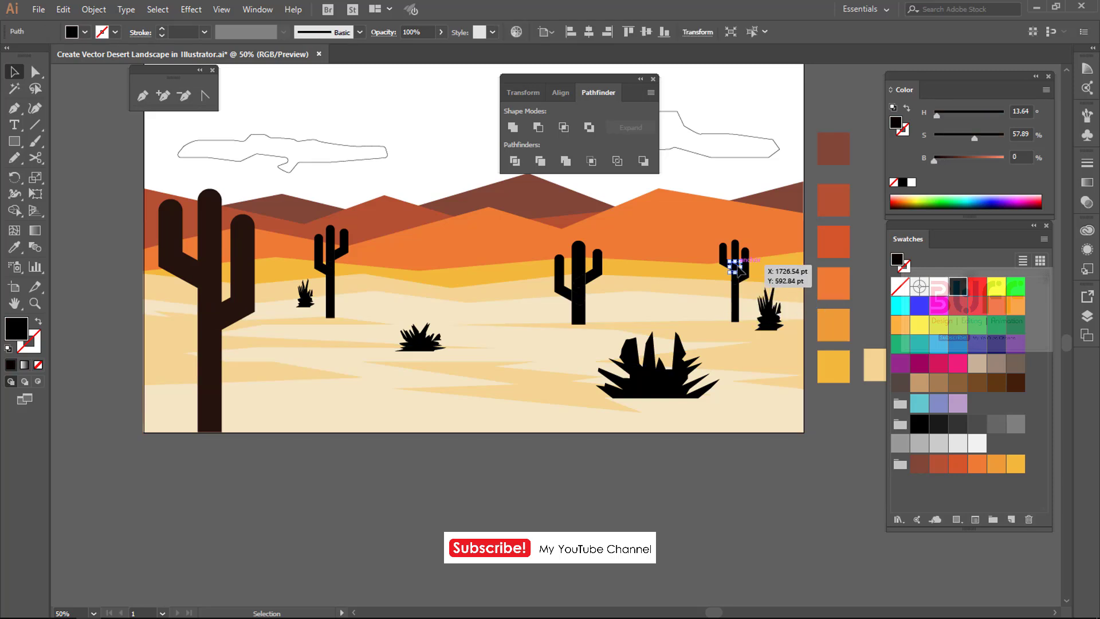
alt+scroll(749, 274, up, 3)
alt+scroll(716, 341, up, 1)
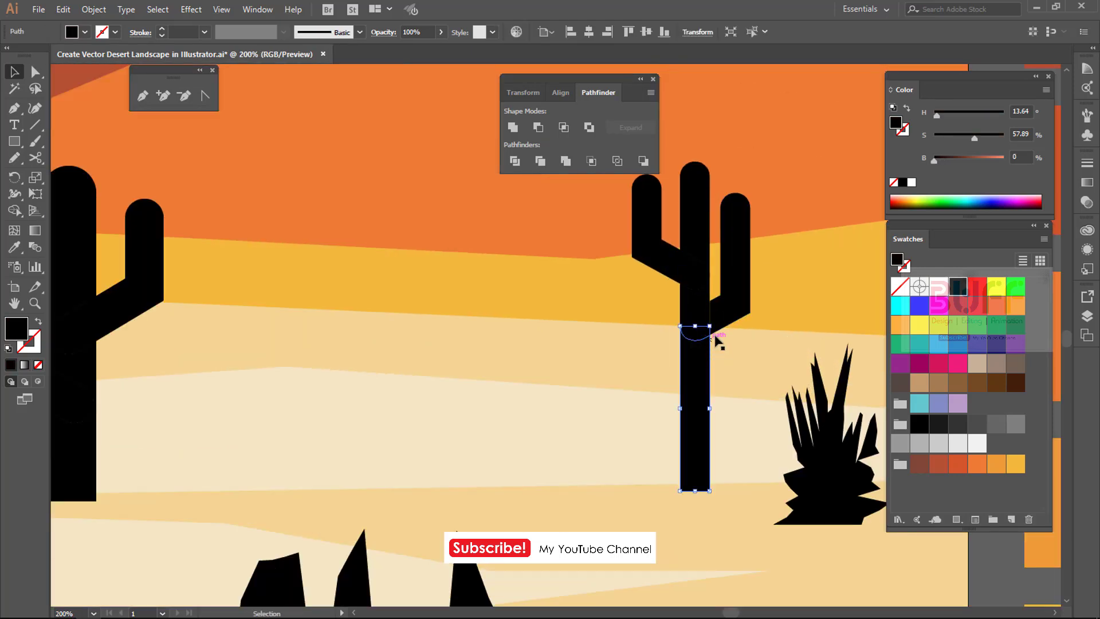
shift+click(731, 318)
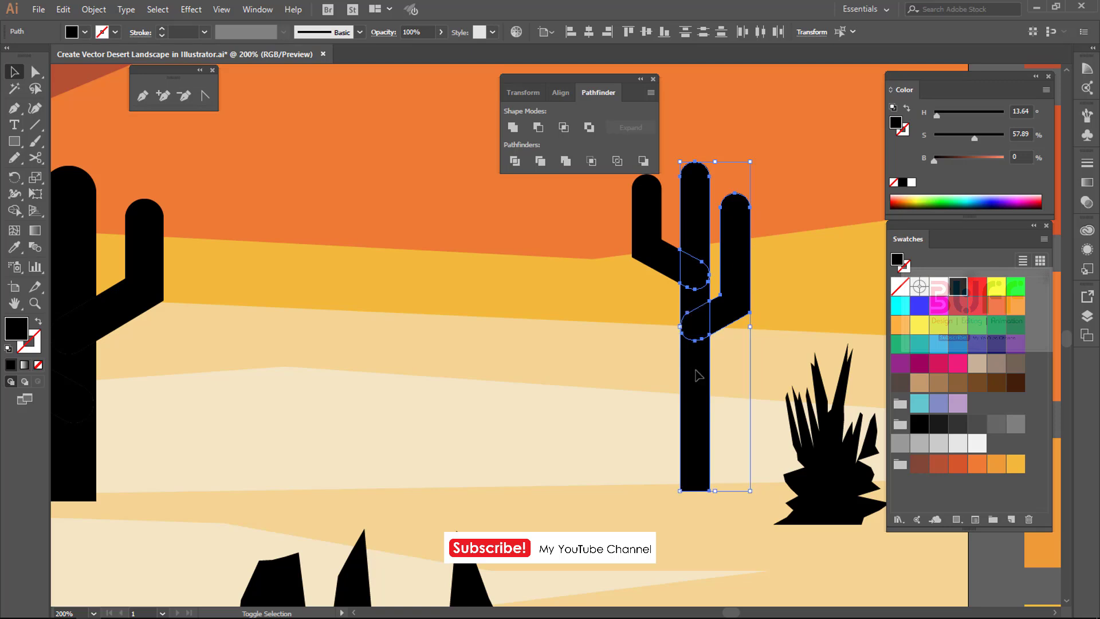
Unite the left cactus pieces and fill the shape with the big cactus's brown, slightly darkened.
shift+click(698, 341)
click(512, 127)
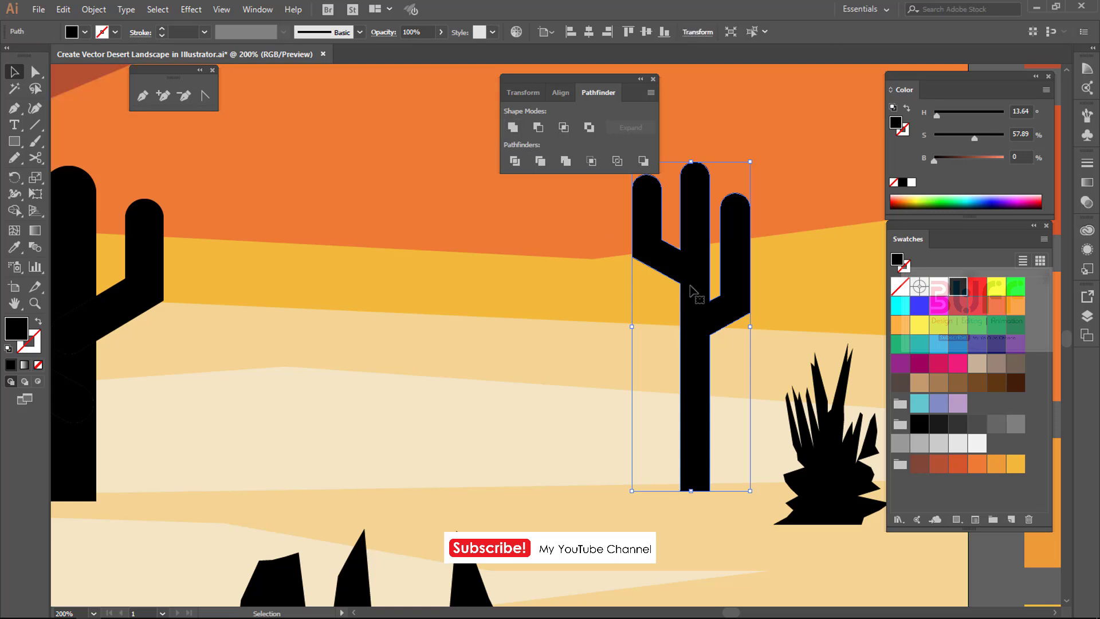
alt+scroll(695, 294, down, 3)
alt+scroll(695, 294, down, 1)
key(i)
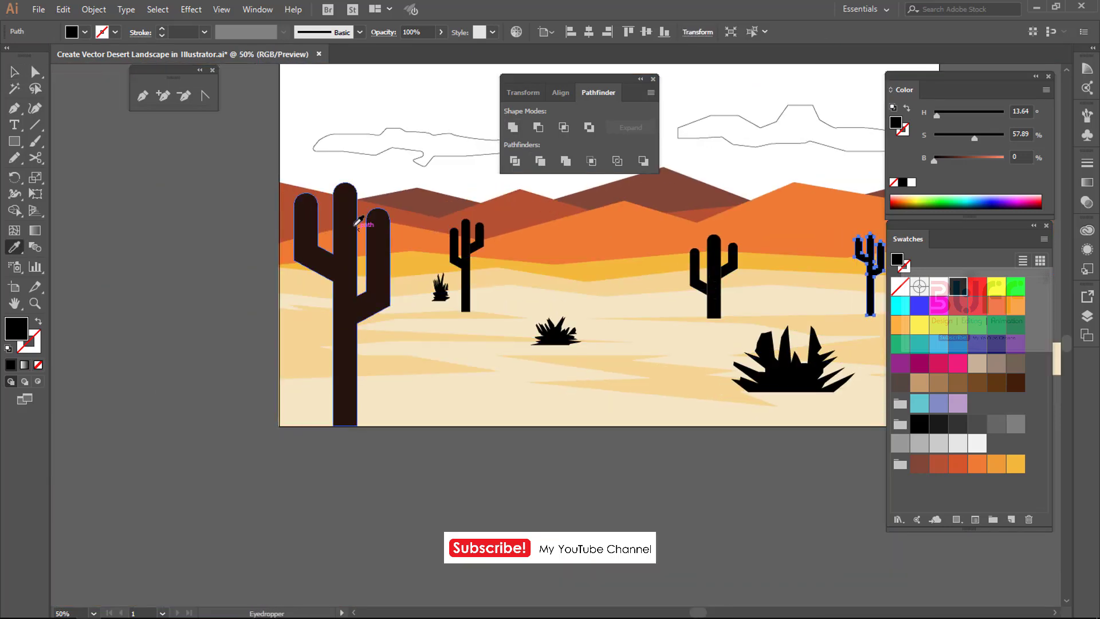
click(356, 221)
scroll(737, 270, right, 3)
key(v)
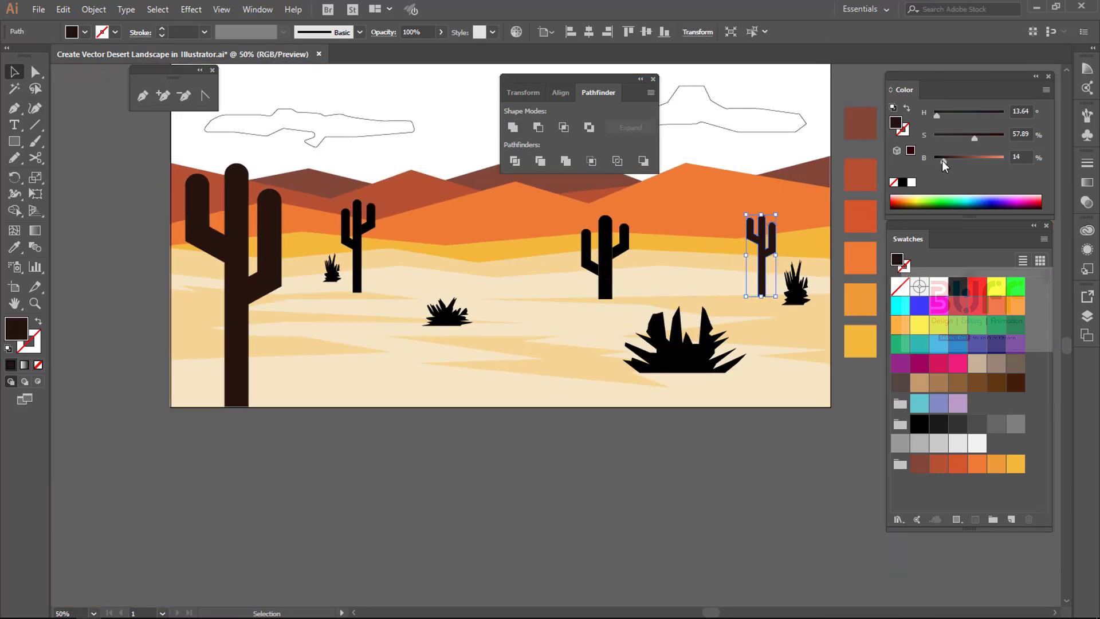
drag(942, 161, 940, 161)
key(ctrl+shift+a)
Unite the middle cactus pieces into one outline and eyedrop the brown fill onto it.
alt+scroll(608, 261, up, 1)
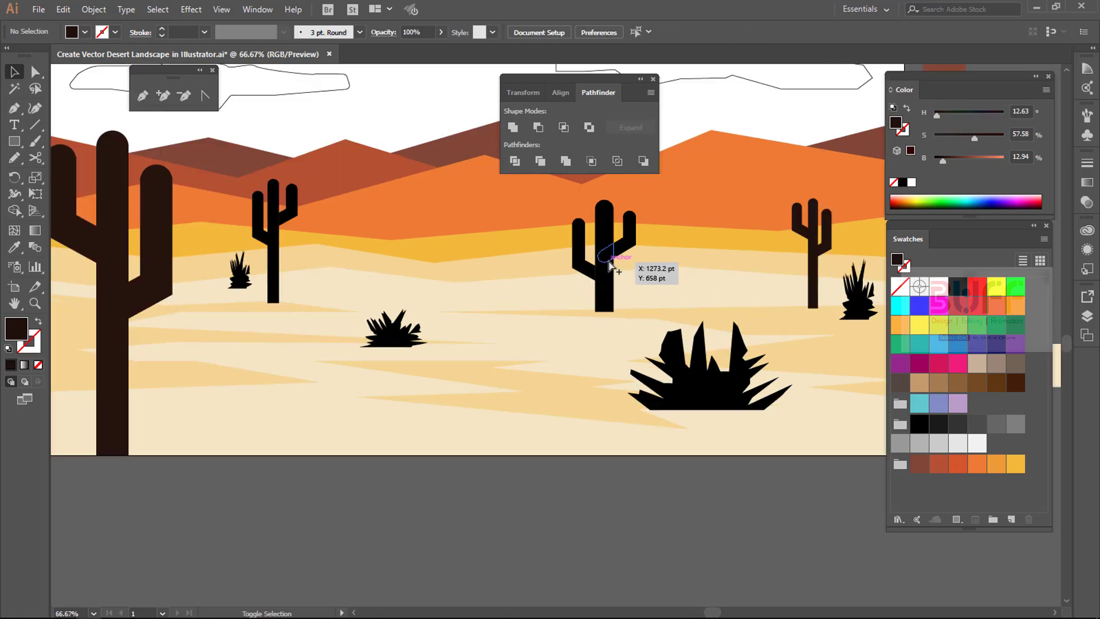
alt+scroll(609, 262, up, 1)
click(610, 272)
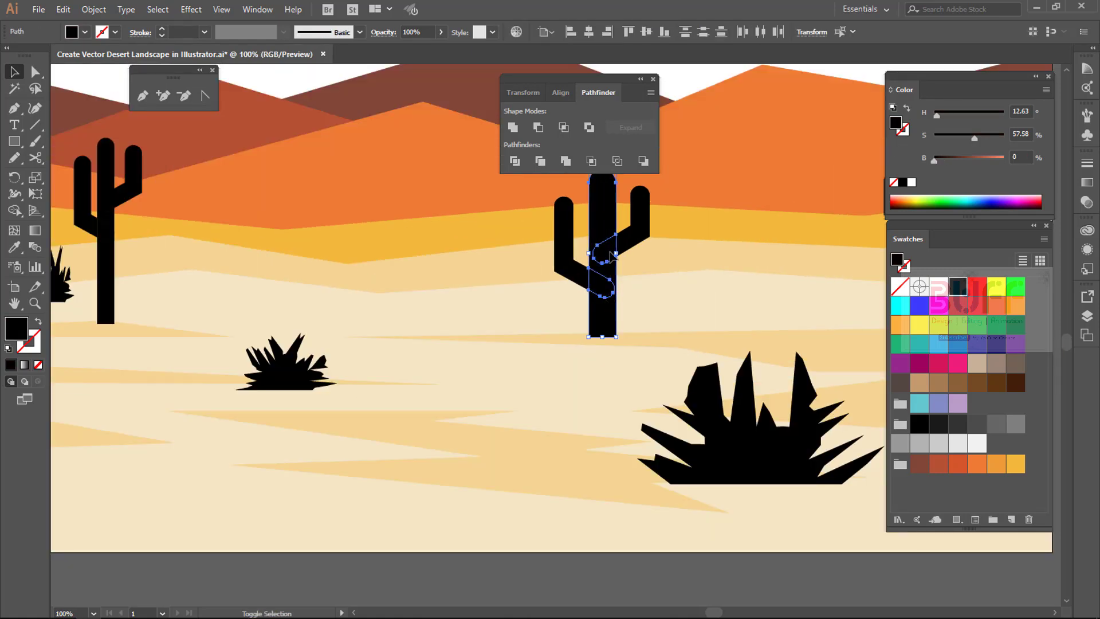
click(512, 127)
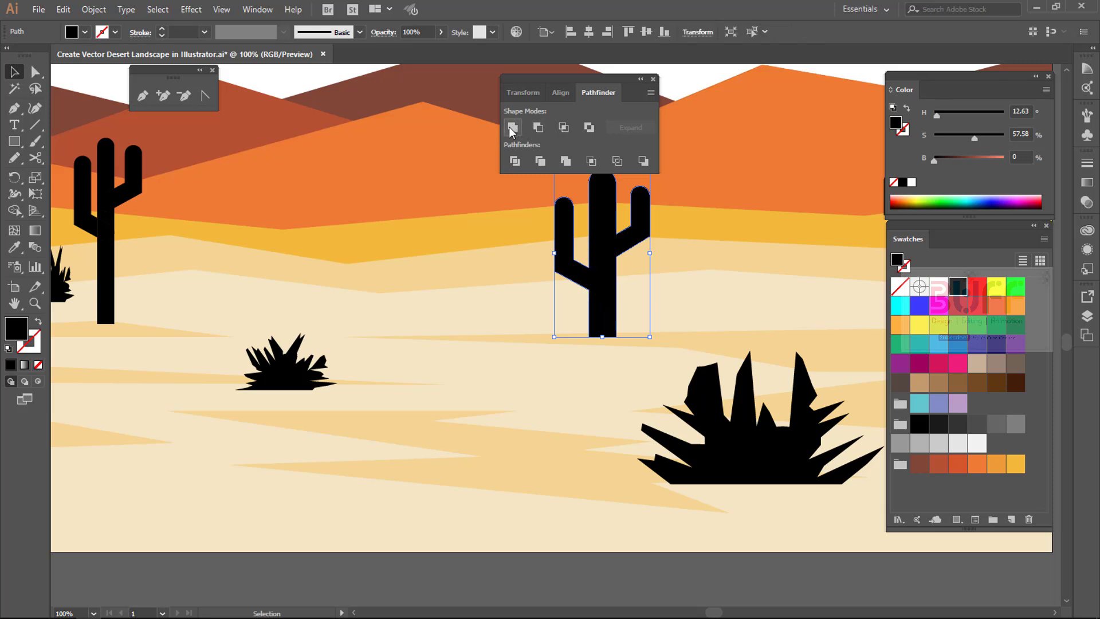
alt+scroll(655, 286, down, 2)
key(i)
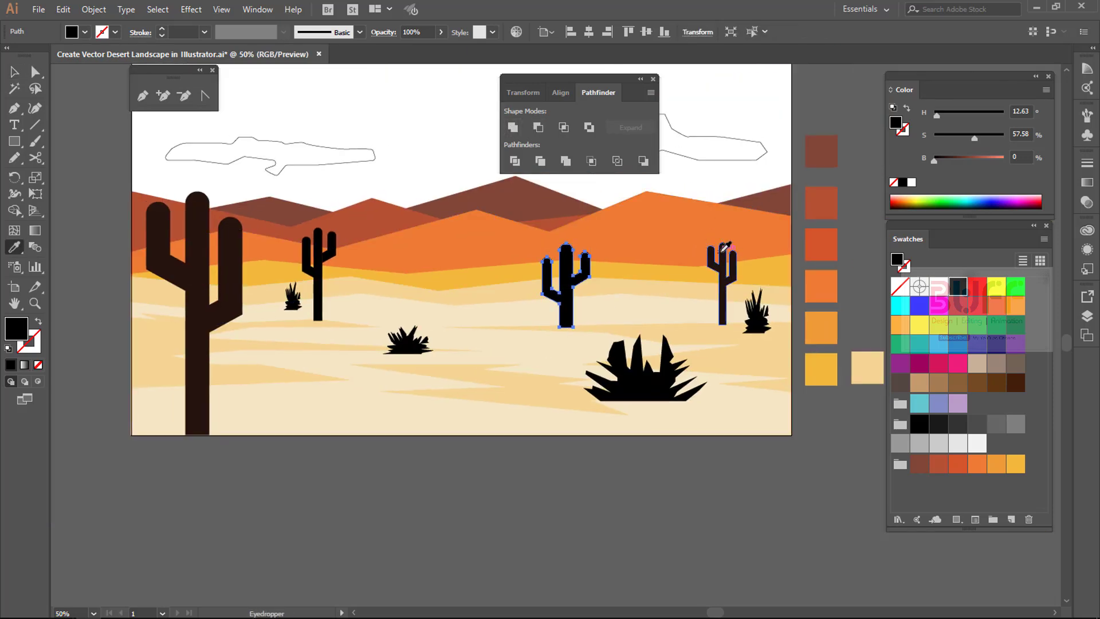
click(724, 247)
key(v)
Give the small cactus's arm and trunk the right cactus's brown, darkened slightly.
click(547, 514)
ctrl+scroll(547, 514, left, 2)
click(398, 249)
alt+scroll(397, 247, up, 1)
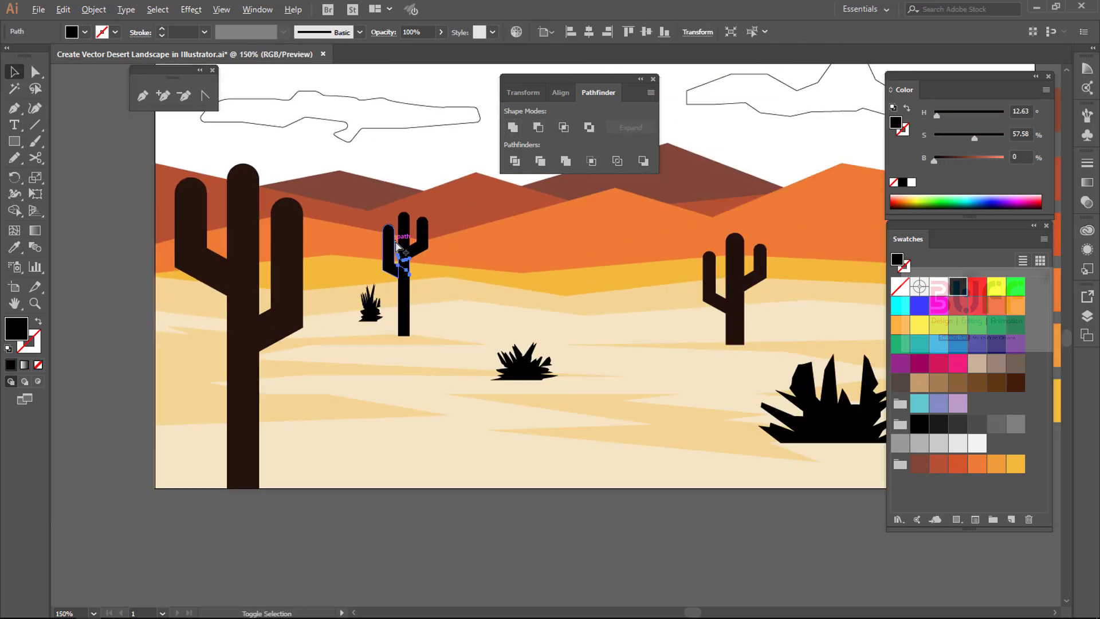
alt+scroll(396, 246, up, 1)
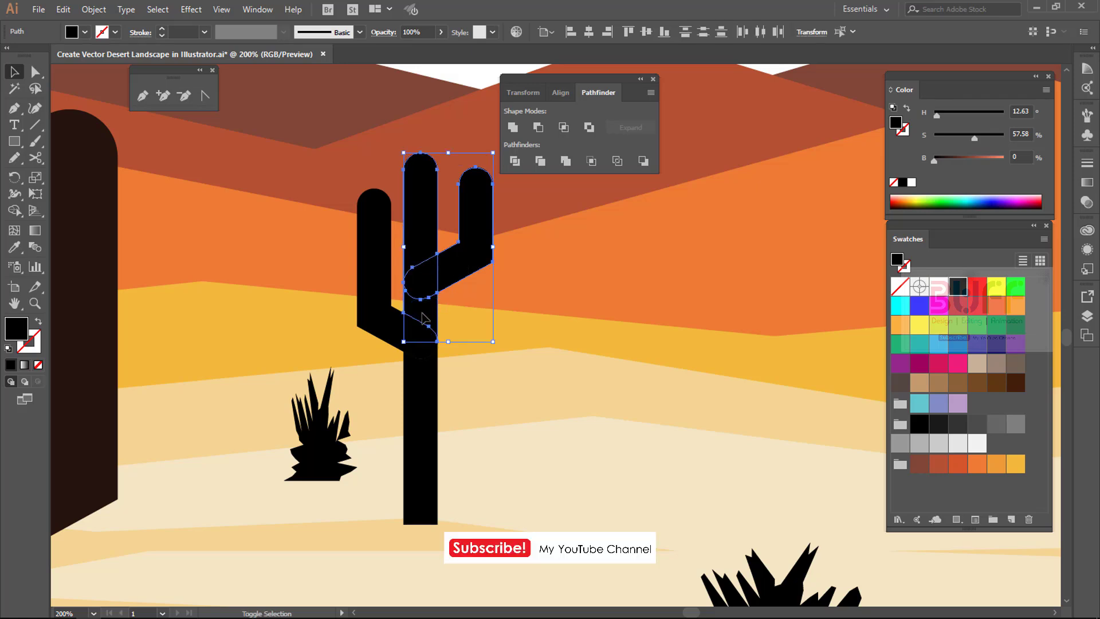
shift+click(426, 373)
alt+scroll(478, 375, down, 3)
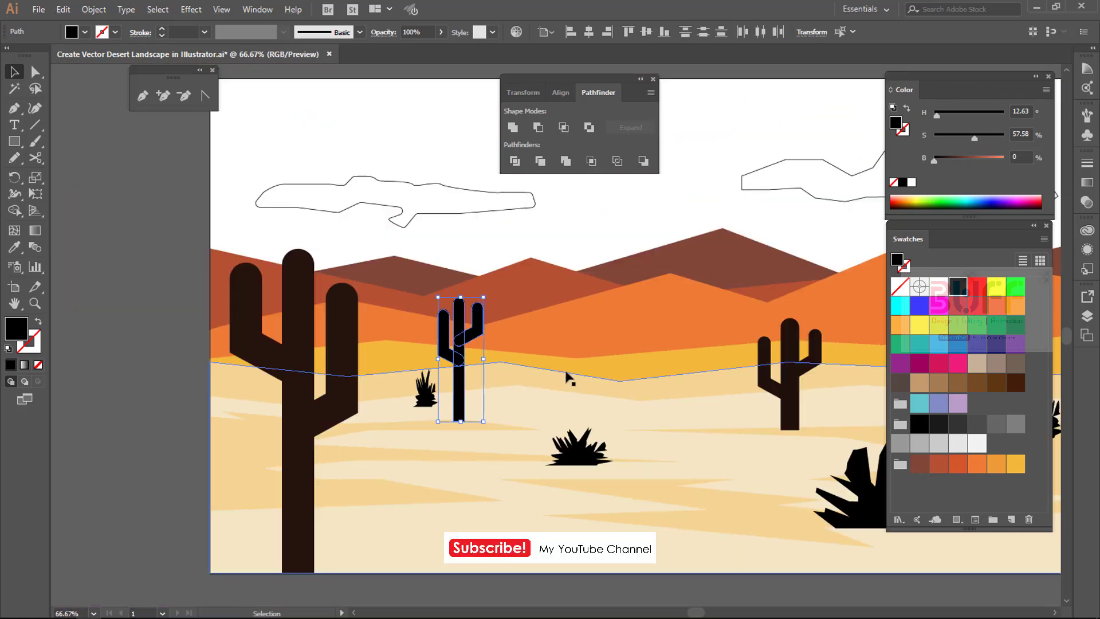
key(i)
click(734, 352)
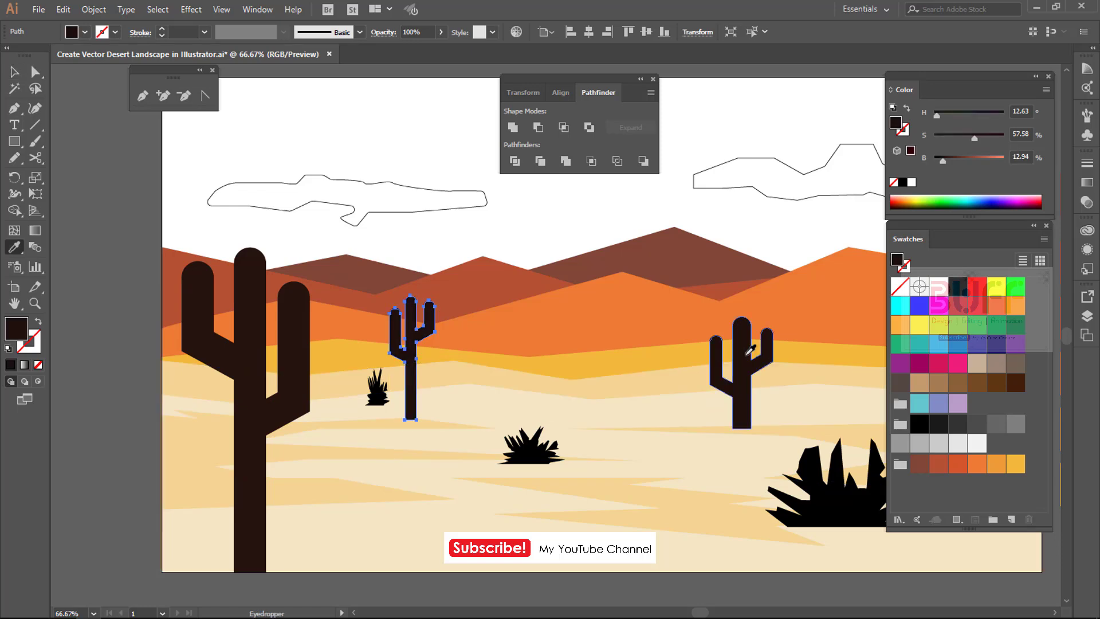
key(v)
alt+scroll(598, 331, down, 2)
drag(944, 163, 955, 160)
Lighten the small cactus's brown and match both right-hand cacti to it.
click(663, 490)
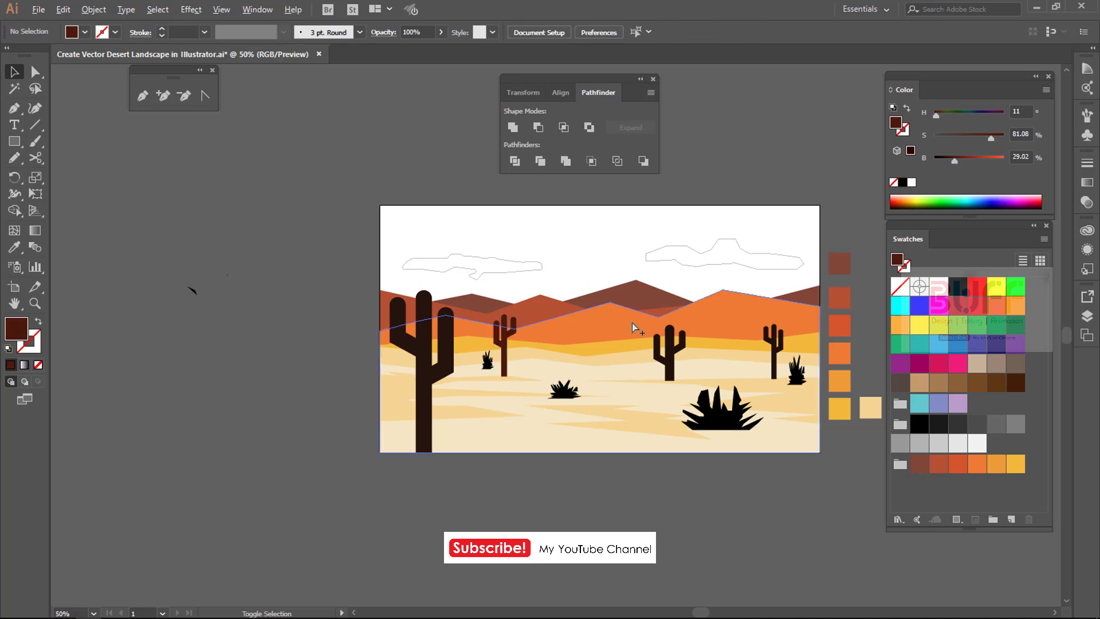
alt+scroll(633, 328, up, 1)
click(441, 366)
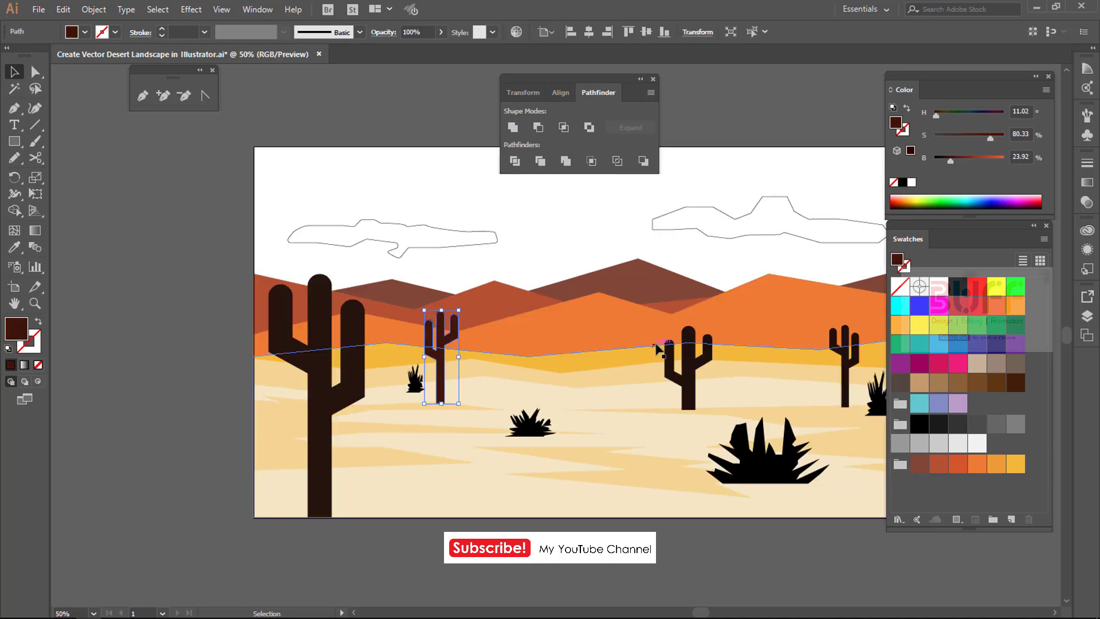
click(686, 367)
shift+click(845, 367)
key(i)
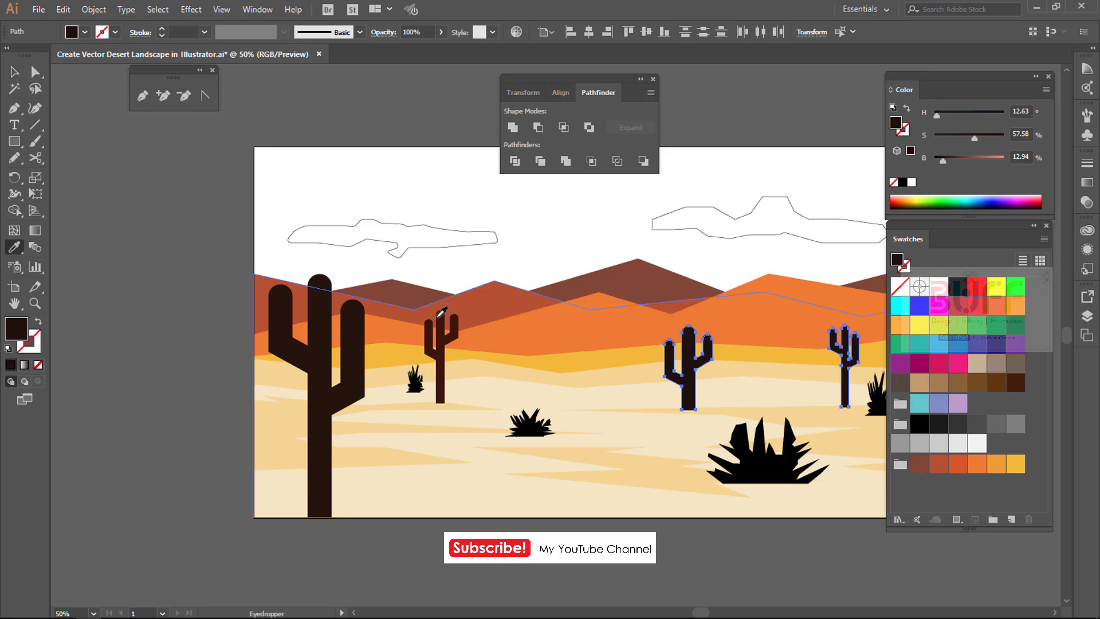
click(442, 312)
key(v)
Fill the large bottom-right bush with the cactus's dark brown instead of black.
click(319, 401)
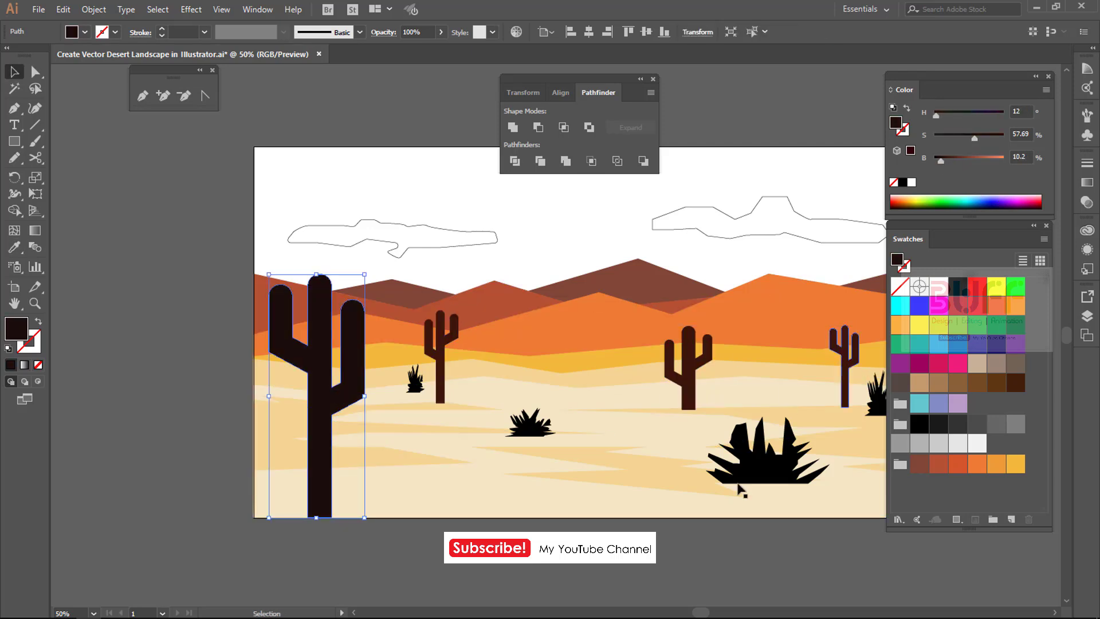
click(691, 369)
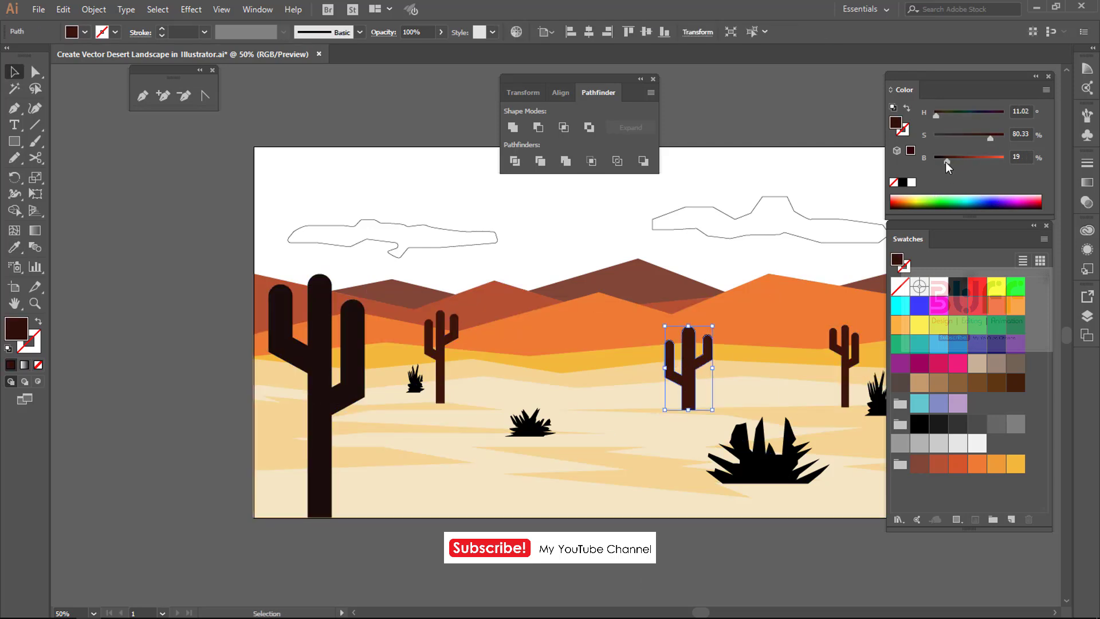
key(ctrl+shift+a)
scroll(768, 564, down, 2)
drag(772, 588, 664, 511)
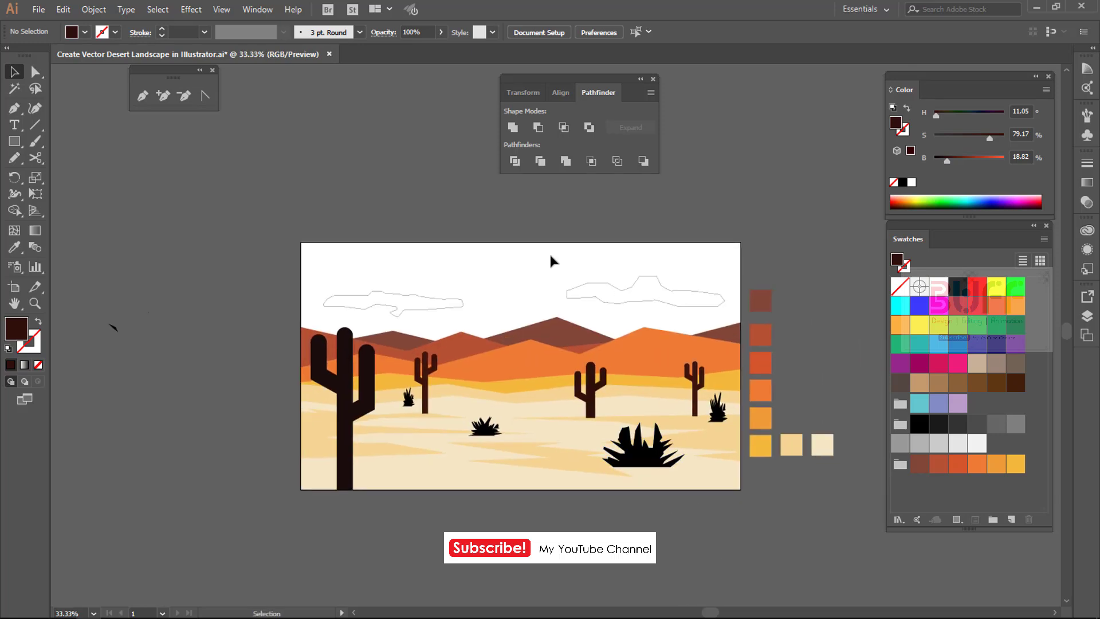
key(ctrl+equal)
click(676, 458)
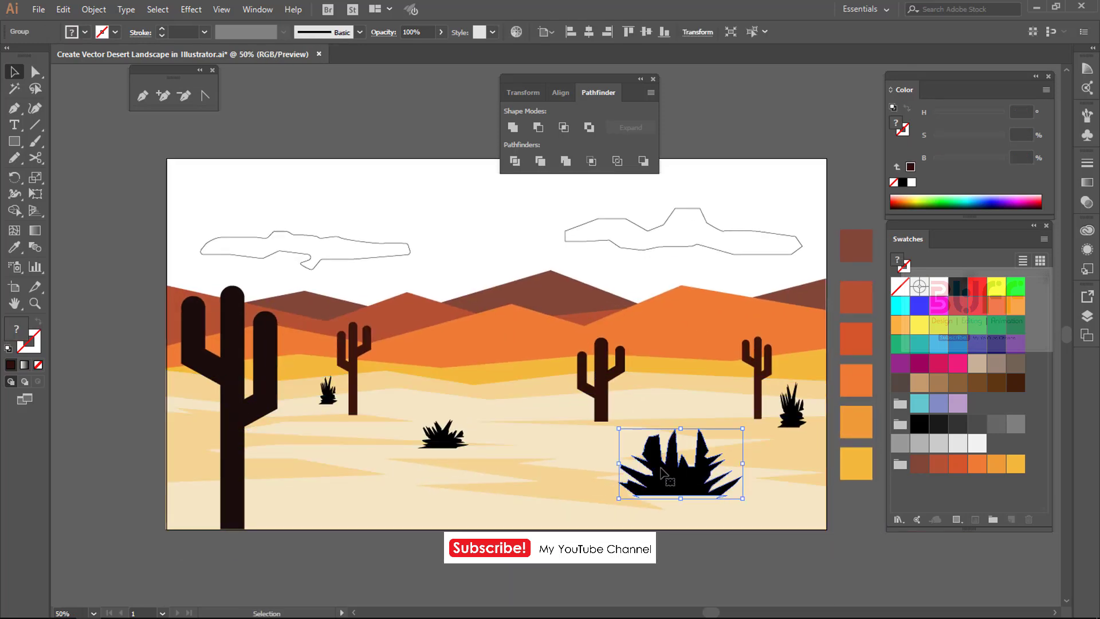
key(i)
click(269, 381)
key(v)
Fill the small bushes with the same dark brown, then deselect and zoom out.
drag(470, 449, 318, 372)
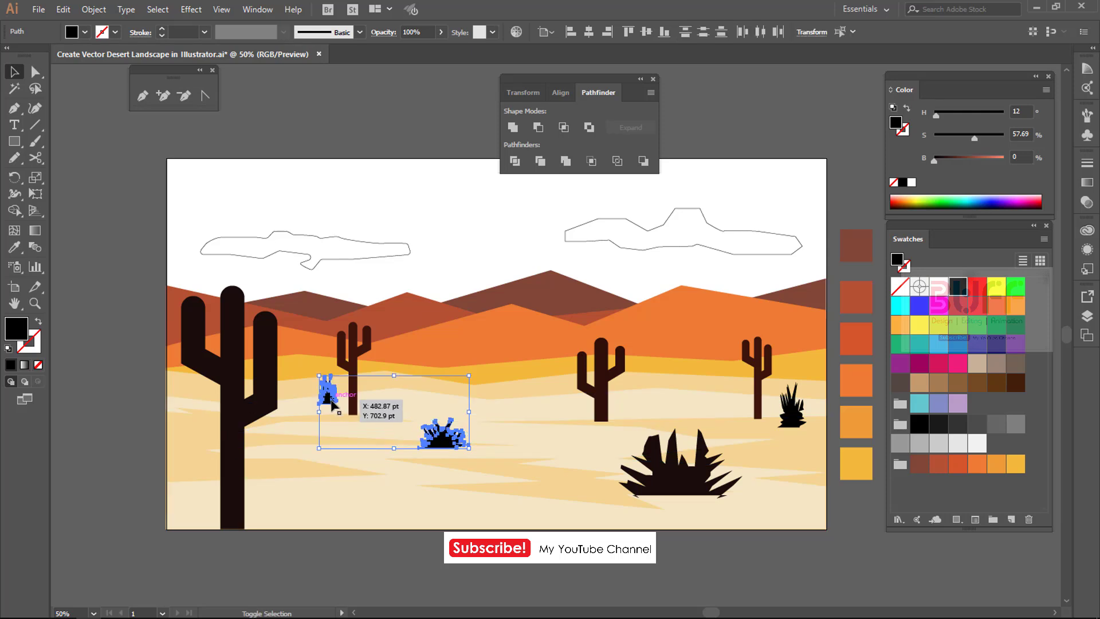
shift+click(792, 409)
shift+click(441, 435)
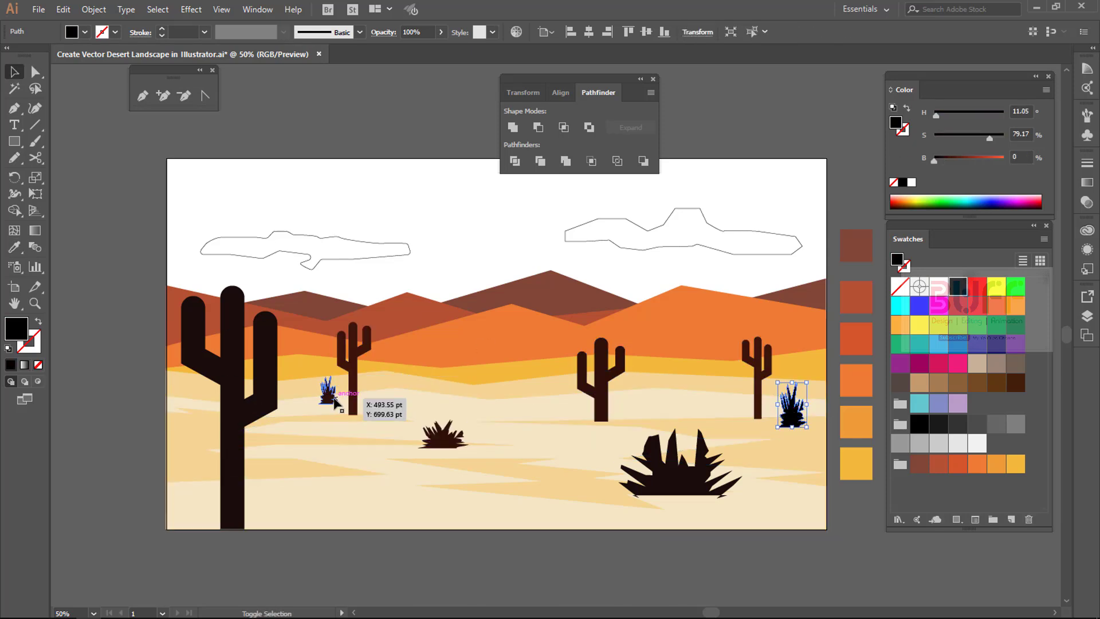
key(i)
click(355, 329)
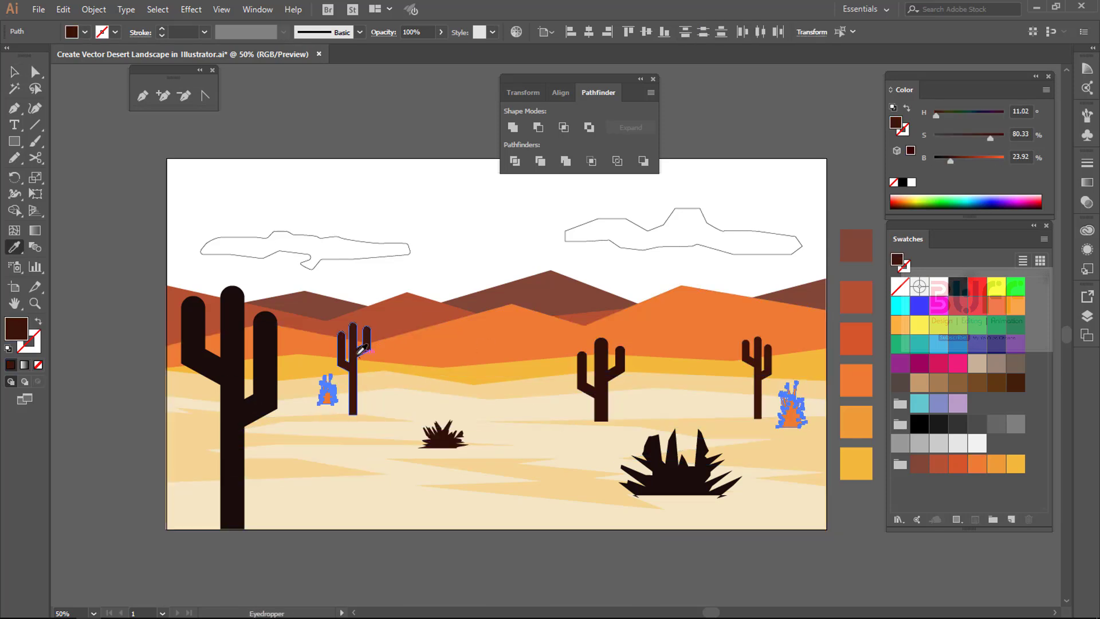
key(v)
key(ctrl+shift+a)
key(ctrl+minus)
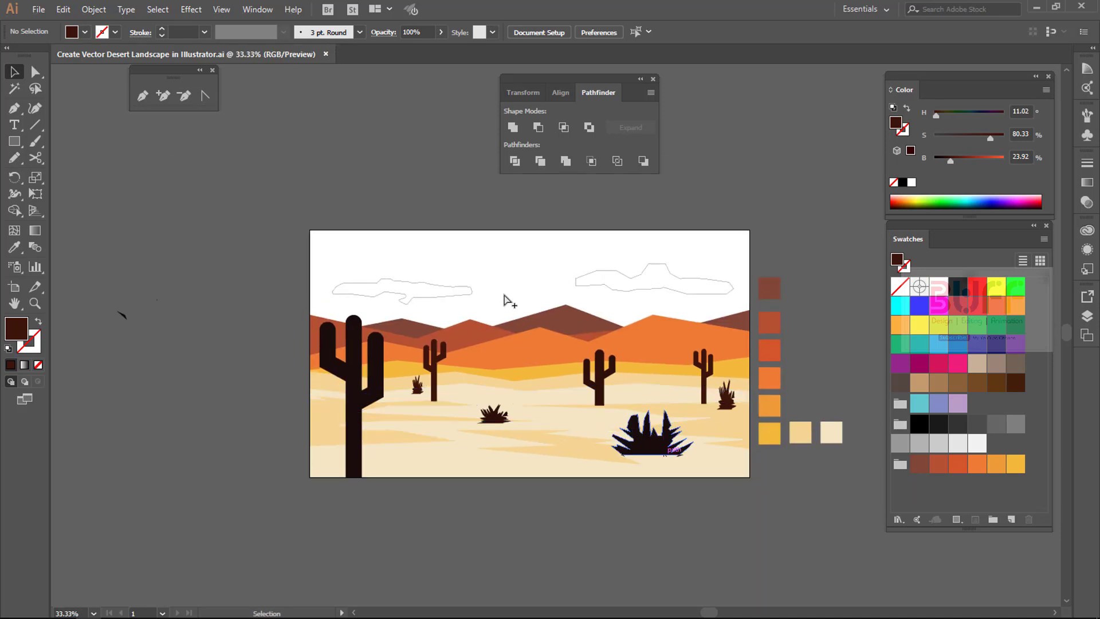
key(ctrl+plus)
Draw a dark brown rectangle over the whole artboard and send it to the back.
click(14, 141)
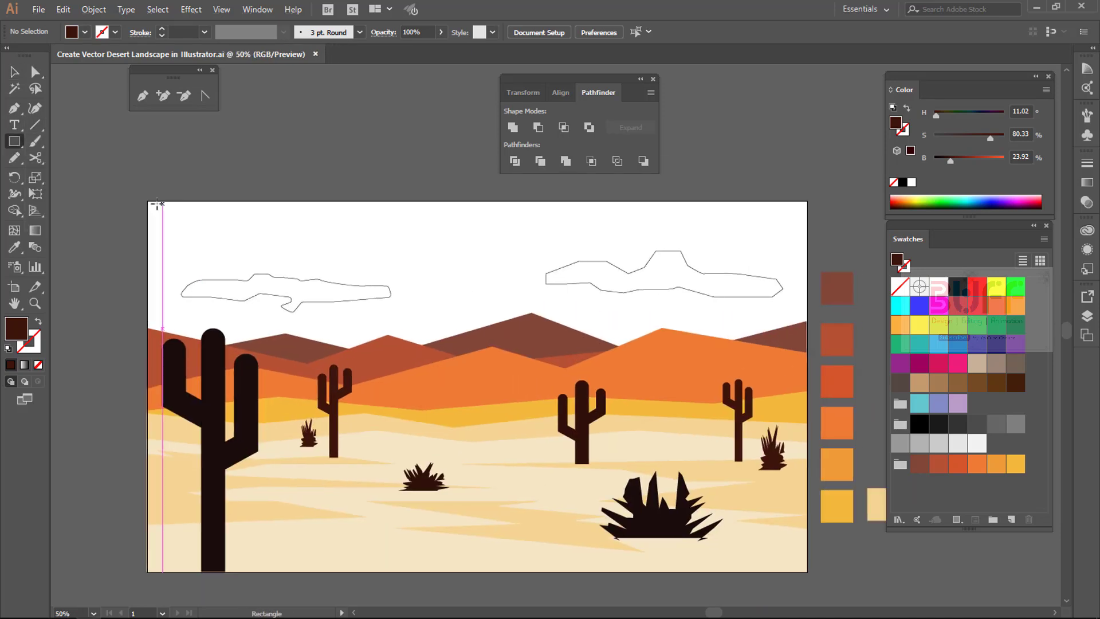
drag(148, 201, 807, 571)
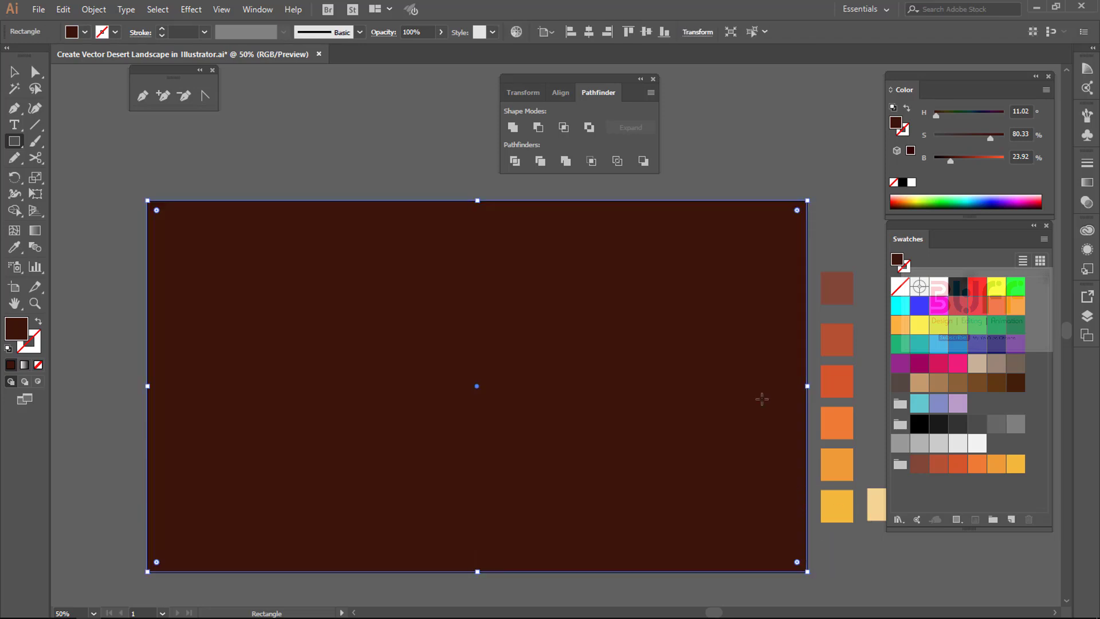
key(v)
click(93, 9)
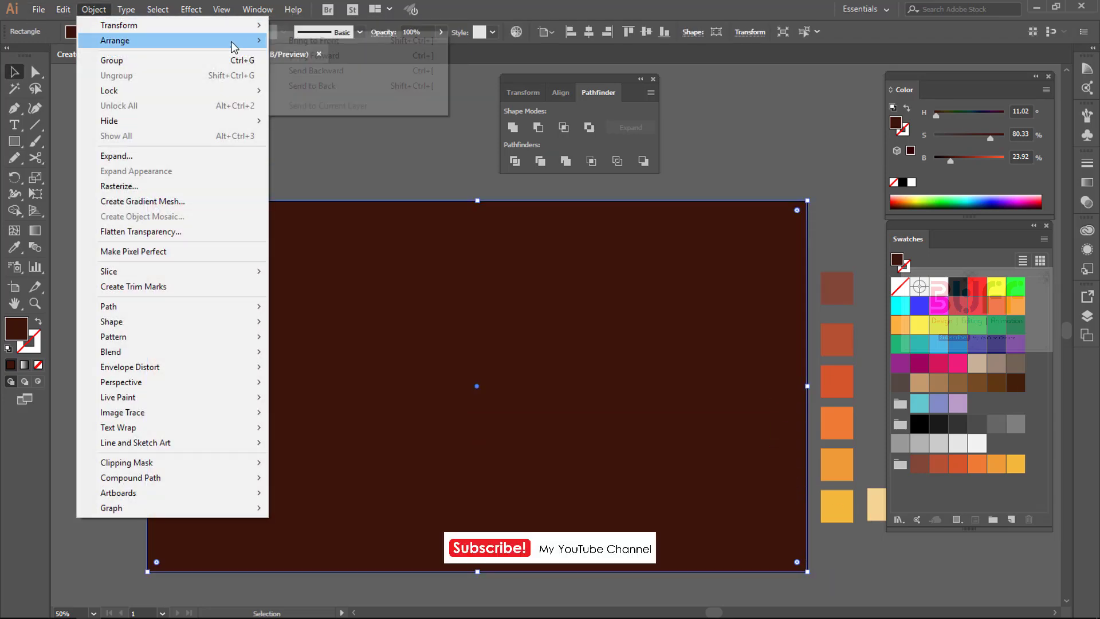
click(333, 88)
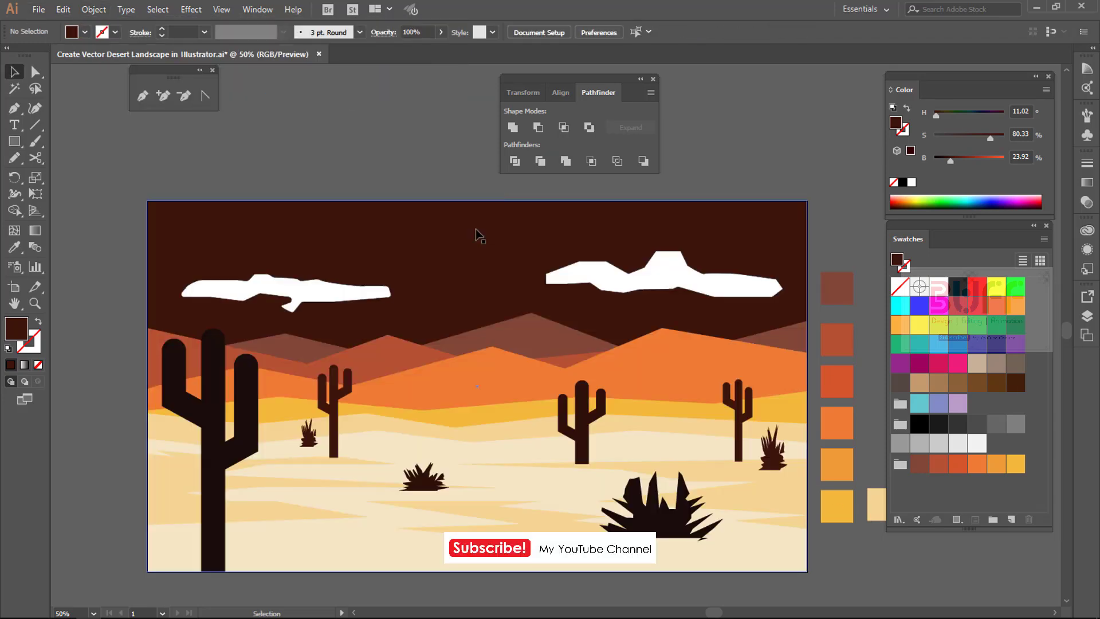
Move both white clouds off the artboard onto the pasteboard above.
shift+click(338, 289)
scroll(466, 305, down, 1)
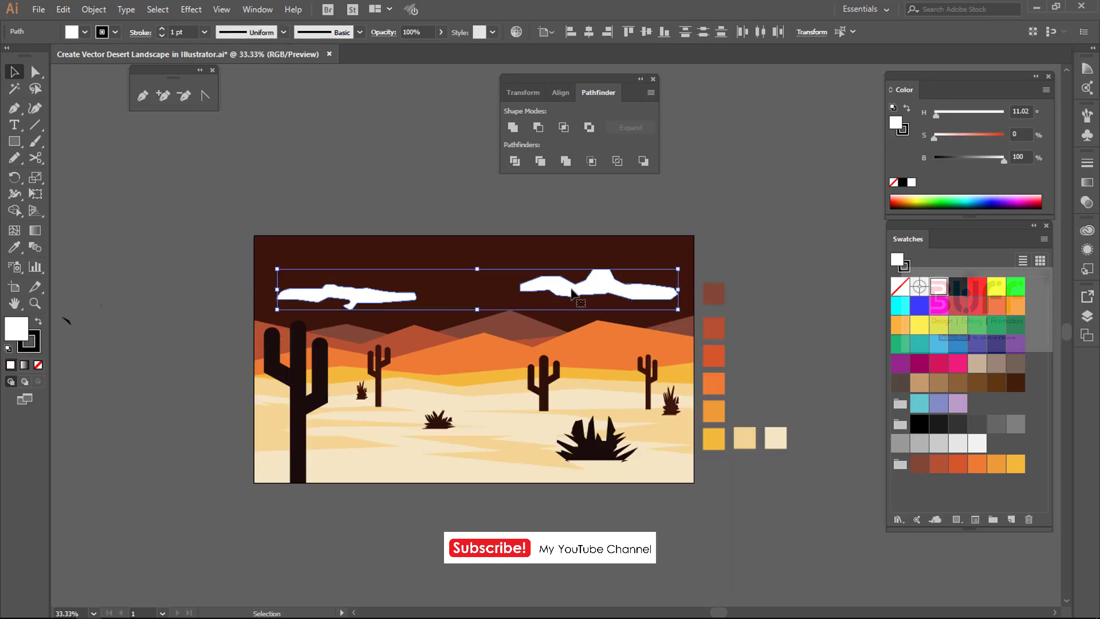
drag(630, 290, 463, 227)
click(479, 273)
scroll(479, 273, up, 1)
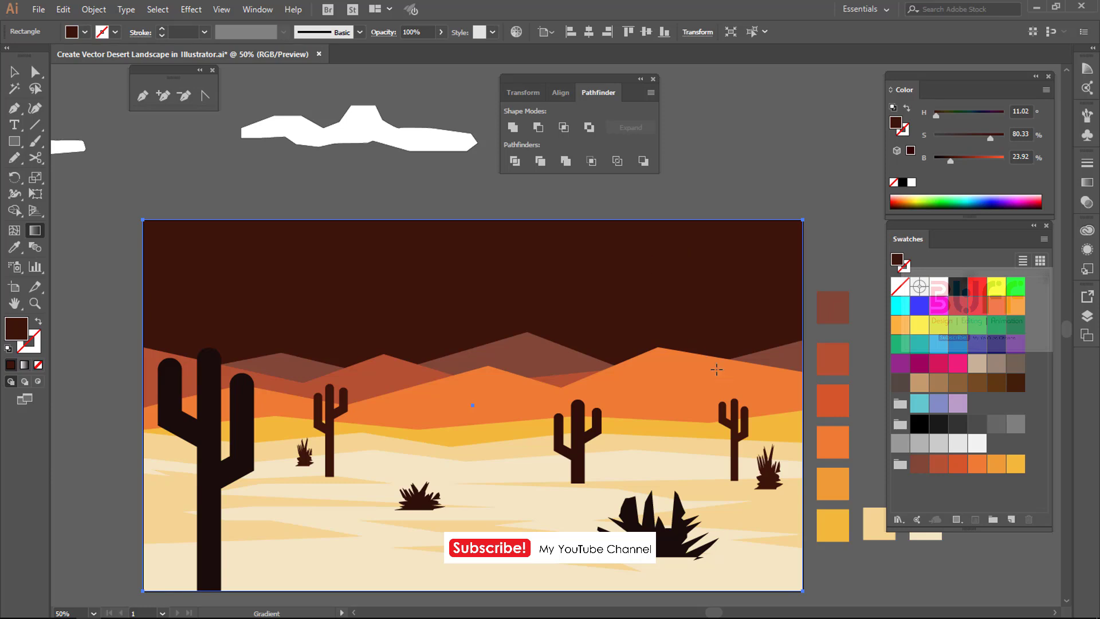
Fill the sky rectangle with a radial gradient, enlarged and centred lower in the sky.
click(25, 365)
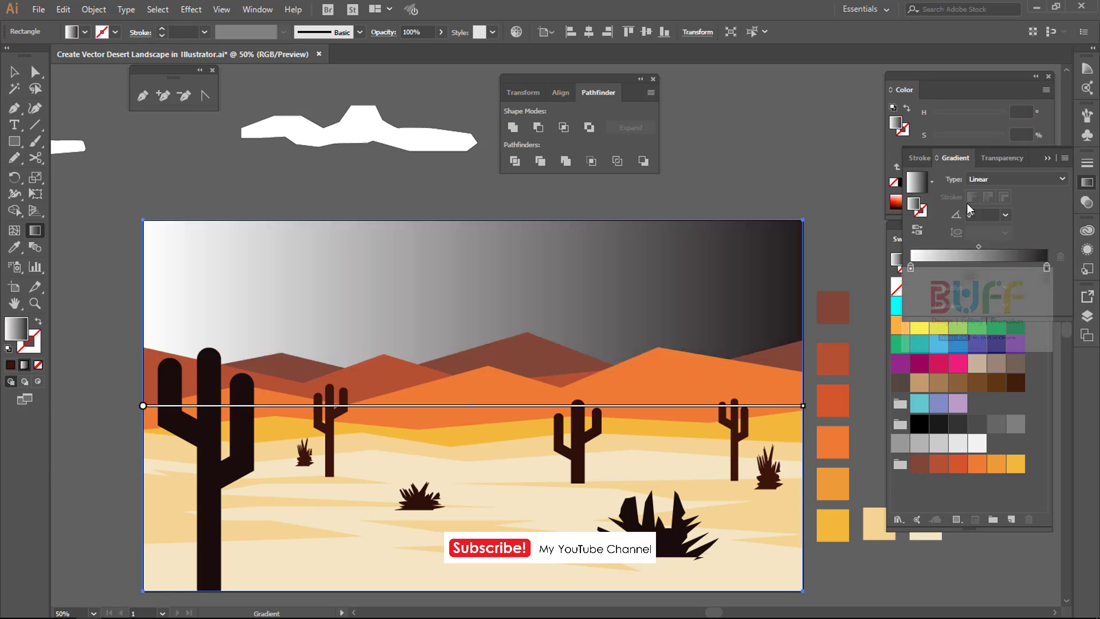
click(1003, 179)
click(986, 201)
scroll(566, 370, down, 2)
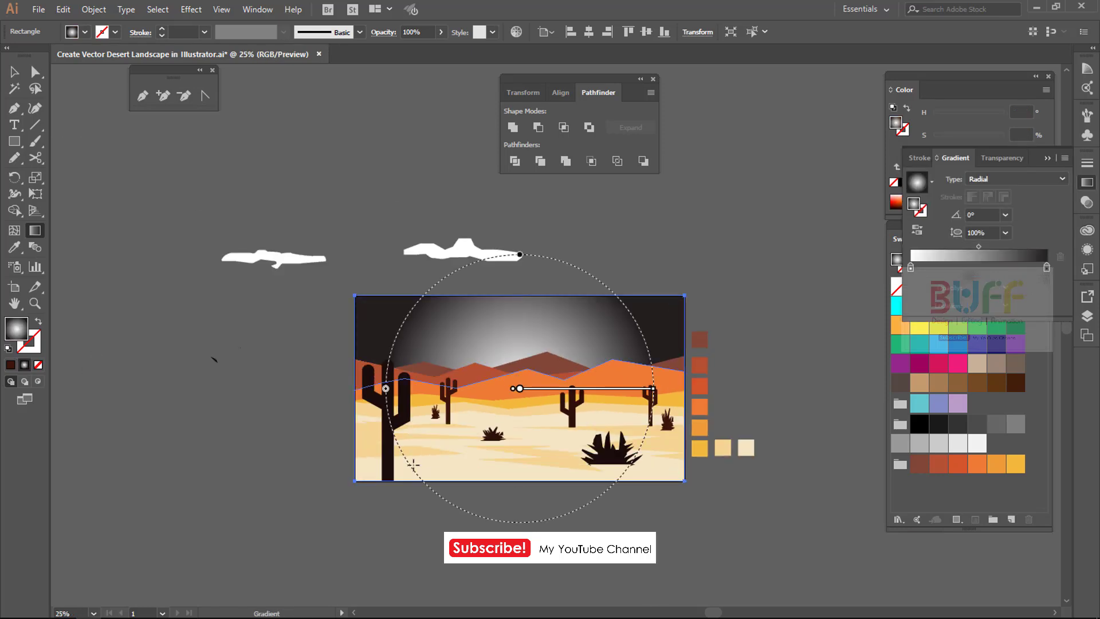
drag(386, 390, 243, 388)
key(v)
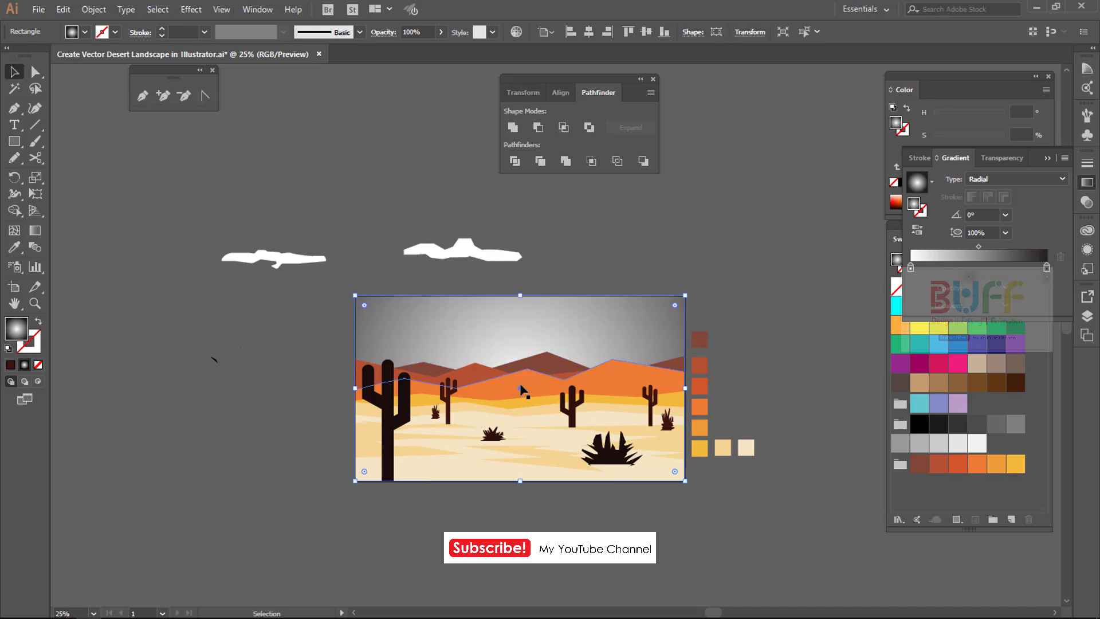
click(35, 230)
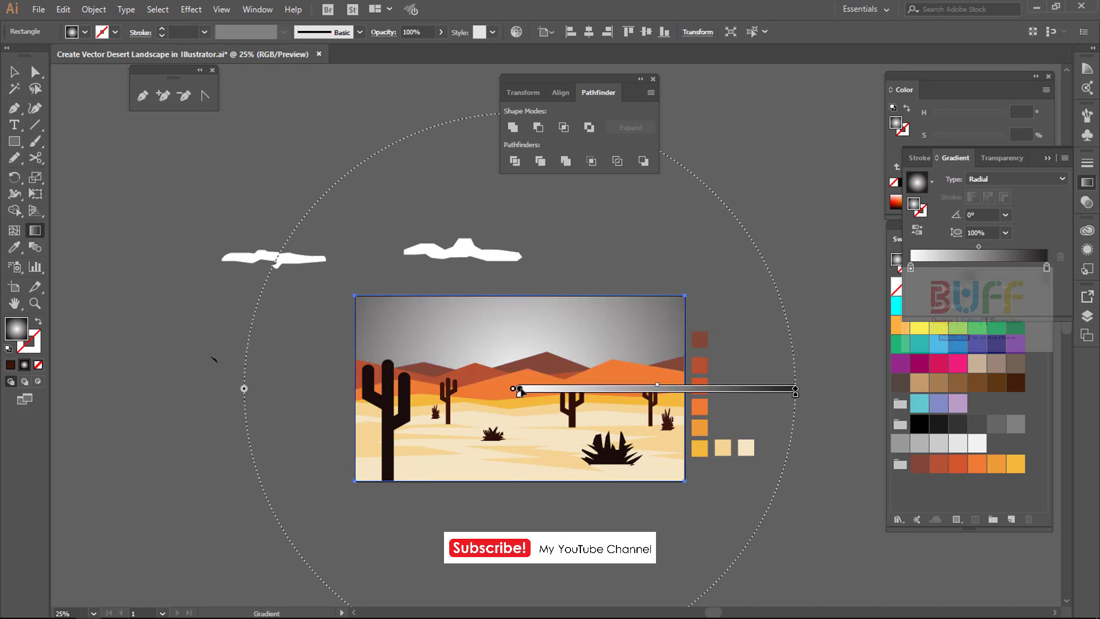
drag(519, 388, 517, 462)
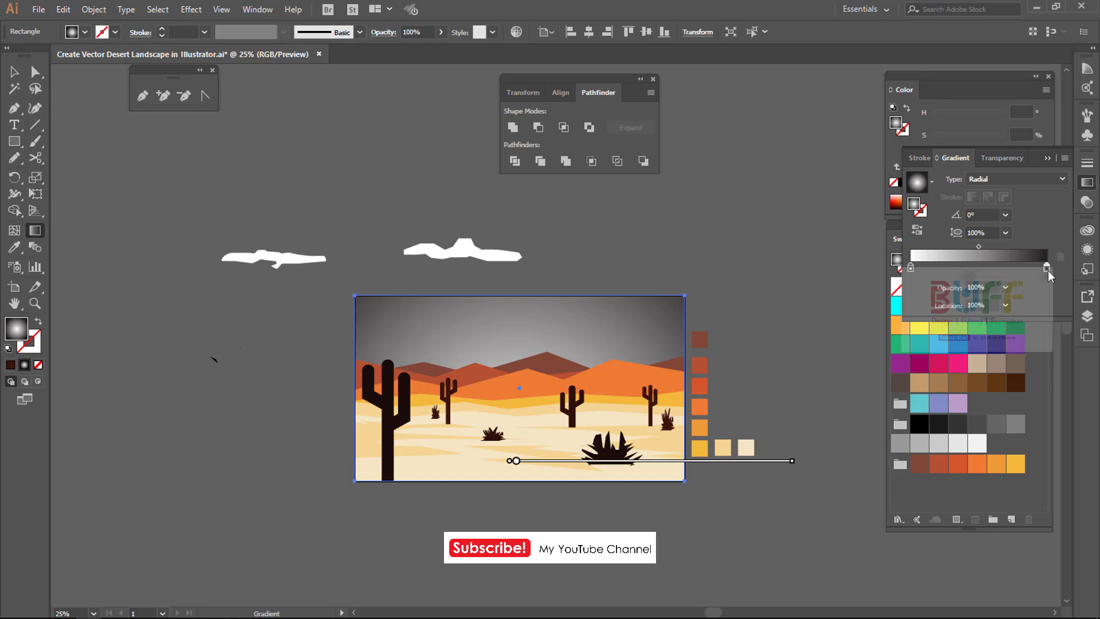
Set the outer gradient stop to pink in RGB mode.
double_click(1047, 268)
drag(988, 319, 935, 343)
click(1044, 282)
click(969, 312)
mouse_move(969, 364)
mouse_down()
mouse_move(951, 356)
mouse_move(943, 367)
mouse_move(967, 342)
mouse_move(950, 343)
mouse_move(1016, 322)
mouse_up()
click(910, 267)
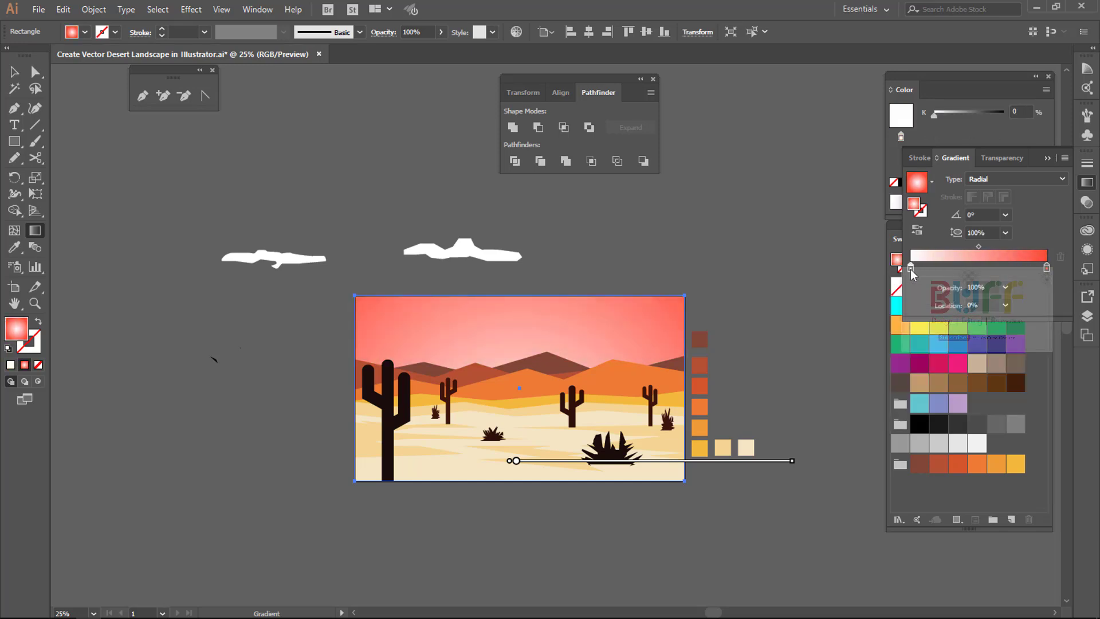
Set the inner gradient stop to a warm yellow in HSB mode.
double_click(910, 267)
mouse_move(934, 318)
mouse_down()
mouse_move(974, 318)
mouse_move(983, 339)
mouse_move(1002, 339)
mouse_up()
click(1043, 282)
click(1000, 330)
click(944, 323)
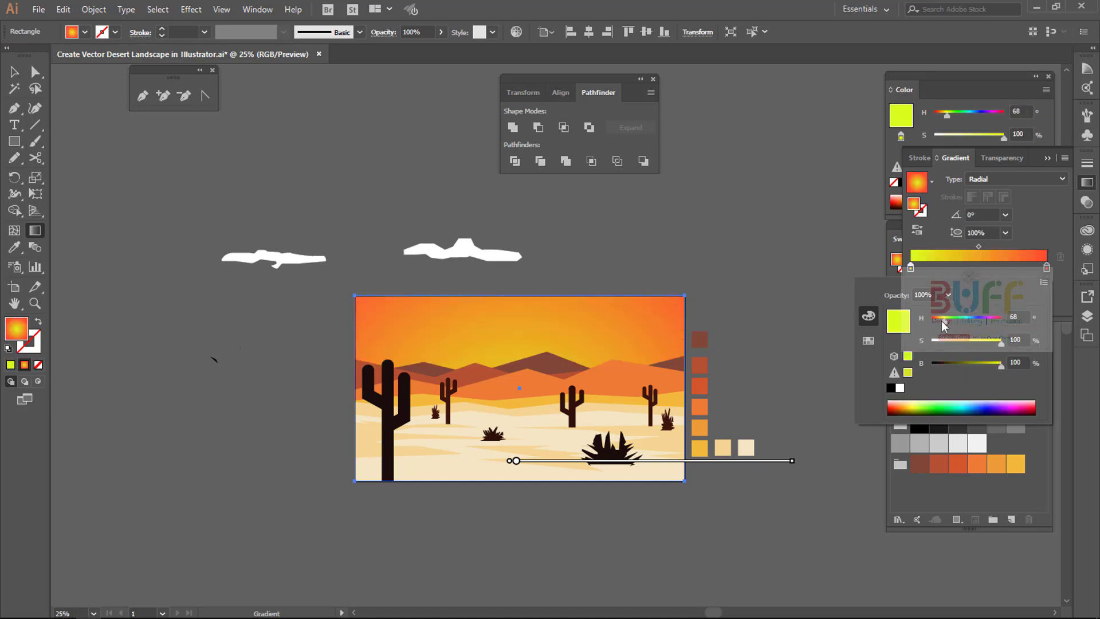
click(939, 321)
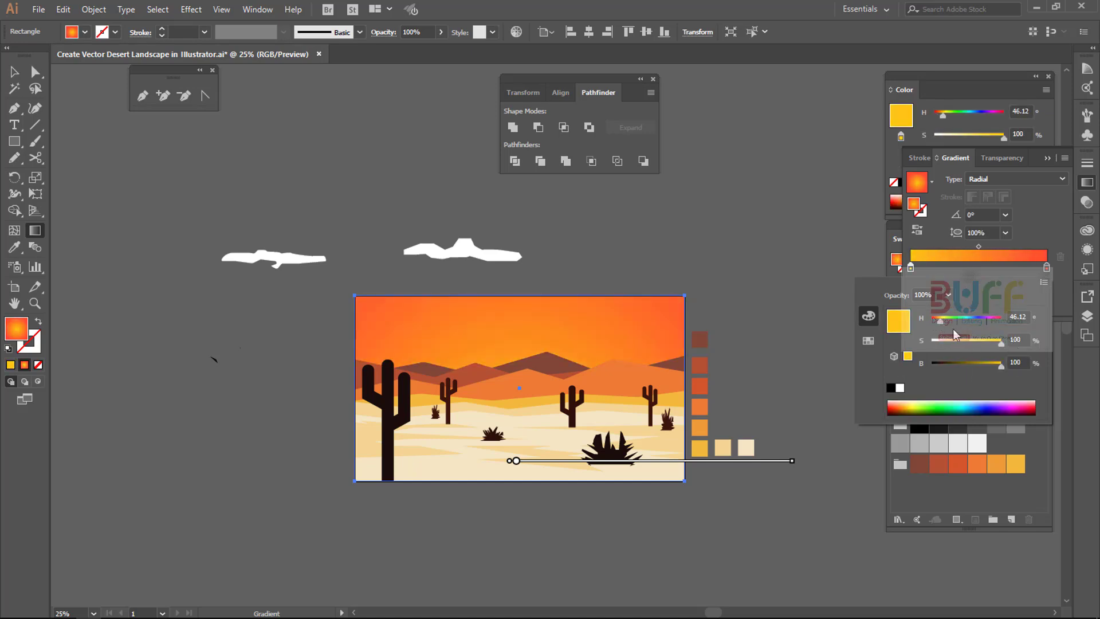
click(941, 318)
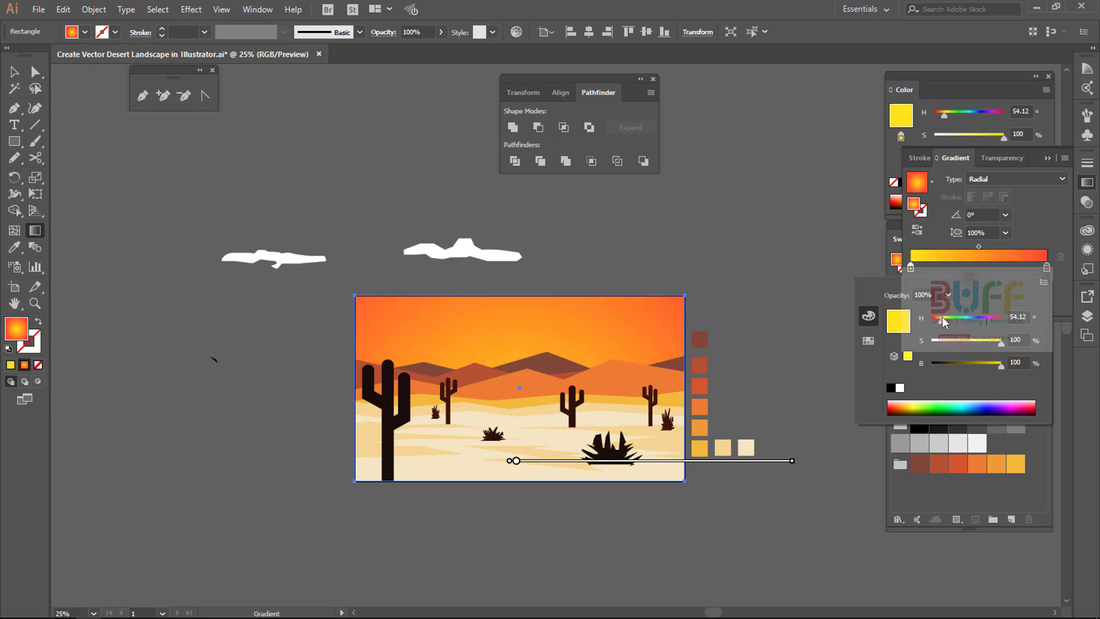
key(ctrl)
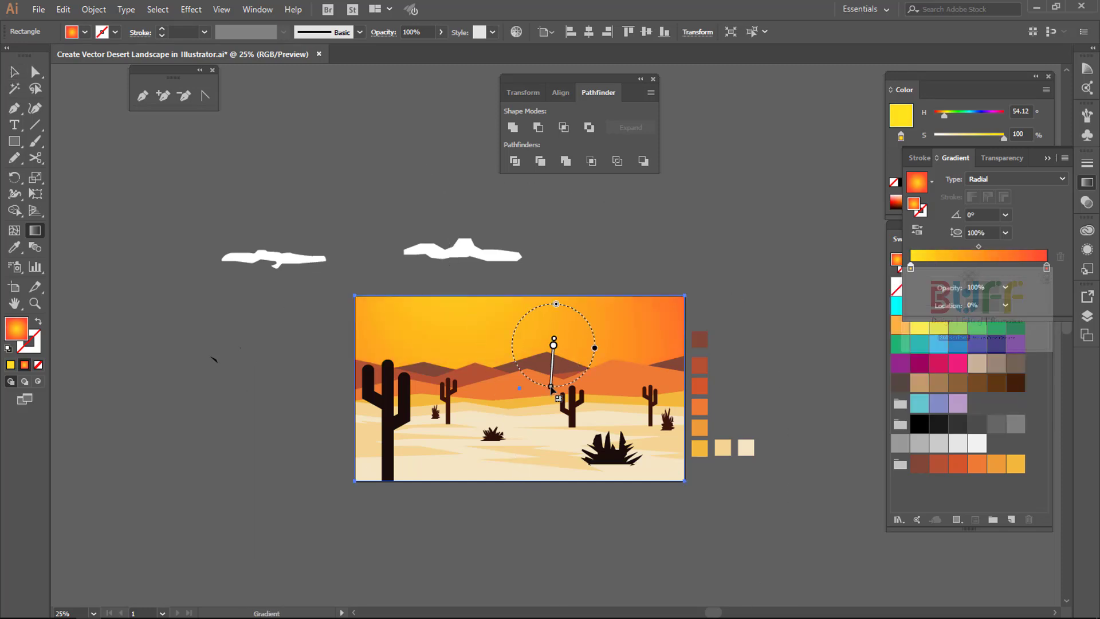
Redraw the gradient so the yellow sun glows mid-sky, then nudge it higher.
drag(552, 388, 527, 407)
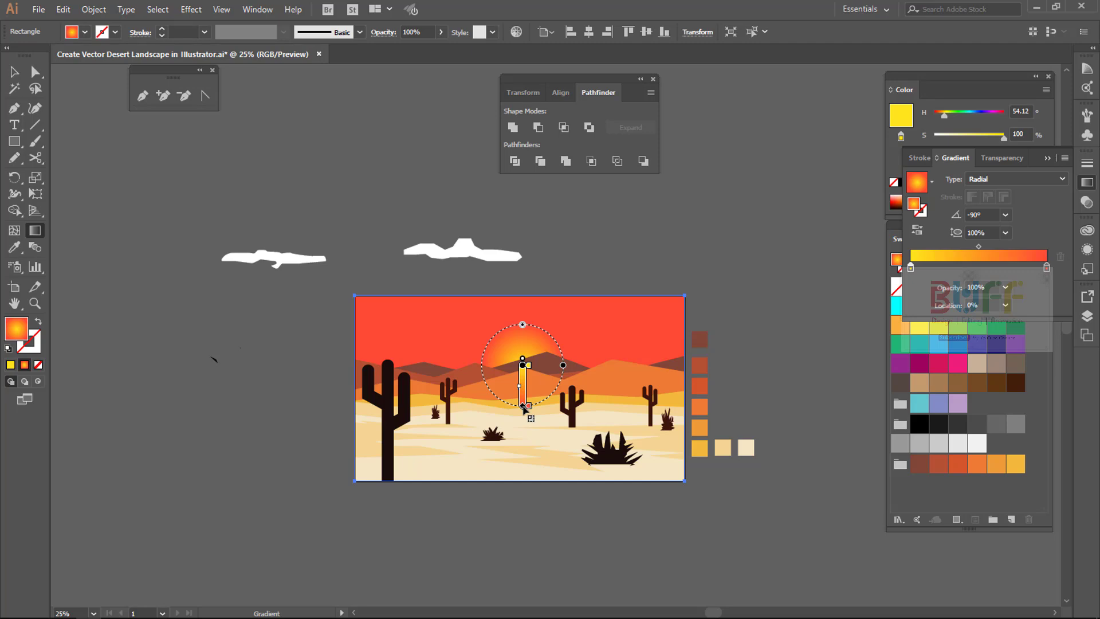
key(v)
key(ctrl+shift+a)
key(ctrl+plus)
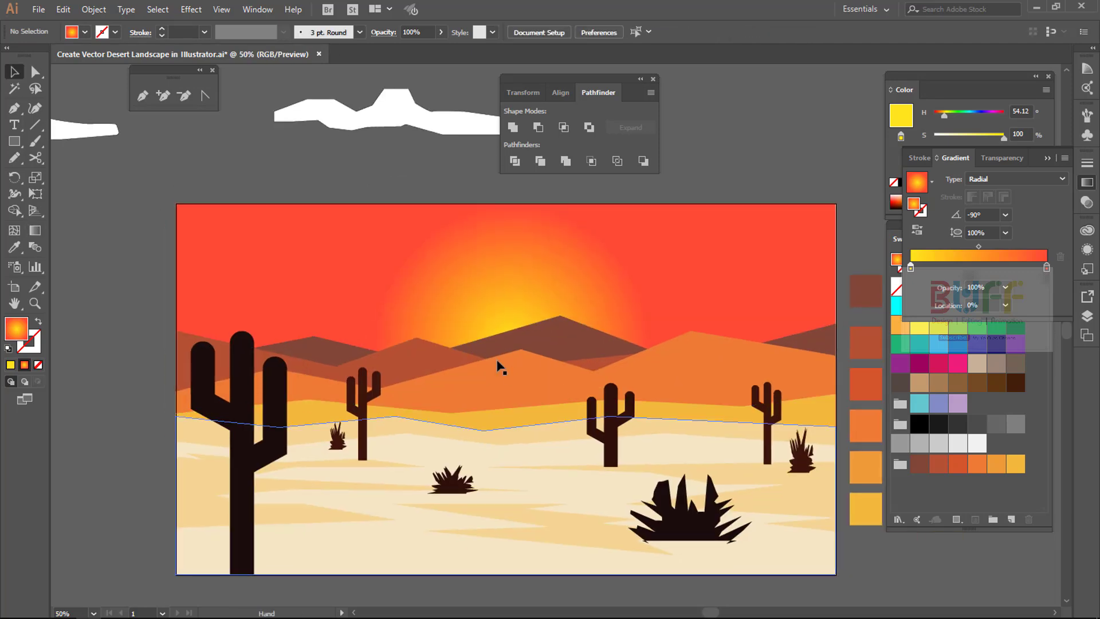
click(497, 365)
key(g)
drag(512, 339, 512, 322)
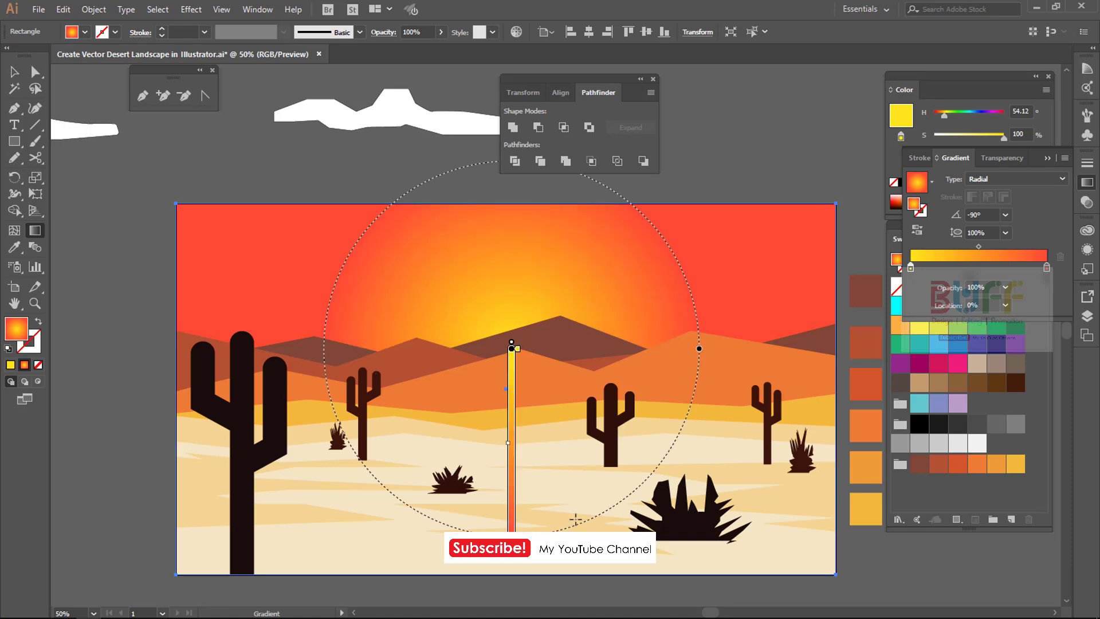
Make the outer stop red-orange in HSB and lower the sun glow behind the mountains.
double_click(1046, 267)
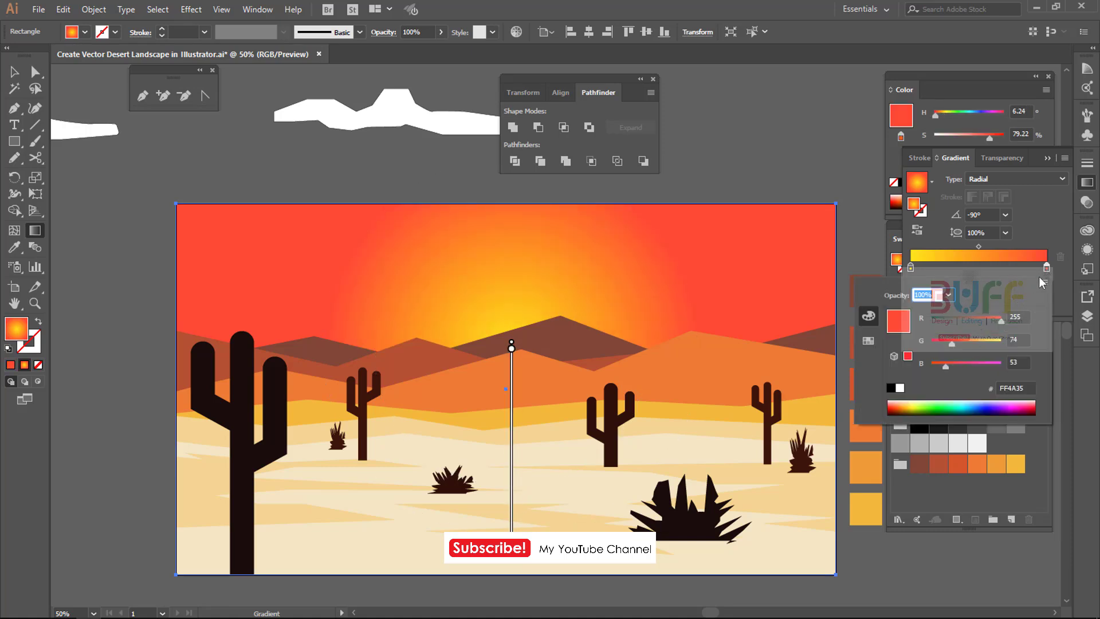
click(1043, 282)
click(1009, 316)
click(933, 320)
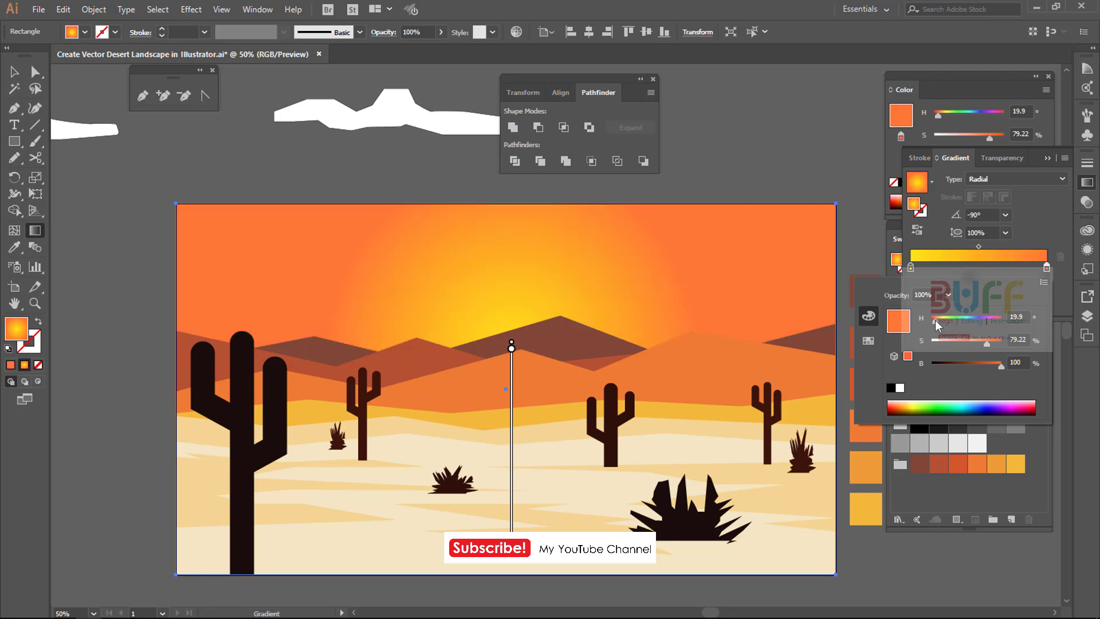
drag(936, 320, 934, 322)
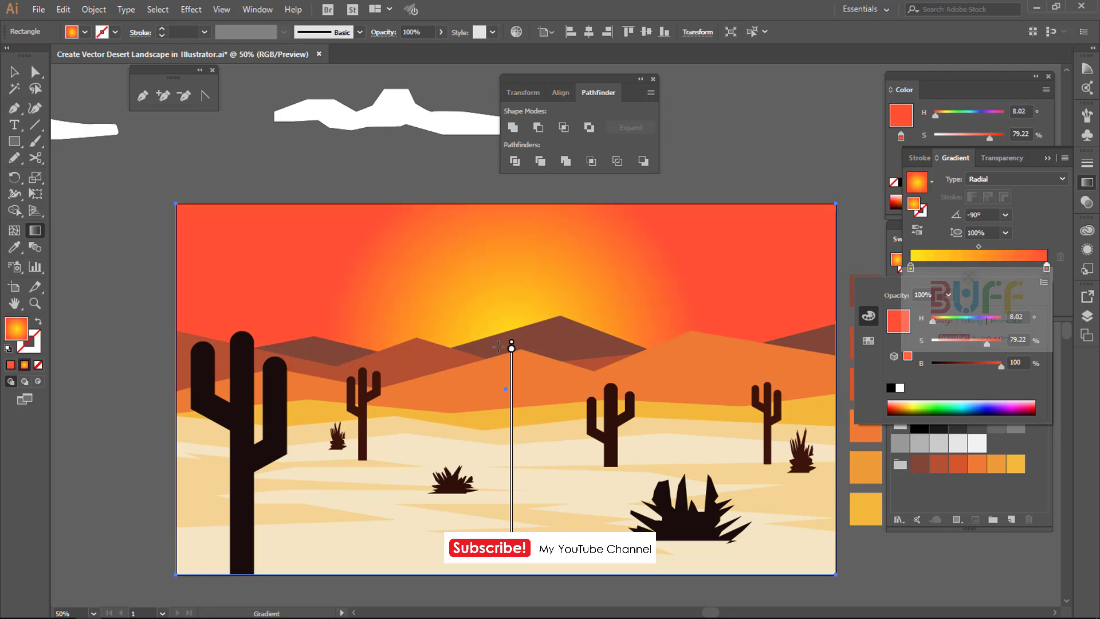
drag(512, 348, 510, 390)
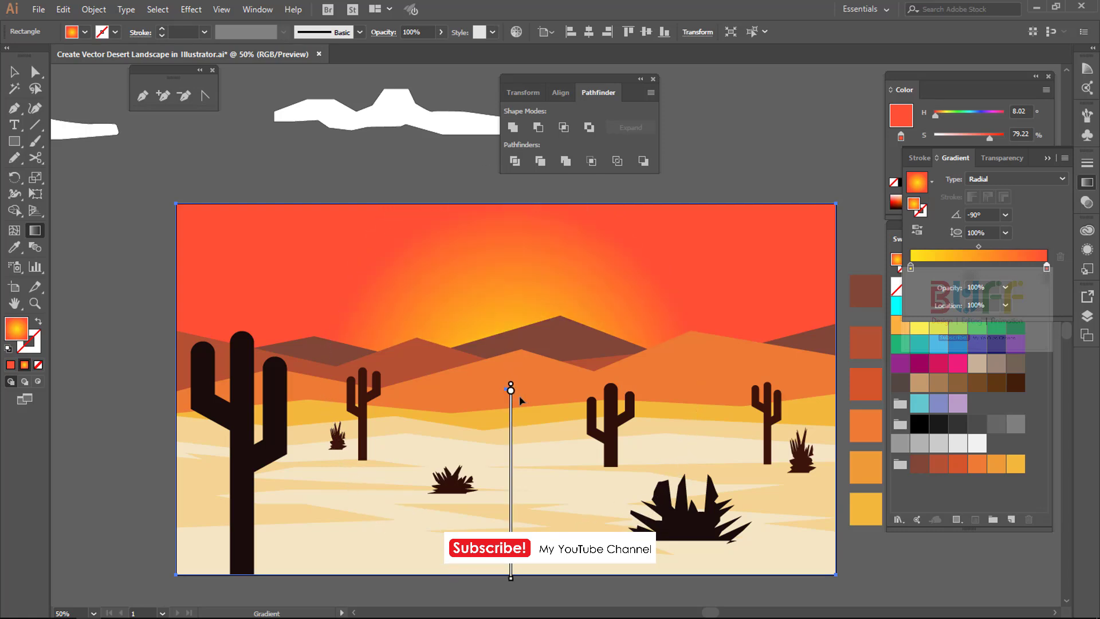
key(v)
click(716, 160)
key(ctrl+minus)
key(ctrl+minus)
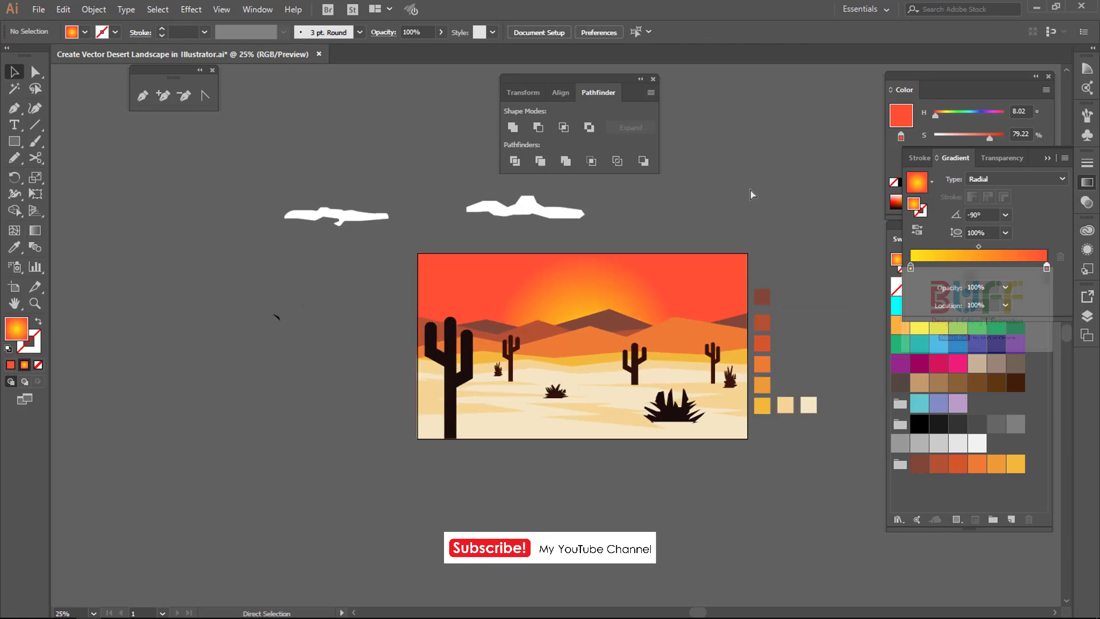
Bring both clouds back onto the sky, fill them orange and make them semi-transparent.
click(525, 211)
shift+click(339, 215)
drag(552, 212, 695, 293)
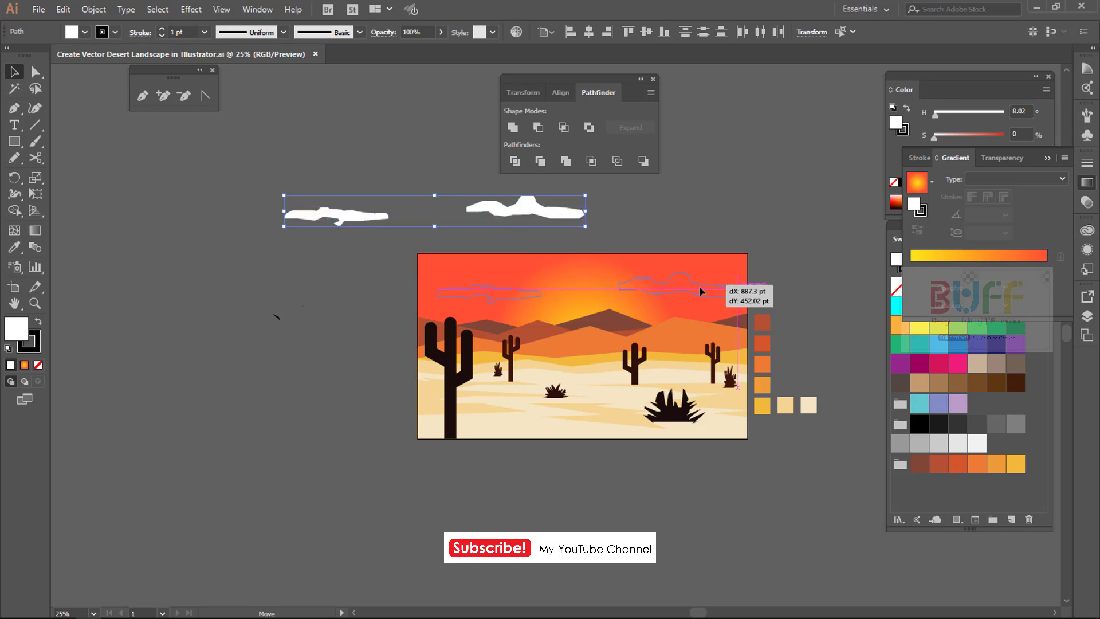
key(ctrl+plus)
key(i)
click(829, 304)
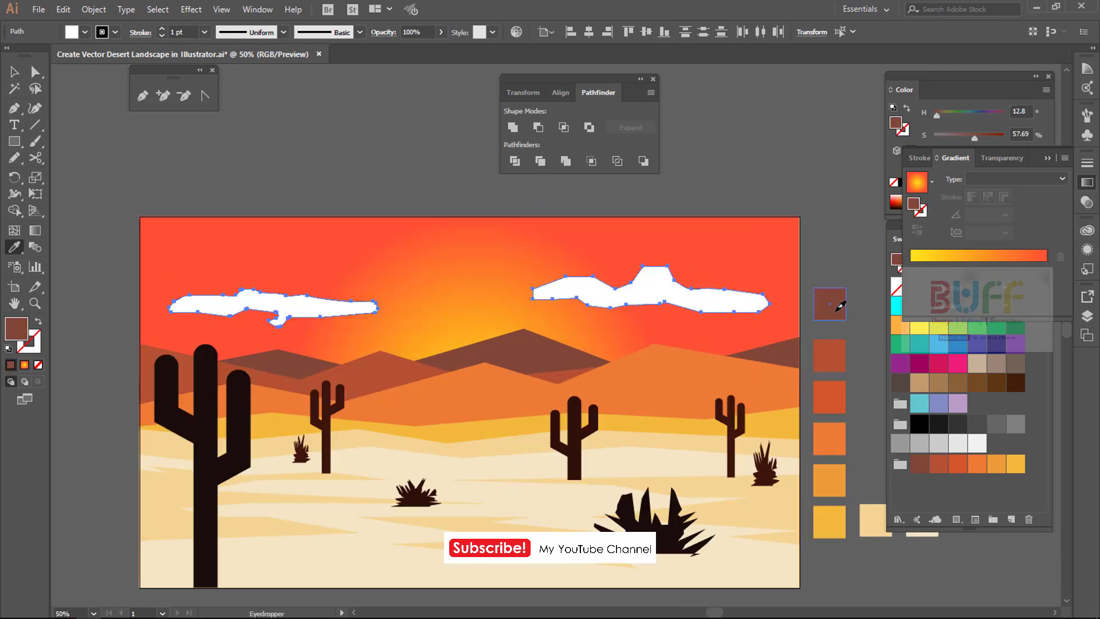
key(v)
key(i)
click(829, 479)
key(v)
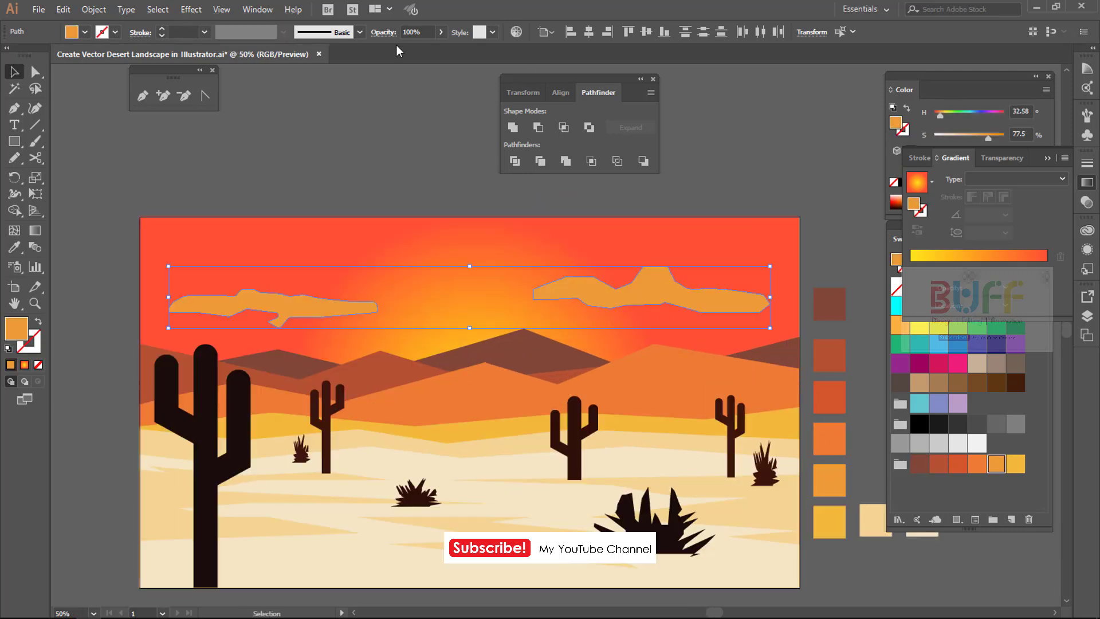
click(441, 32)
drag(438, 49, 411, 50)
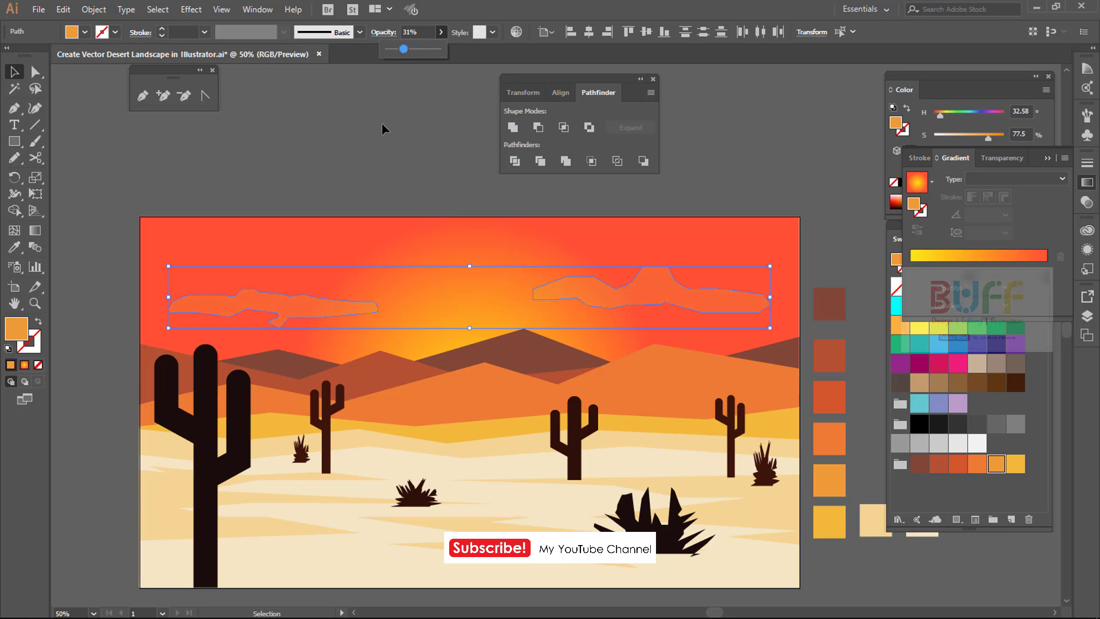
drag(386, 154, 410, 159)
Delete both clouds and select the sky background rectangle.
click(641, 289)
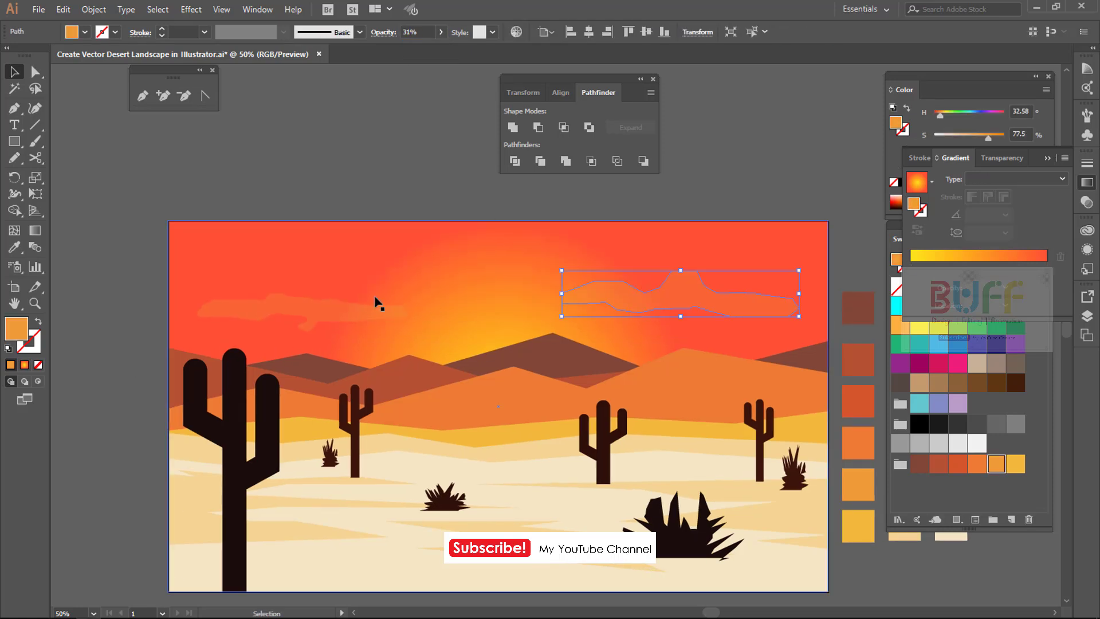
shift+click(352, 305)
key(Delete)
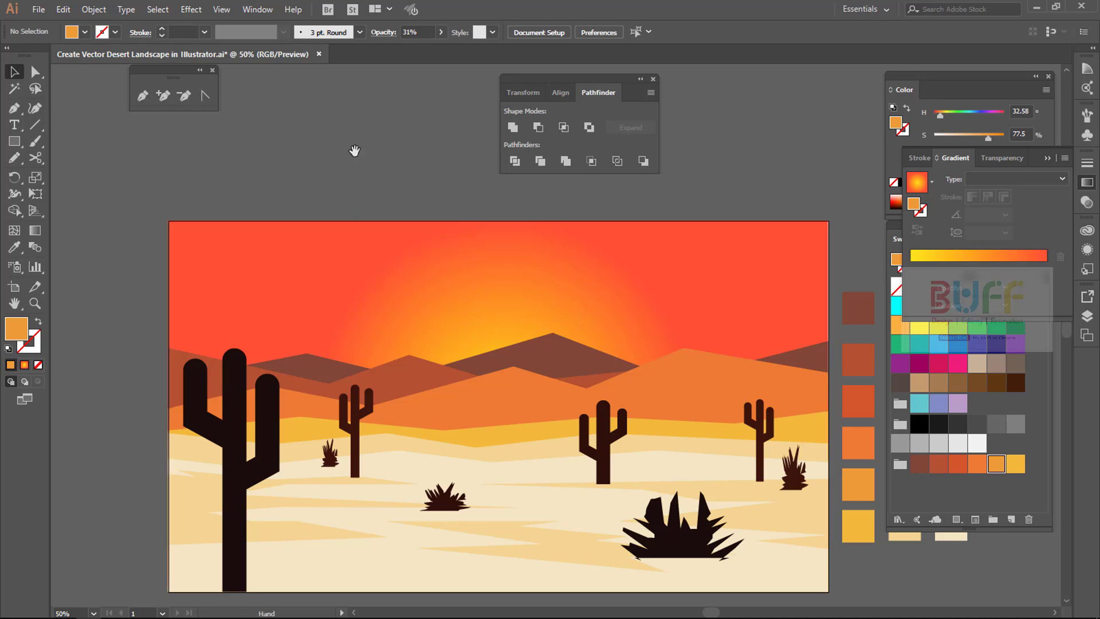
scroll(376, 157, down, 1)
click(729, 311)
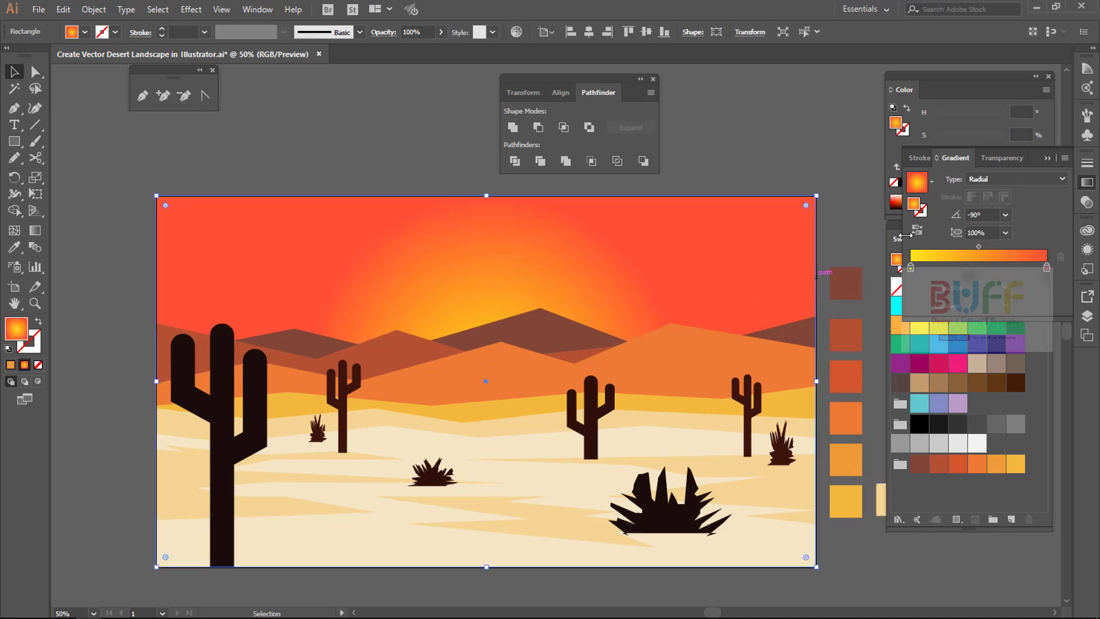
Recolour the outer stop light cyan, brighten the sun's yellow, and raise the glow.
double_click(1047, 268)
mouse_move(1001, 319)
mouse_down()
mouse_move(963, 320)
mouse_move(993, 343)
mouse_move(997, 371)
mouse_up()
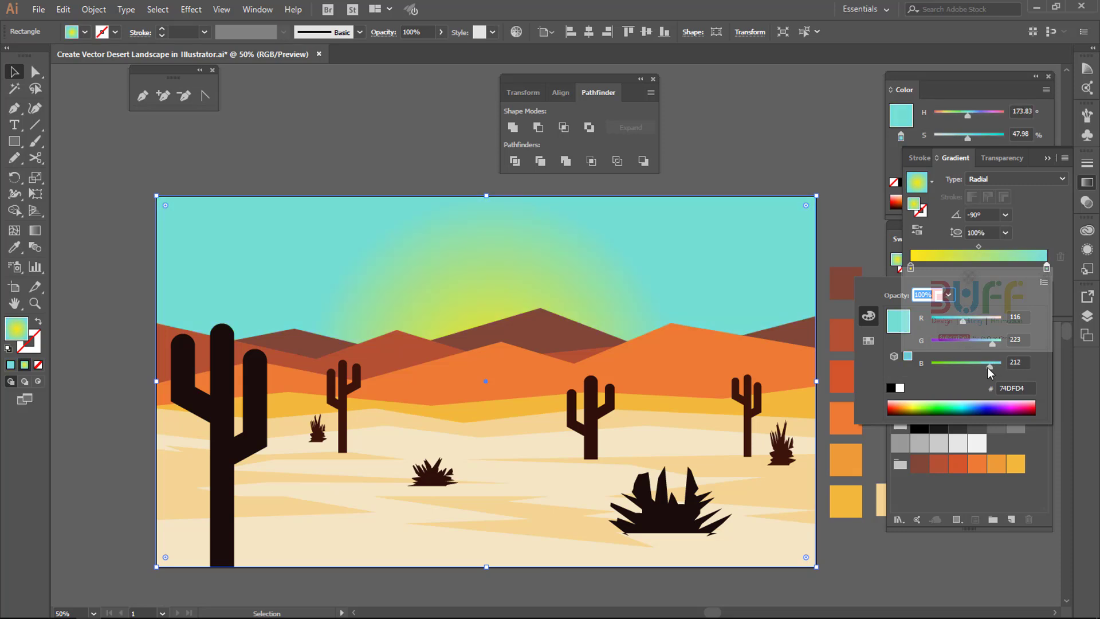
double_click(911, 268)
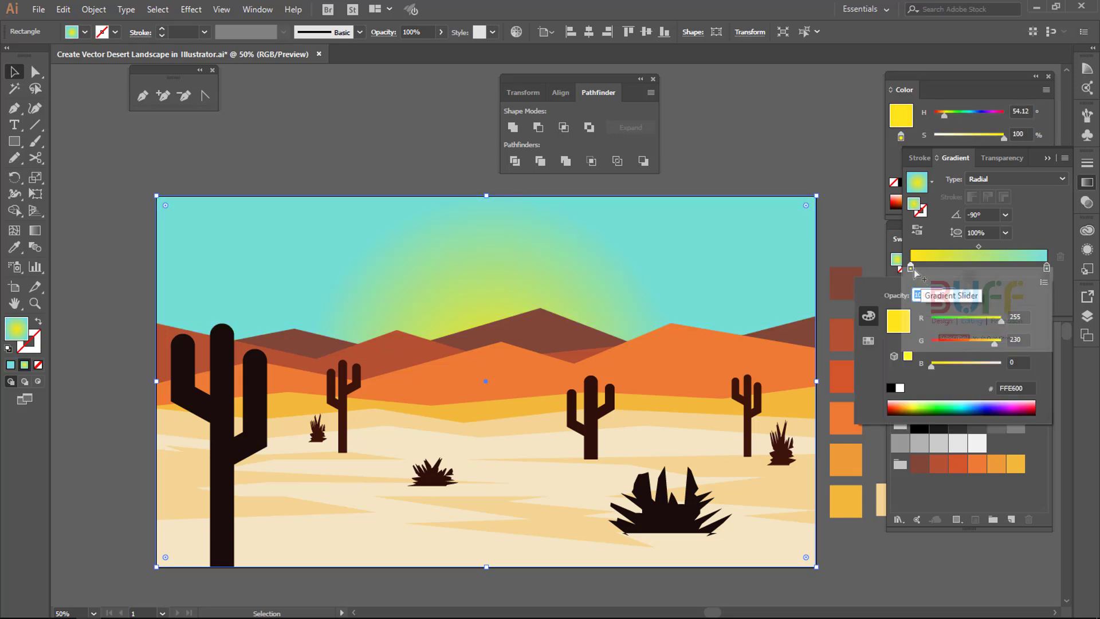
mouse_move(987, 341)
mouse_down()
mouse_move(965, 341)
mouse_move(1017, 343)
mouse_move(996, 321)
mouse_move(1006, 321)
mouse_up()
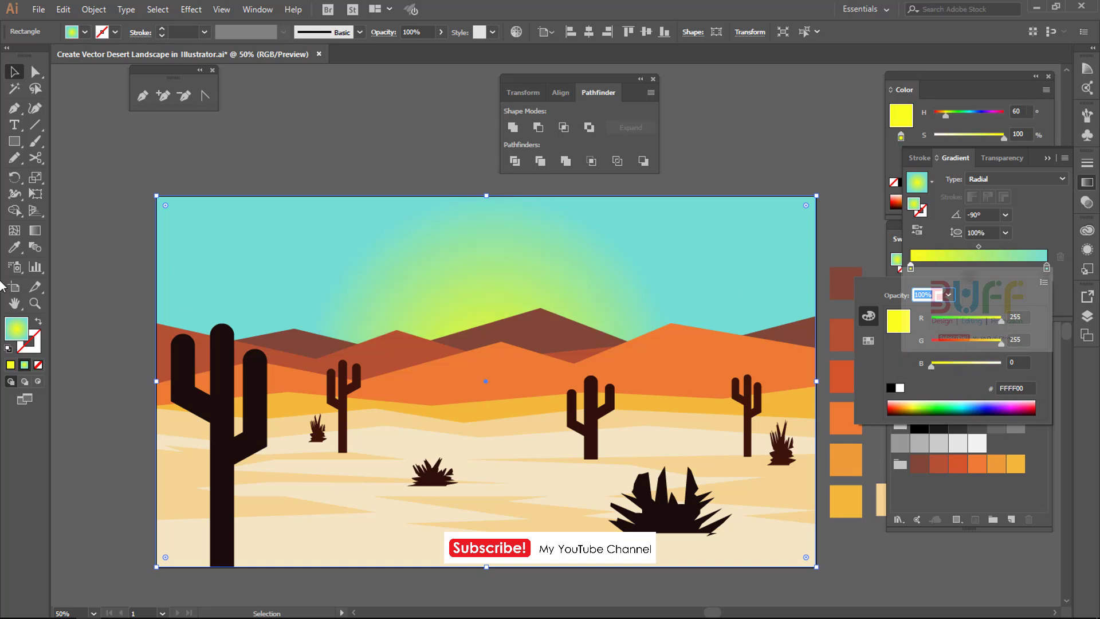
key(Escape)
key(g)
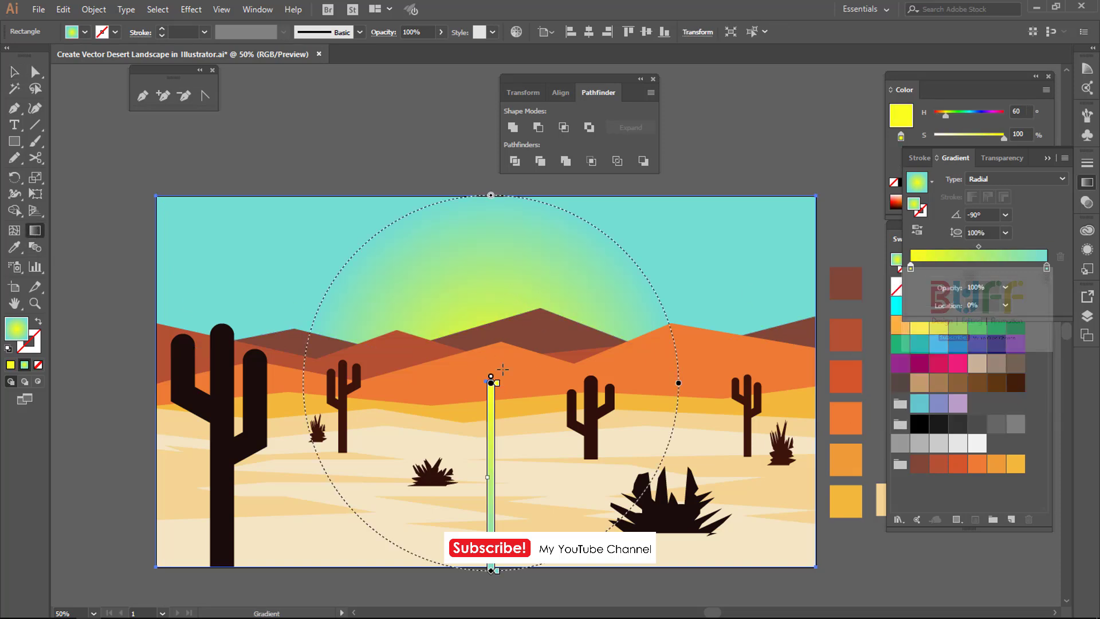
drag(491, 381, 495, 328)
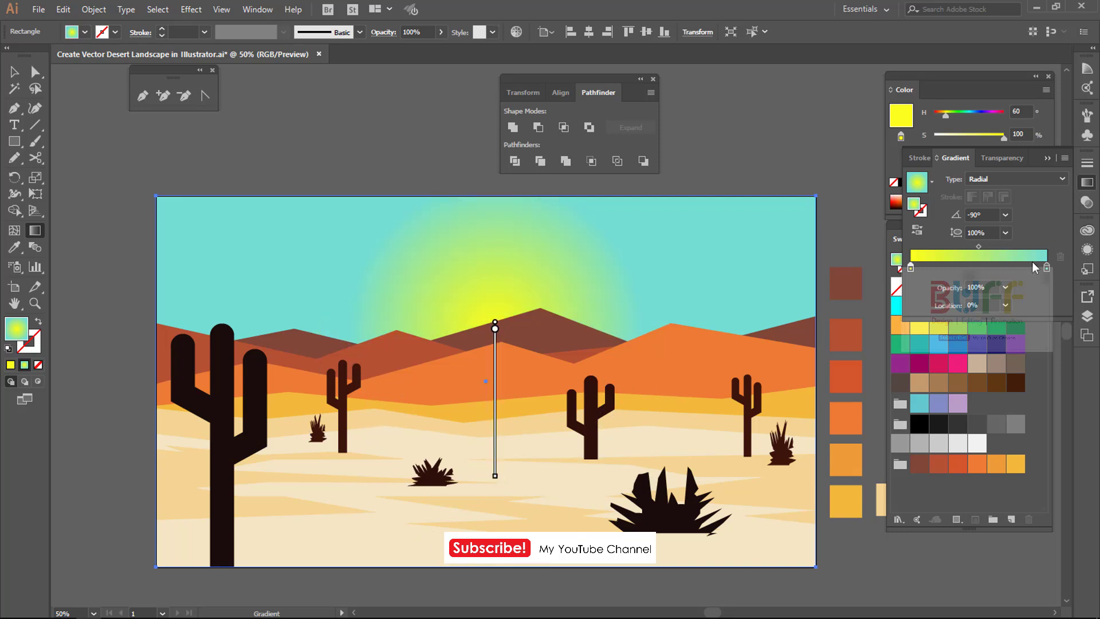
Shift the outer sky stop to warm orange in HSB and shrink the sun glow.
double_click(1047, 267)
click(1044, 282)
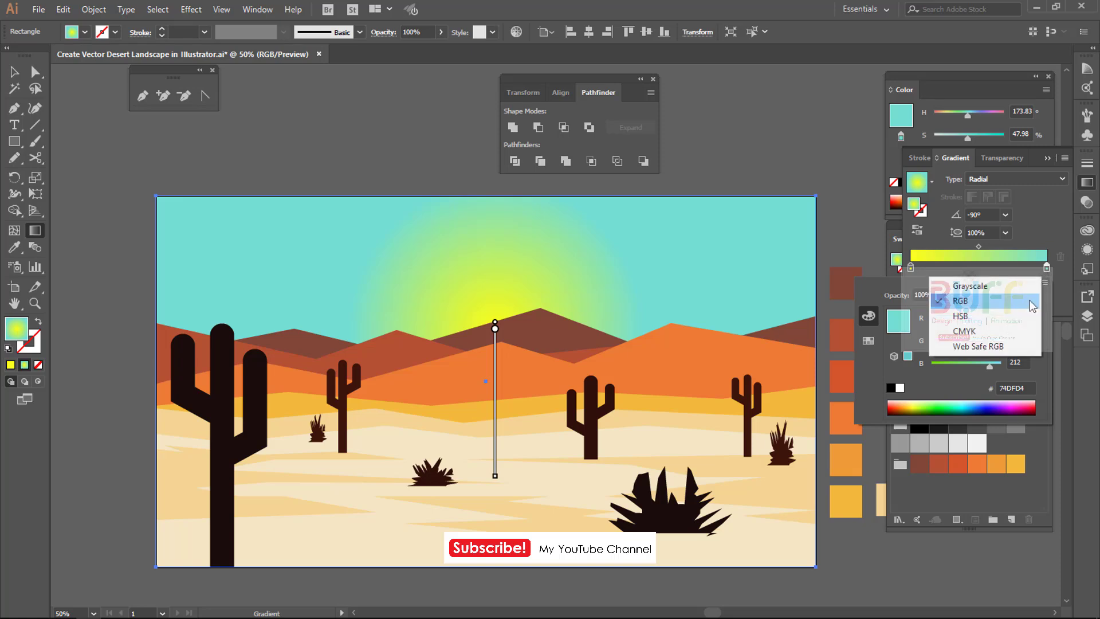
click(1006, 310)
mouse_move(955, 318)
mouse_down()
mouse_move(935, 321)
mouse_move(1004, 320)
mouse_move(975, 324)
mouse_move(983, 342)
mouse_move(937, 322)
mouse_move(989, 344)
mouse_up()
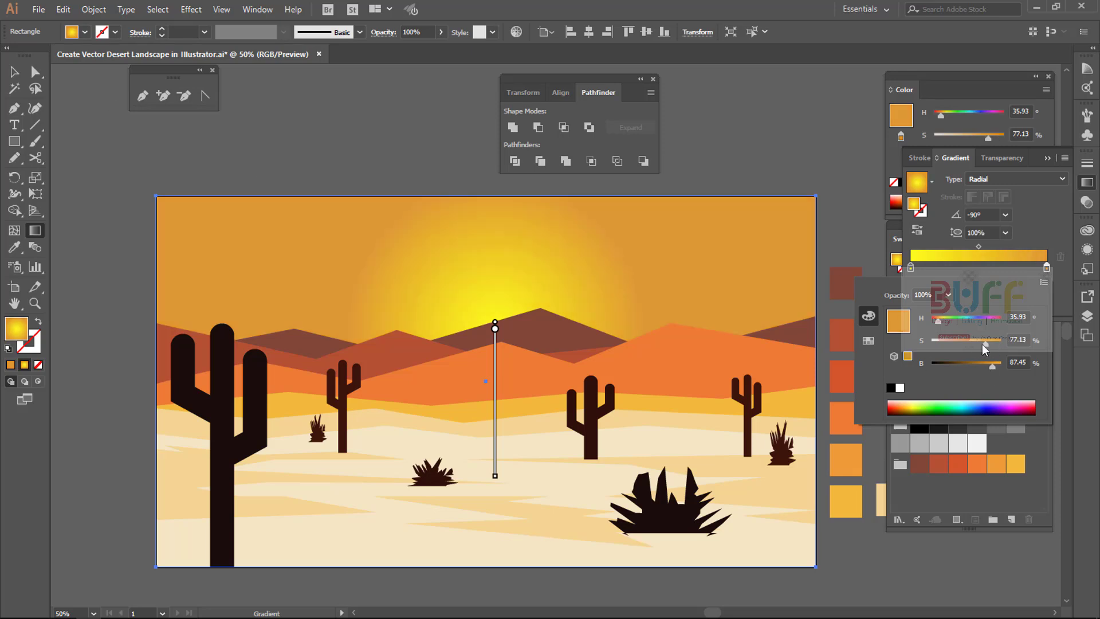
click(989, 367)
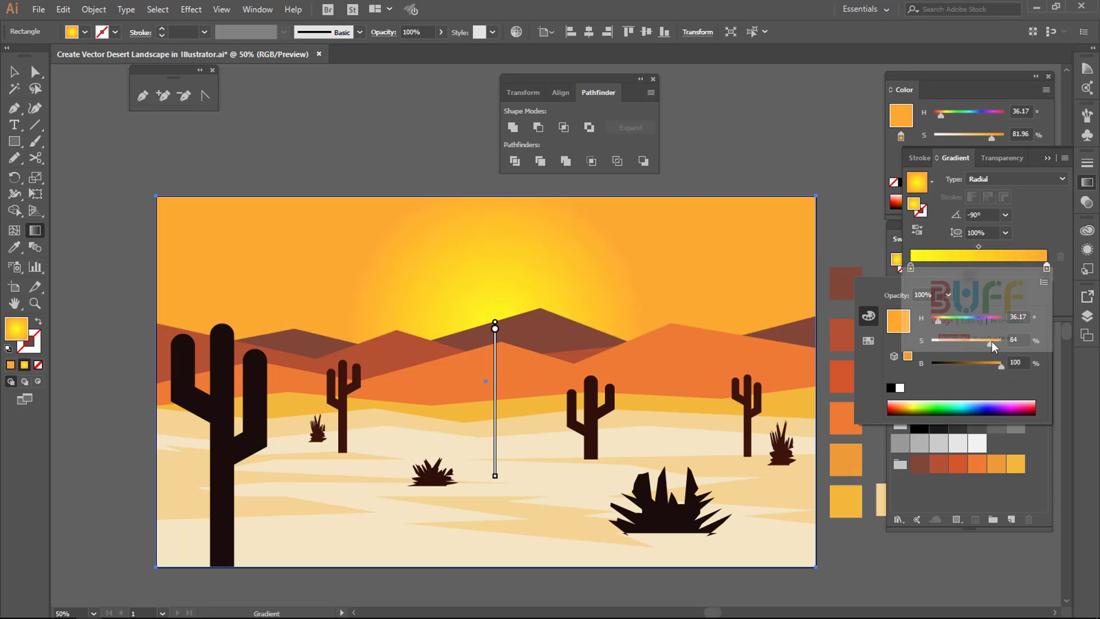
click(12, 73)
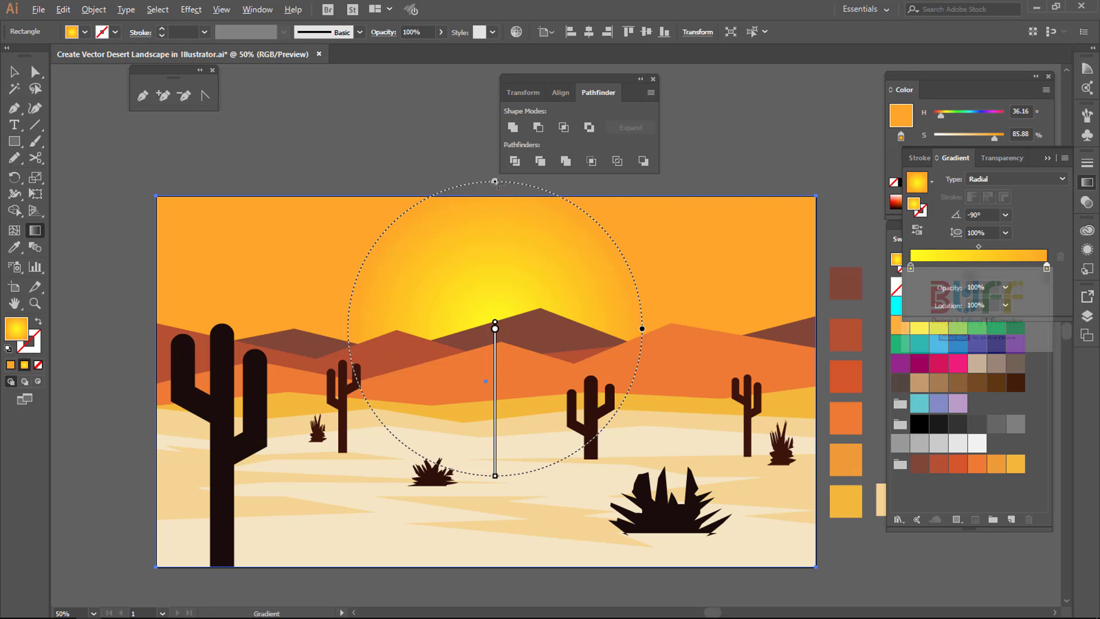
drag(495, 181, 496, 230)
key(v)
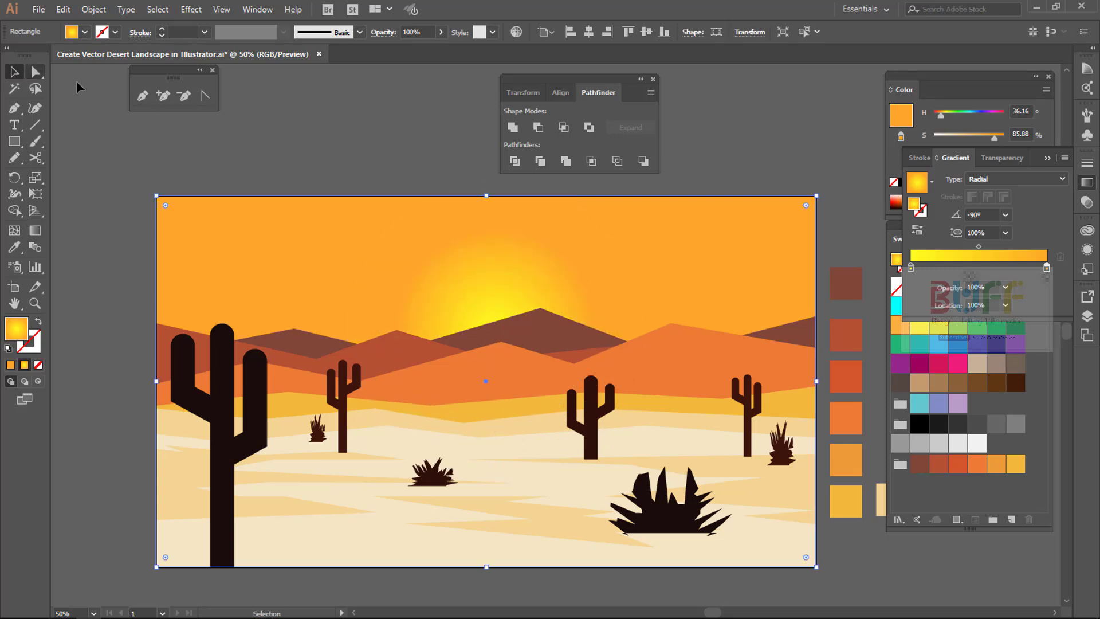
click(79, 86)
Hide the panels and show the artwork full-screen with the artboard fitted to the window.
key(Tab)
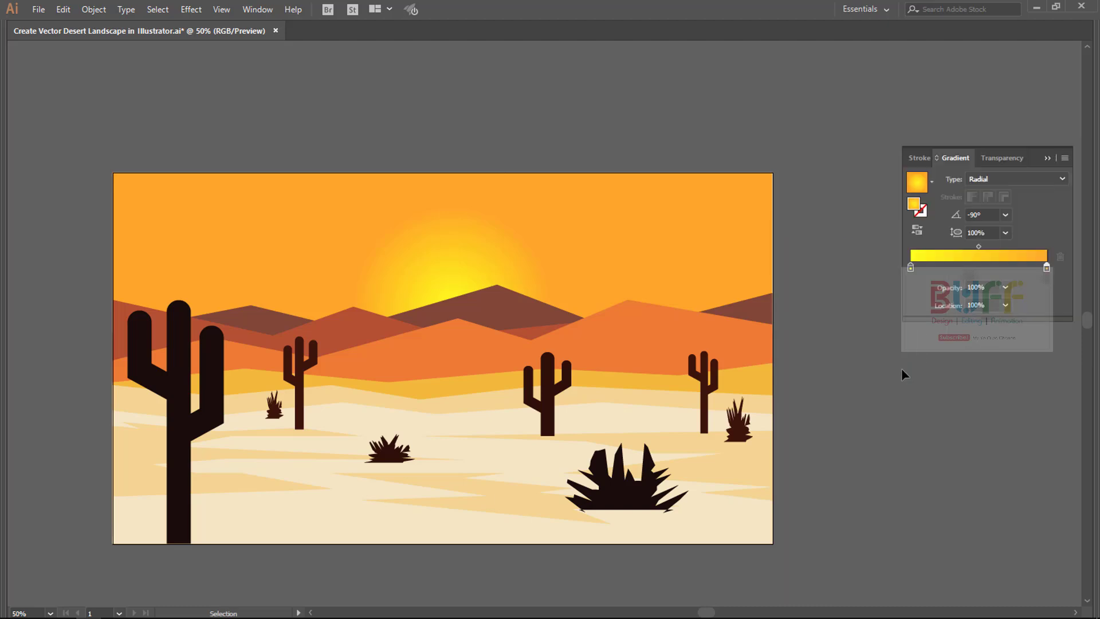
key(Tab)
key(ctrl+minus)
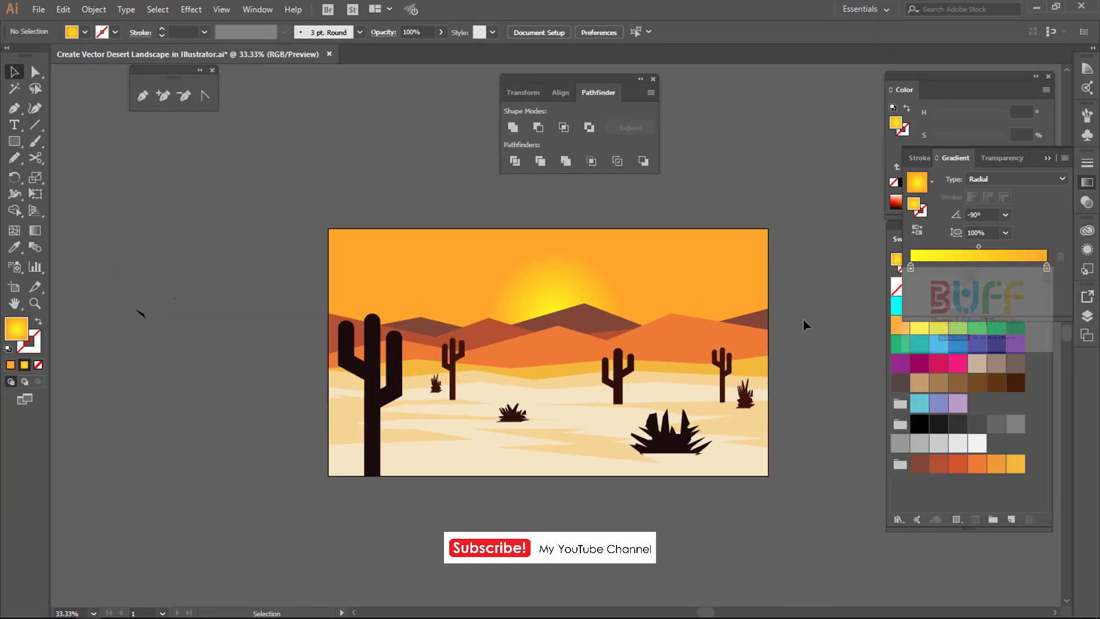
key(ctrl+0)
key(Tab)
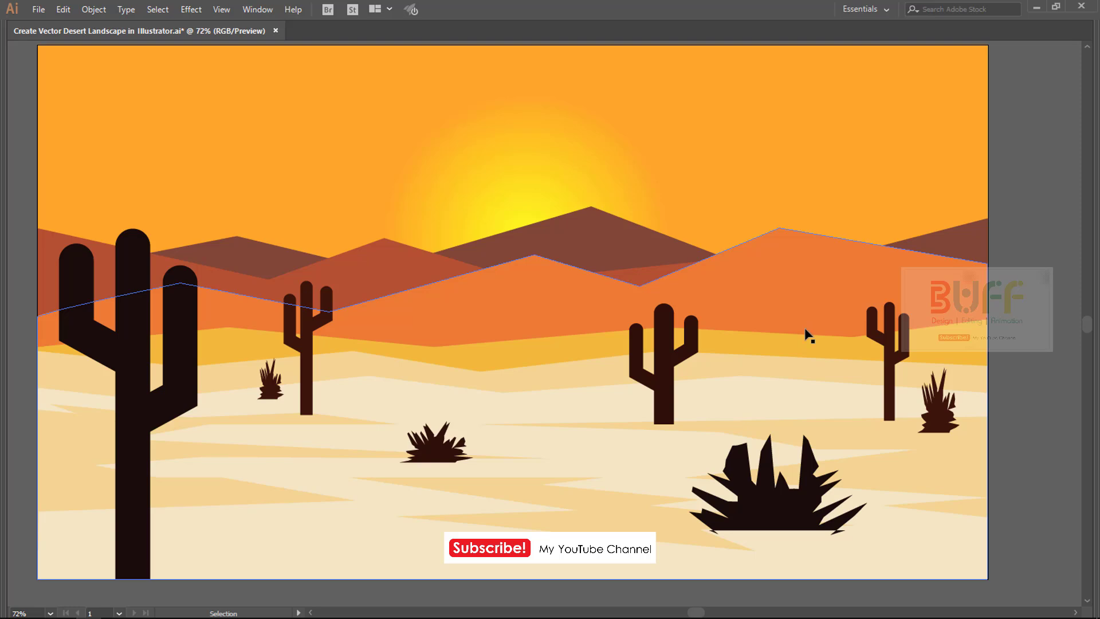
key(f)
key(ctrl+0)
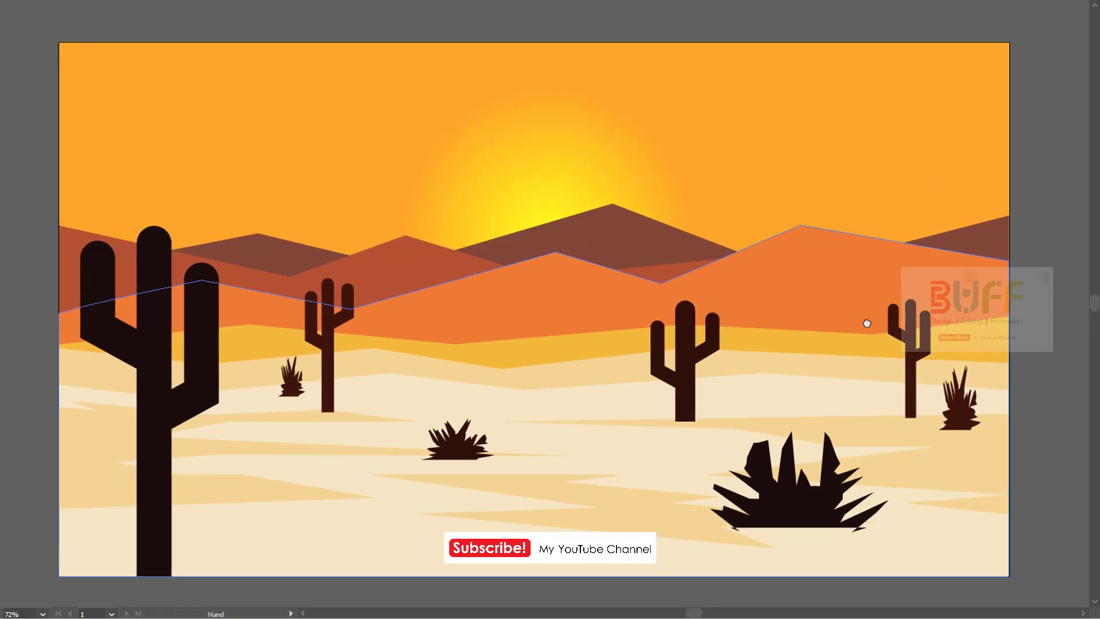
Dismiss the warning alert, select the large foreground bush, and return to full-screen view.
click(1016, 279)
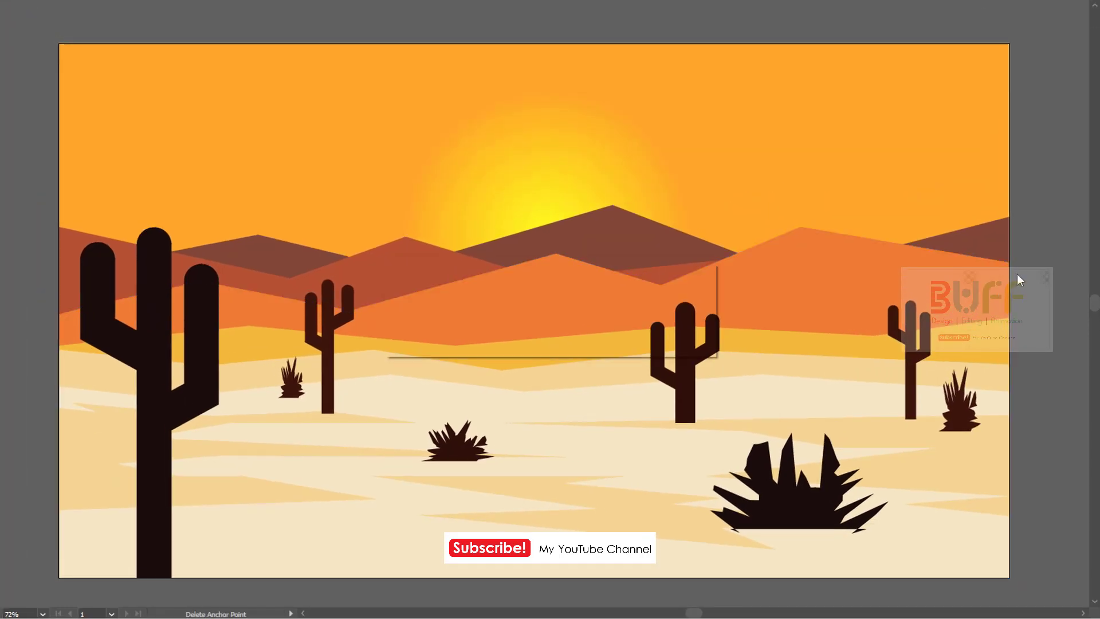
key(Return)
click(845, 498)
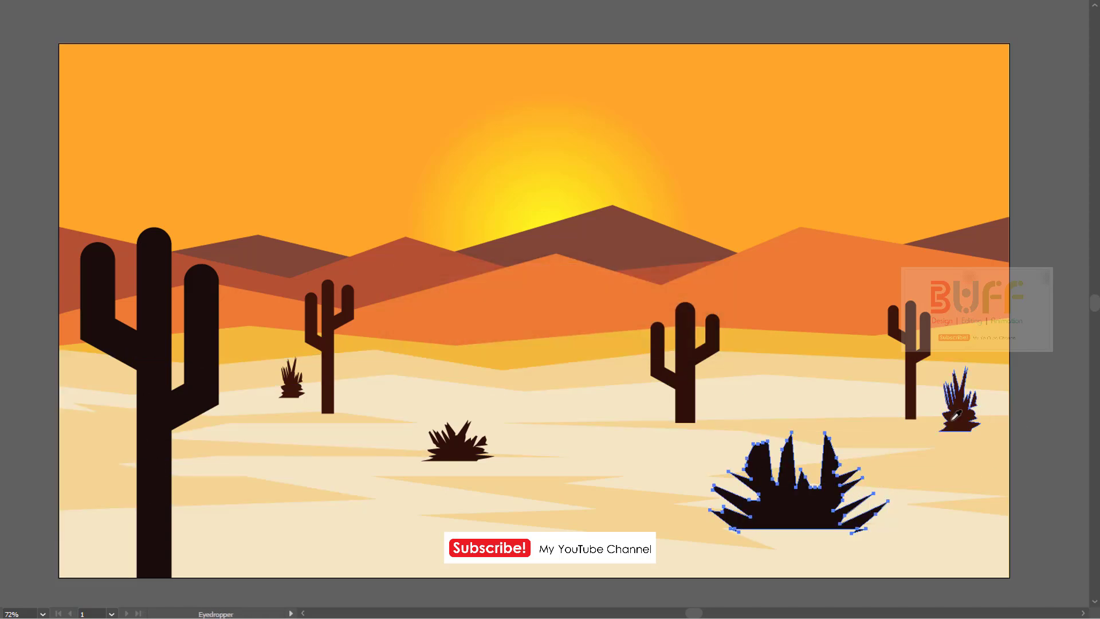
key(f)
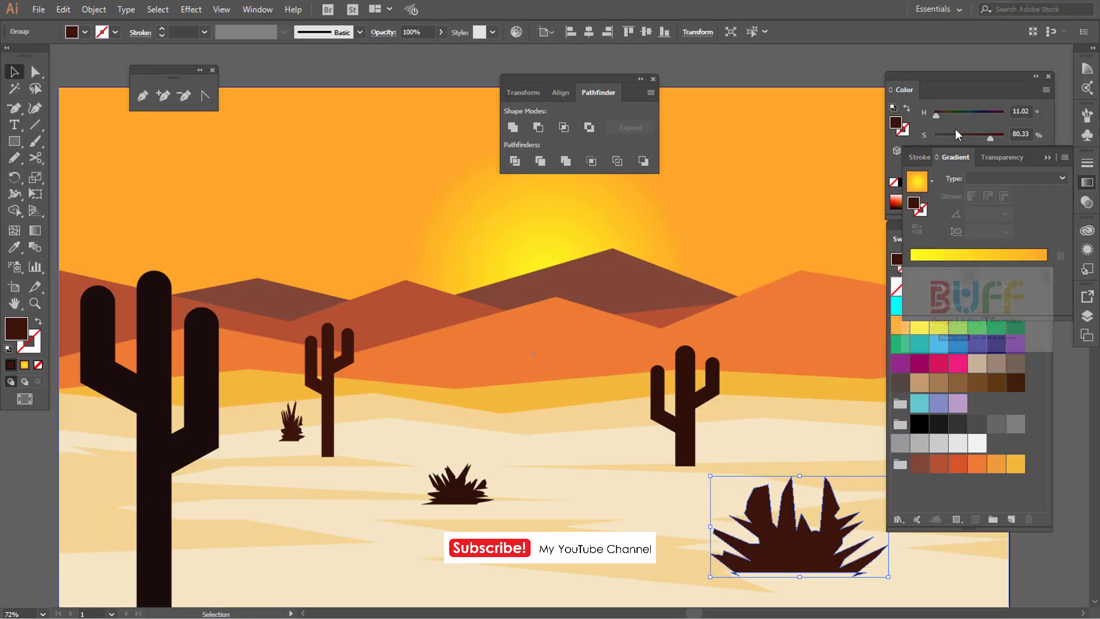
key(f)
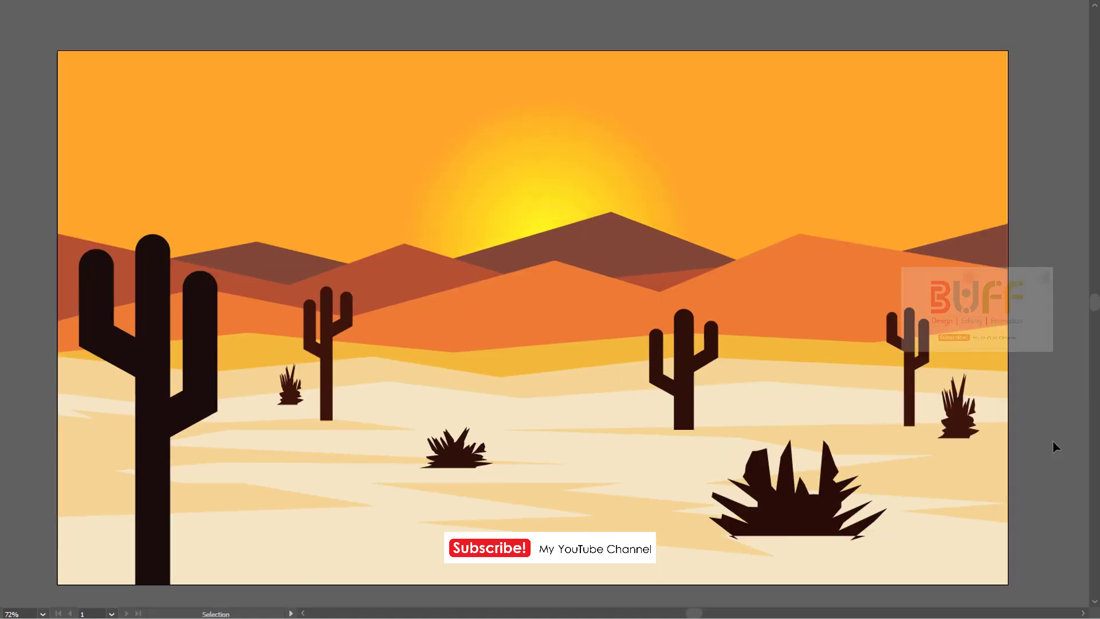
alt+scroll(441, 388, down, 1)
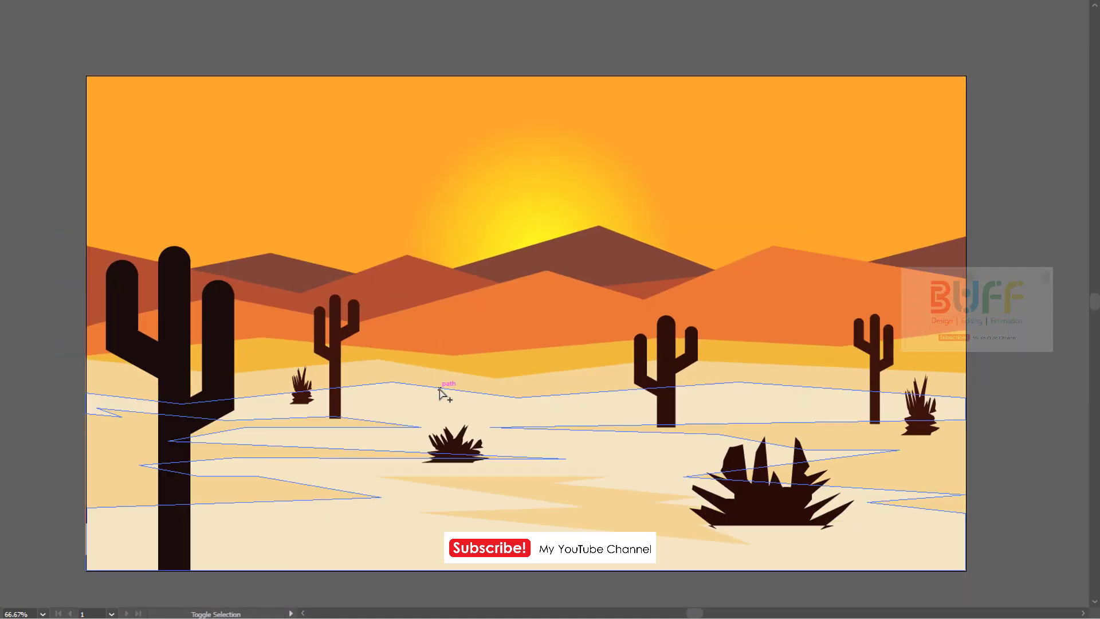
Zoom out, then redisplay the finished desert full-screen with the artboard filling the screen.
key(f)
key(ctrl+minus)
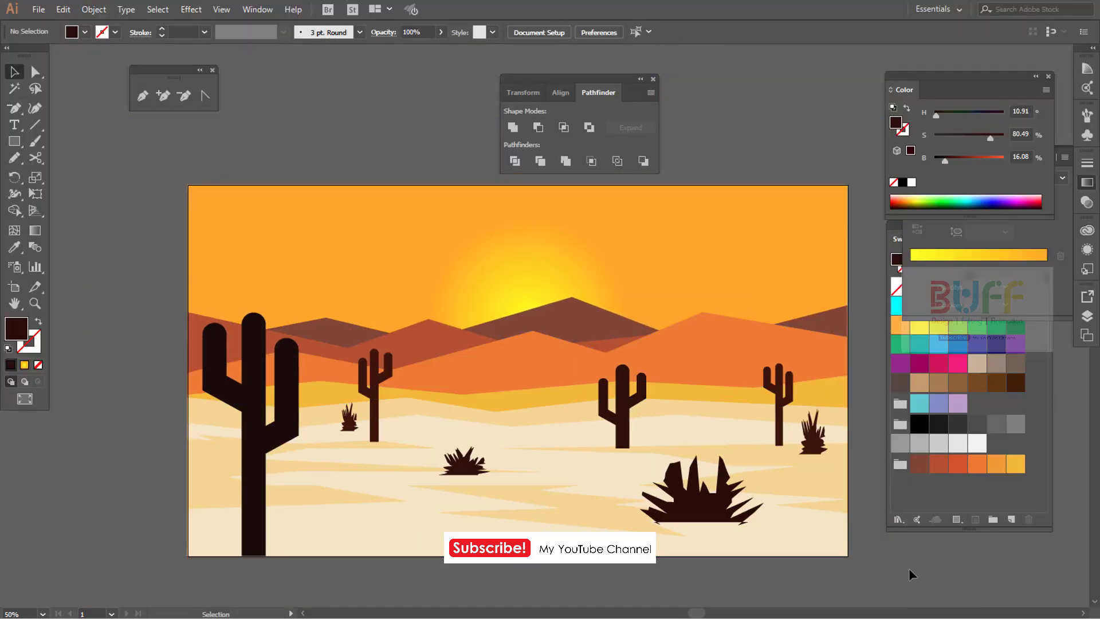
key(a)
key(f)
key(f)
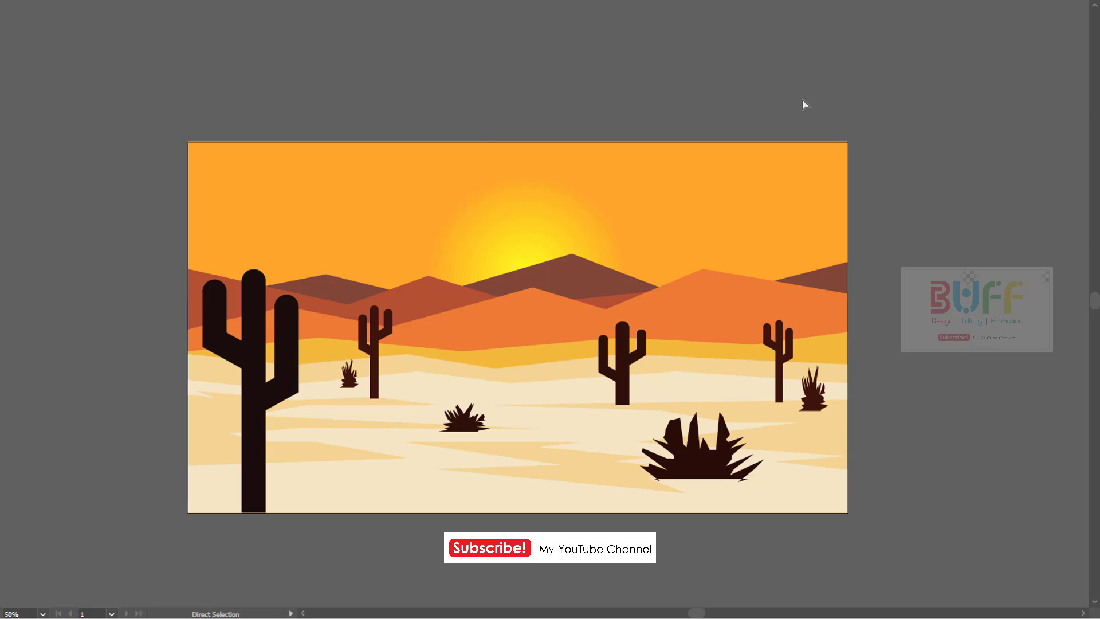
key(ctrl+0)
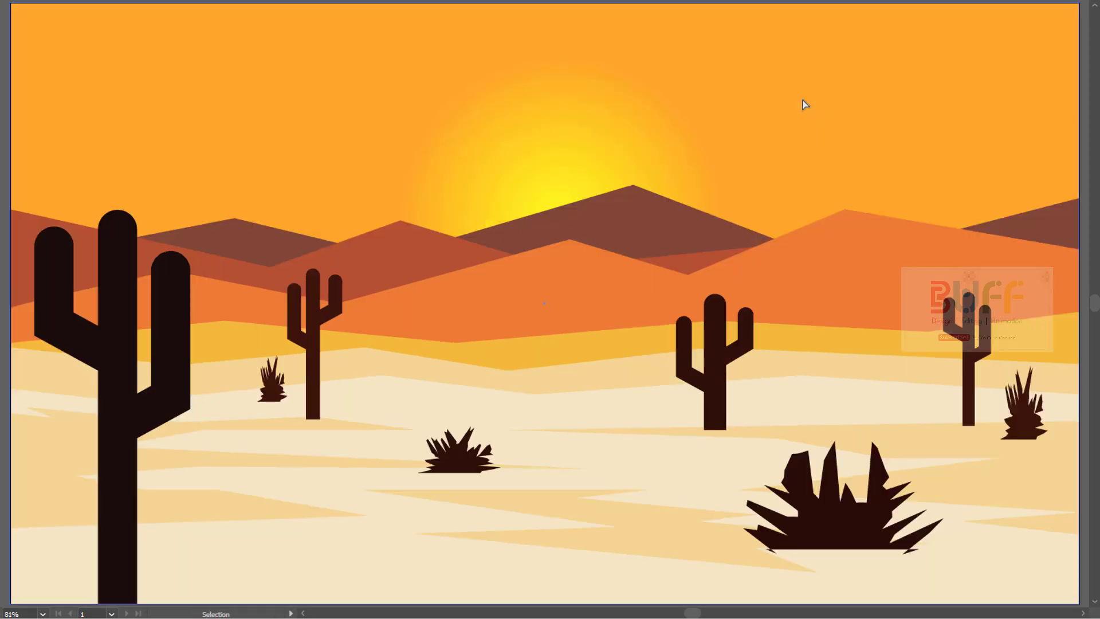